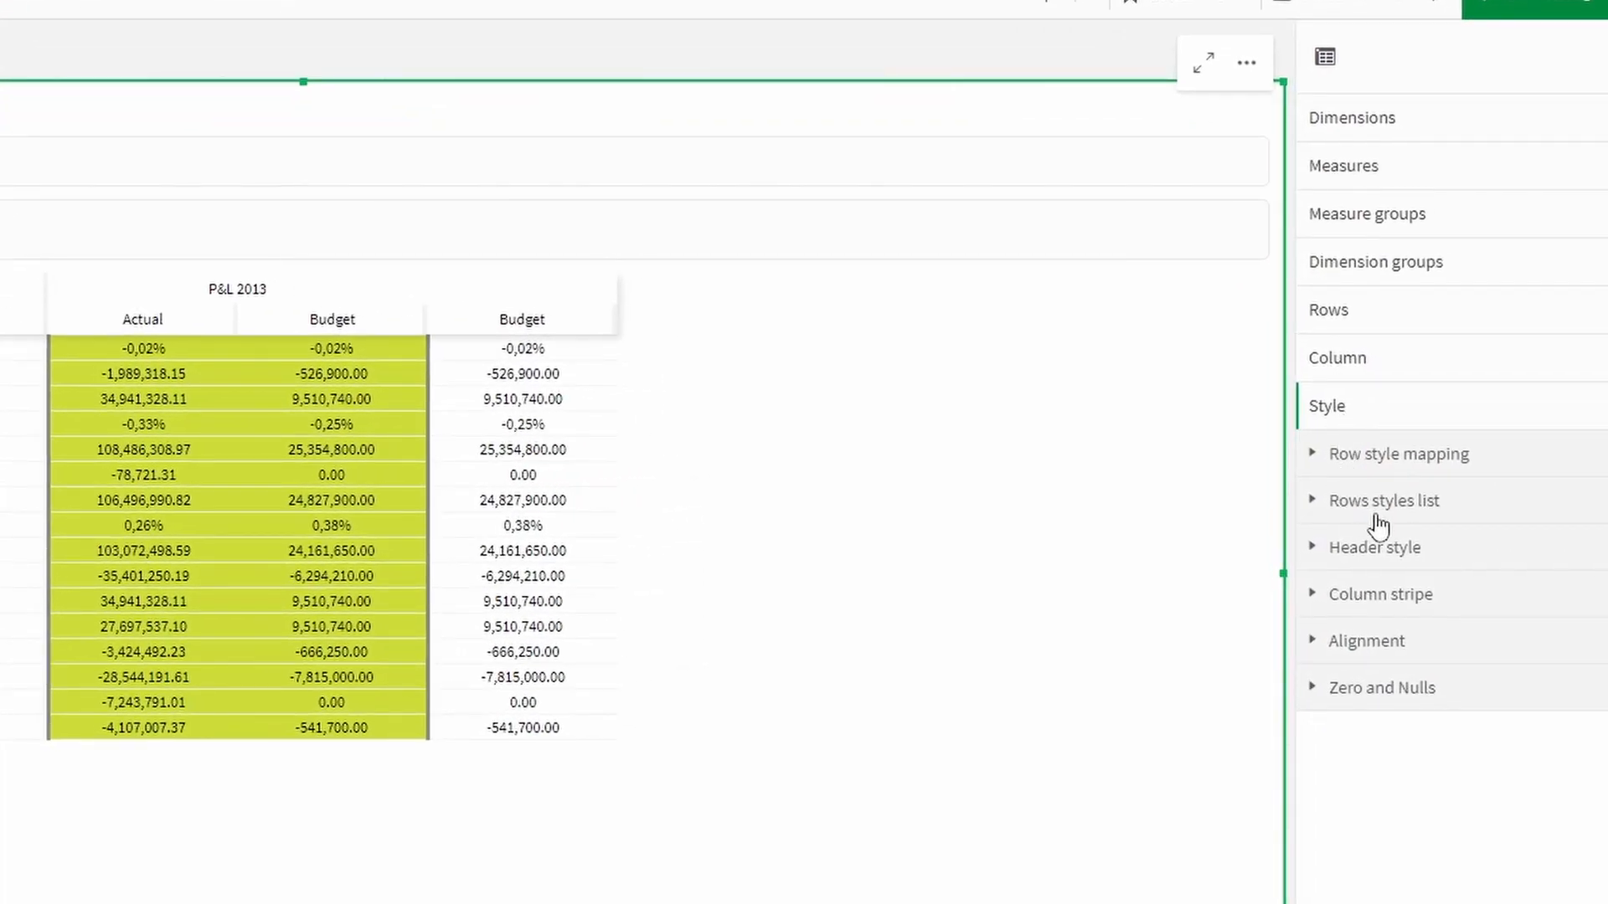
Examine the font, background, border, name, expansion and indent settings of row style #0
left_click(1378, 504)
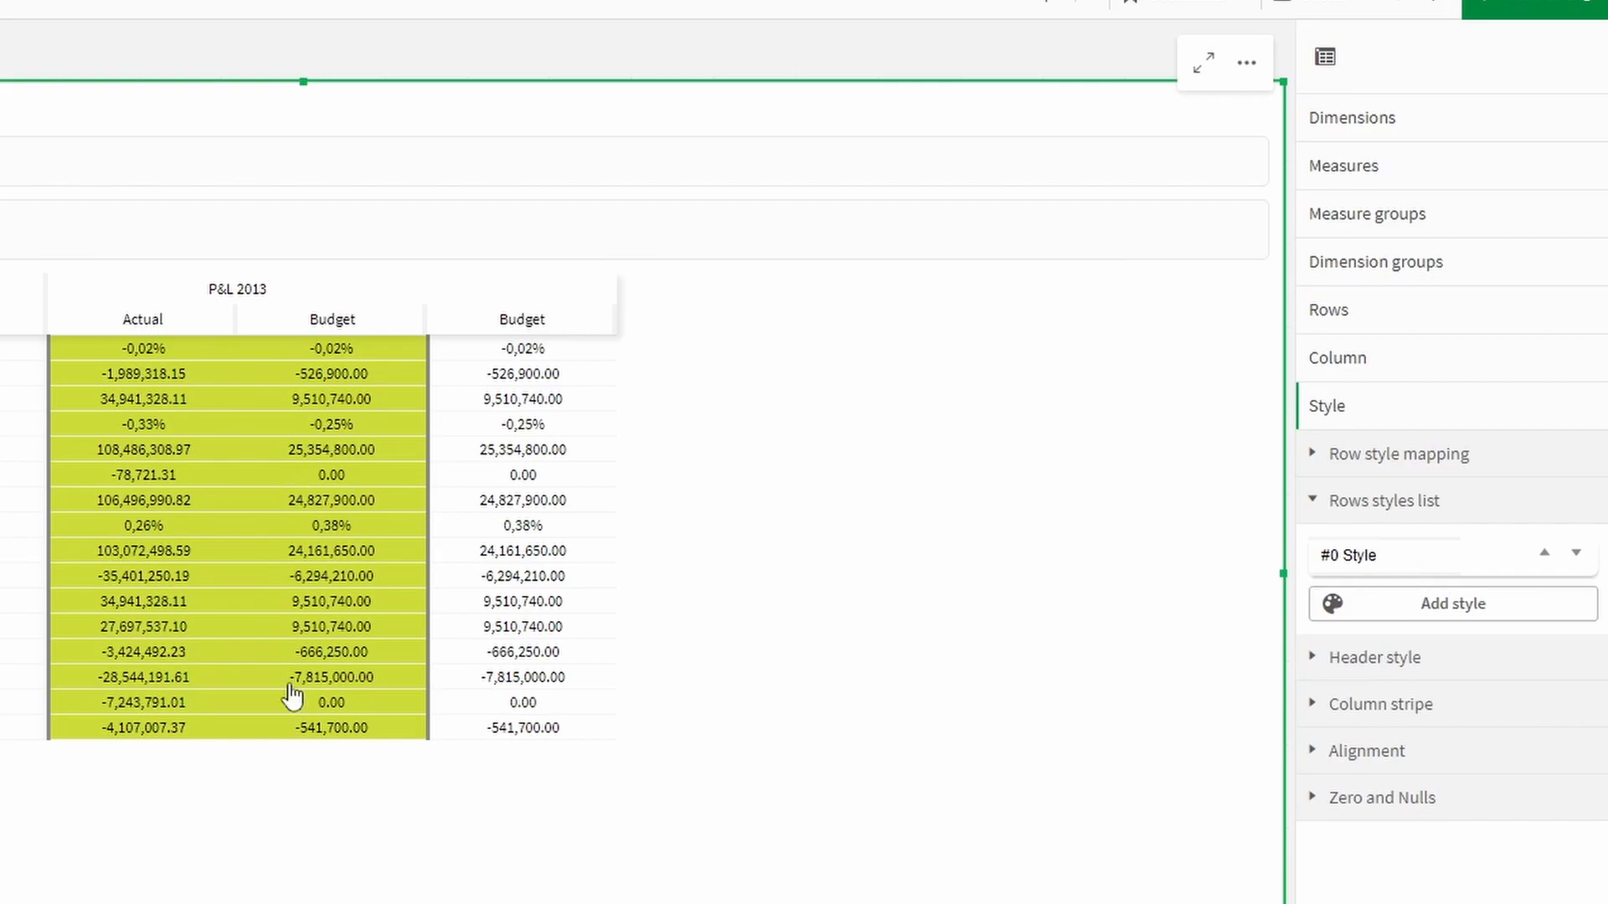
left_click(1404, 557)
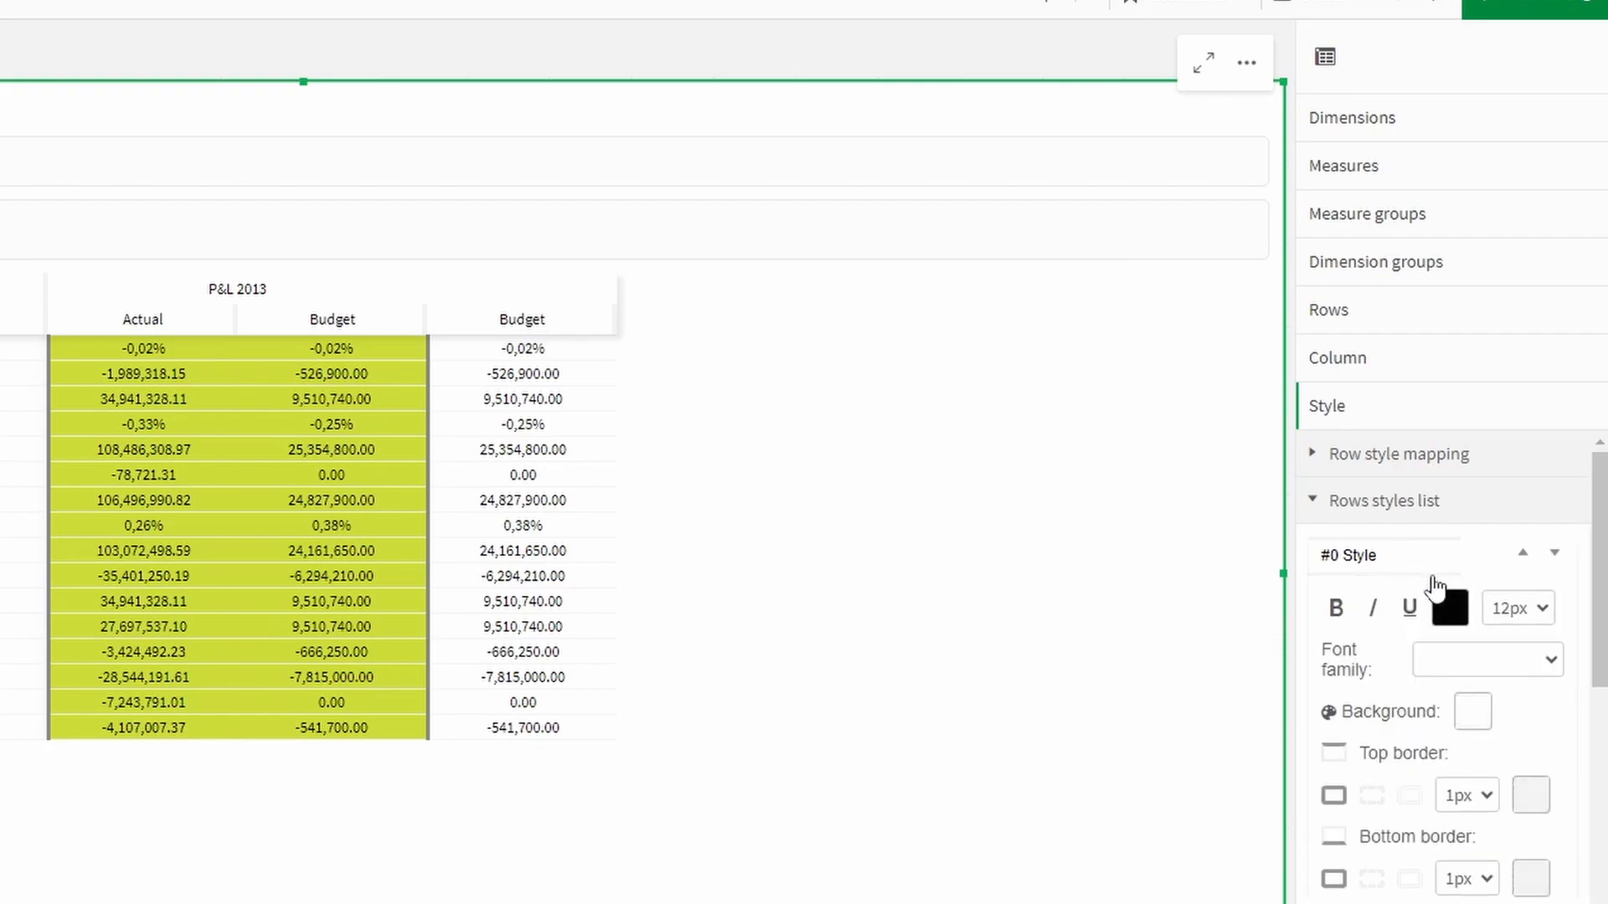
scroll(1373, 599, "down", 2)
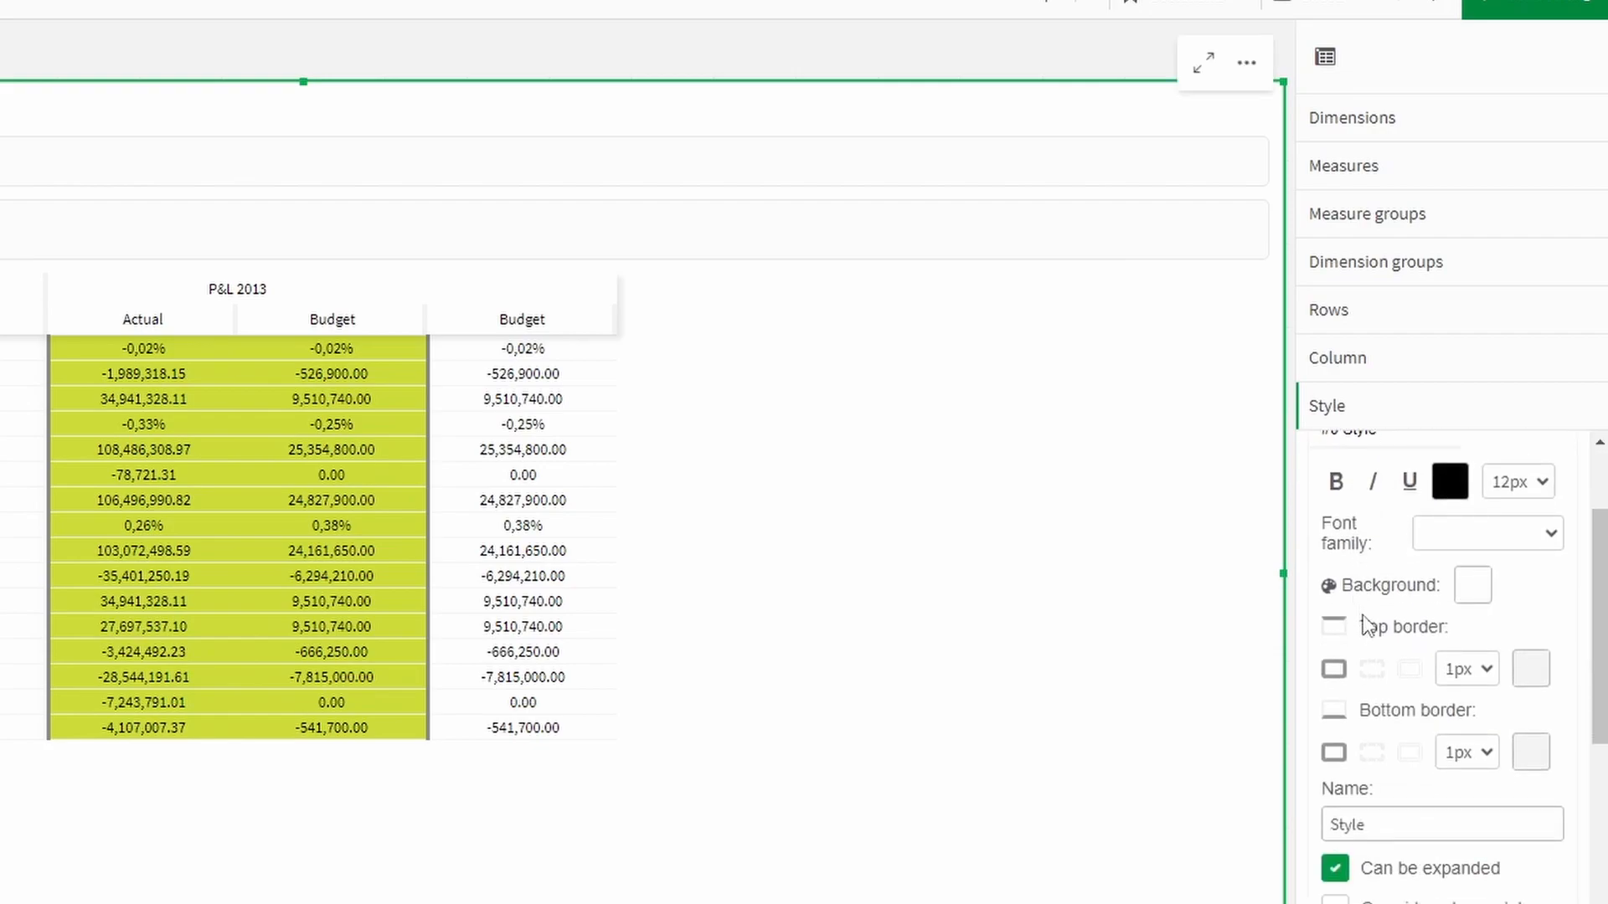
scroll(1363, 614, "up", 2)
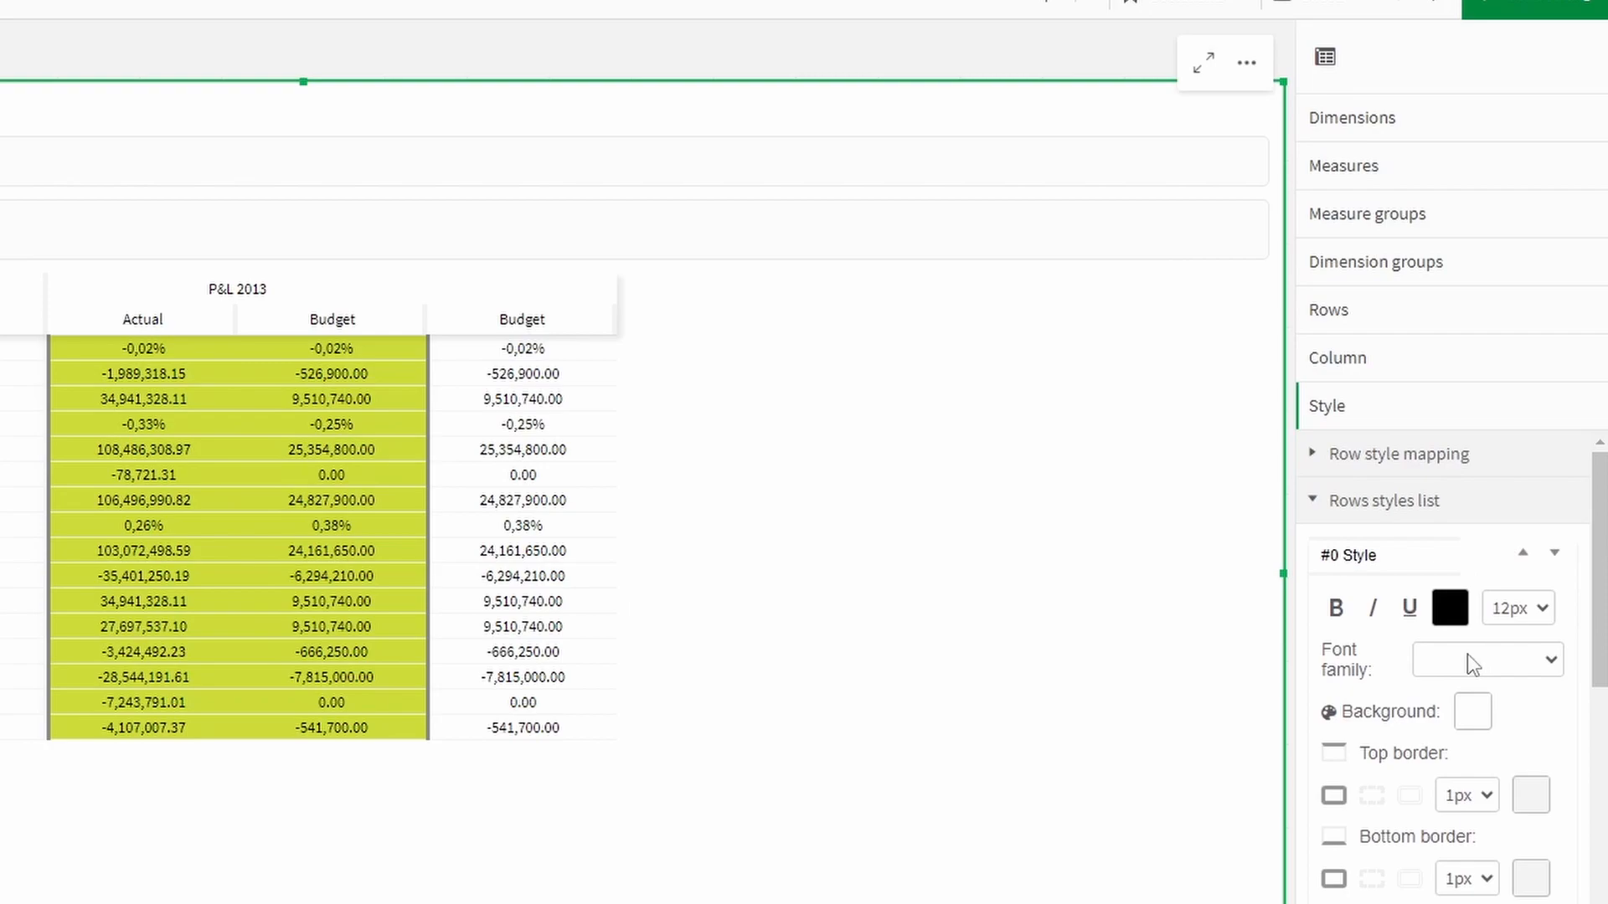
scroll(1467, 654, "down", 2)
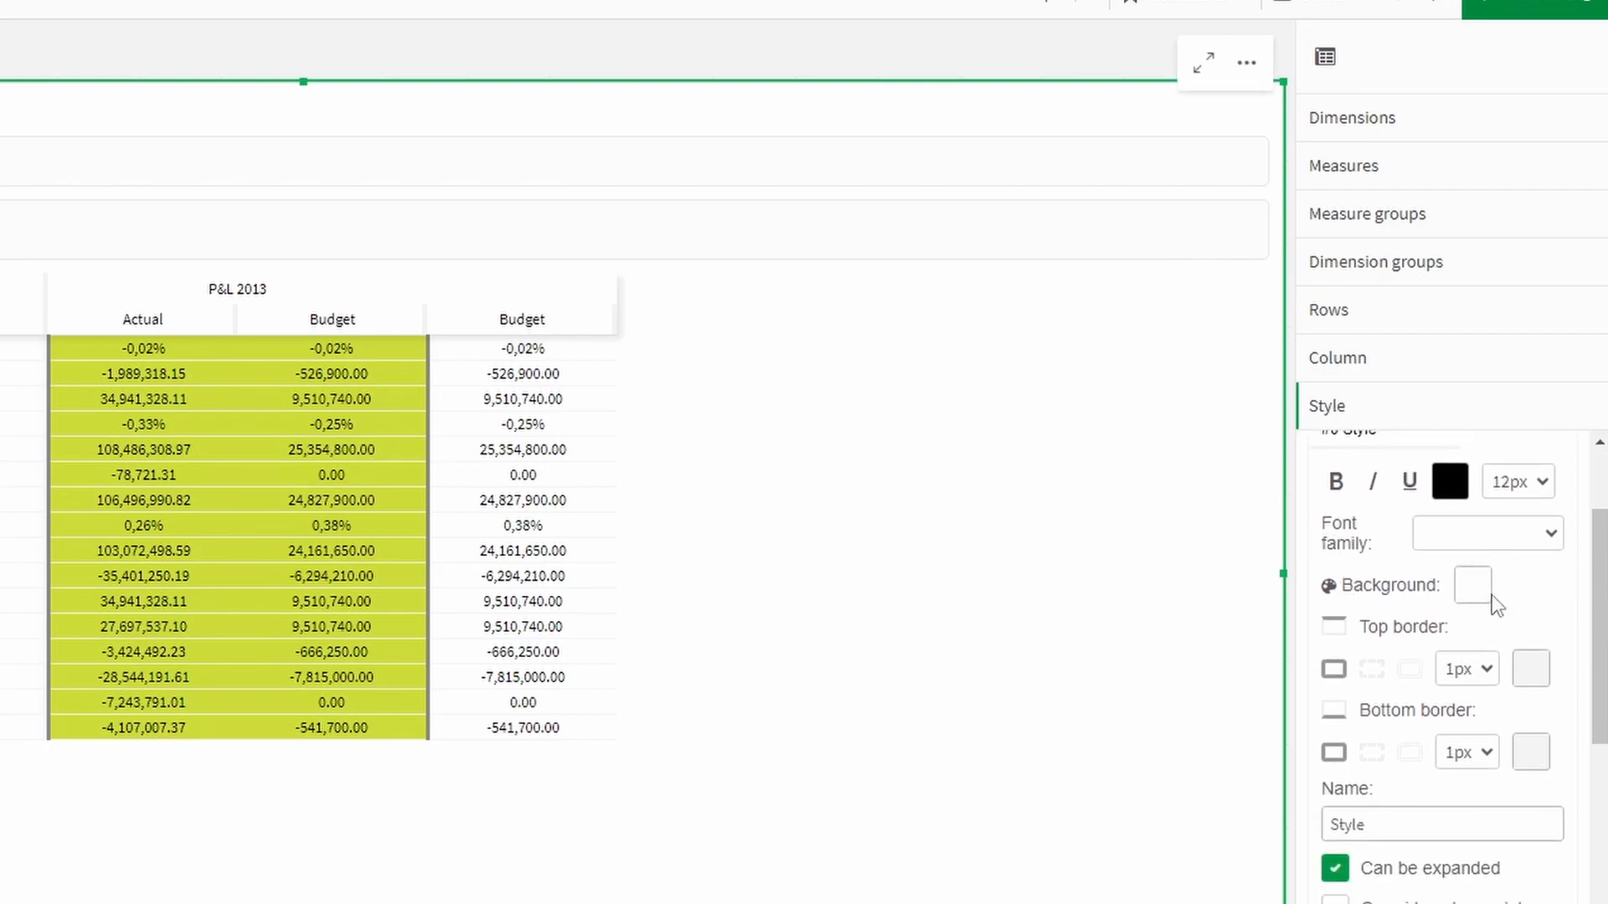
scroll(1491, 596, "down", 2)
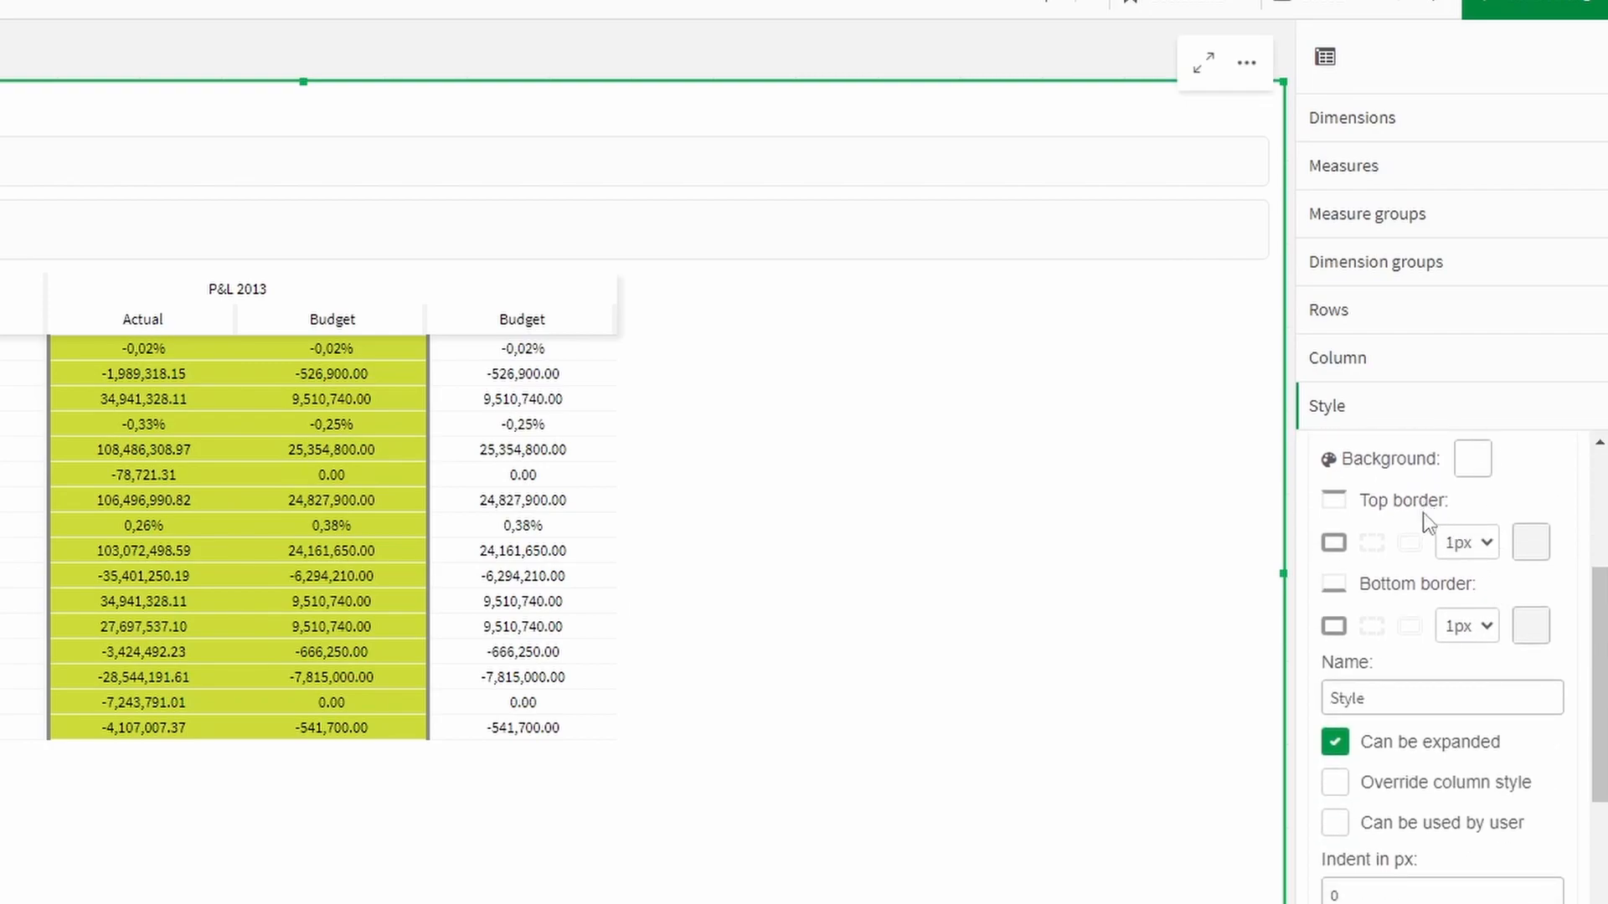
scroll(1415, 569, "down", 2)
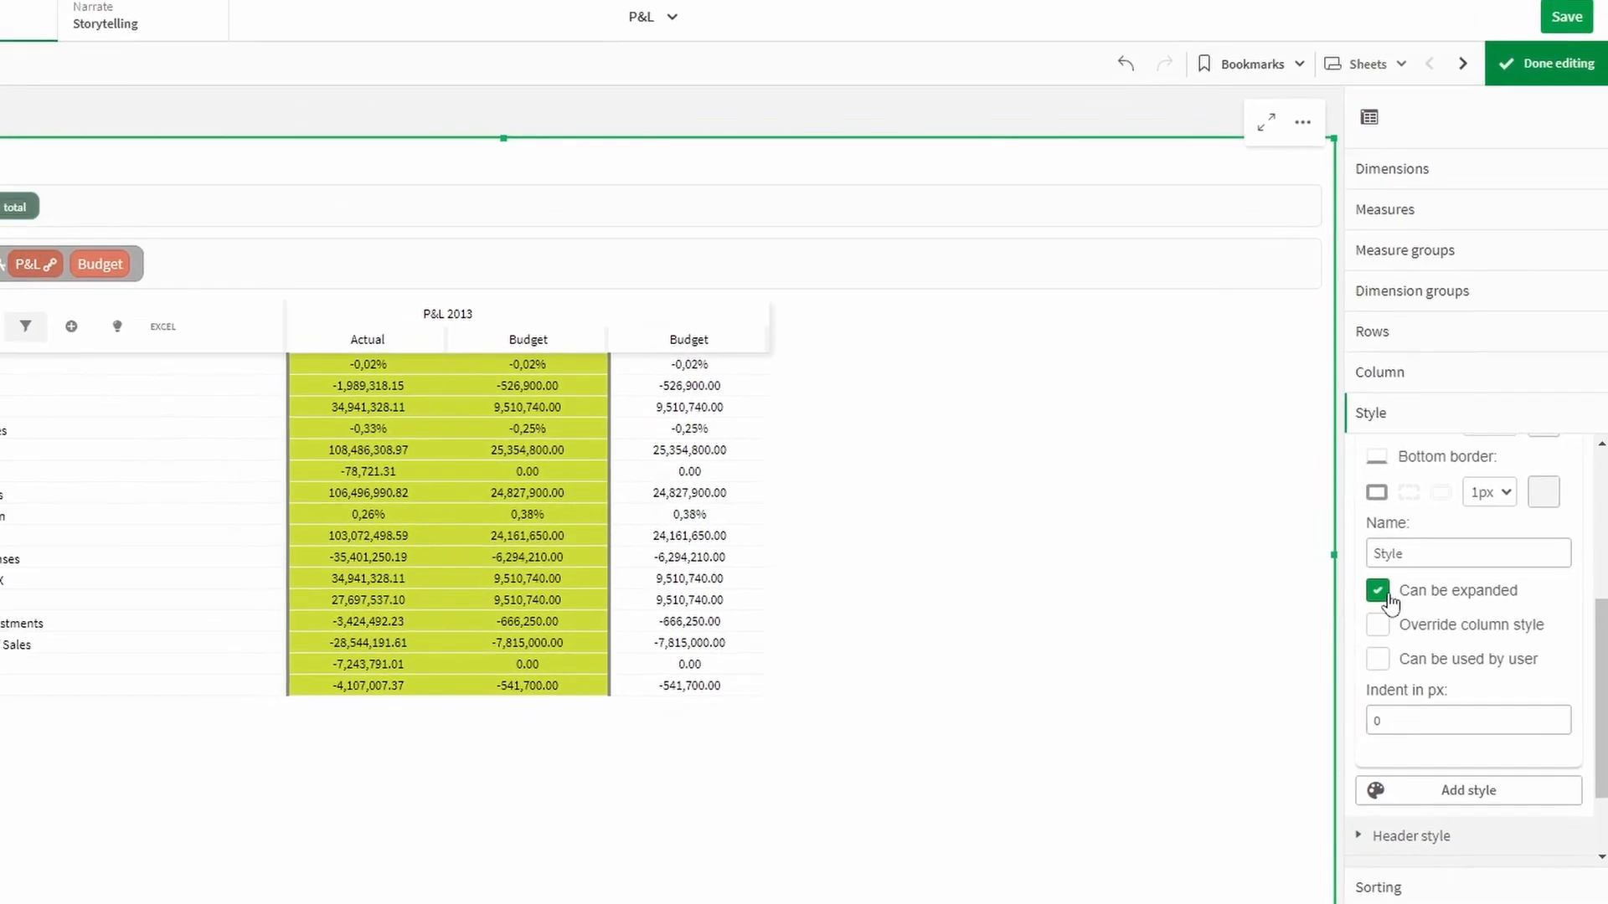
Try the Can be expanded and Override column style options on row style #0
left_click(1394, 584)
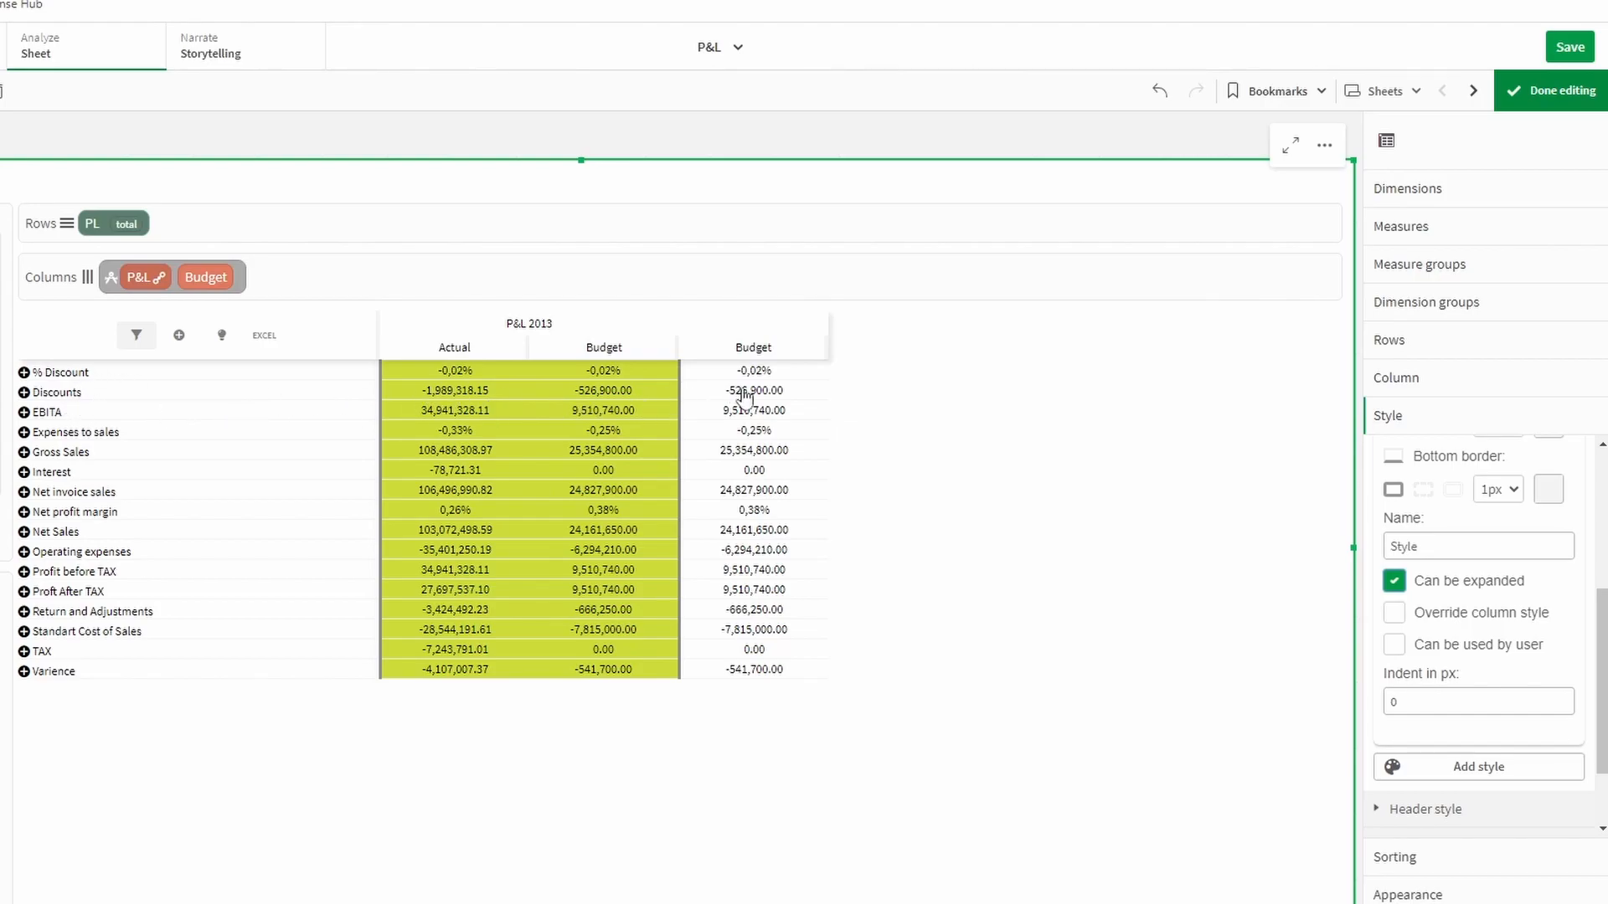
left_click(1394, 613)
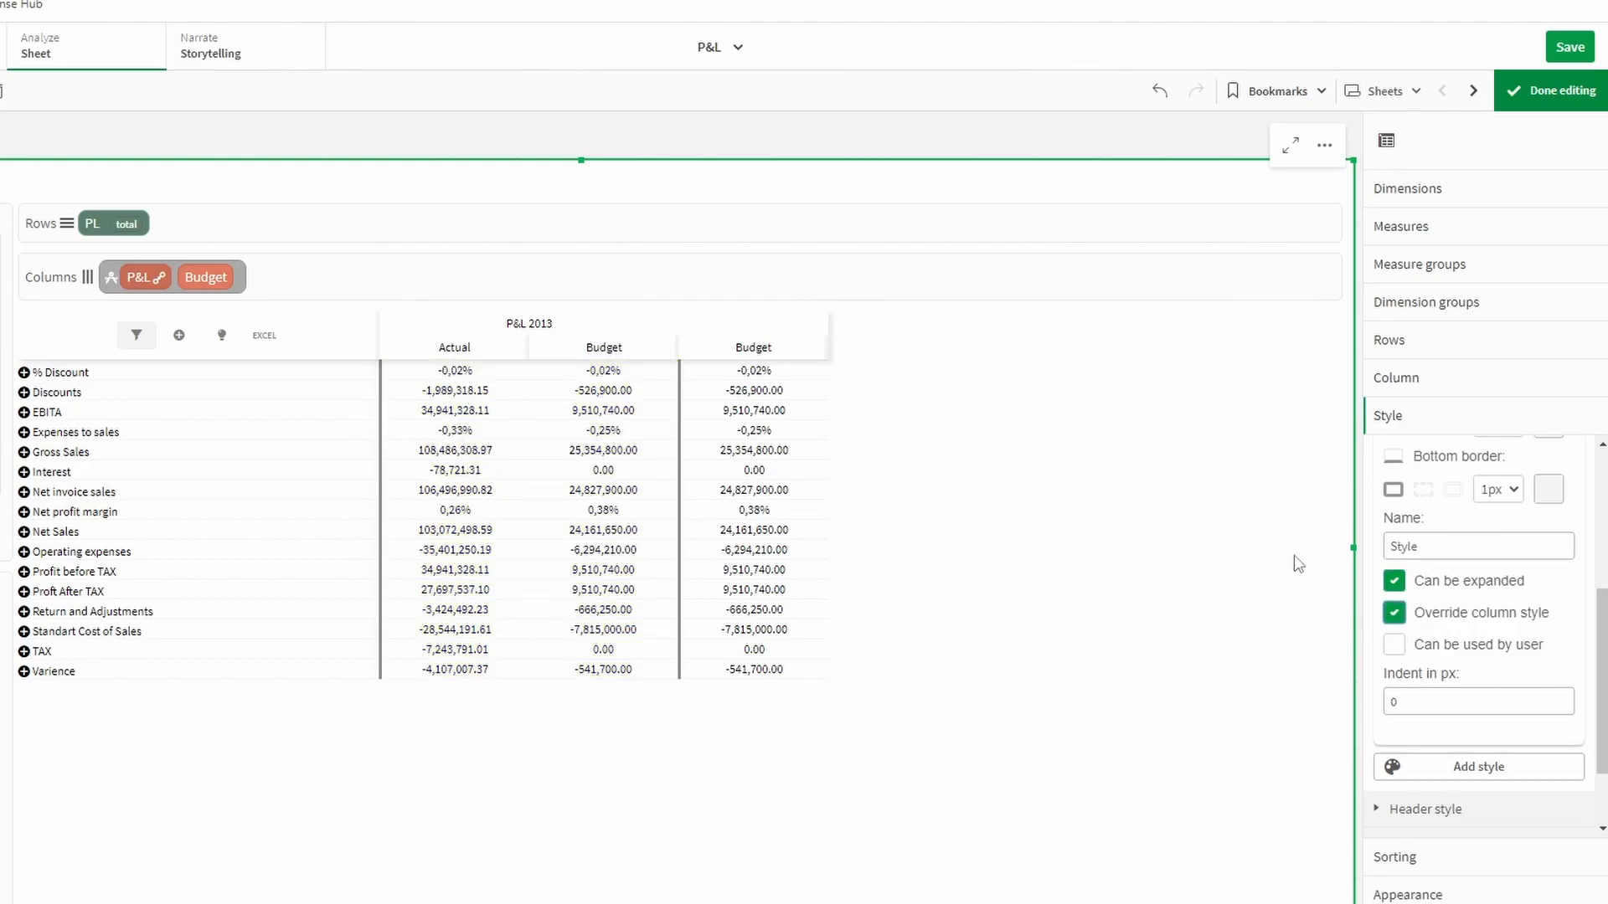
left_click(1394, 613)
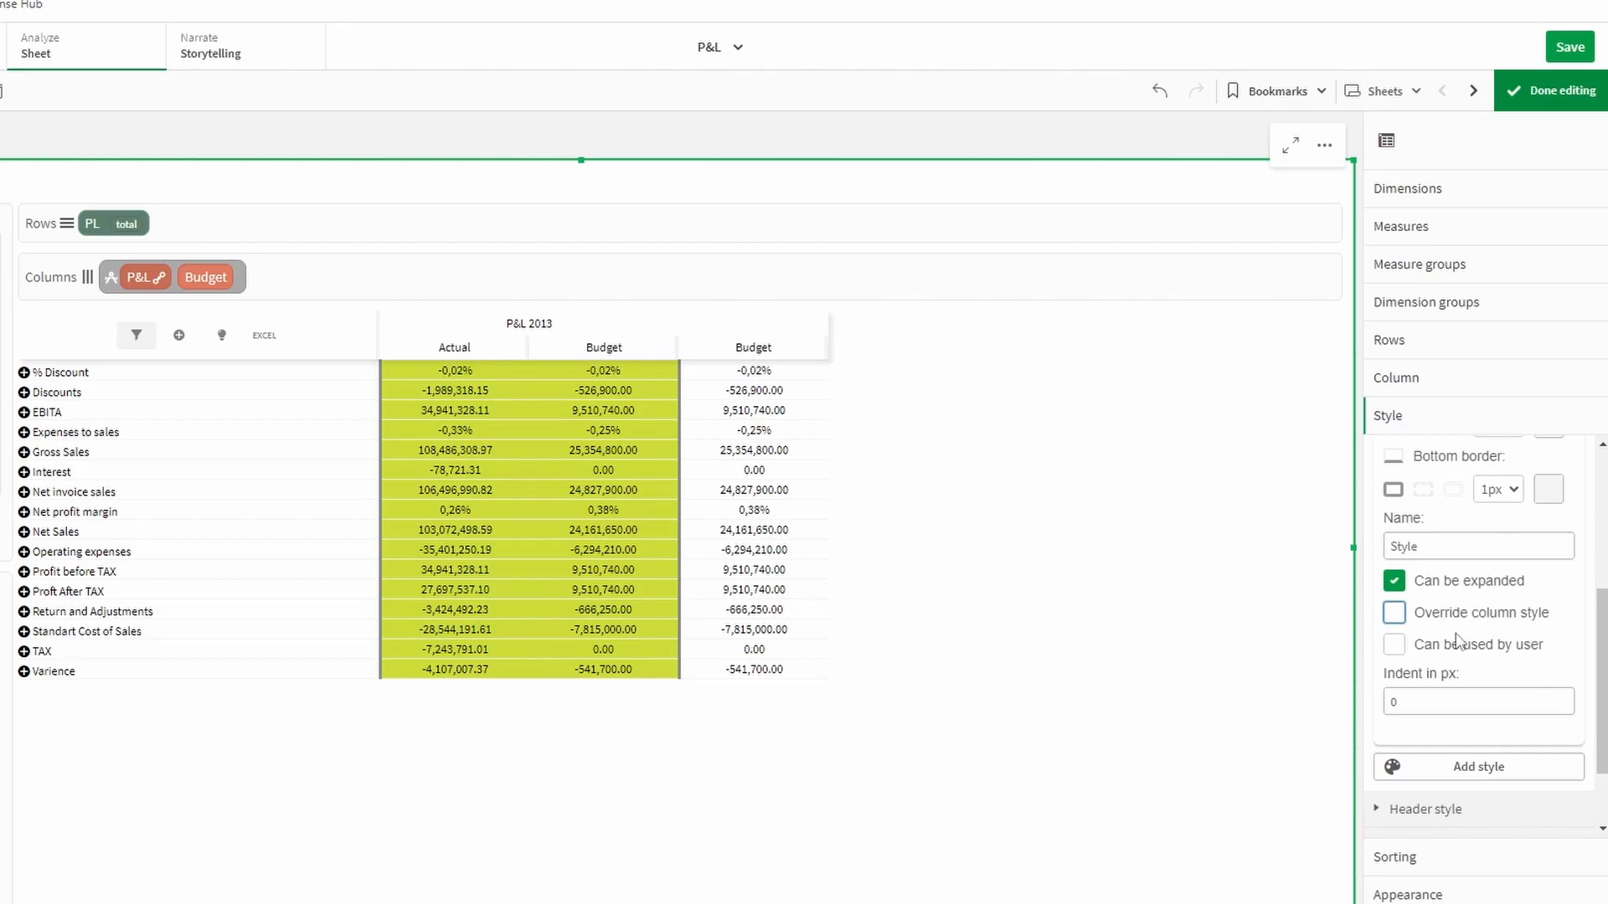
Set the indent of row style #0 to 5 px
scroll(1499, 658, "down", 2)
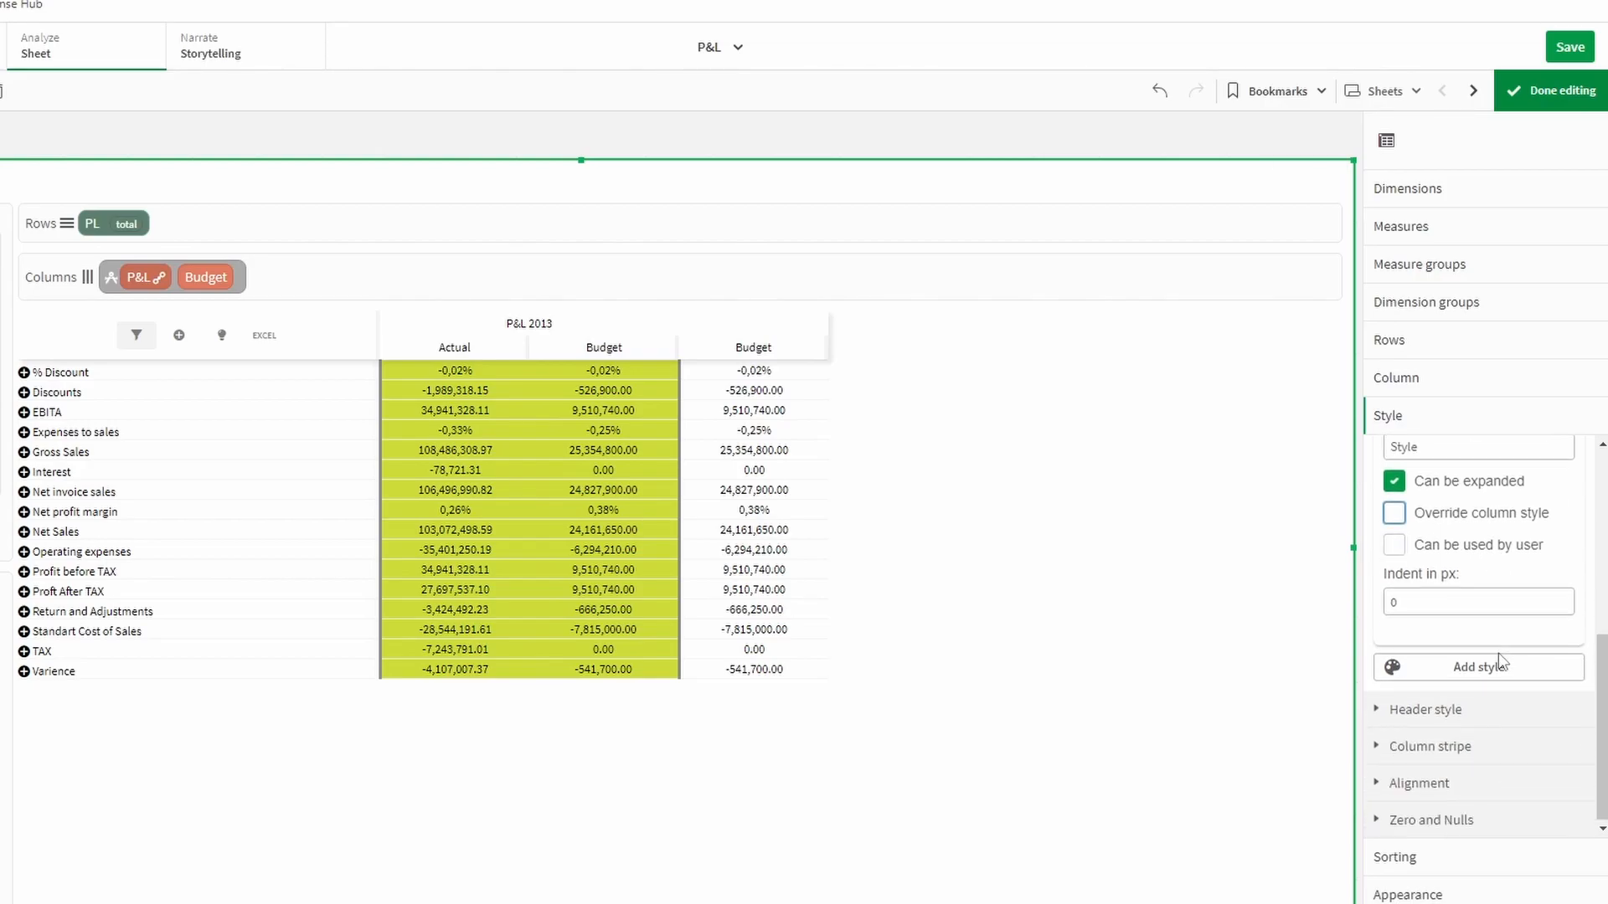
left_click(1507, 602)
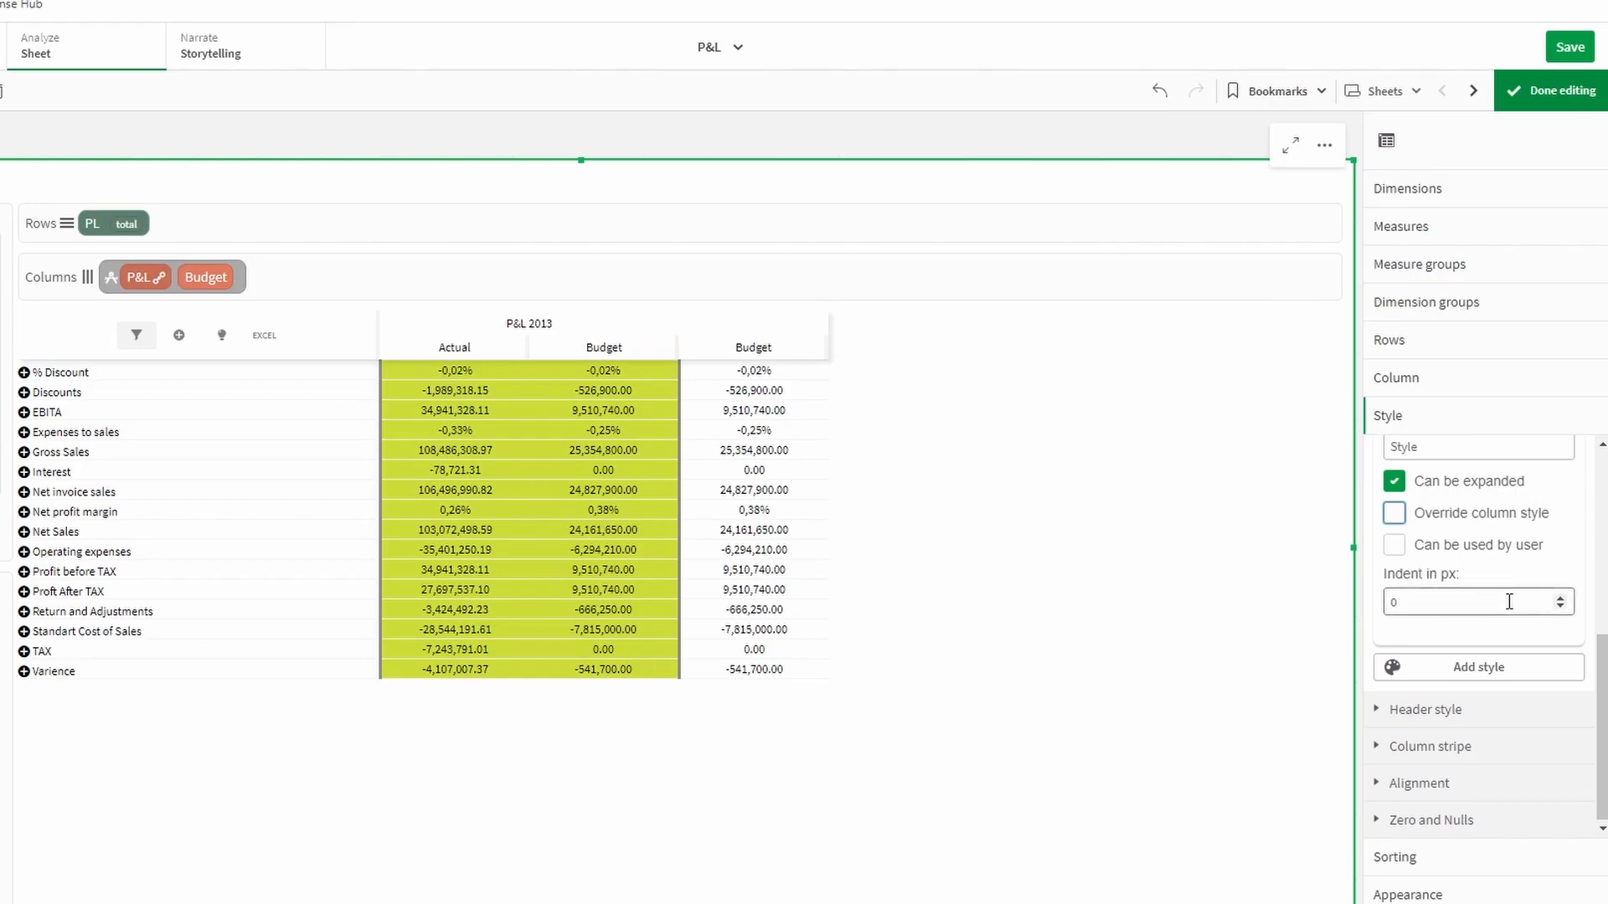
left_click(1560, 598)
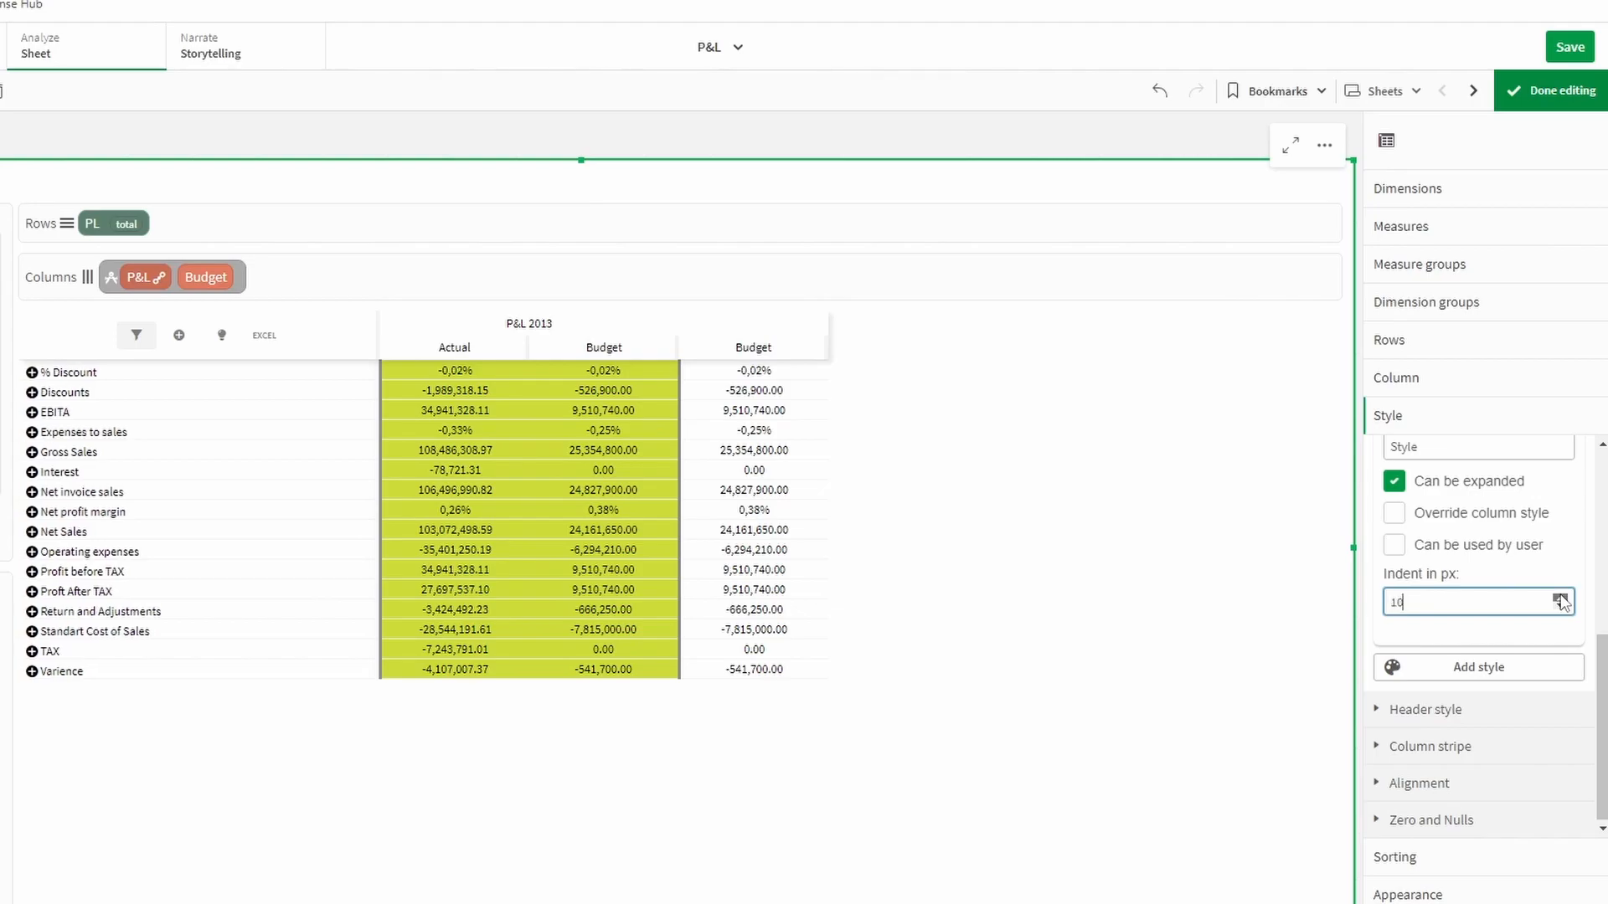
left_click(1560, 598)
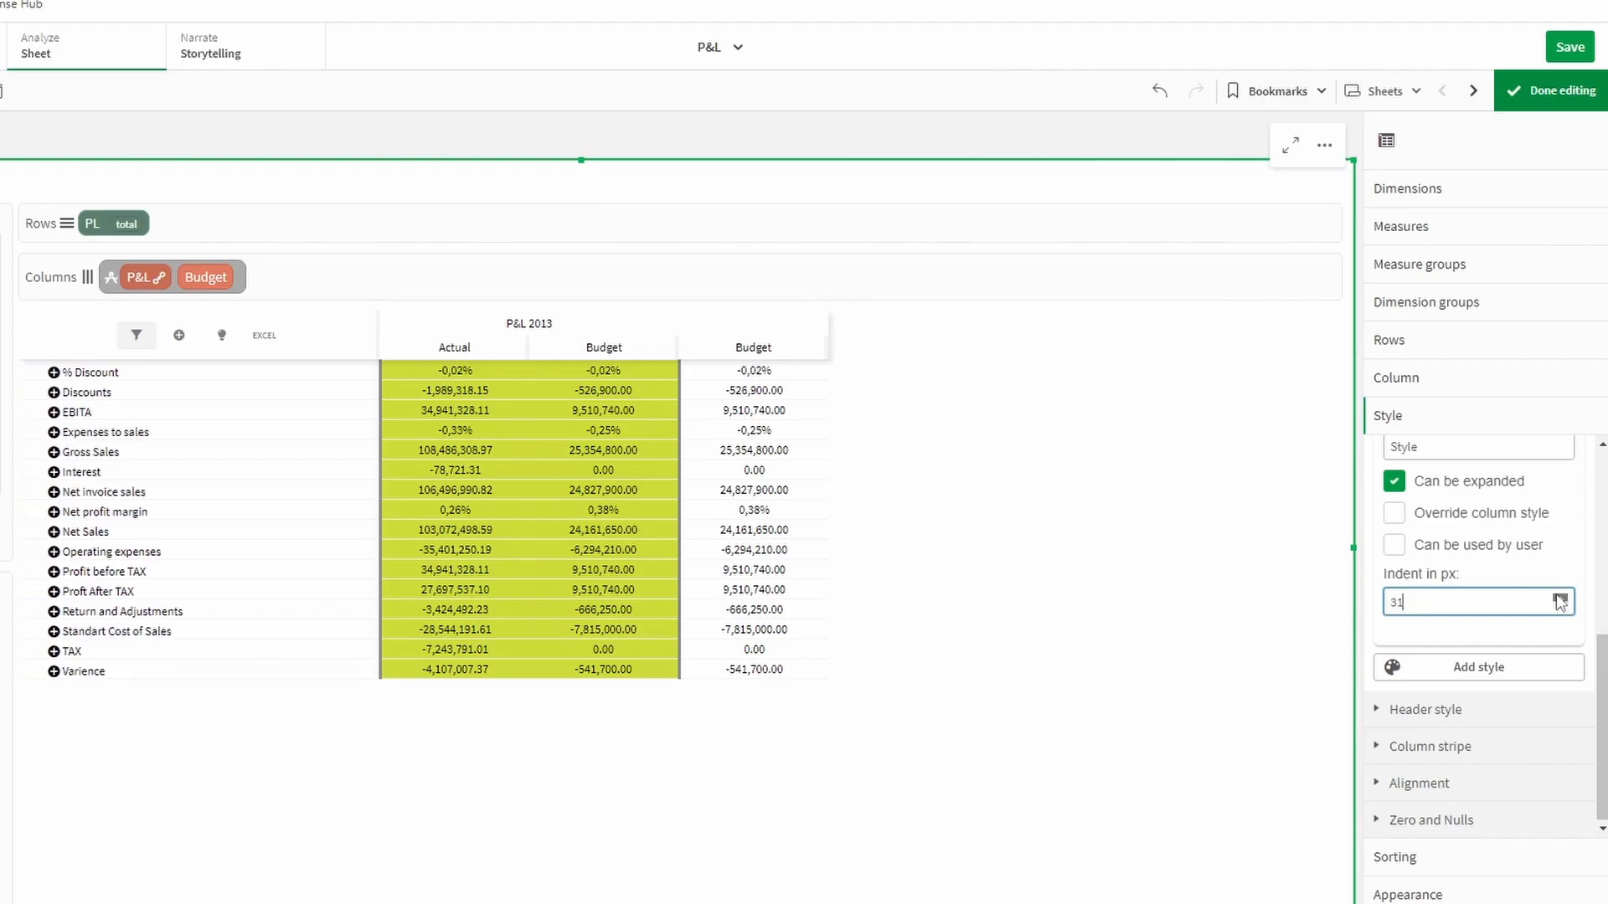
left_click(1560, 598)
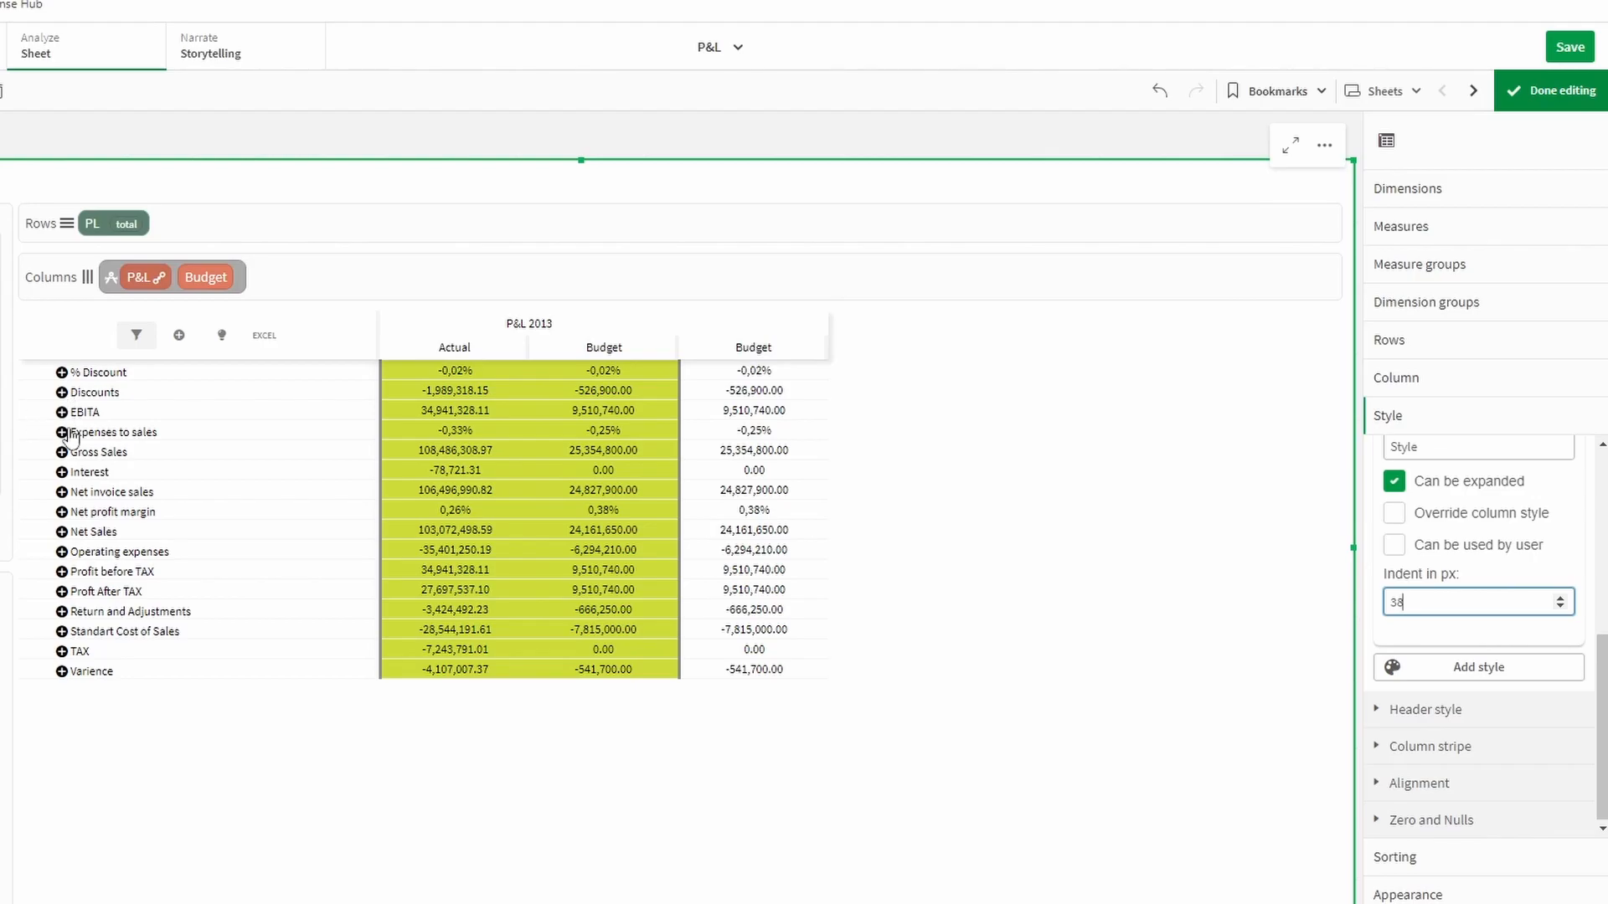
double_click(1475, 600)
type("5")
scroll(1520, 577, "up", 4)
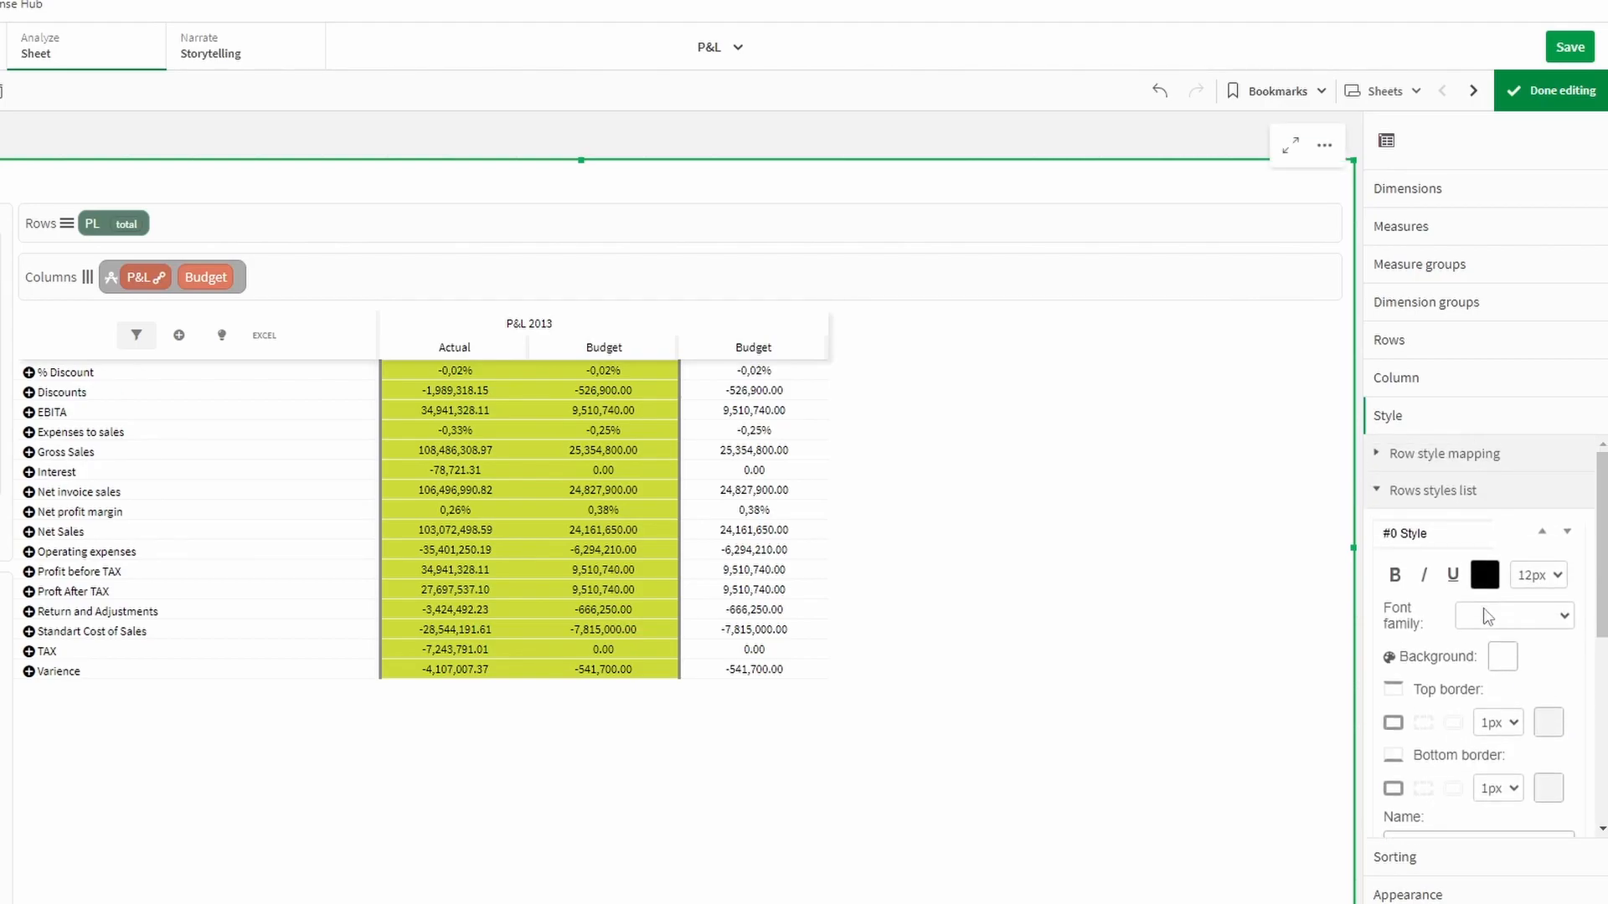
left_click(1447, 539)
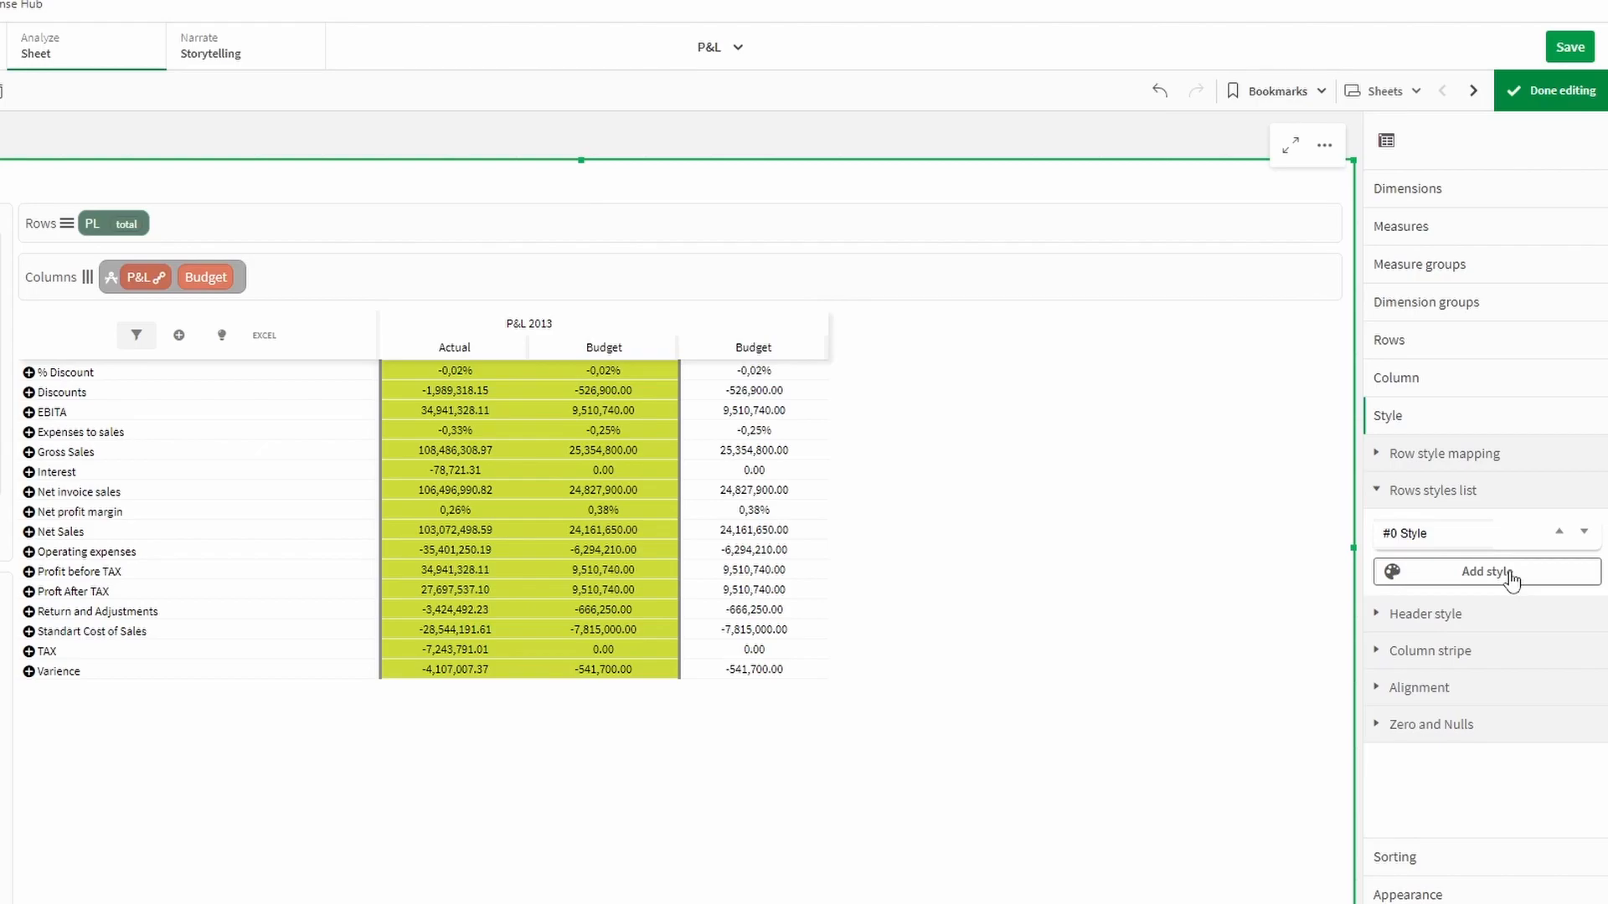
Add a second row style and give it bold text at 14px
left_click(1472, 575)
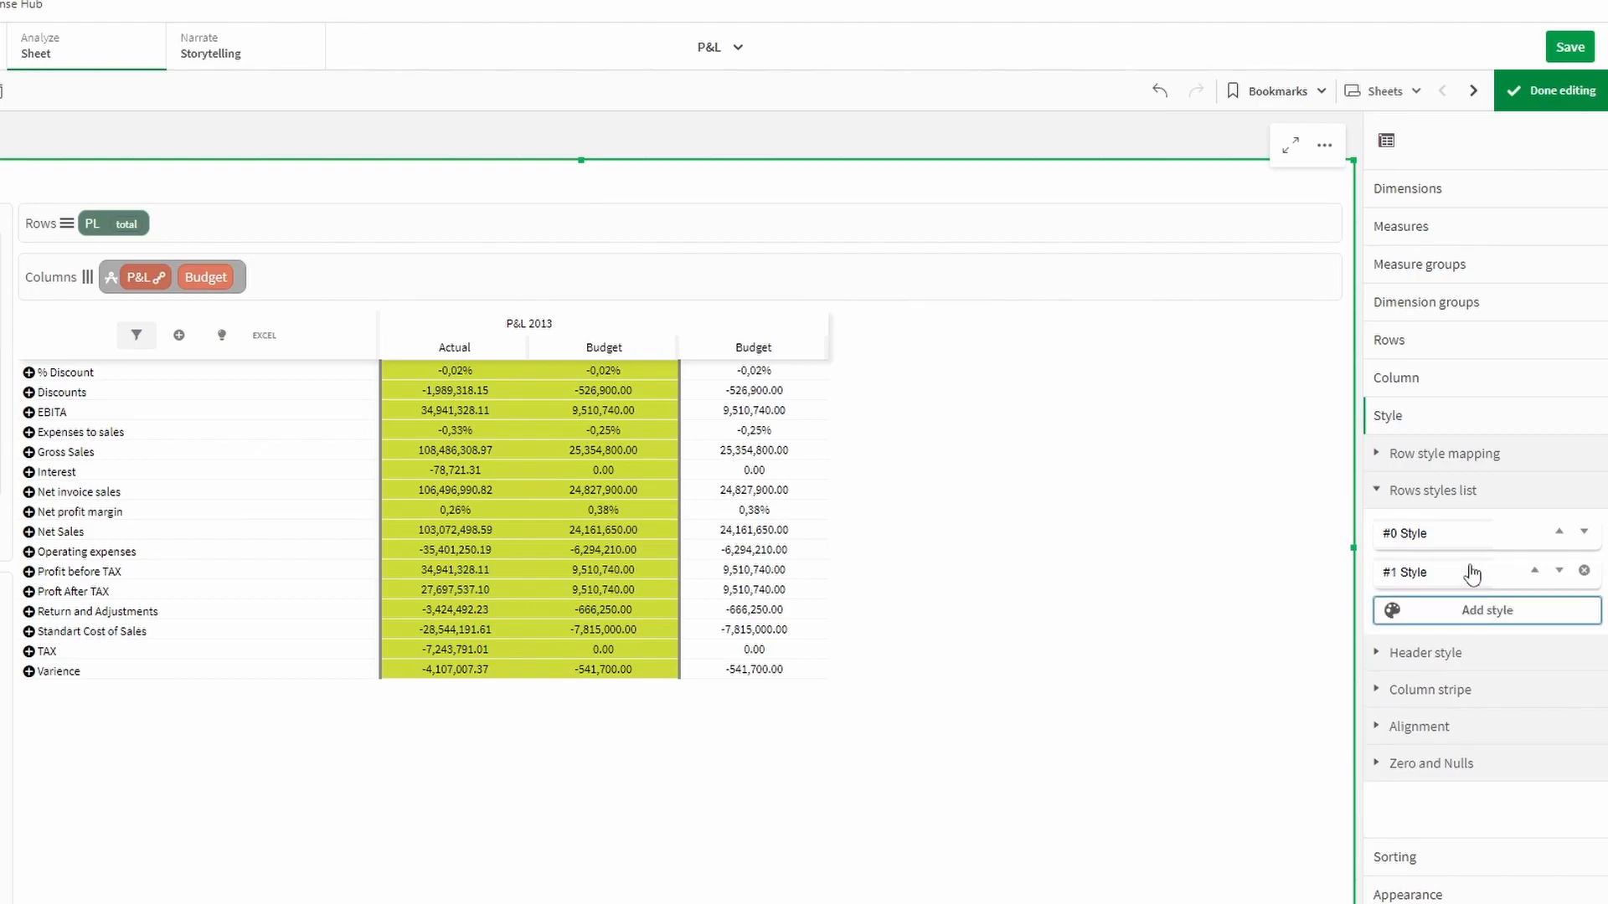
left_click(1472, 575)
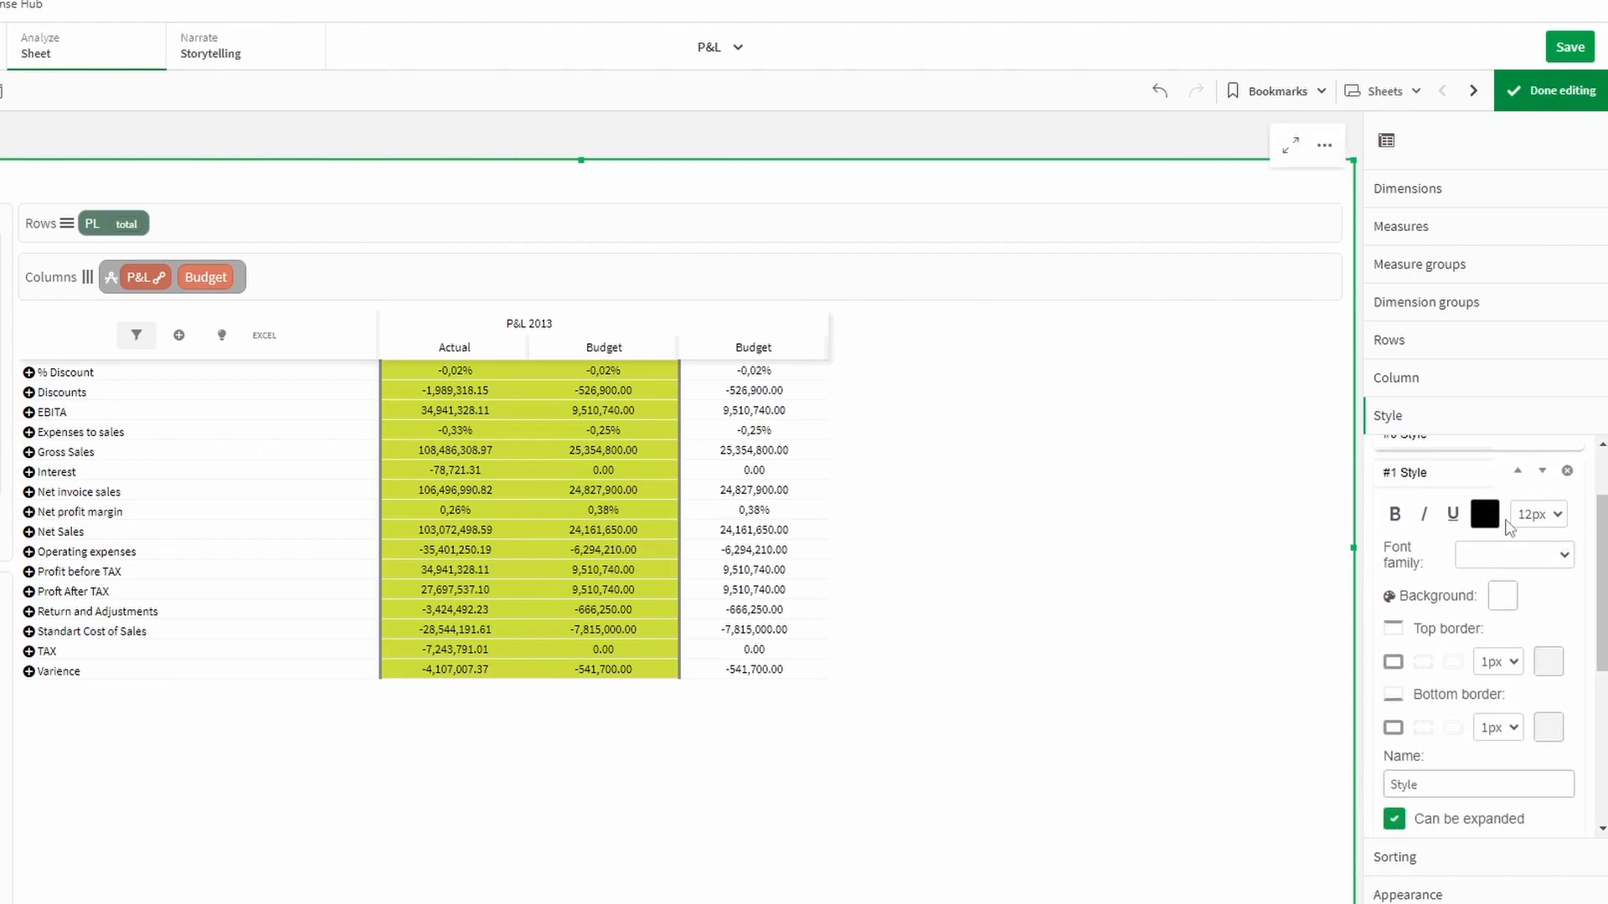
left_click(1395, 516)
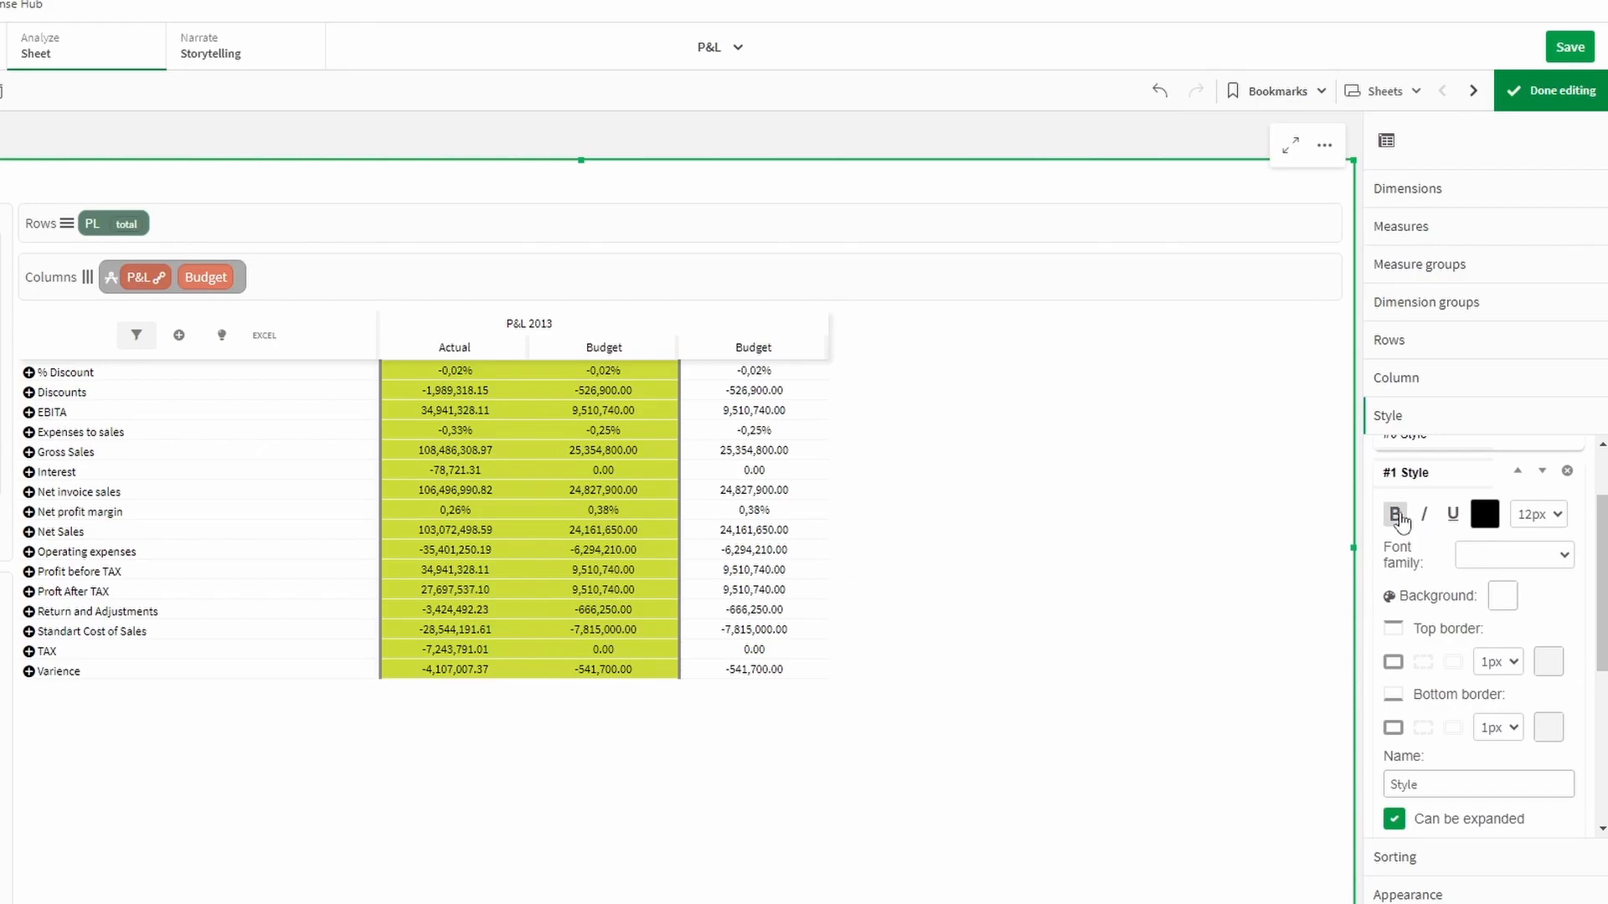
left_click(1539, 515)
left_click(1555, 698)
Set the background of row style #1 to the yellow swatch colour
left_click(1515, 599)
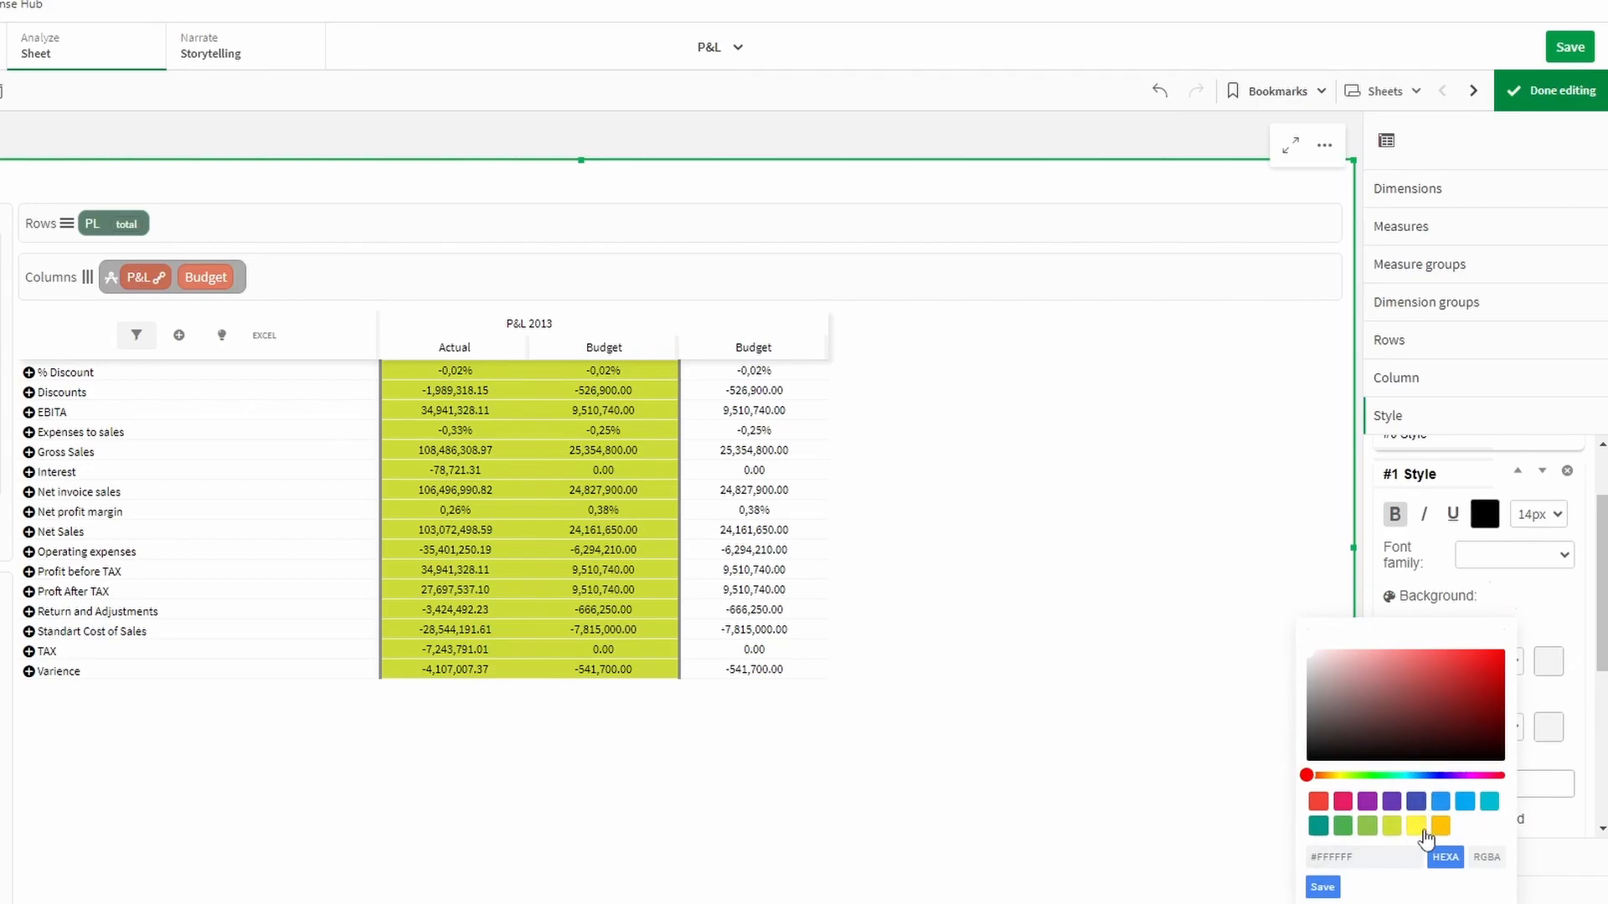
left_click(1423, 829)
left_click(1323, 887)
Set the top and bottom border widths of row style #1 to 2px
scroll(1491, 683, "down", 3)
scroll(1496, 670, "up", 1)
left_click(1519, 568)
left_click(1511, 628)
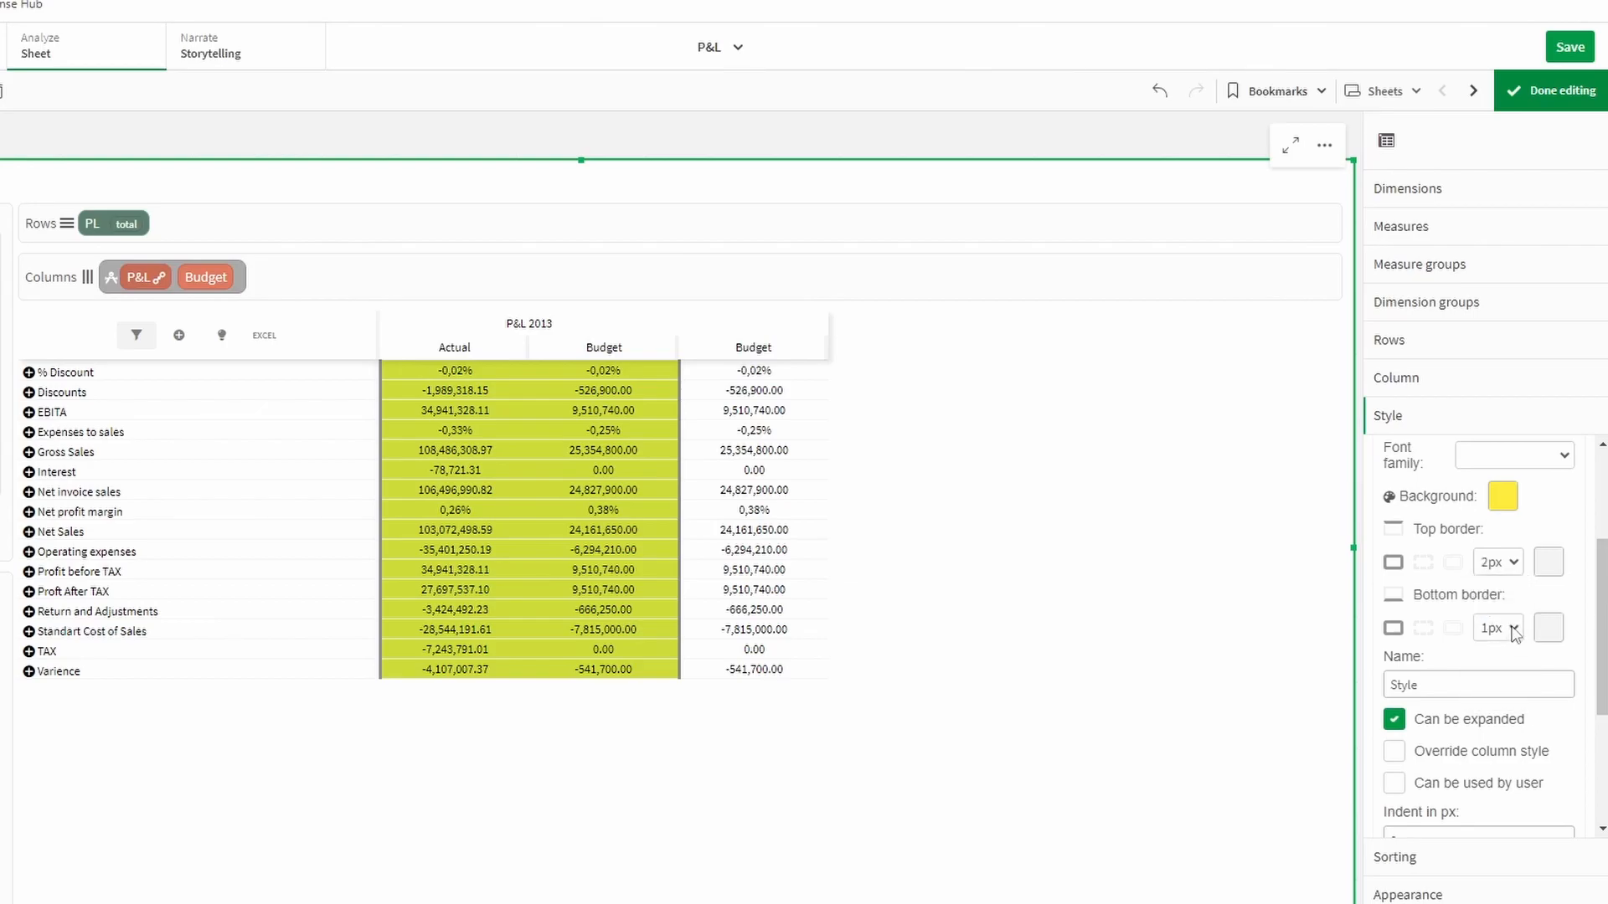
left_click(1514, 635)
left_click(1505, 690)
Set the top and bottom border colours of row style #1 to grey #B4B4B4
left_click(1548, 562)
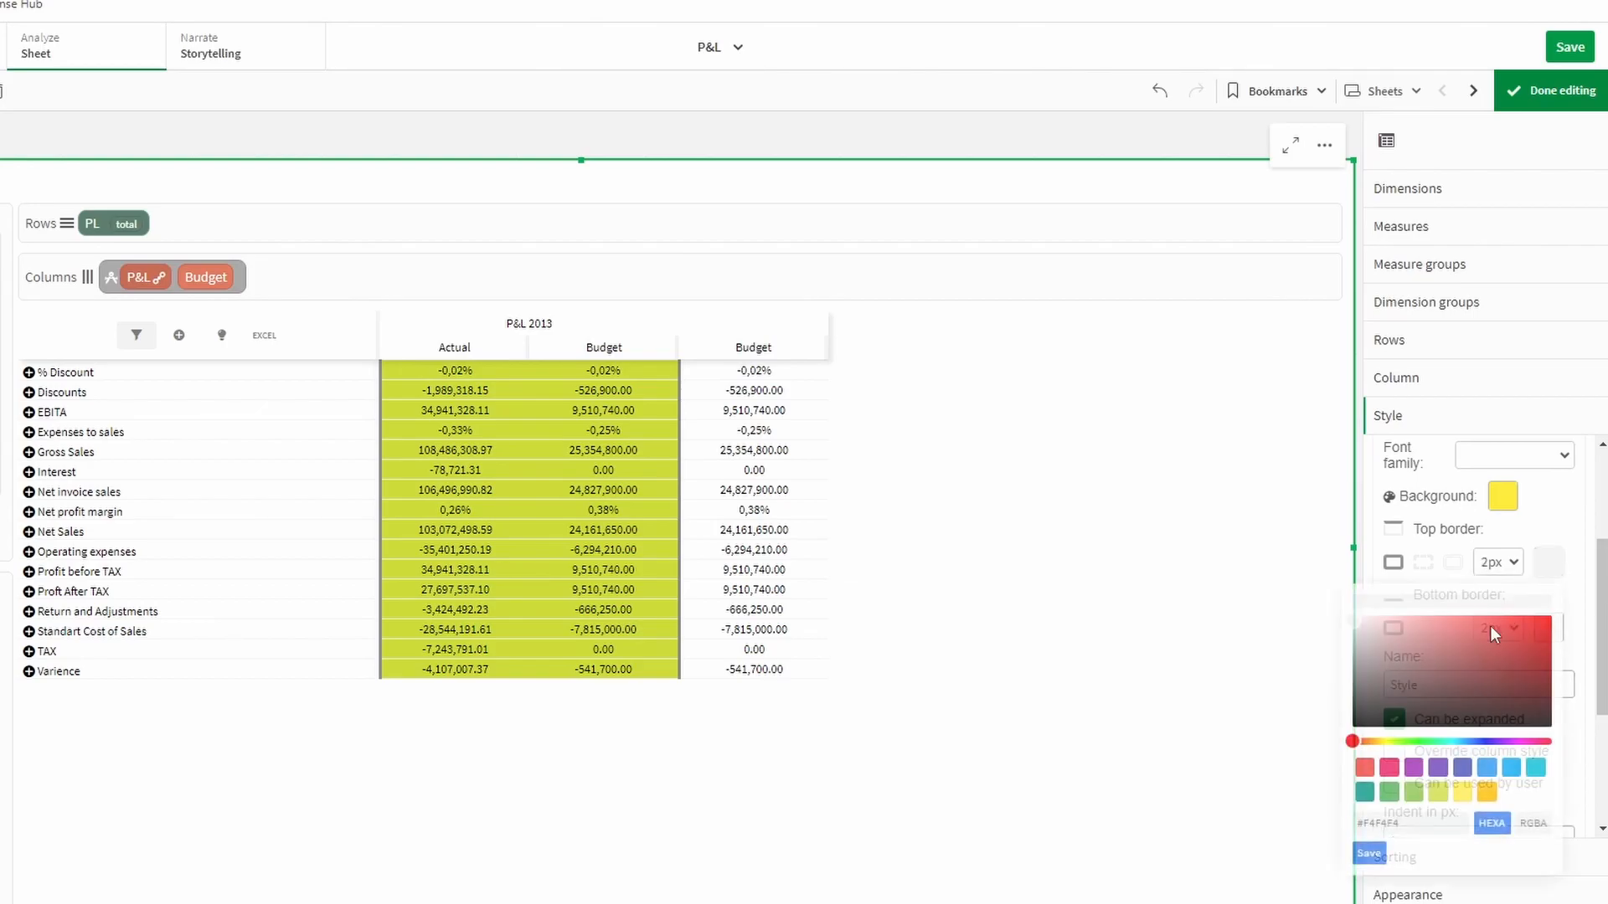
left_click_drag(1377, 651, 1332, 658)
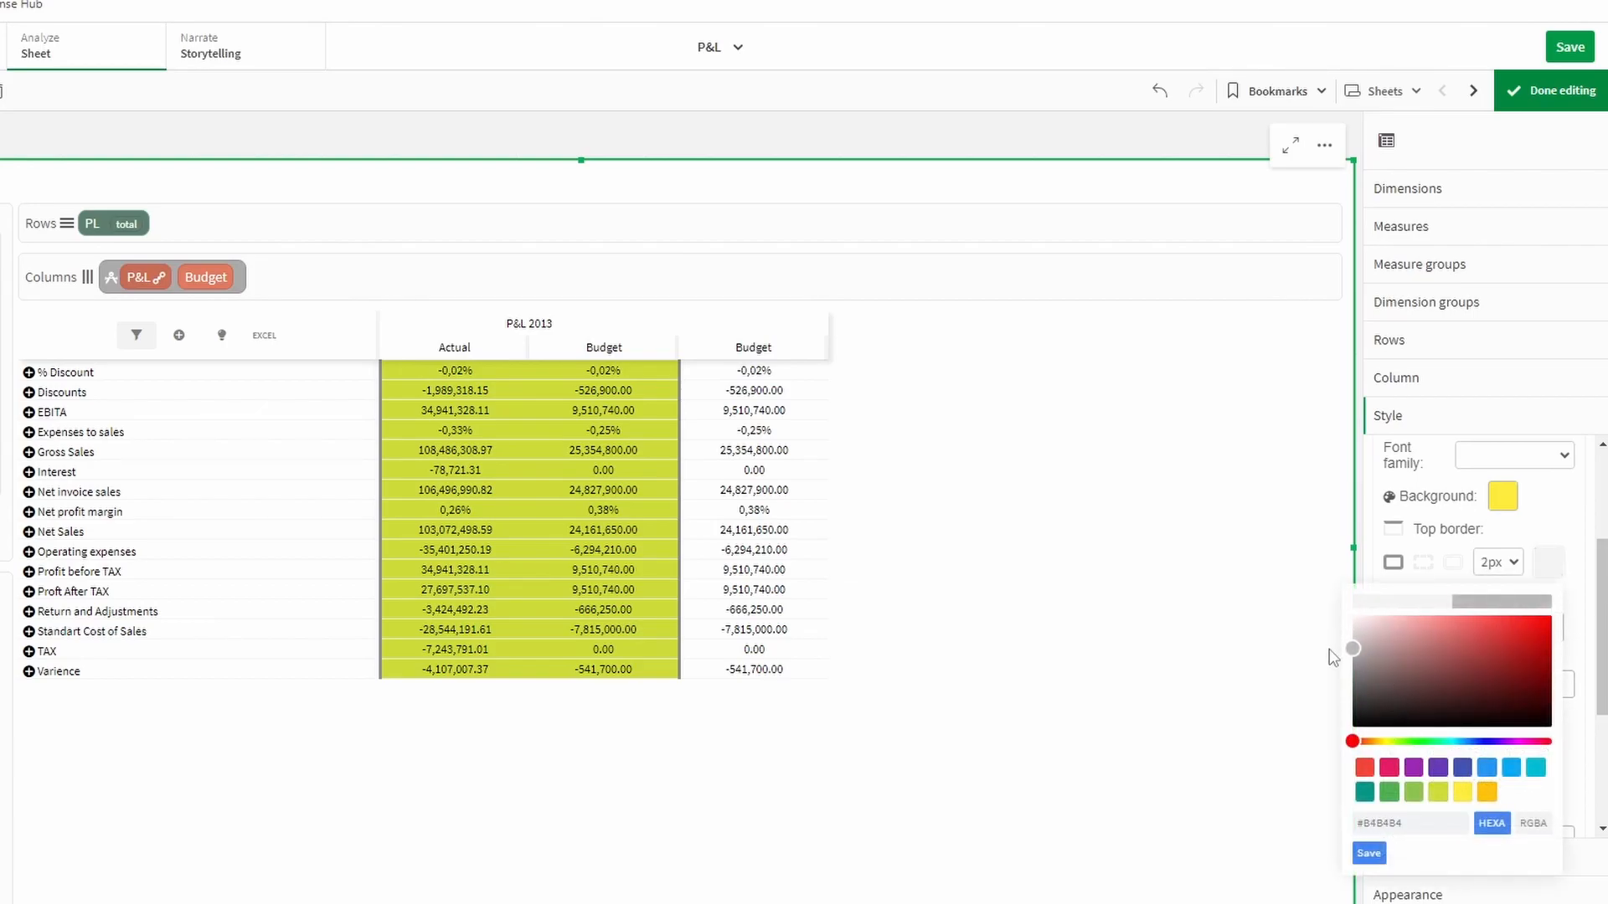
double_click(1381, 822)
key("ctrl+c")
left_click(1368, 853)
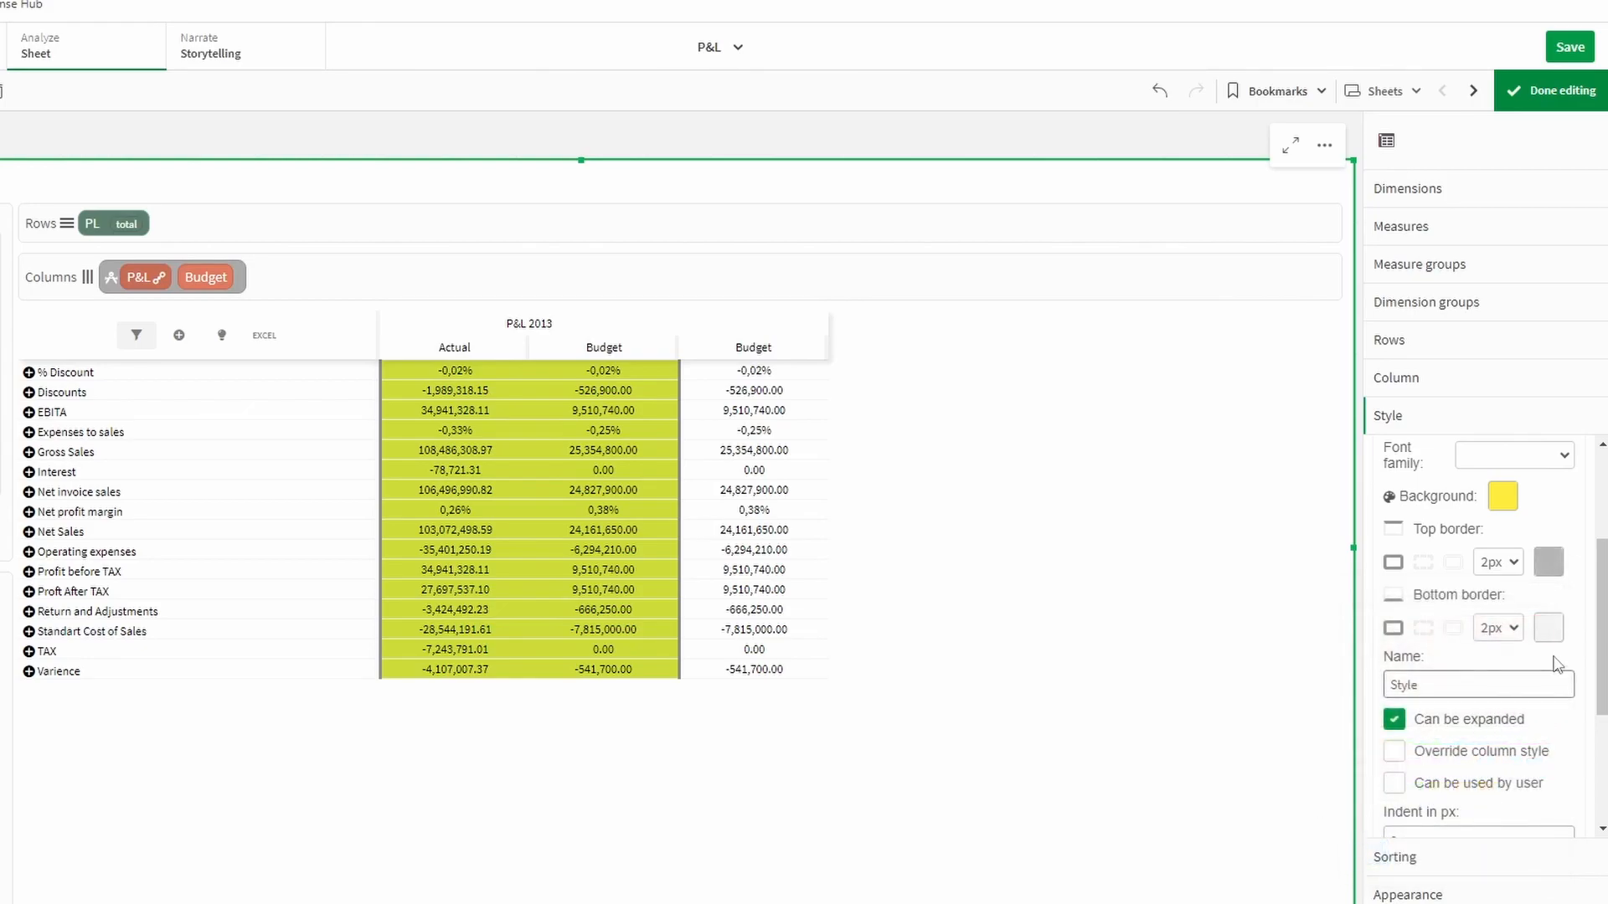
left_click_drag(1420, 892, 1328, 894)
key("ctrl+v")
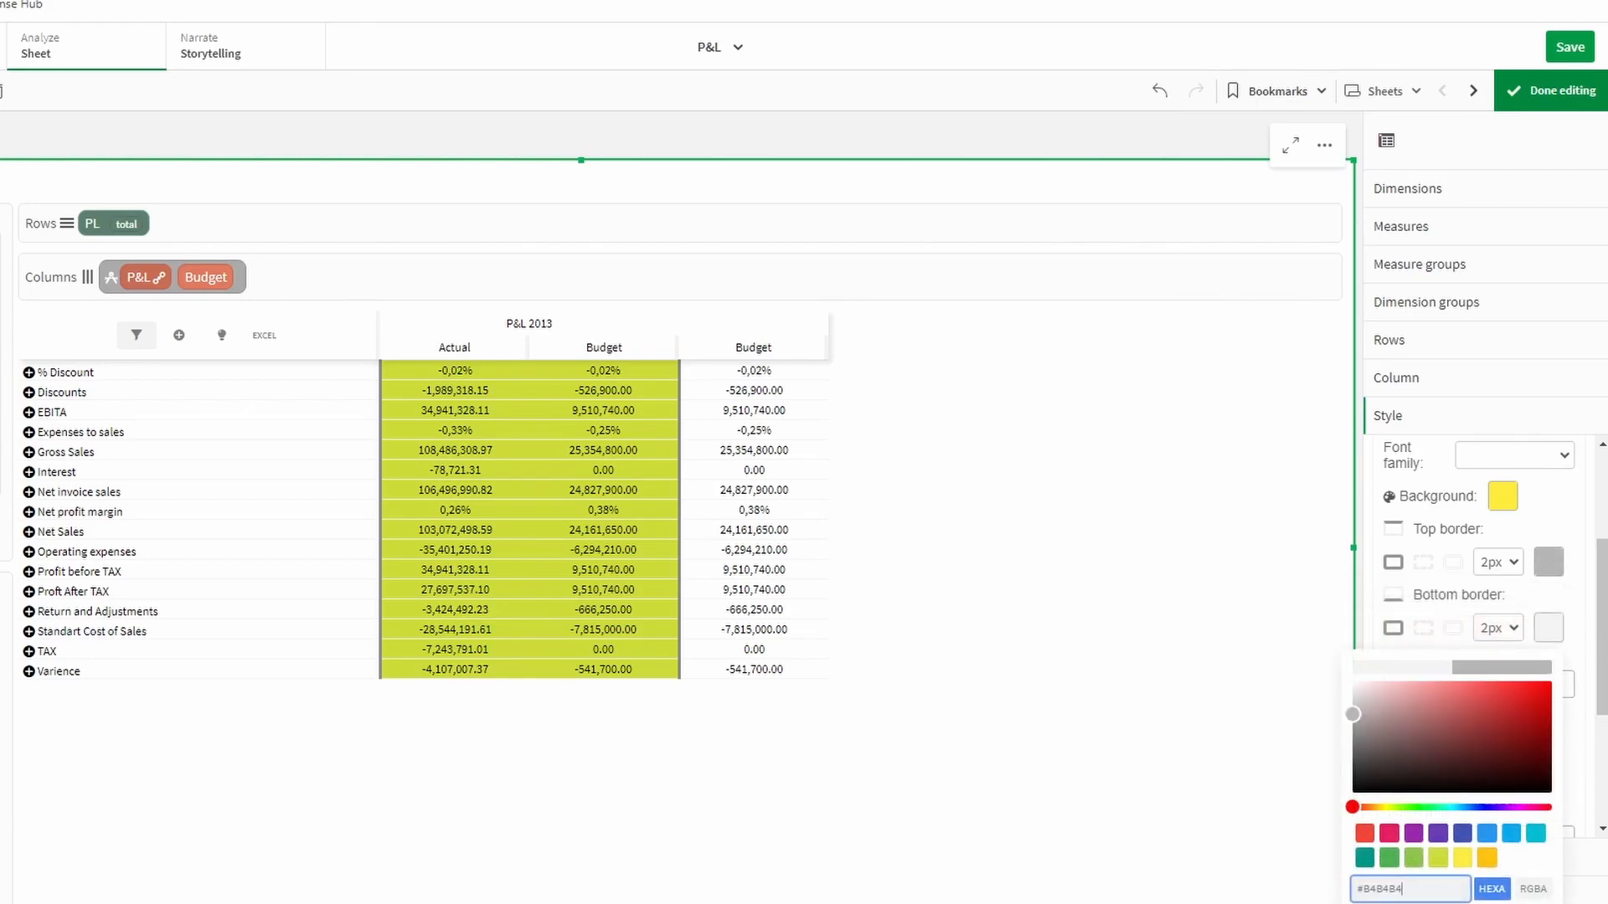
left_click(1368, 903)
Name row style #1 "Bold" and make it override the column style
left_click_drag(1424, 685, 1290, 706)
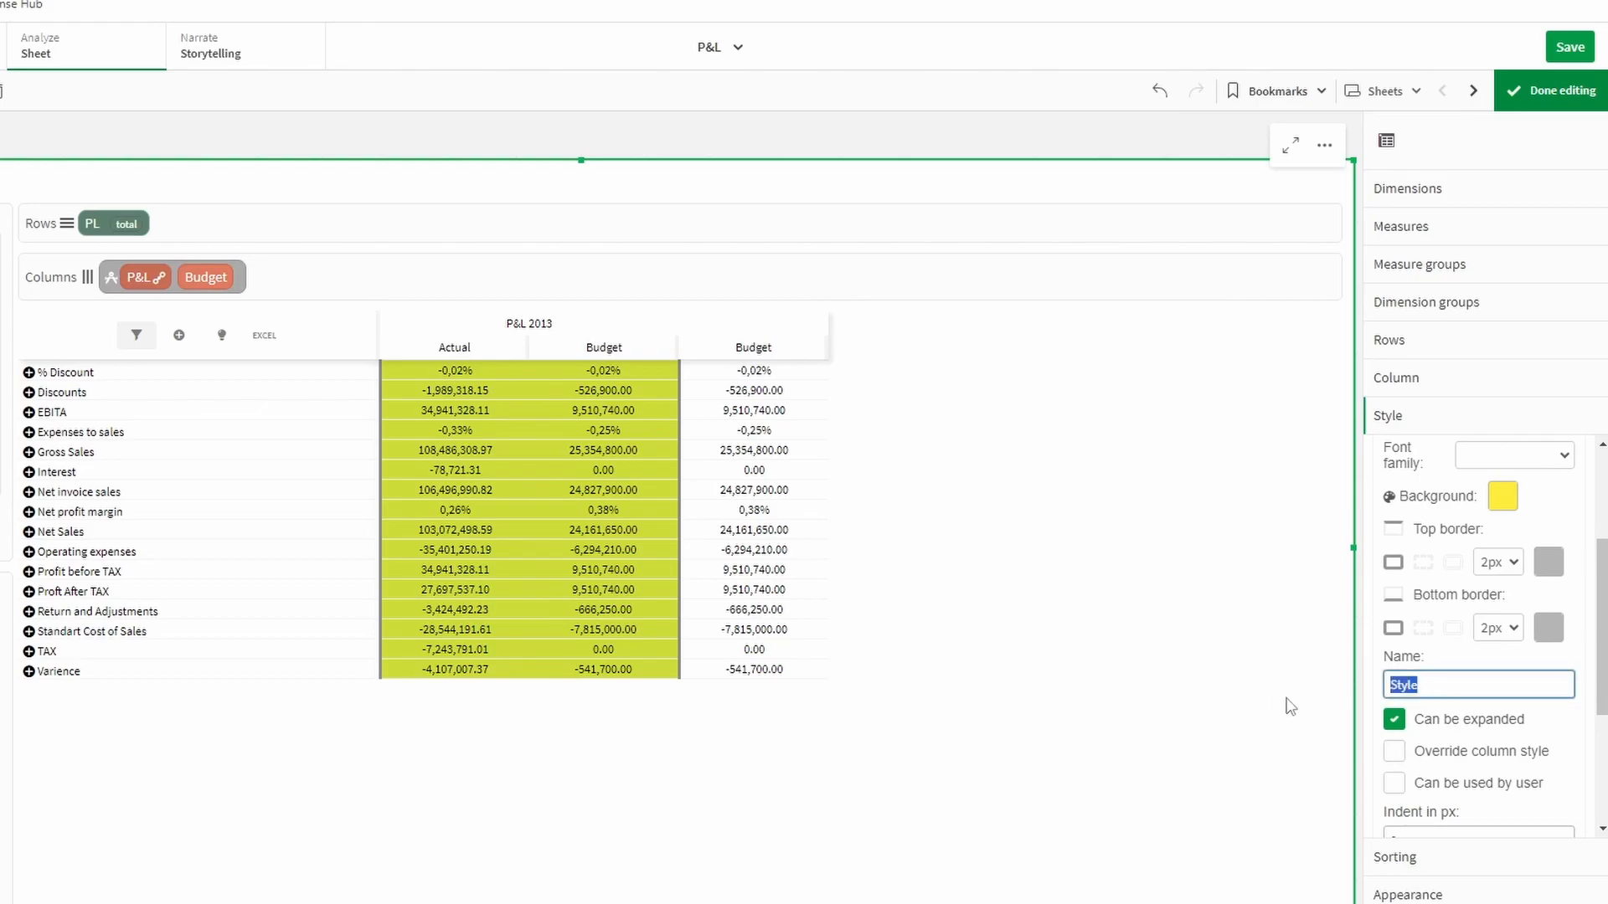
type("Bold")
scroll(1415, 616, "down", 1)
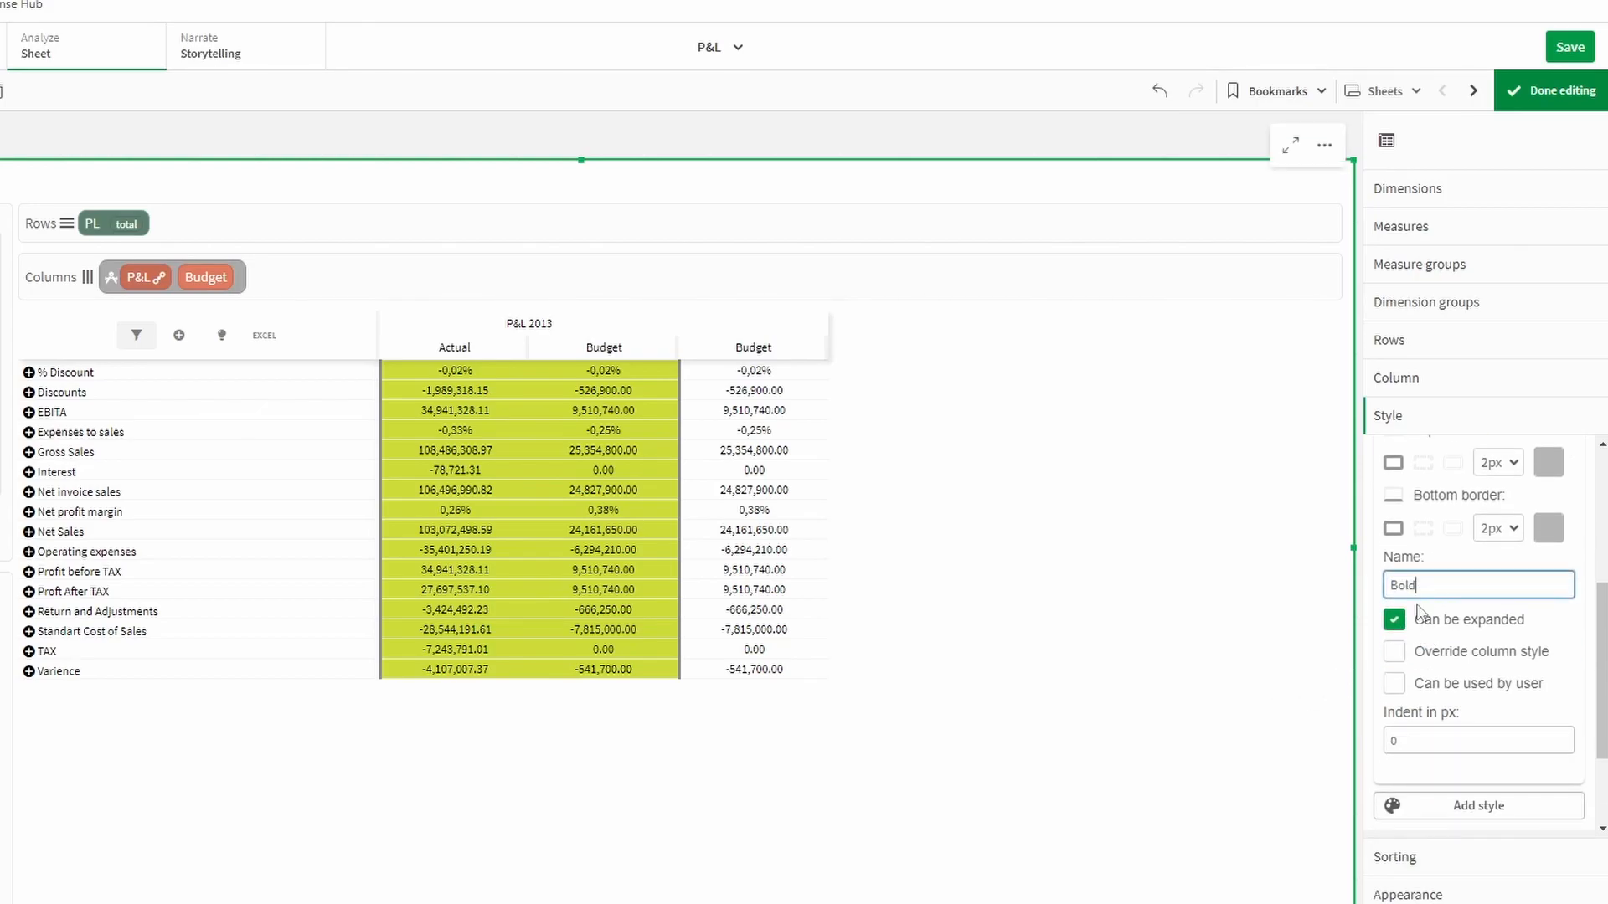
scroll(1412, 626, "down", 1)
left_click(1394, 552)
scroll(1514, 583, "up", 5)
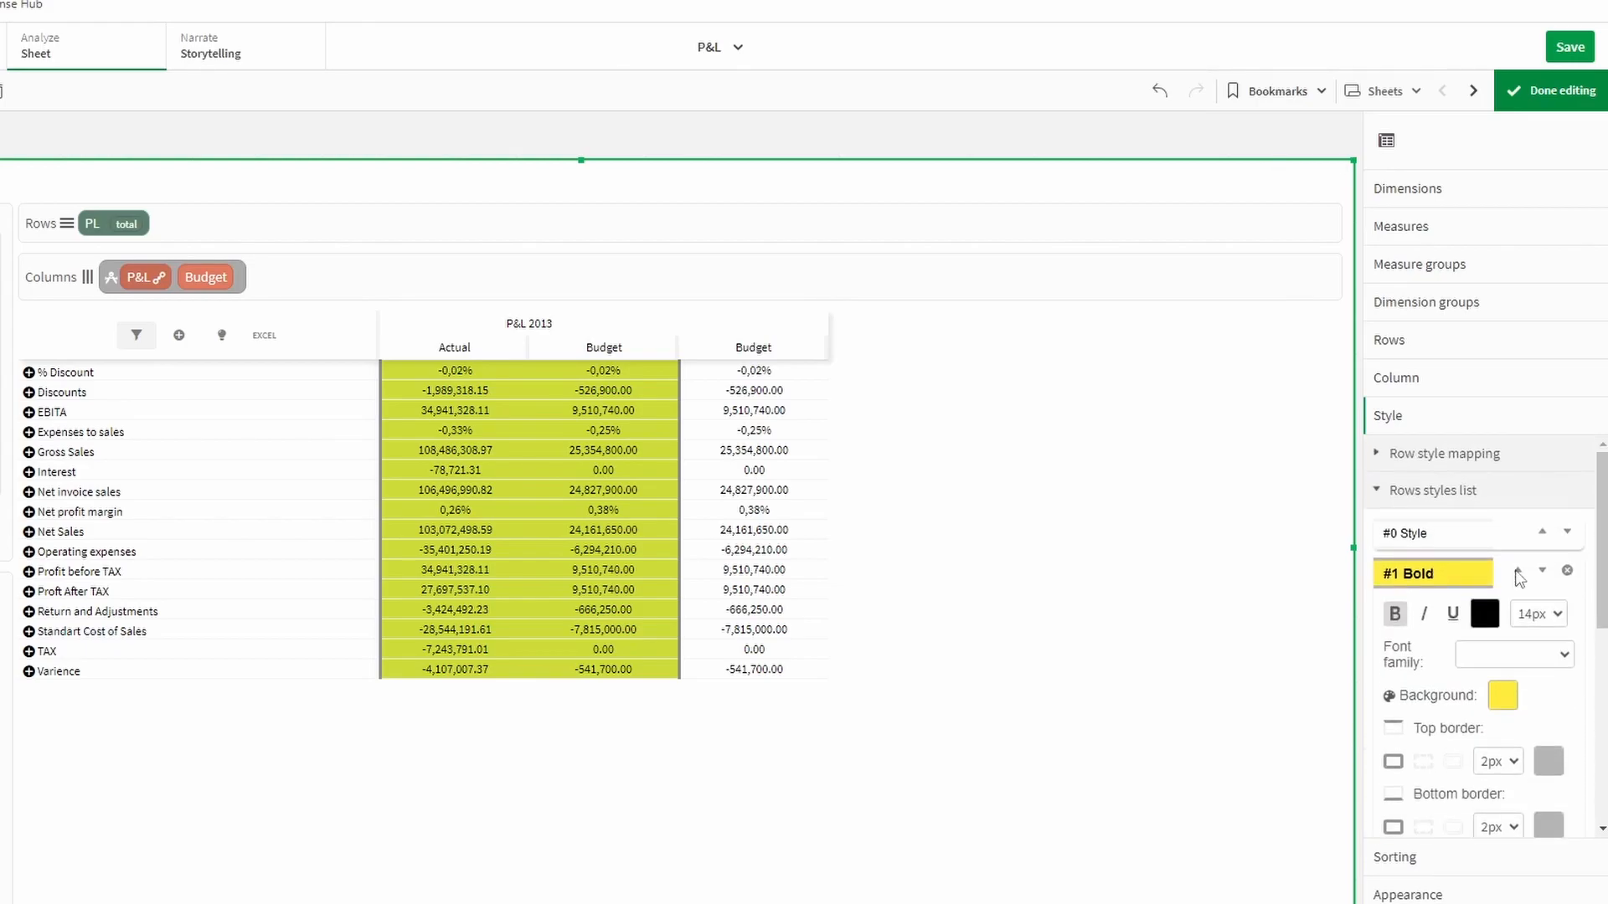
left_click(1484, 596)
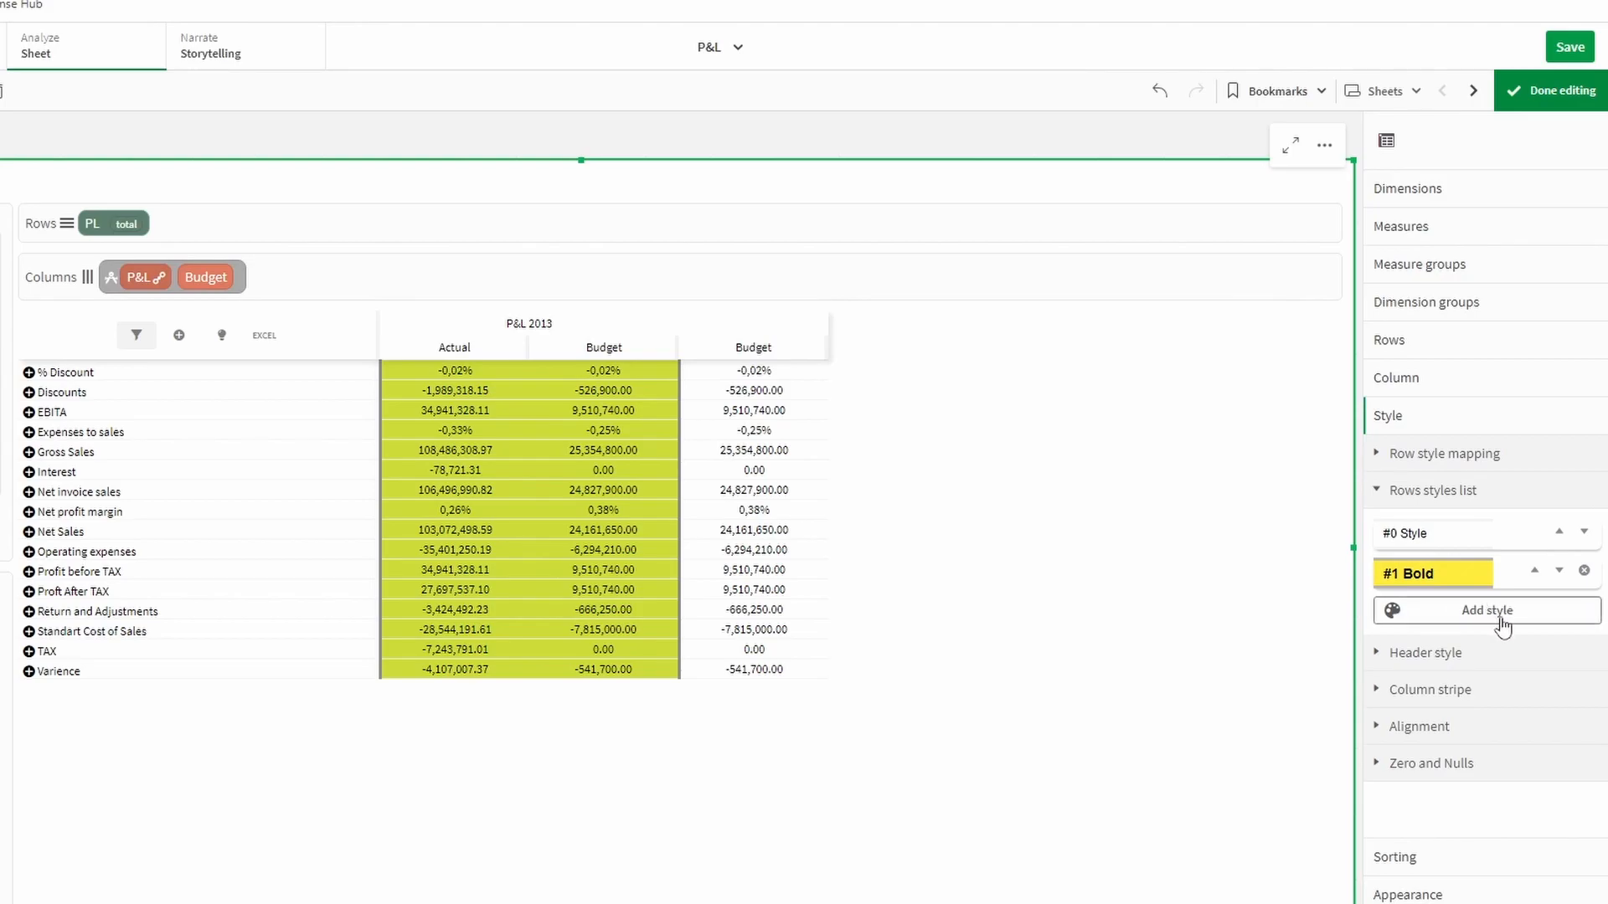
Add a third row style and name it "Percent"
left_click(1502, 624)
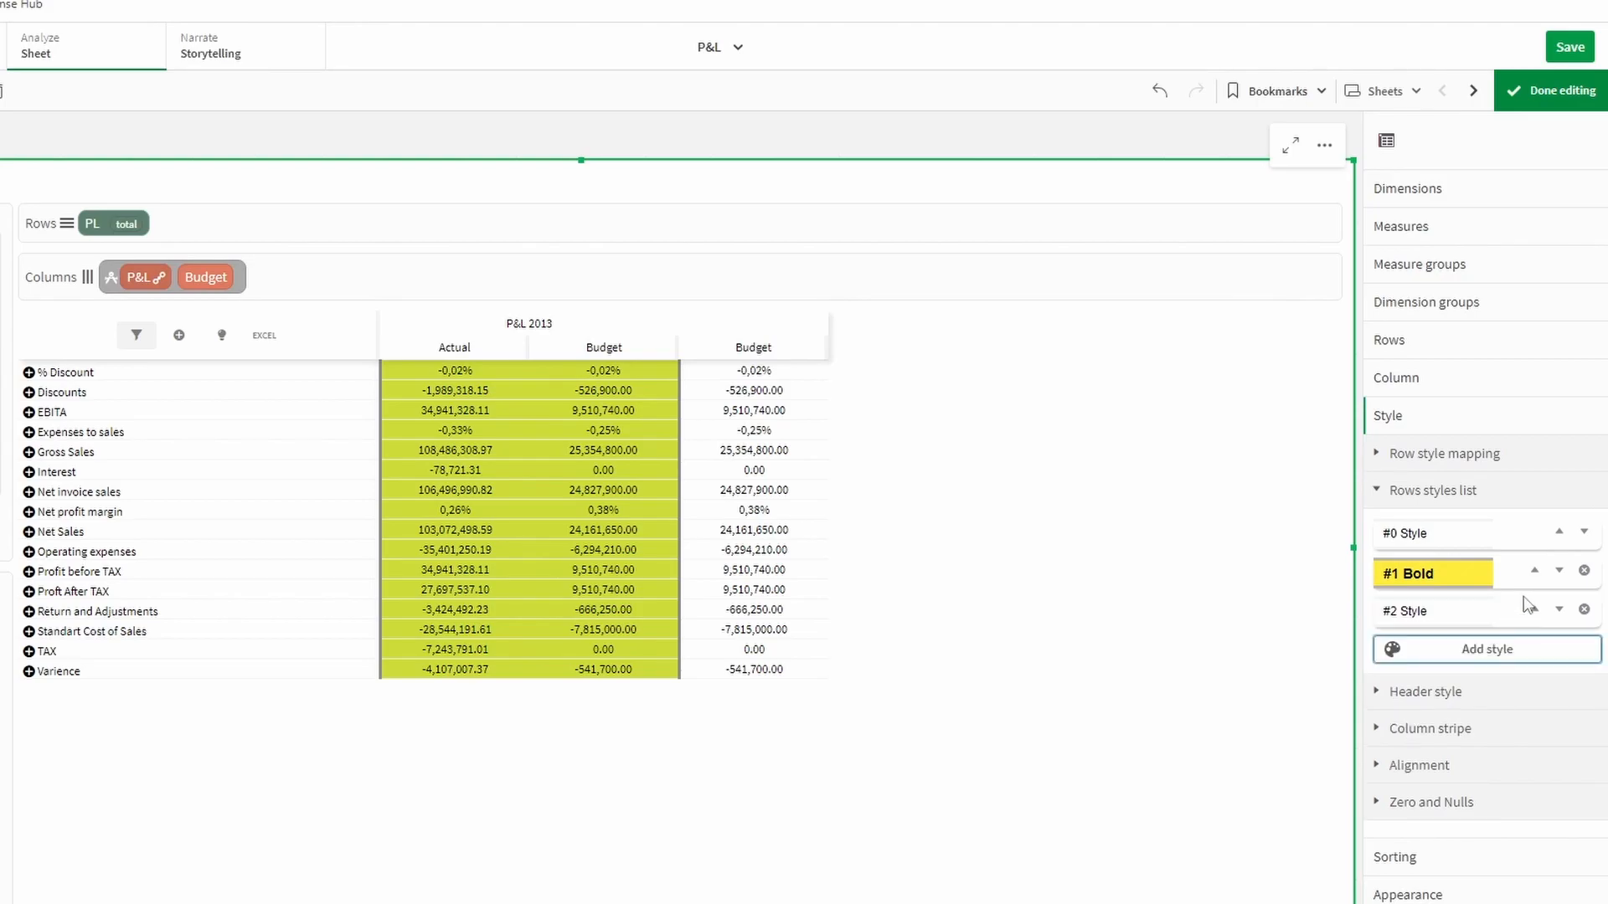
left_click(1478, 618)
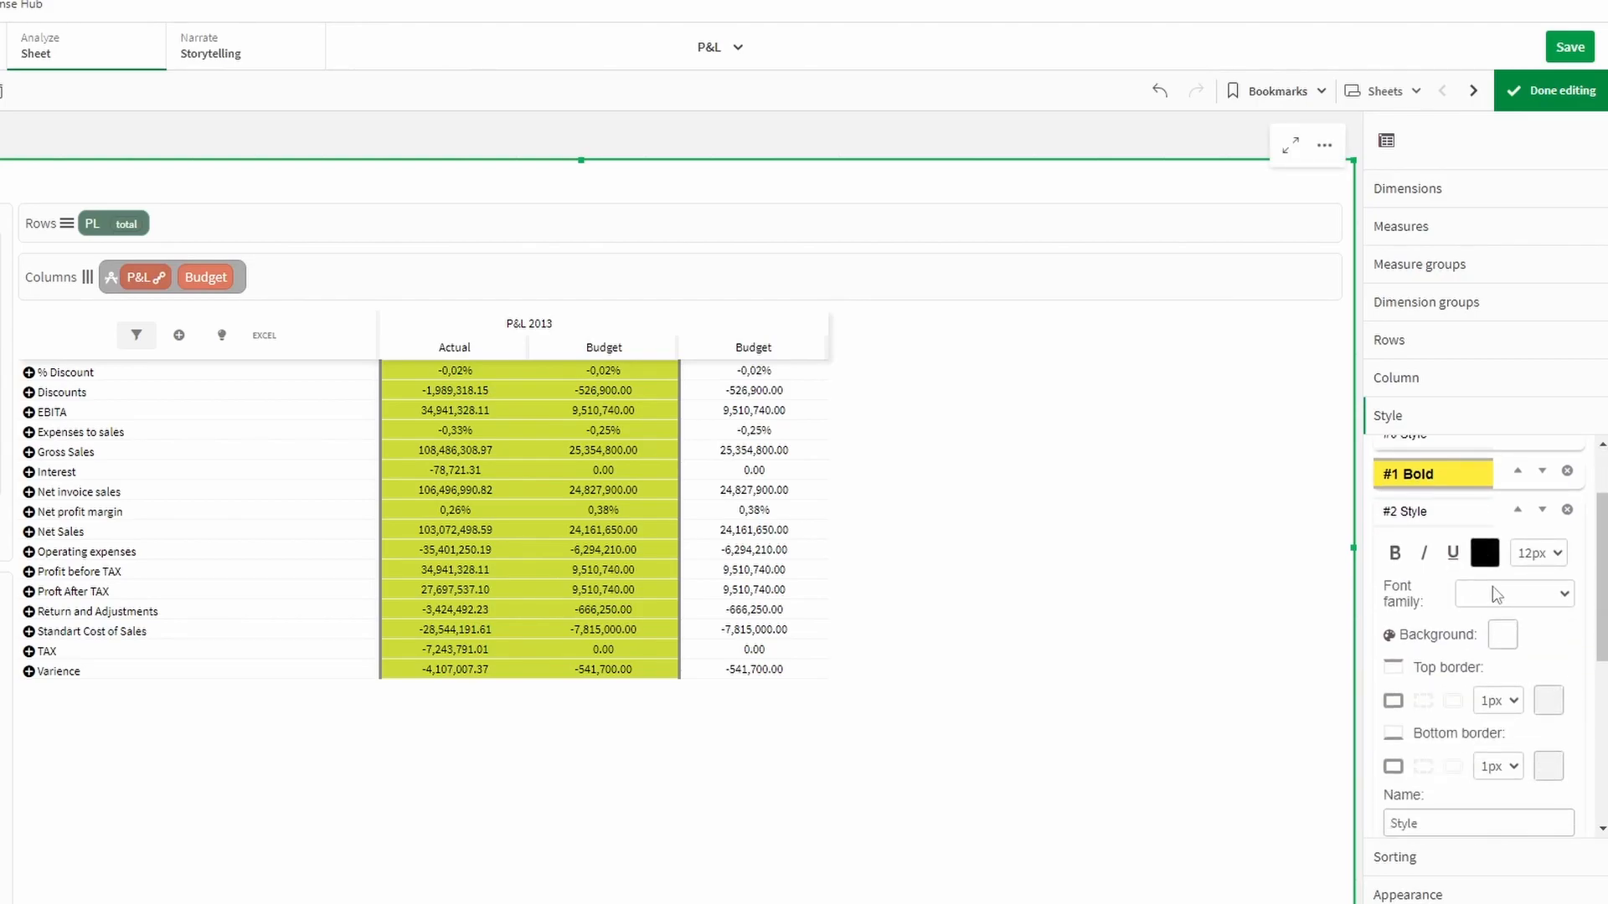
scroll(1510, 626, "down", 1)
left_click_drag(1439, 723, 1344, 724)
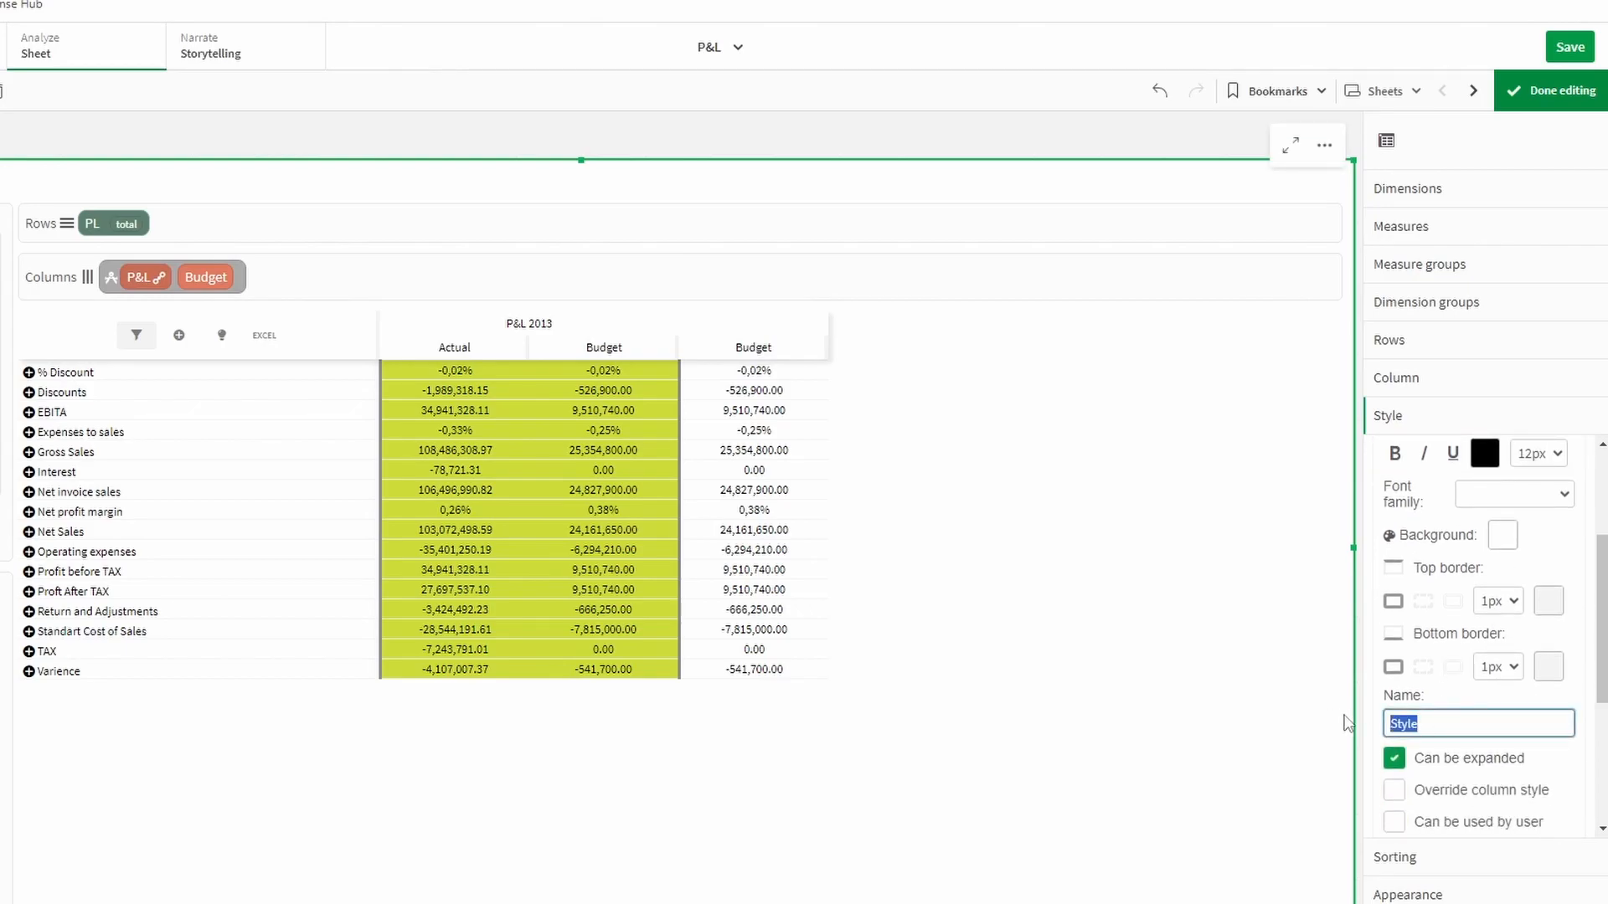
type("Percent")
Make the Percent row style italic and set its font family to Helvetica, sans-serif
scroll(1461, 634, "up", 1)
left_click(1426, 554)
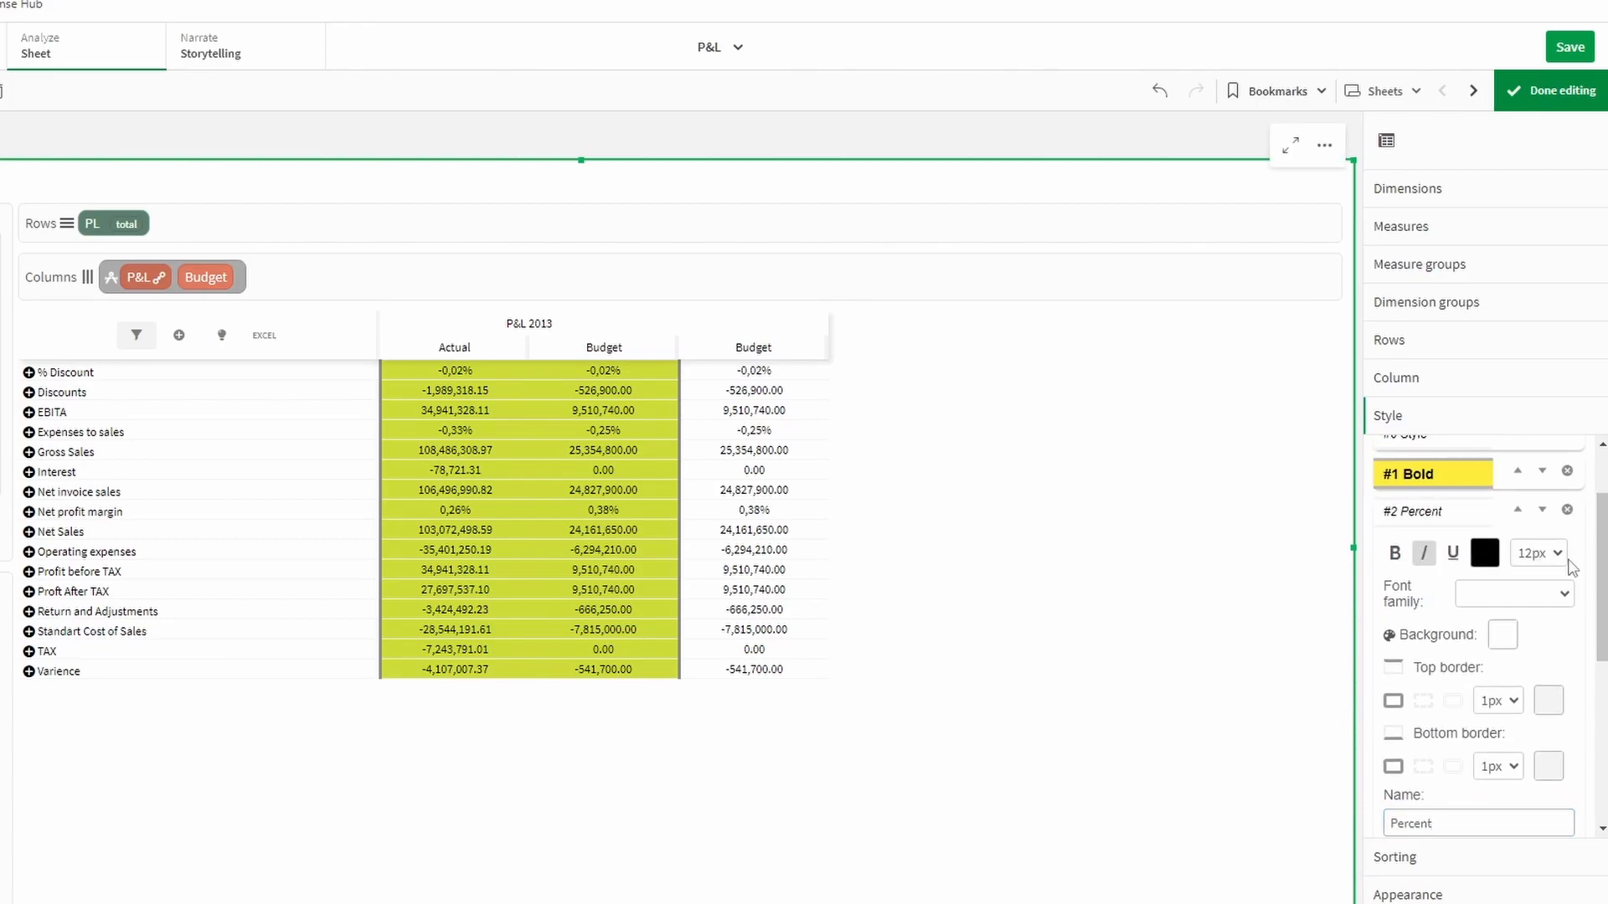
left_click(1540, 594)
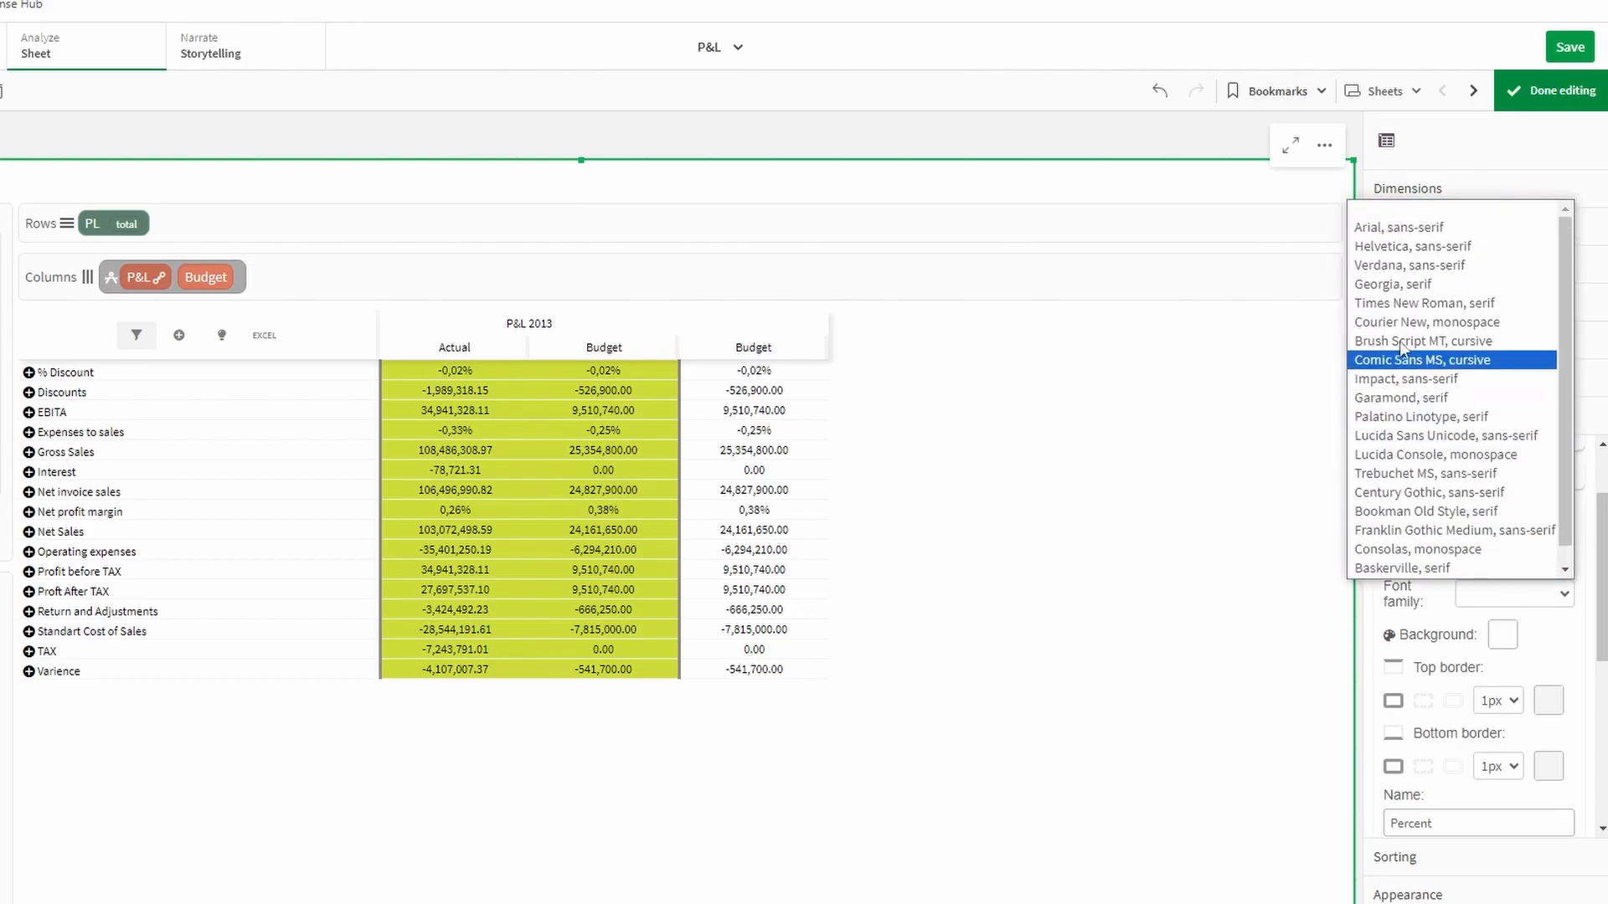
left_click(1382, 247)
Set the background colour of the Percent row style to light grey
scroll(1494, 535, "down", 1)
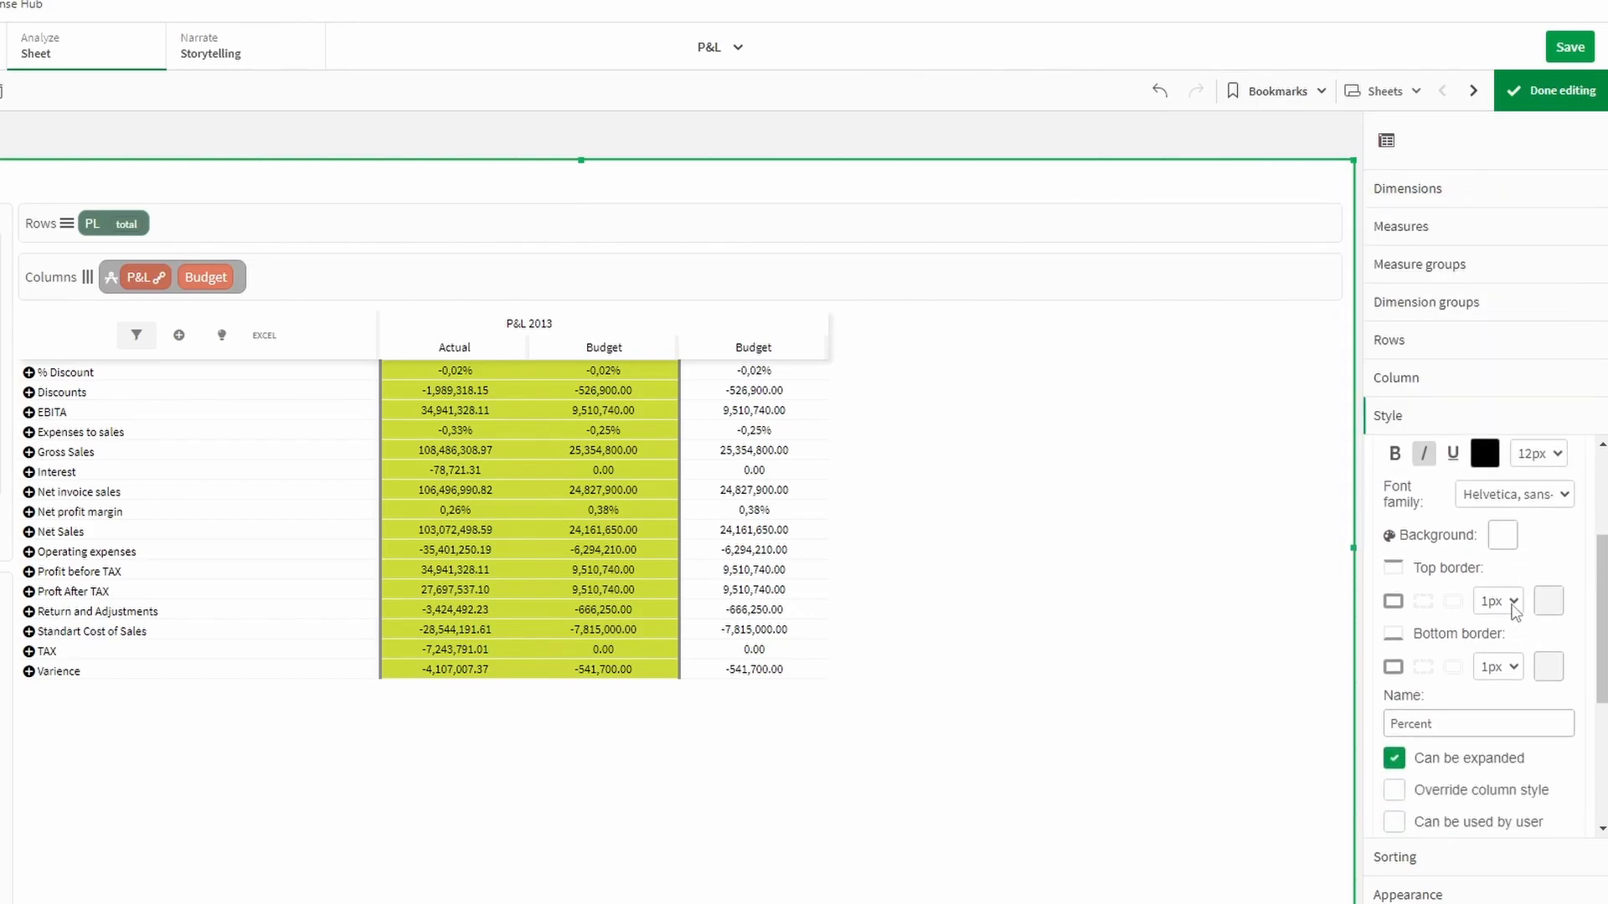
left_click(1503, 534)
left_click(1307, 607)
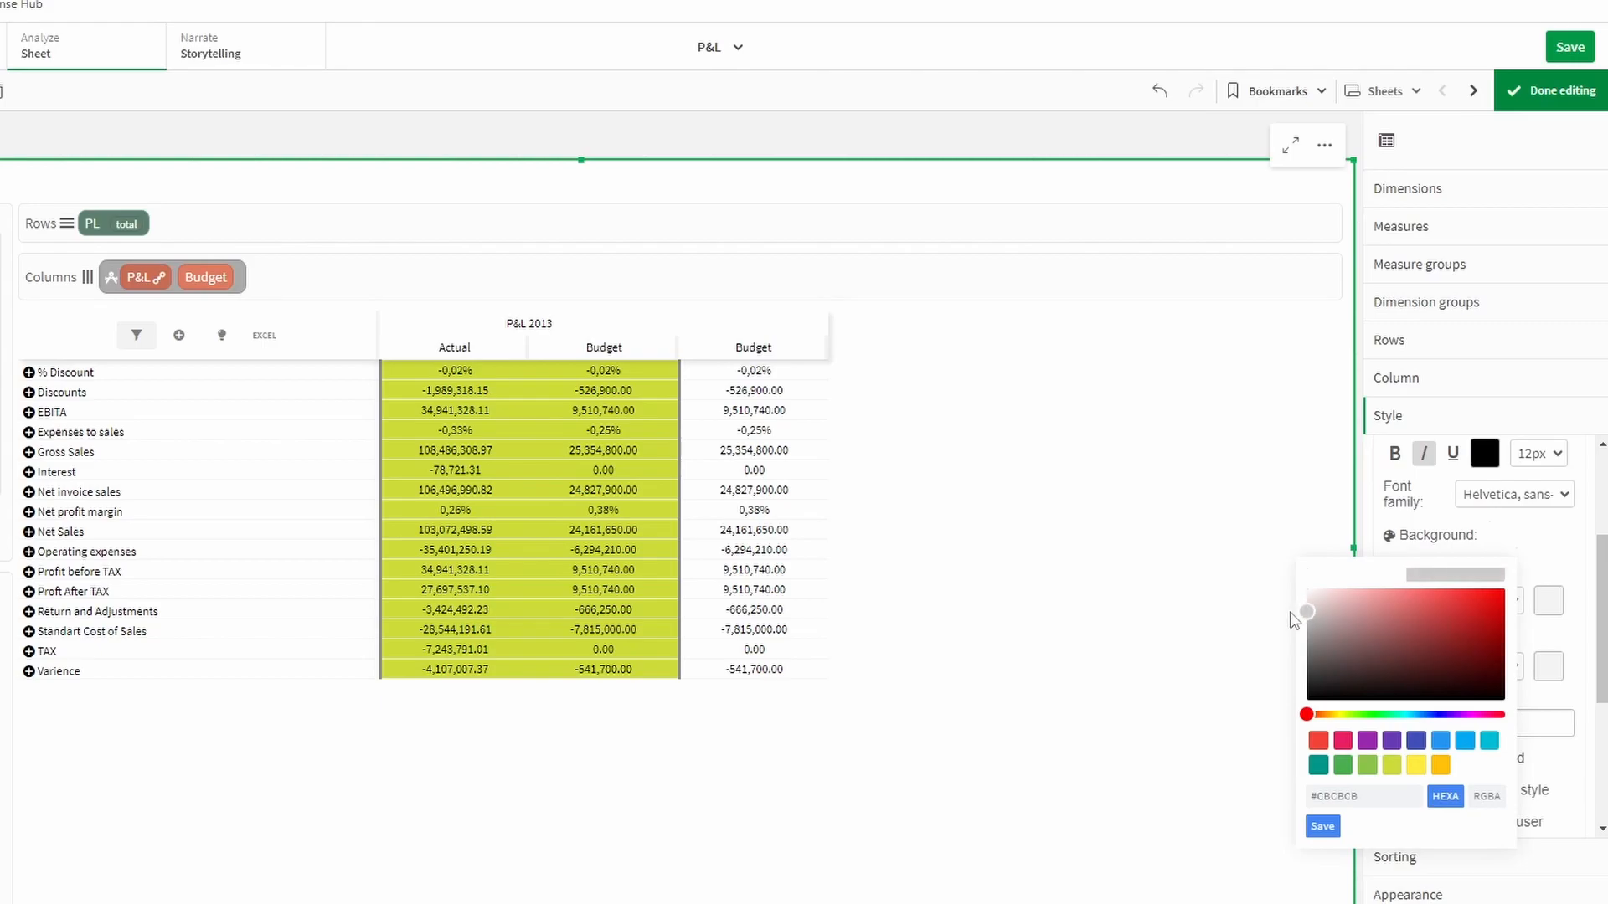
left_click(1323, 826)
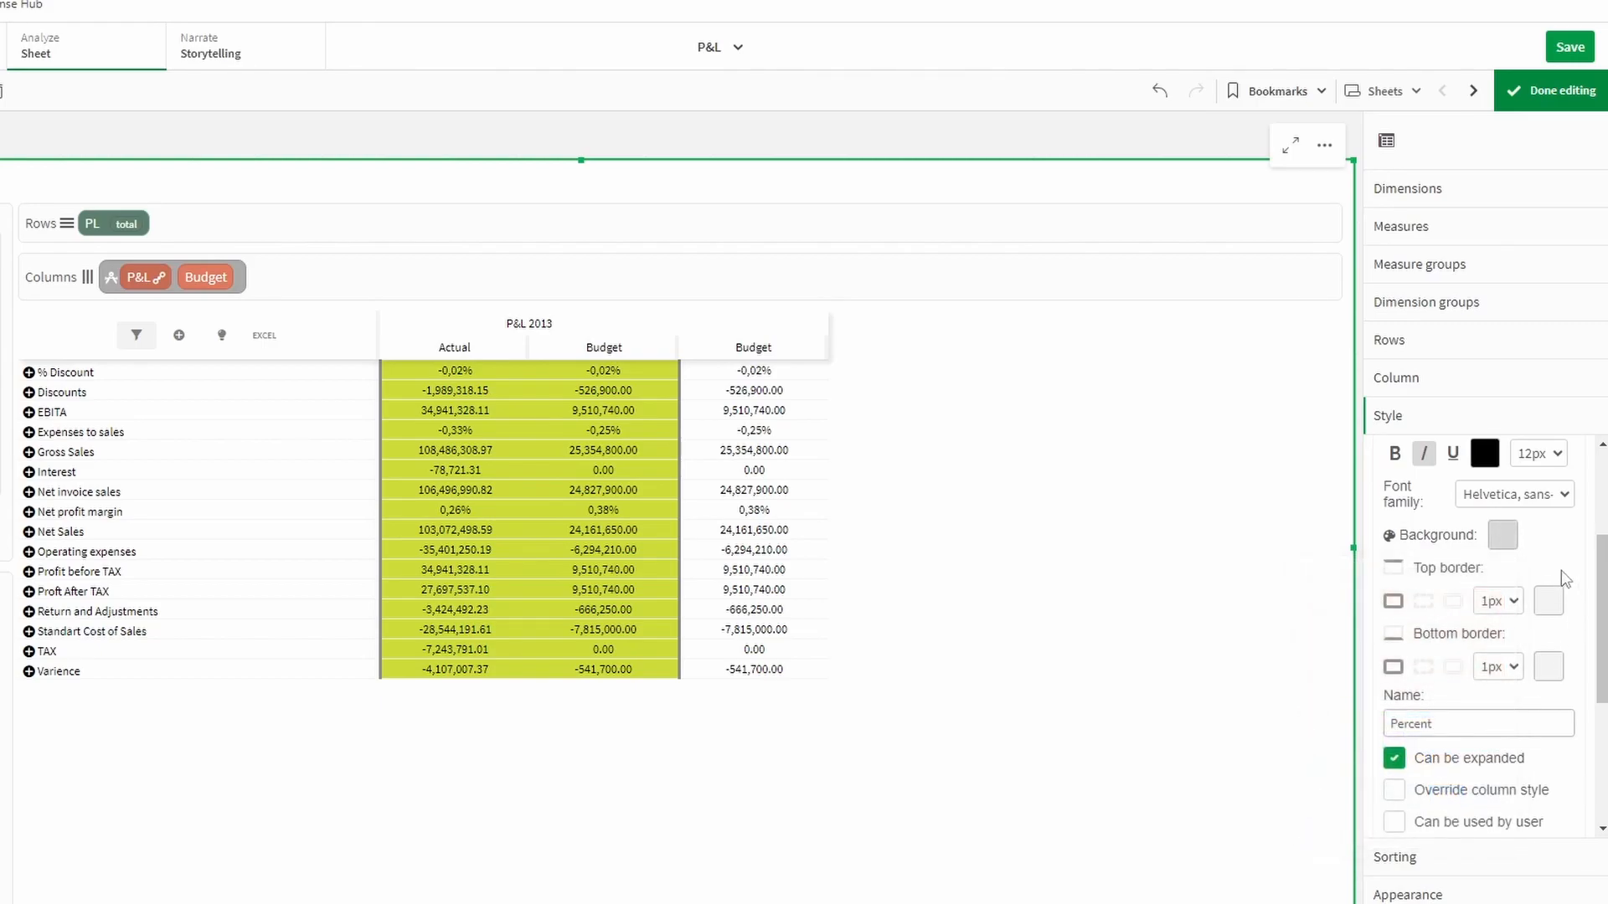
Disable expansion for the Percent row style and make it override the column style
scroll(1563, 579, "down", 1)
scroll(1514, 595, "down", 1)
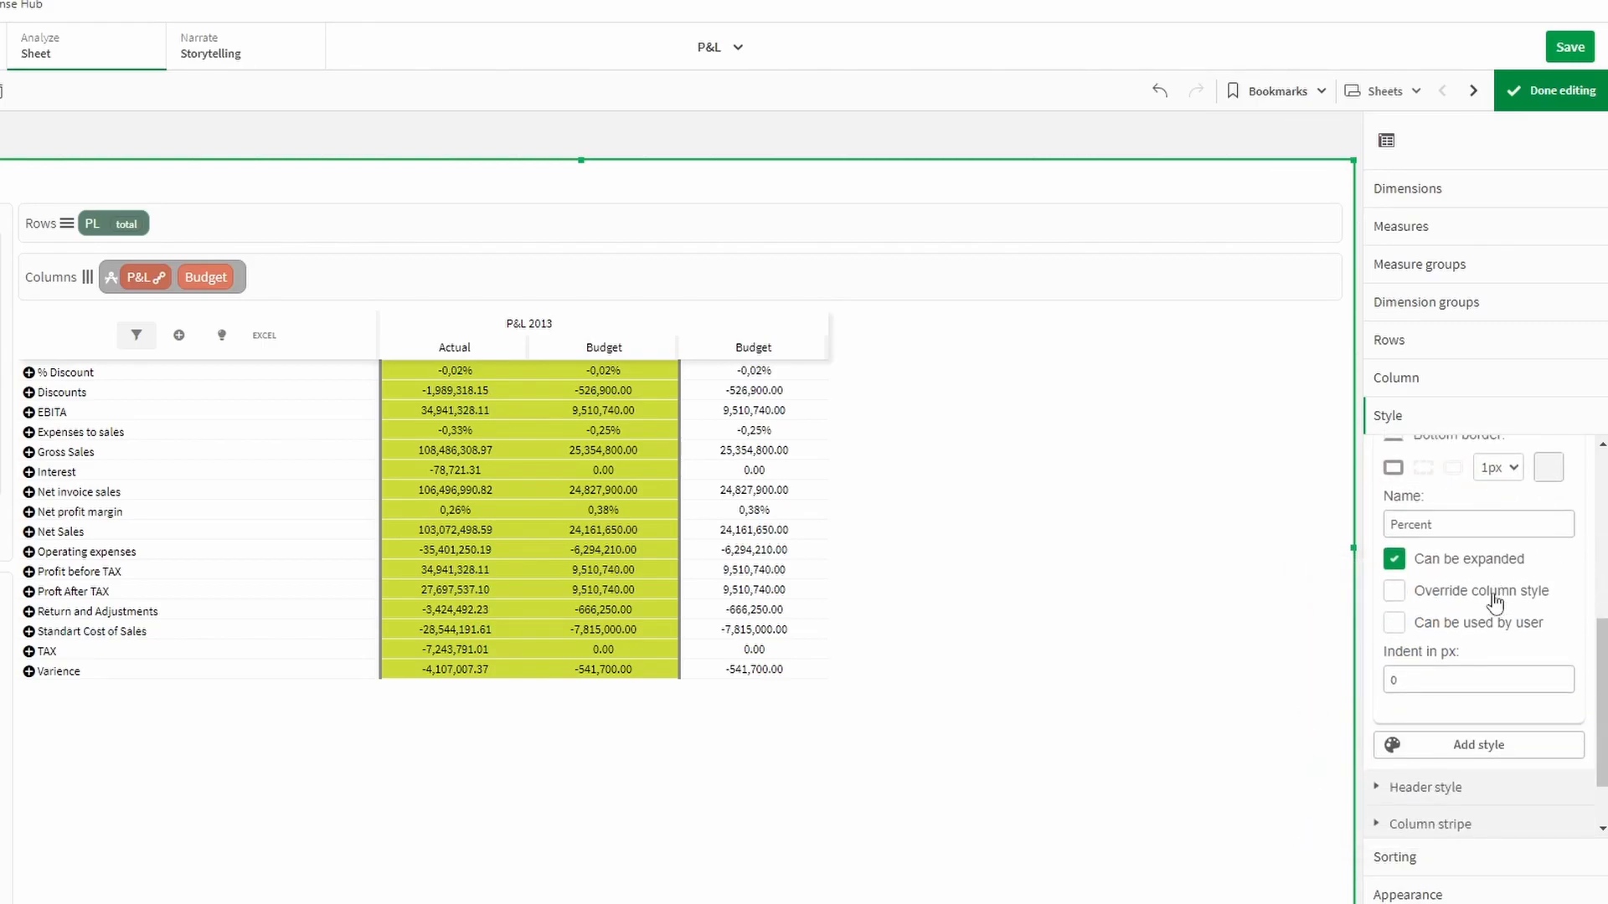
left_click(1395, 561)
left_click(1404, 593)
scroll(1437, 620, "up", 3)
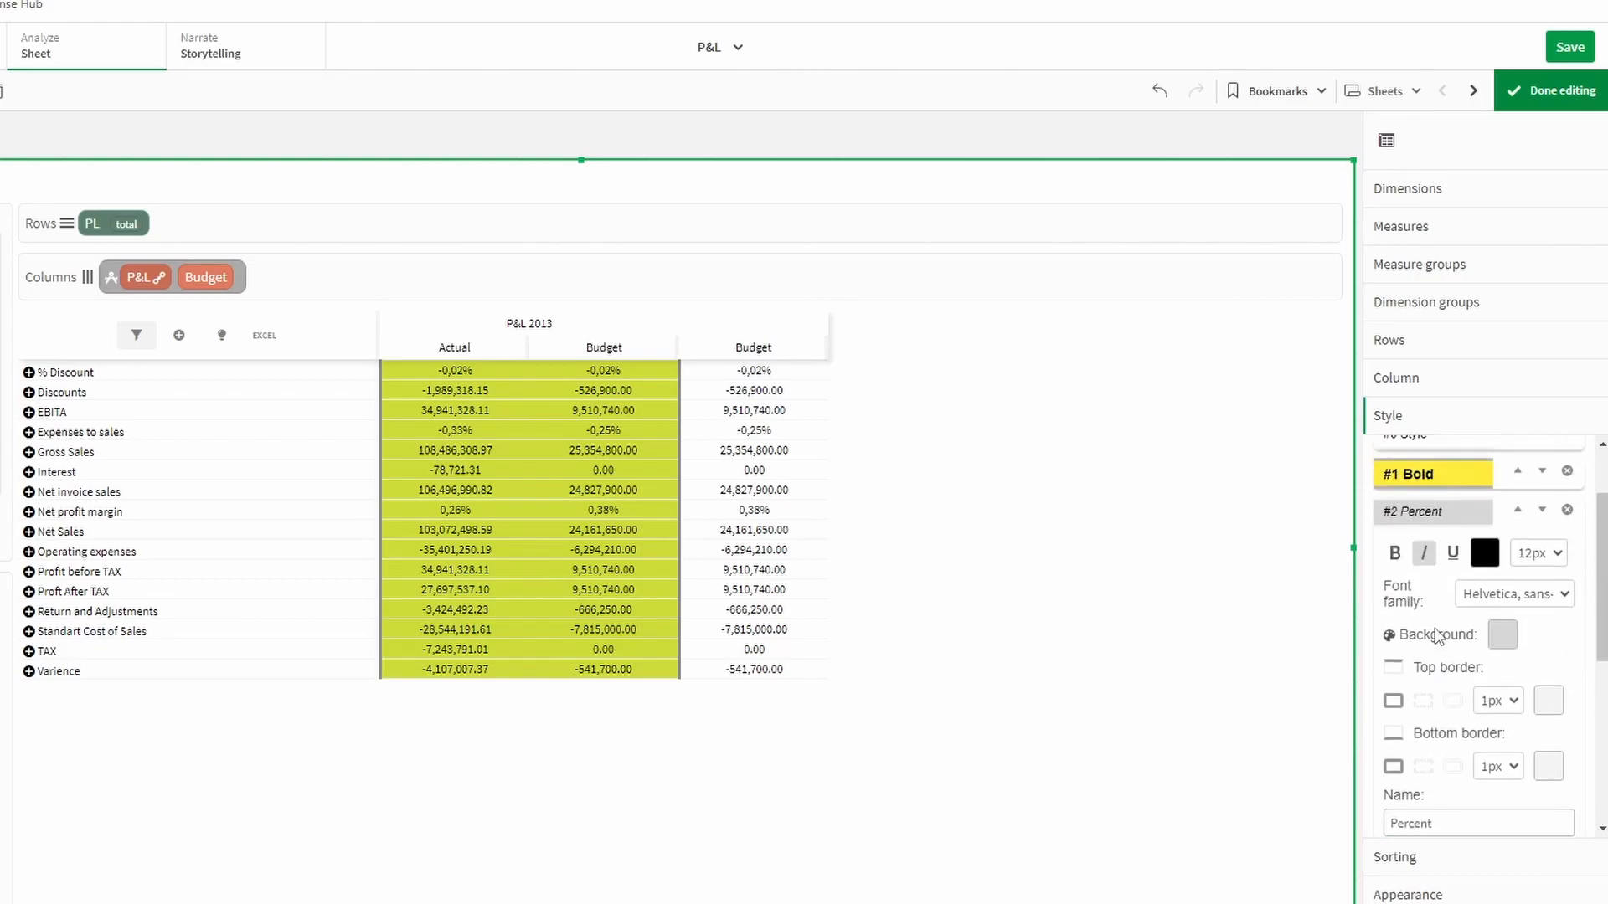
scroll(1437, 637, "up", 1)
left_click(1432, 612)
Add a fourth row style and name it "Red"
left_click(1462, 652)
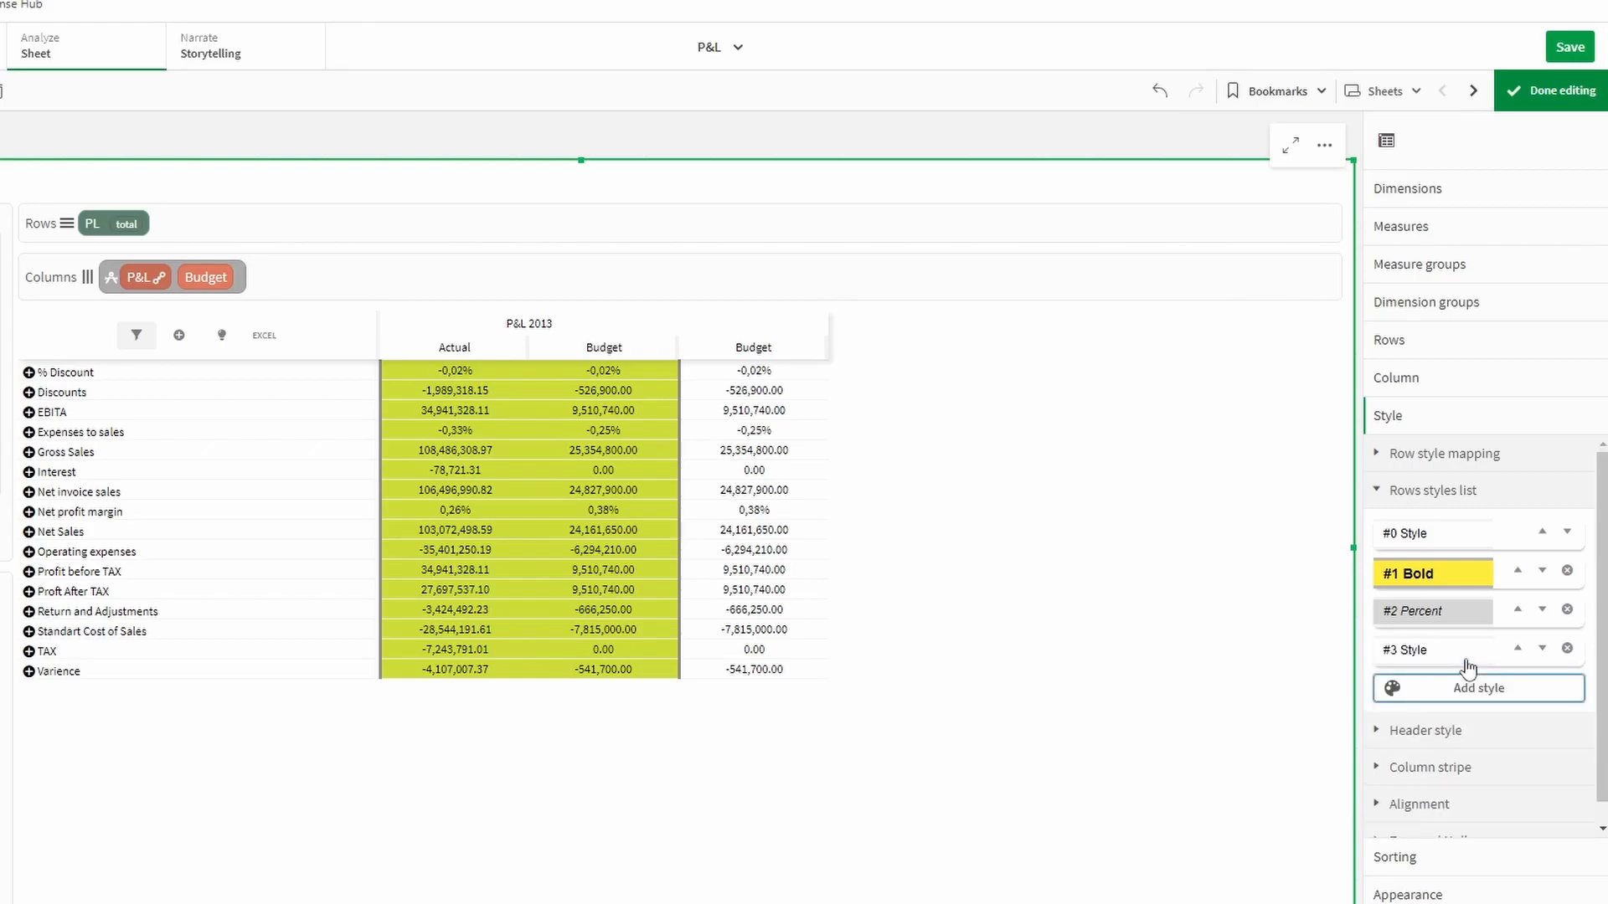
left_click(1461, 631)
scroll(1465, 634, "down", 3)
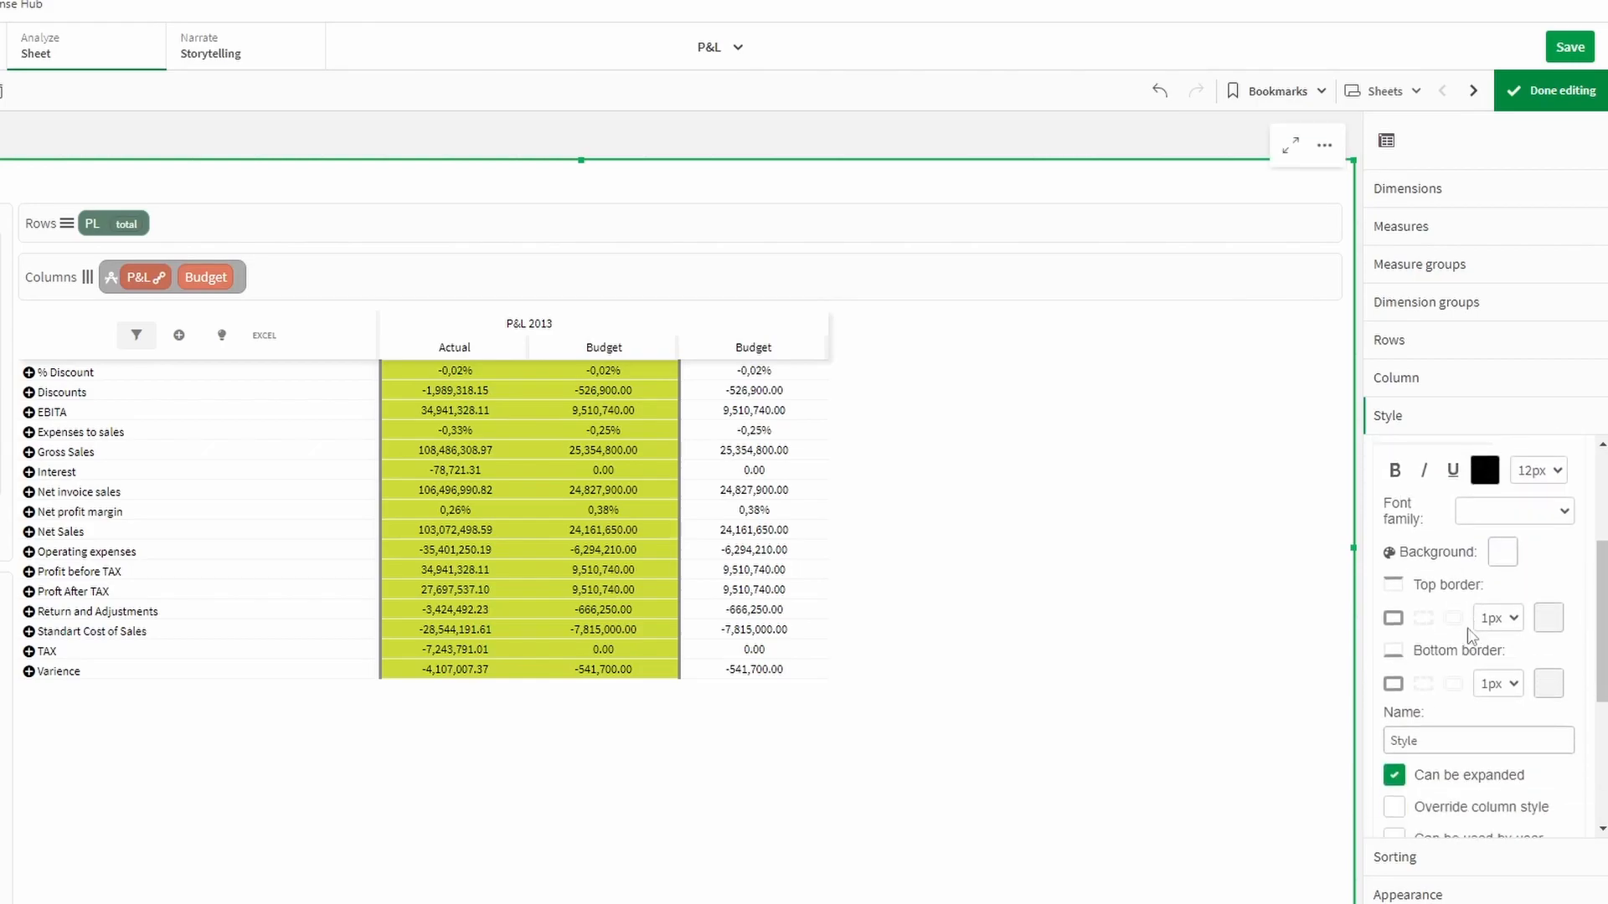
scroll(1474, 636, "down", 2)
left_click_drag(1424, 741, 1335, 743)
type("Red")
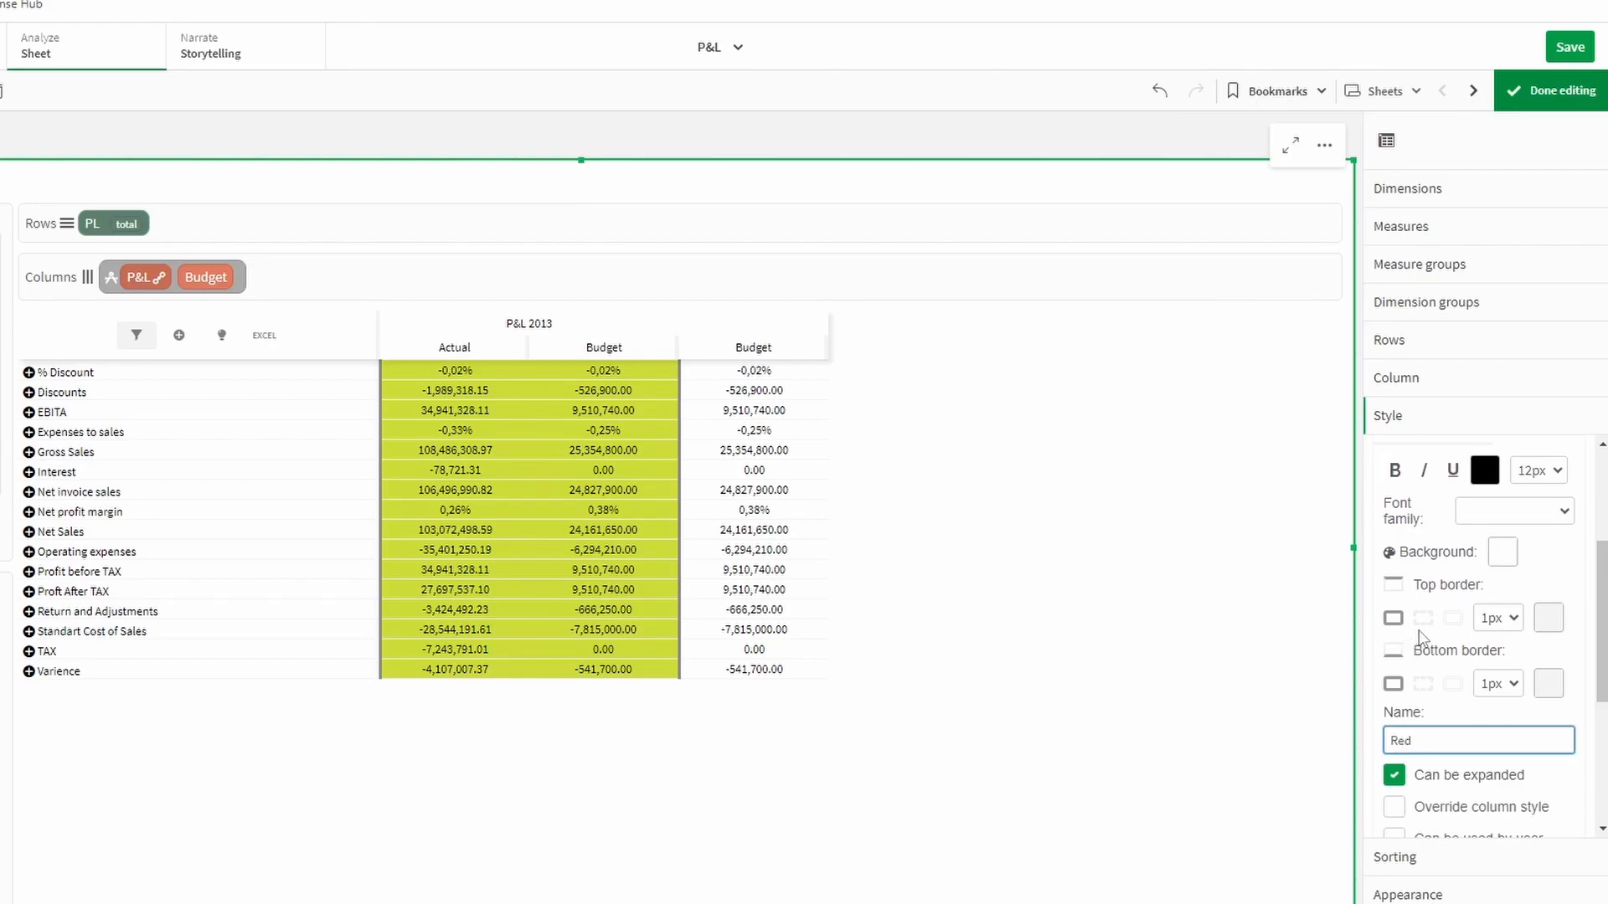
Set the background colour of the Red row style to red #F44336
left_click(1503, 550)
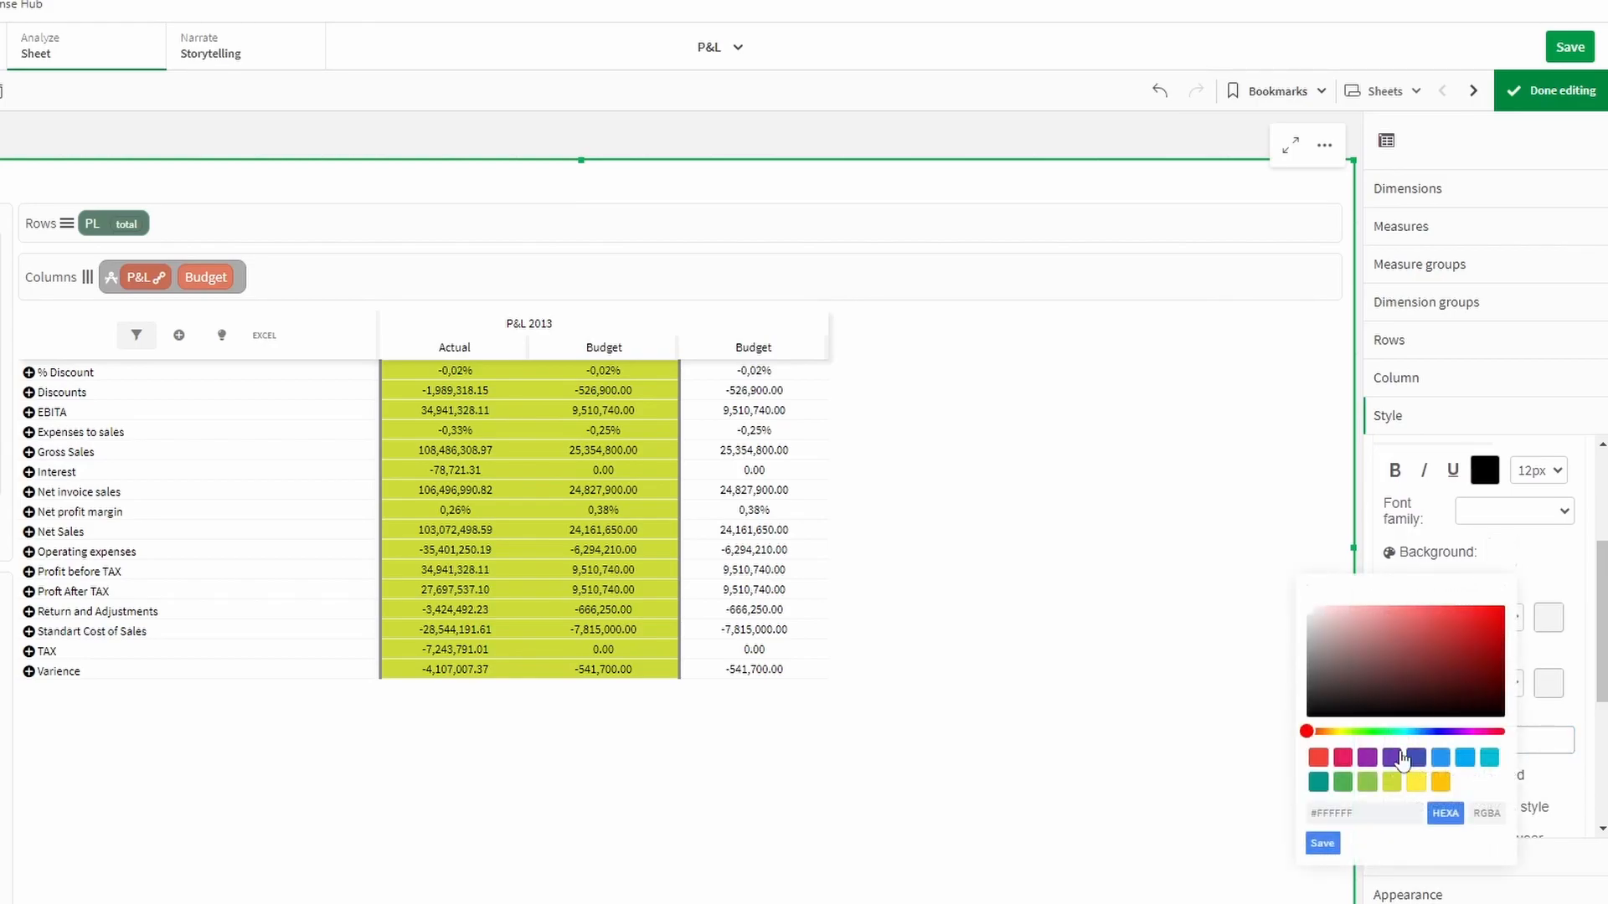
left_click(1328, 759)
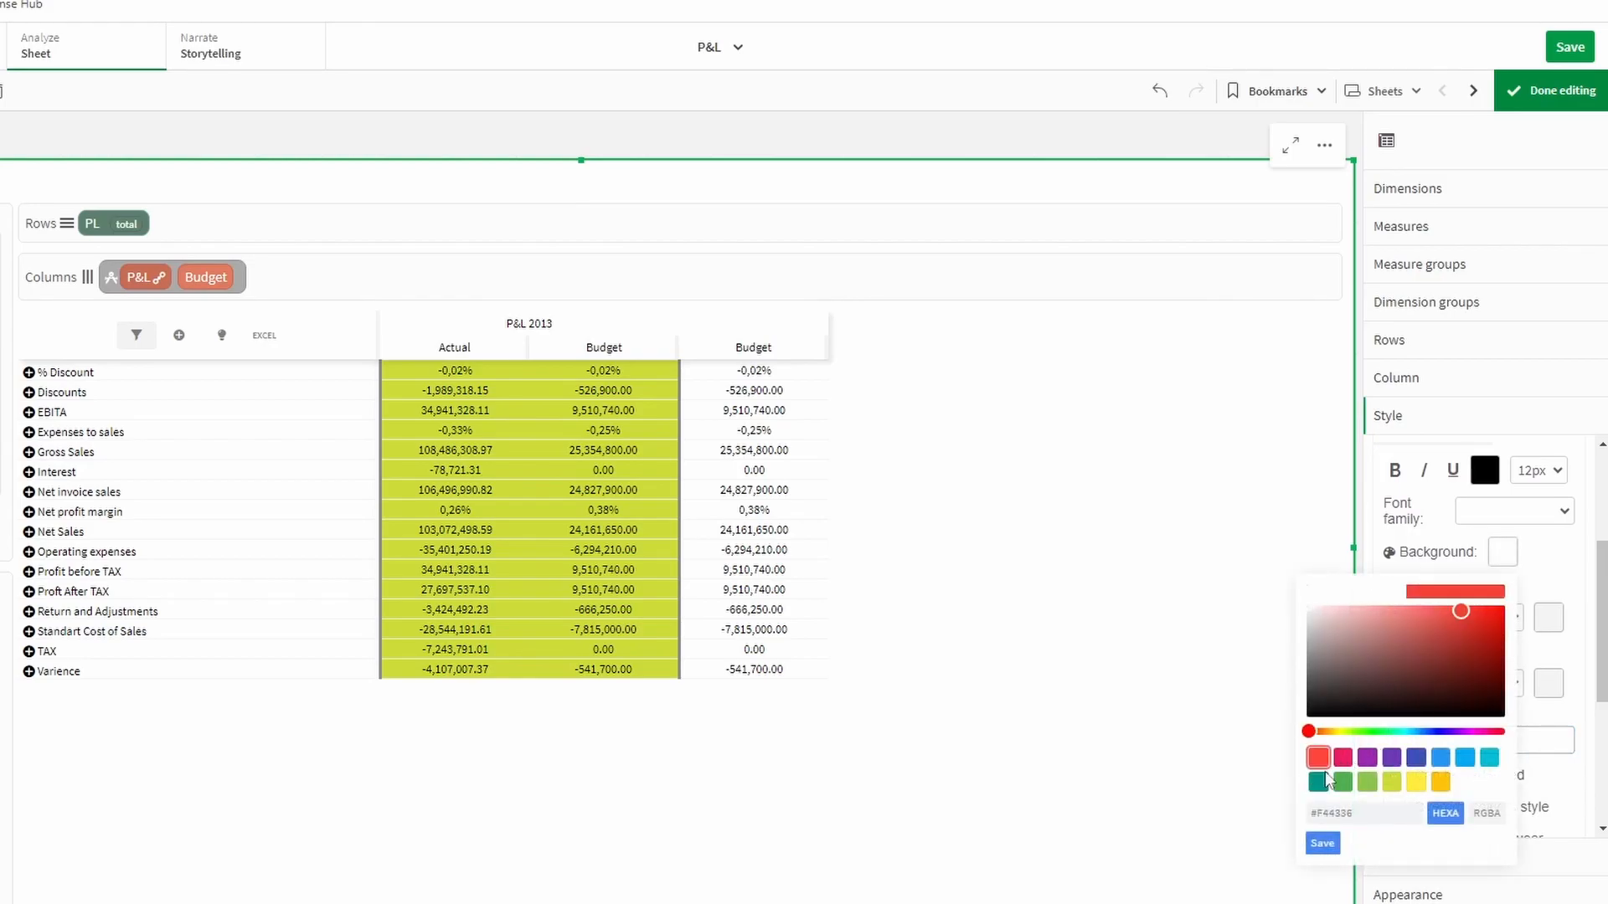
left_click(1322, 843)
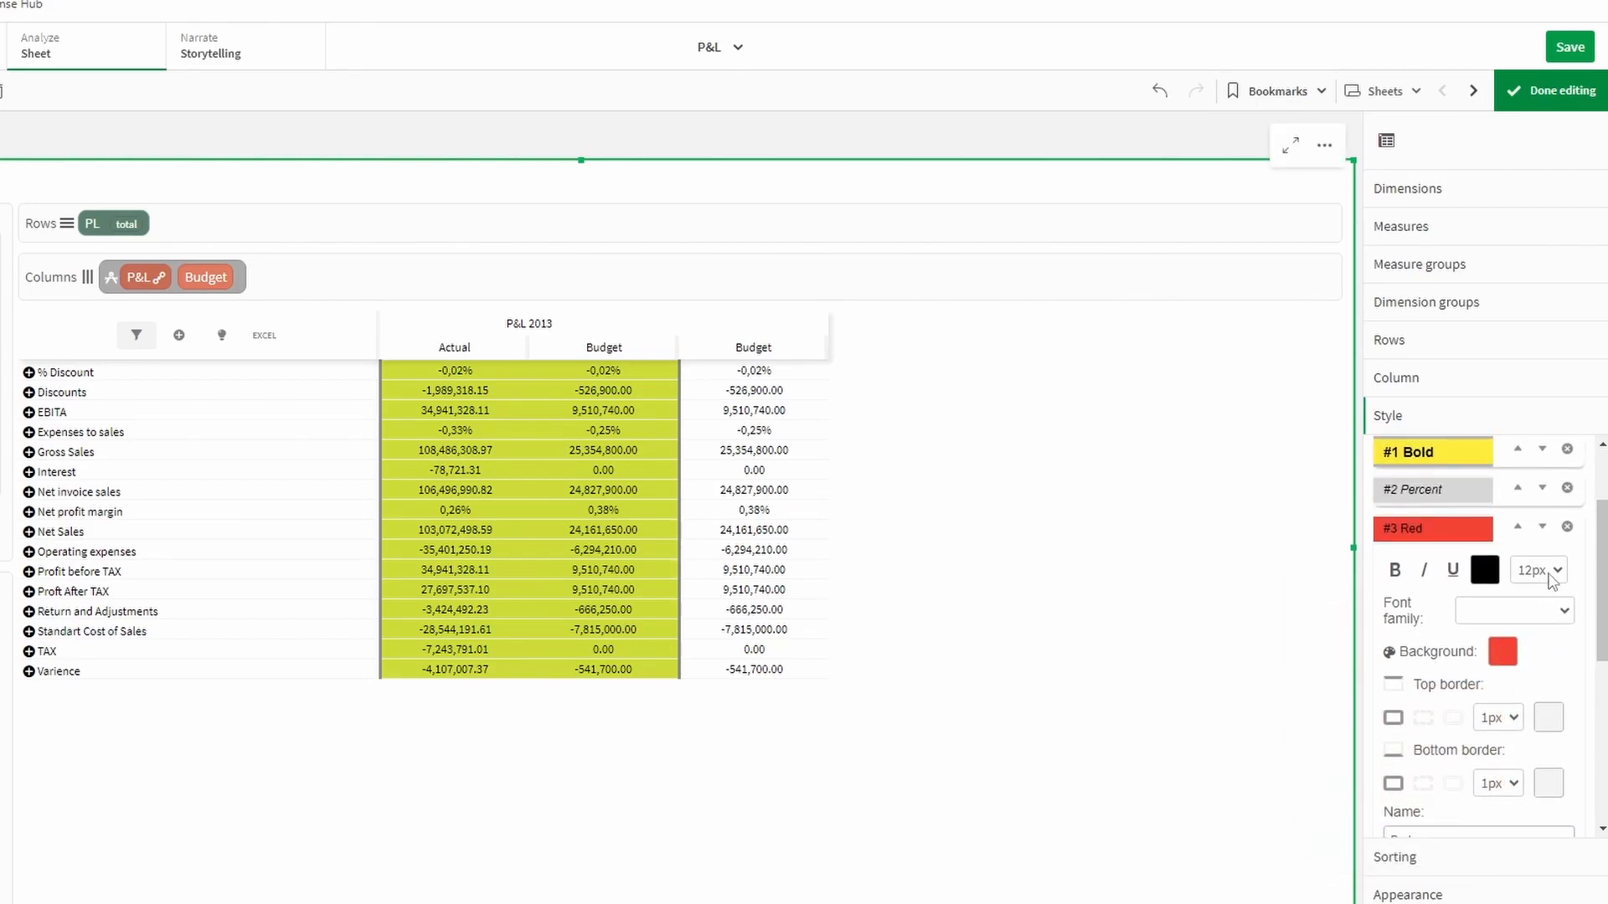
Format the Red row style text as bold, 14px, in the Helvetica, sans-serif font
left_click(1395, 573)
left_click(1537, 570)
left_click(1548, 754)
scroll(1558, 668, "down", 2)
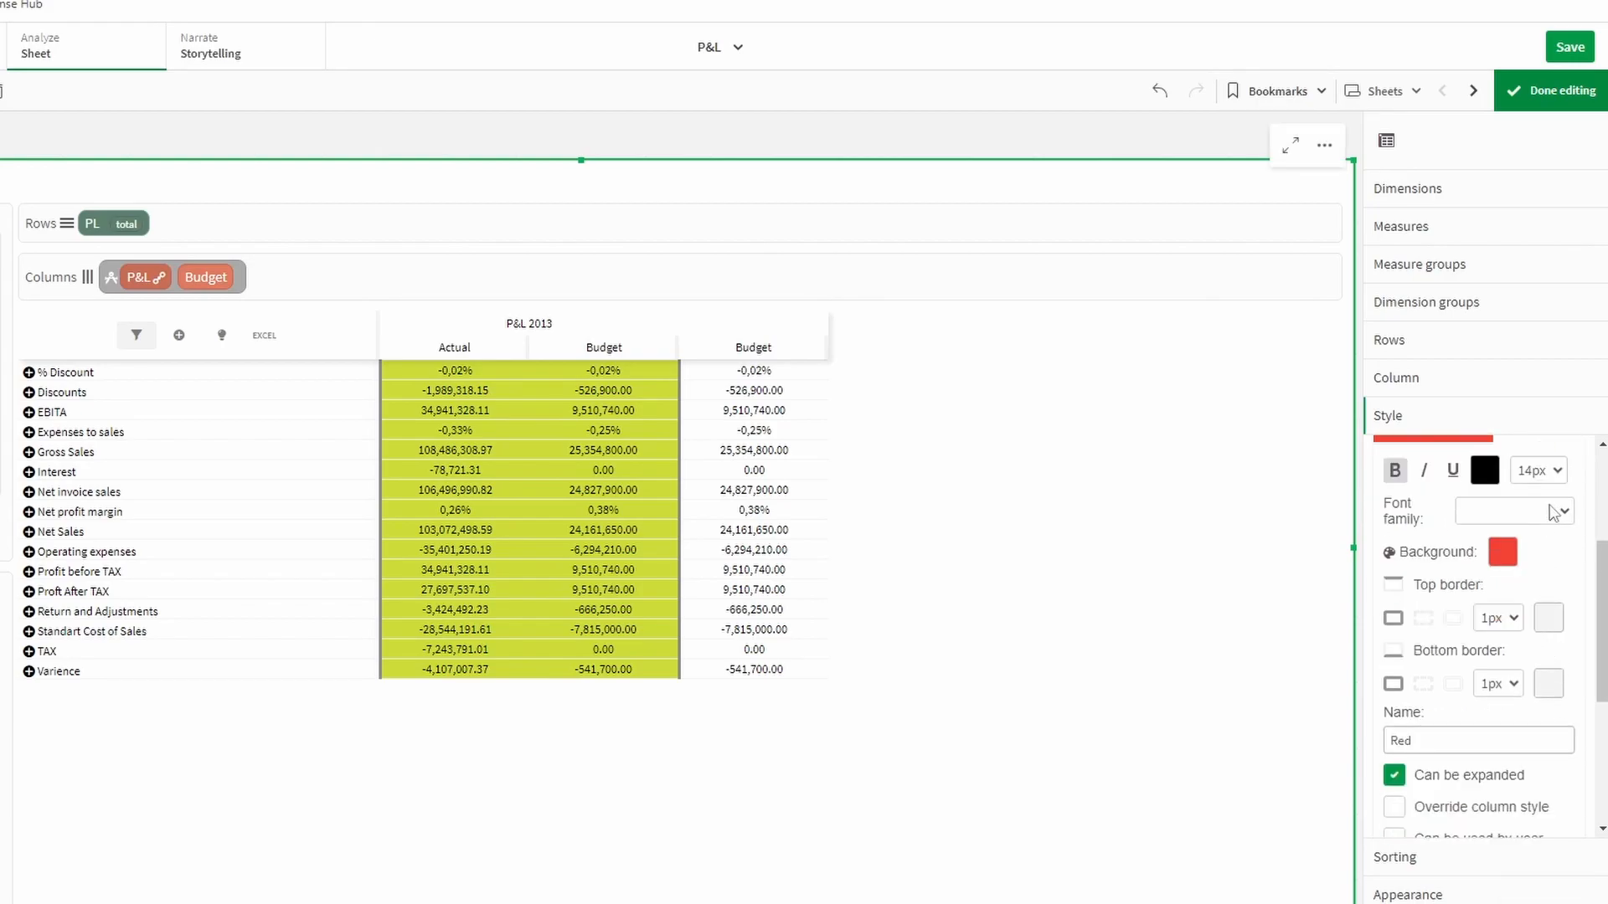
left_click(1551, 509)
left_click(1504, 565)
Make the Red row style override the column style and collapse its settings
scroll(1535, 615, "down", 2)
left_click(1394, 608)
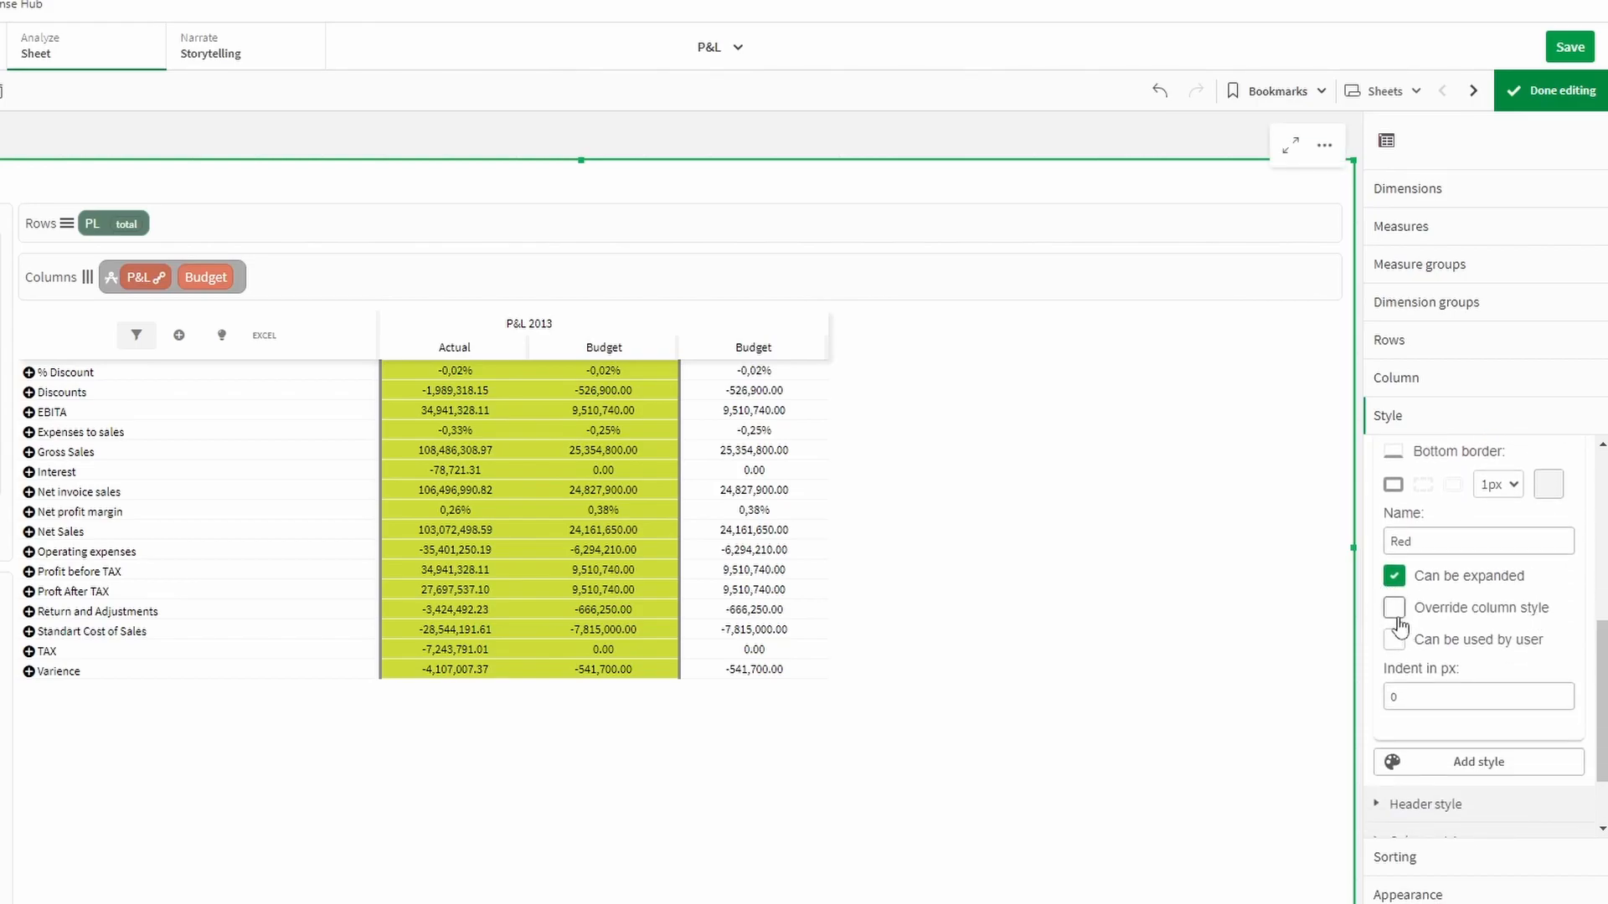
scroll(1432, 640, "up", 6)
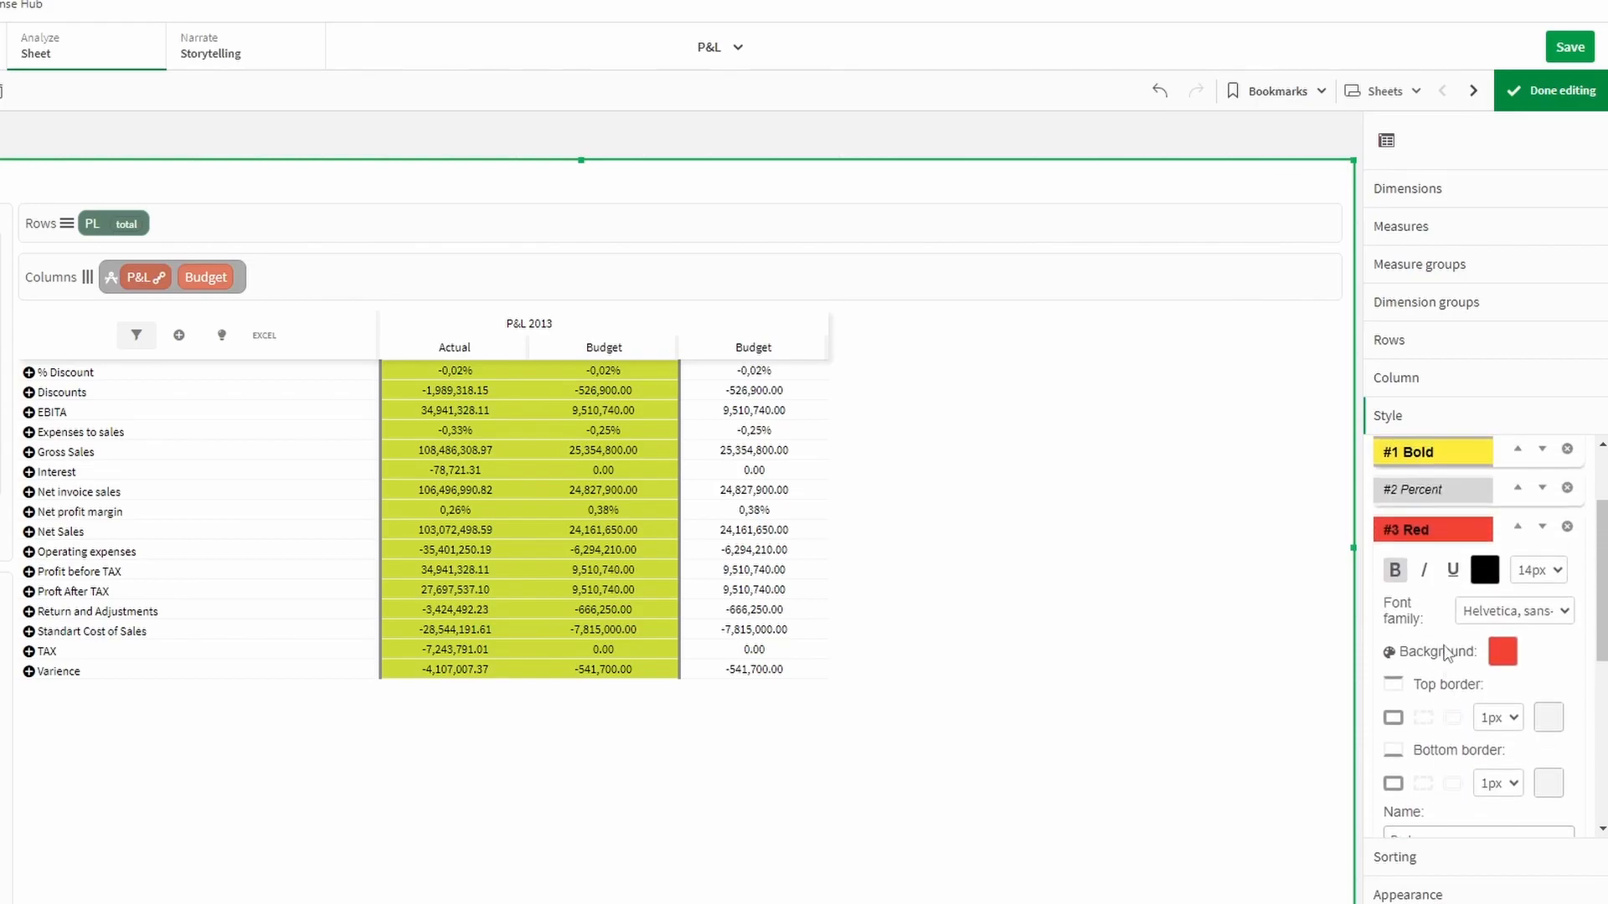
left_click(1434, 532)
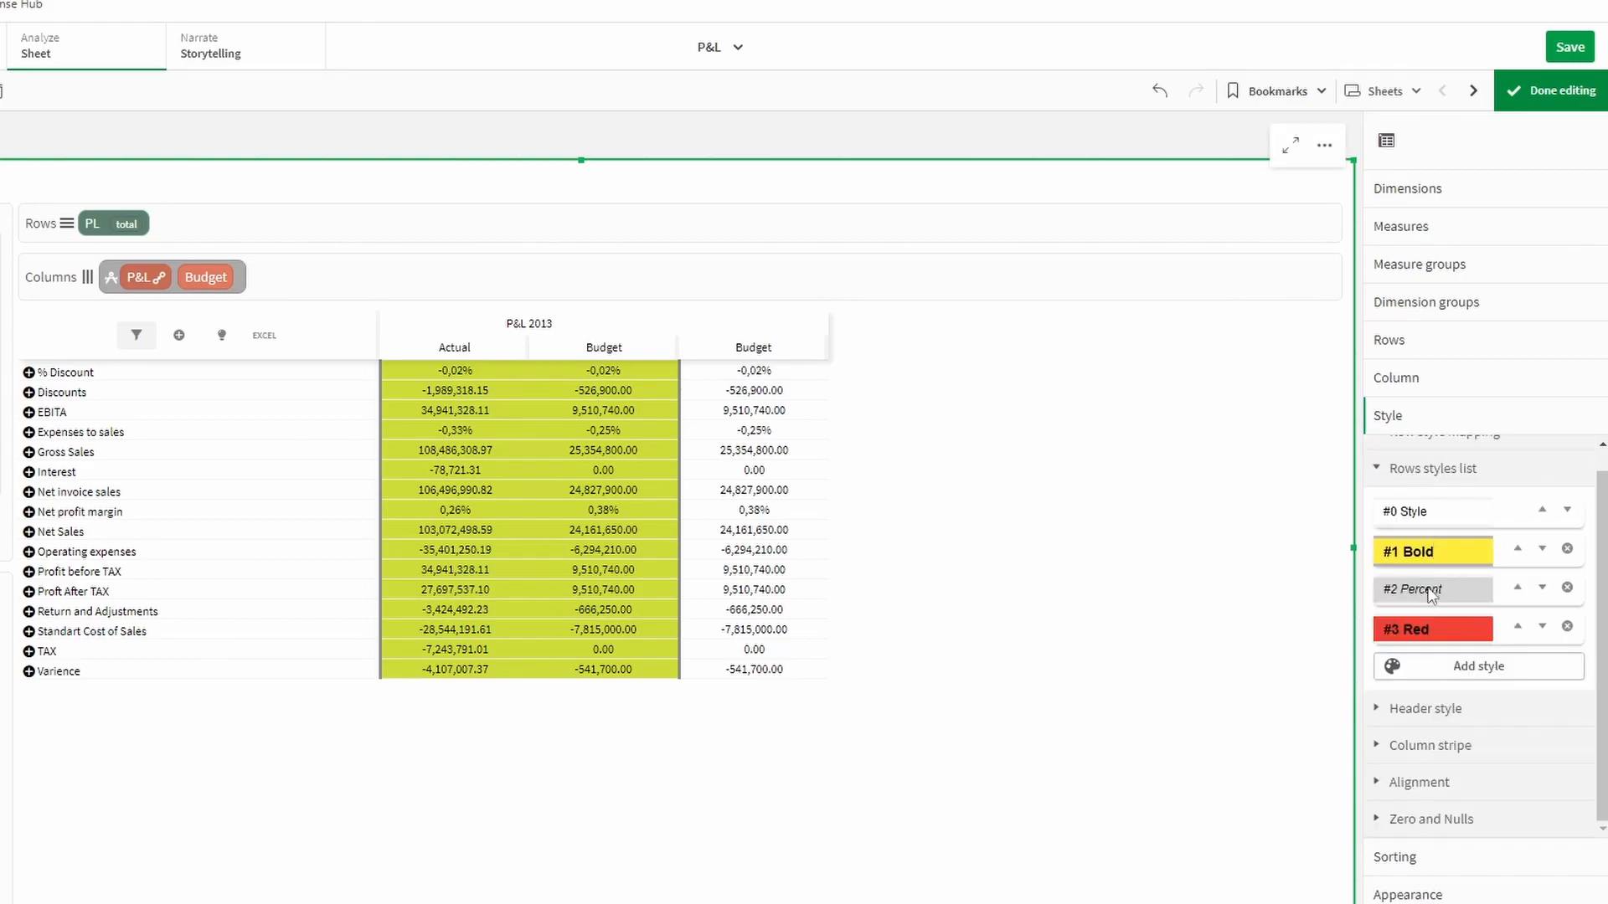
Set the indent of the Percent row style to 11 px
left_click(1431, 591)
scroll(1432, 670, "down", 3)
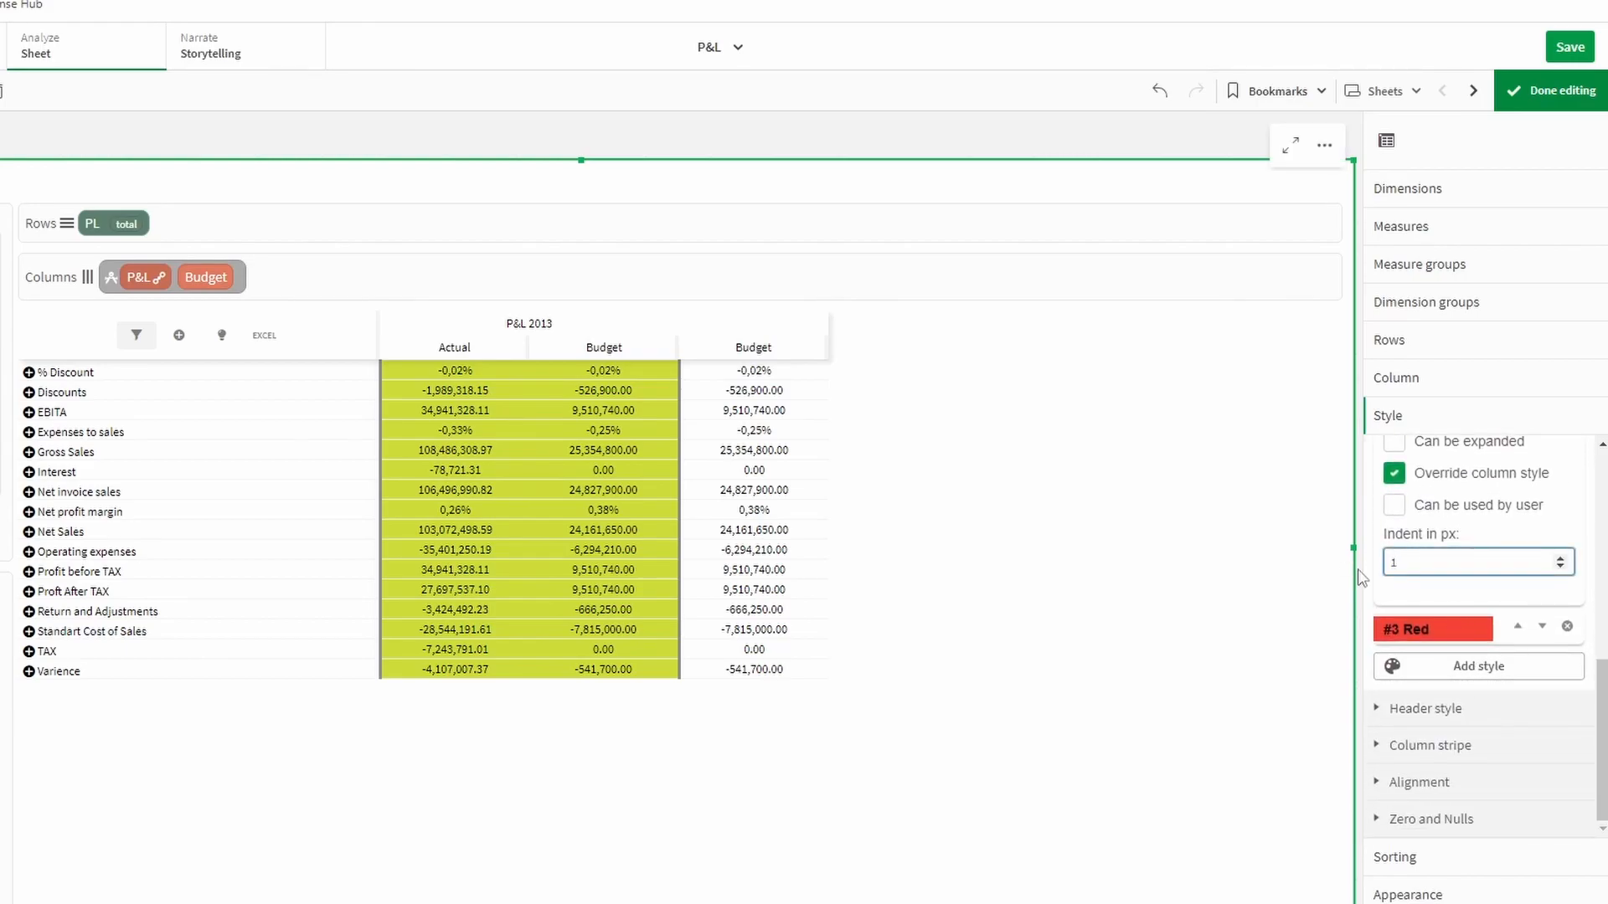
scroll(1476, 561, "up", 5)
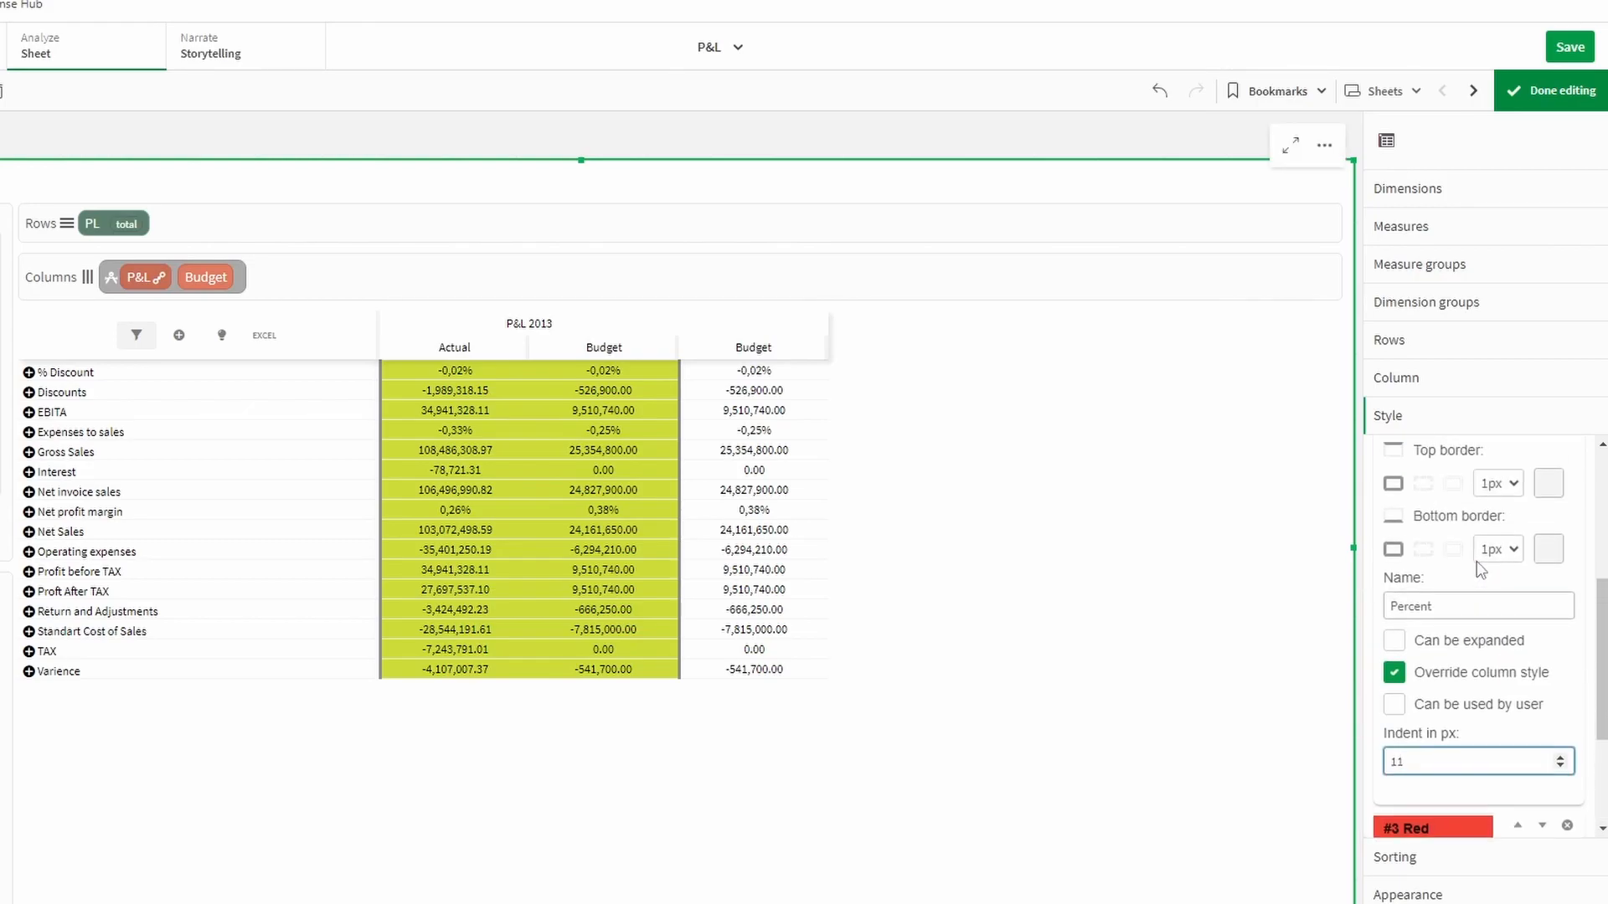
left_click(1451, 512)
Add a fifth row style and name it "Green"
left_click(1493, 667)
left_click(1466, 643)
scroll(1465, 643, "down", 4)
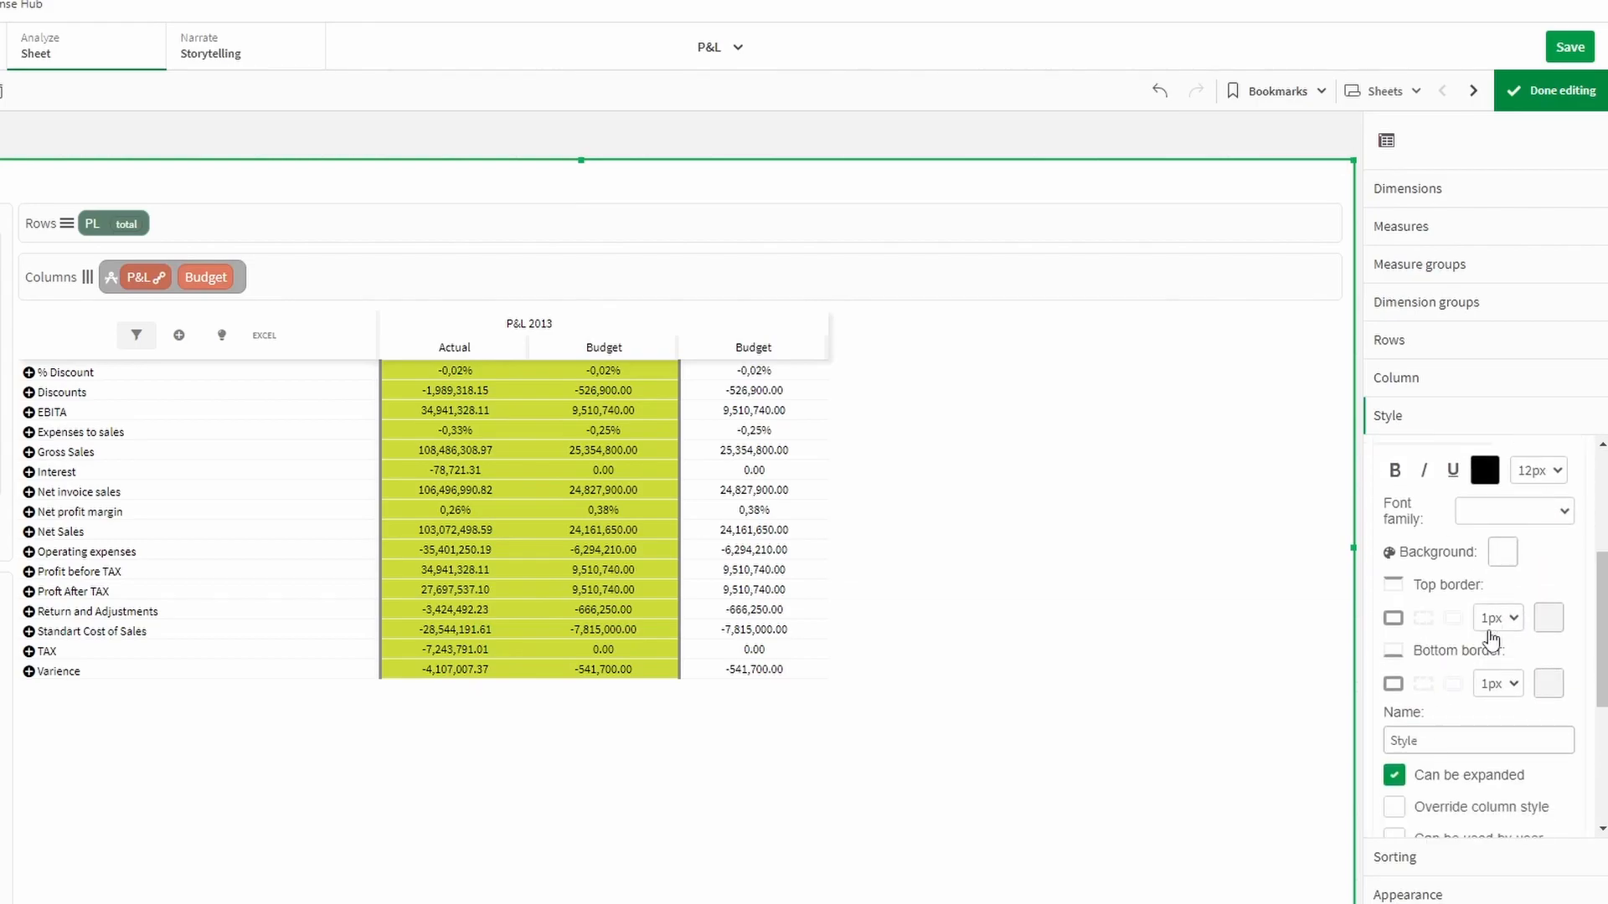
left_click(1435, 639)
type("Green")
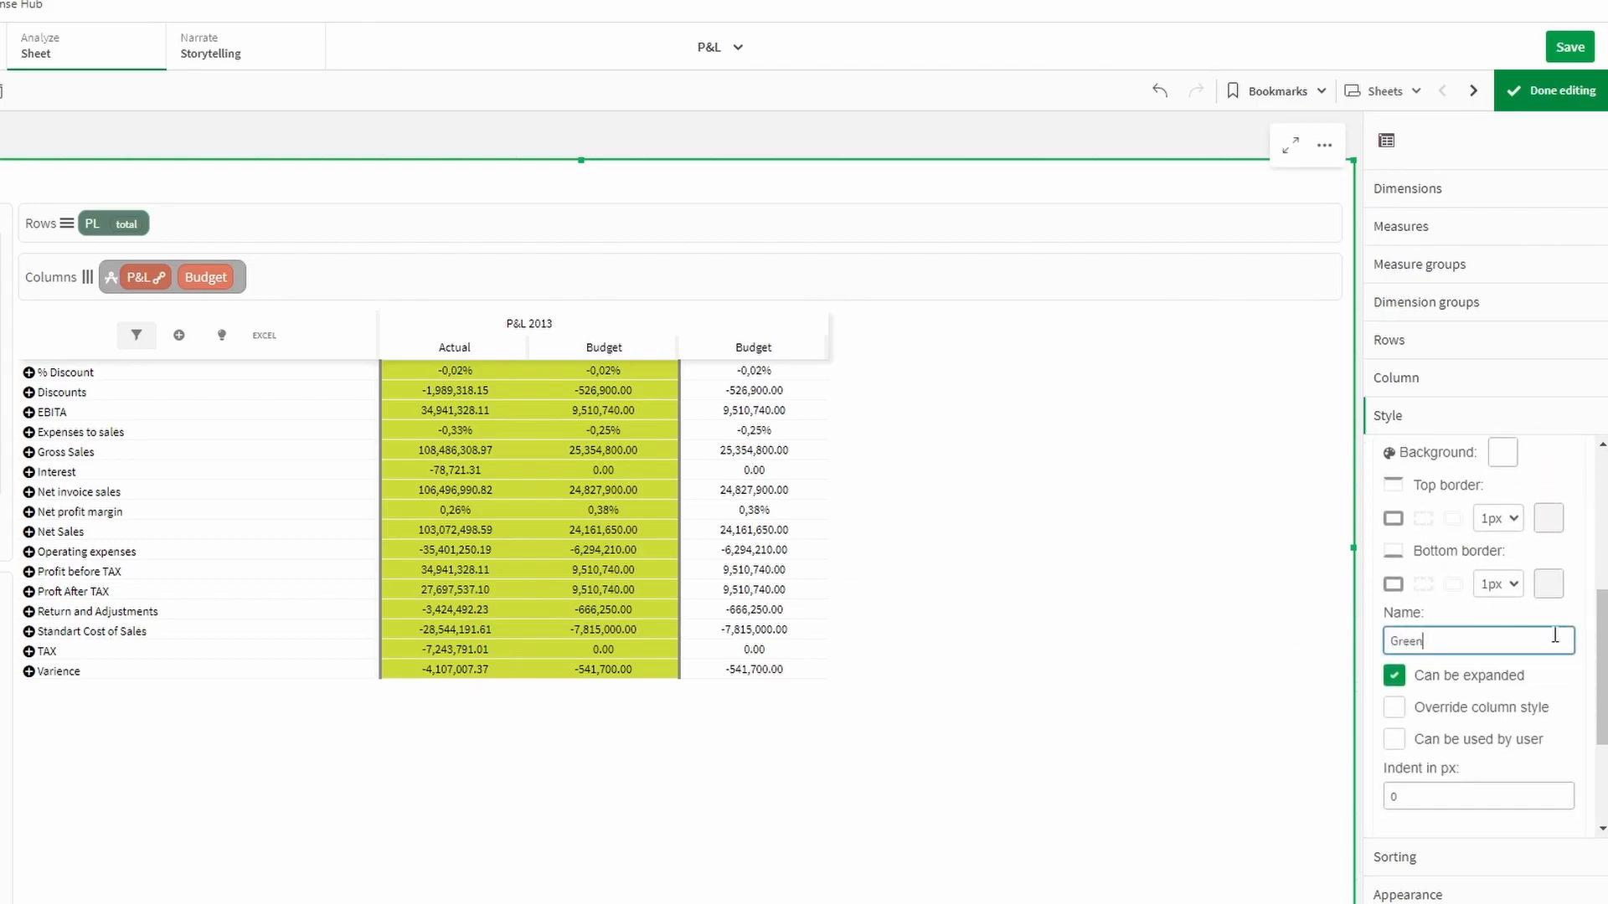
Set the background colour of the Green row style to the lime green swatch
scroll(1556, 586, "up", 3)
left_click(1503, 652)
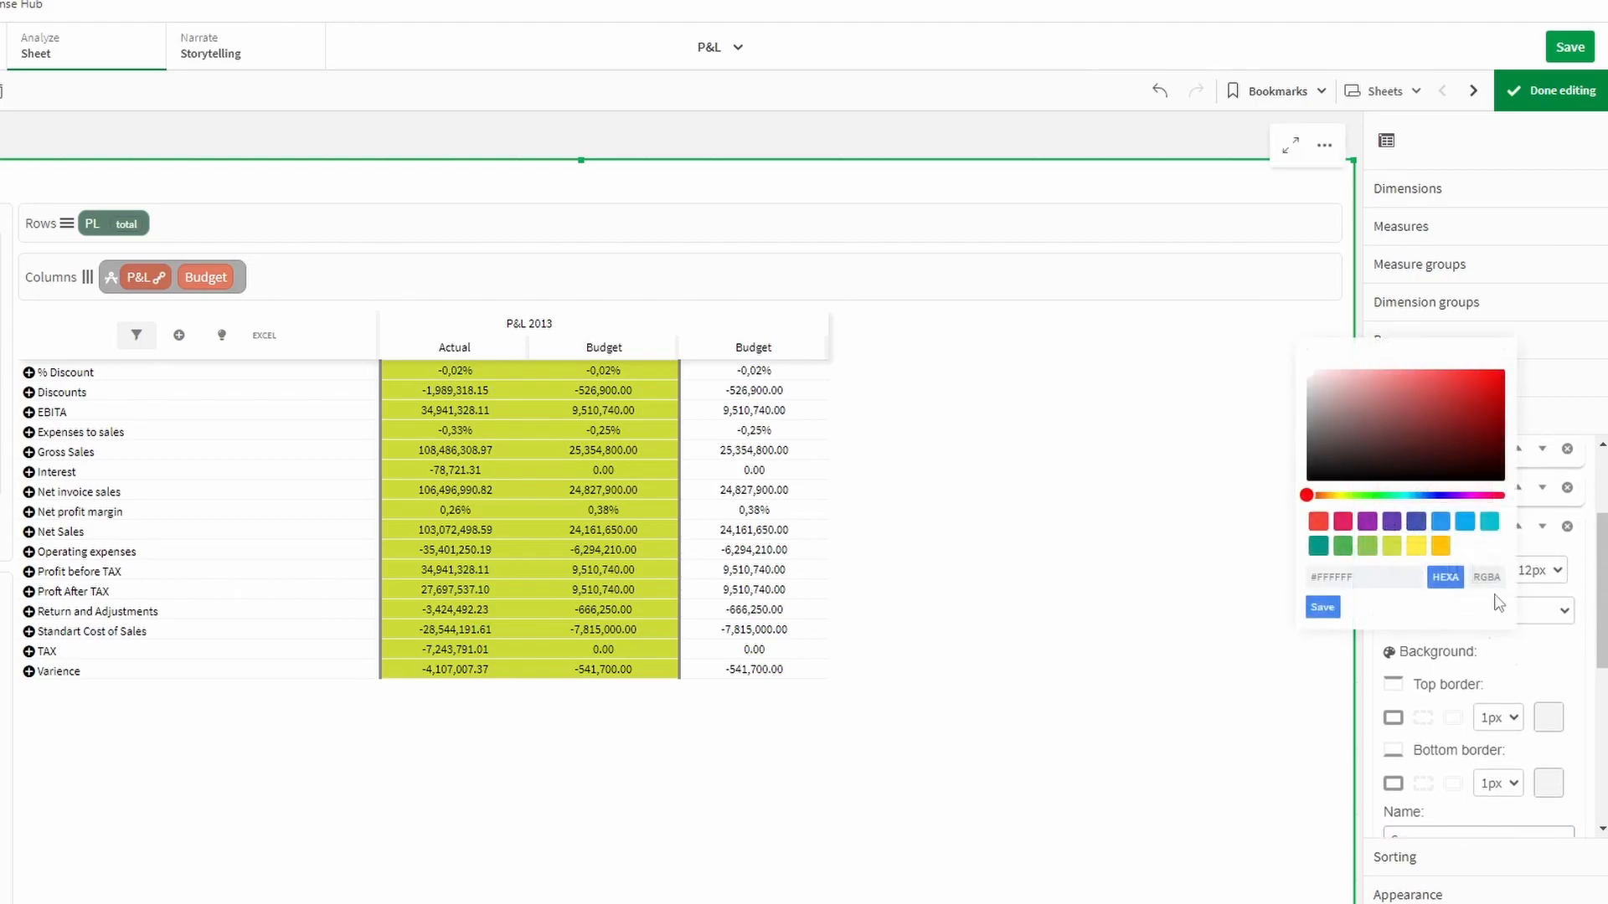
left_click(1391, 546)
left_click(1322, 607)
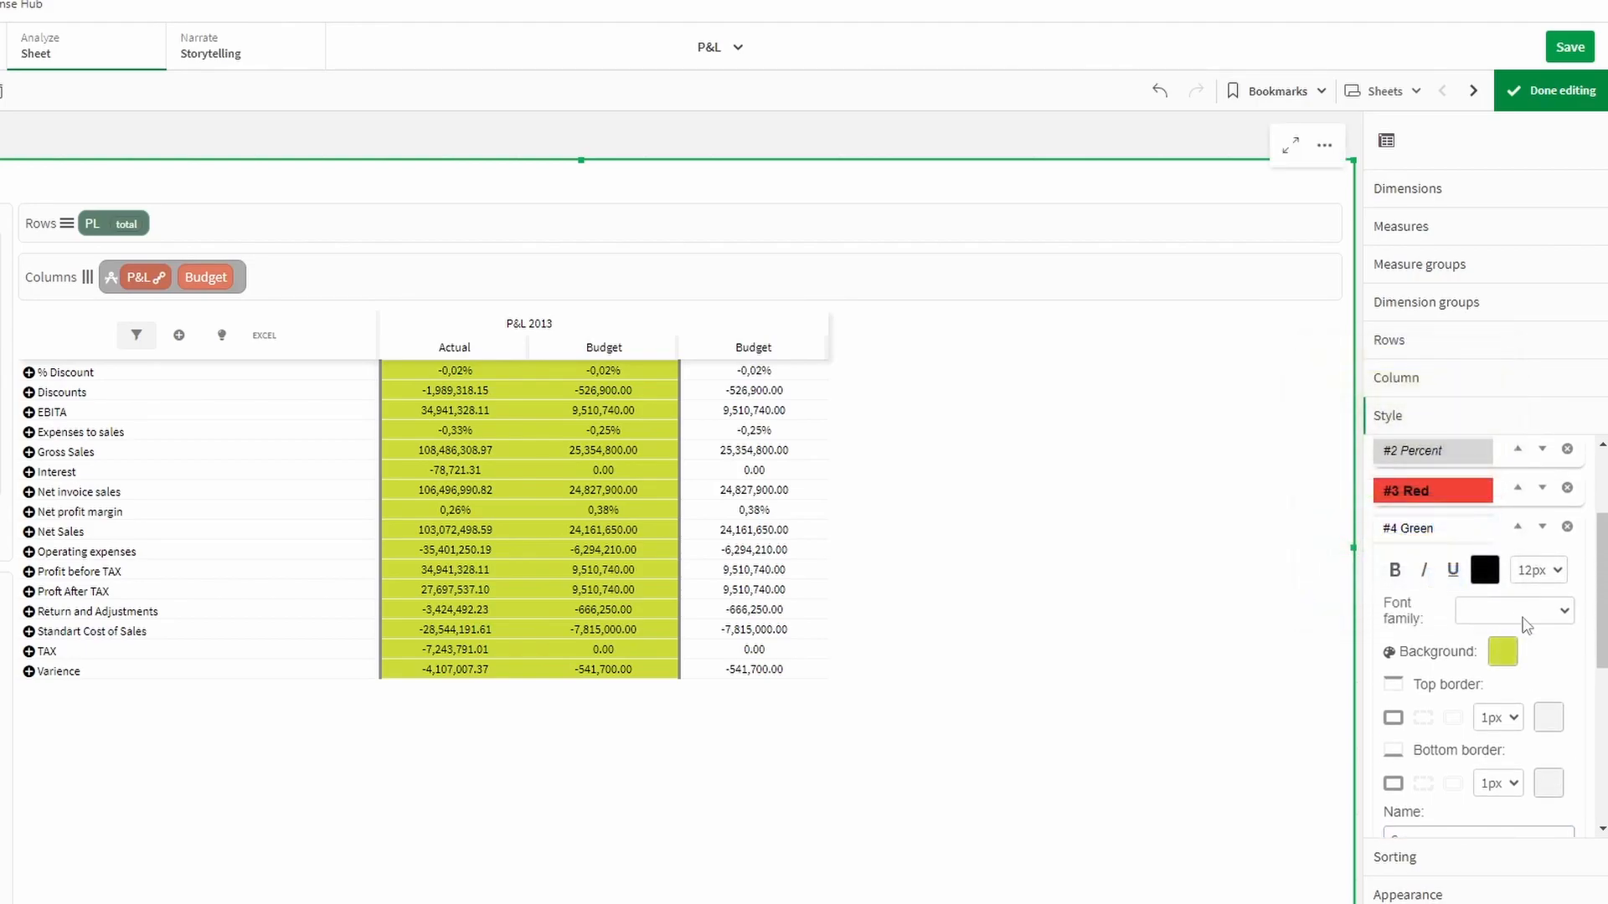
Format the Green row style text as bold, 14px, in the Helvetica, sans-serif font
left_click(1395, 570)
left_click(1539, 570)
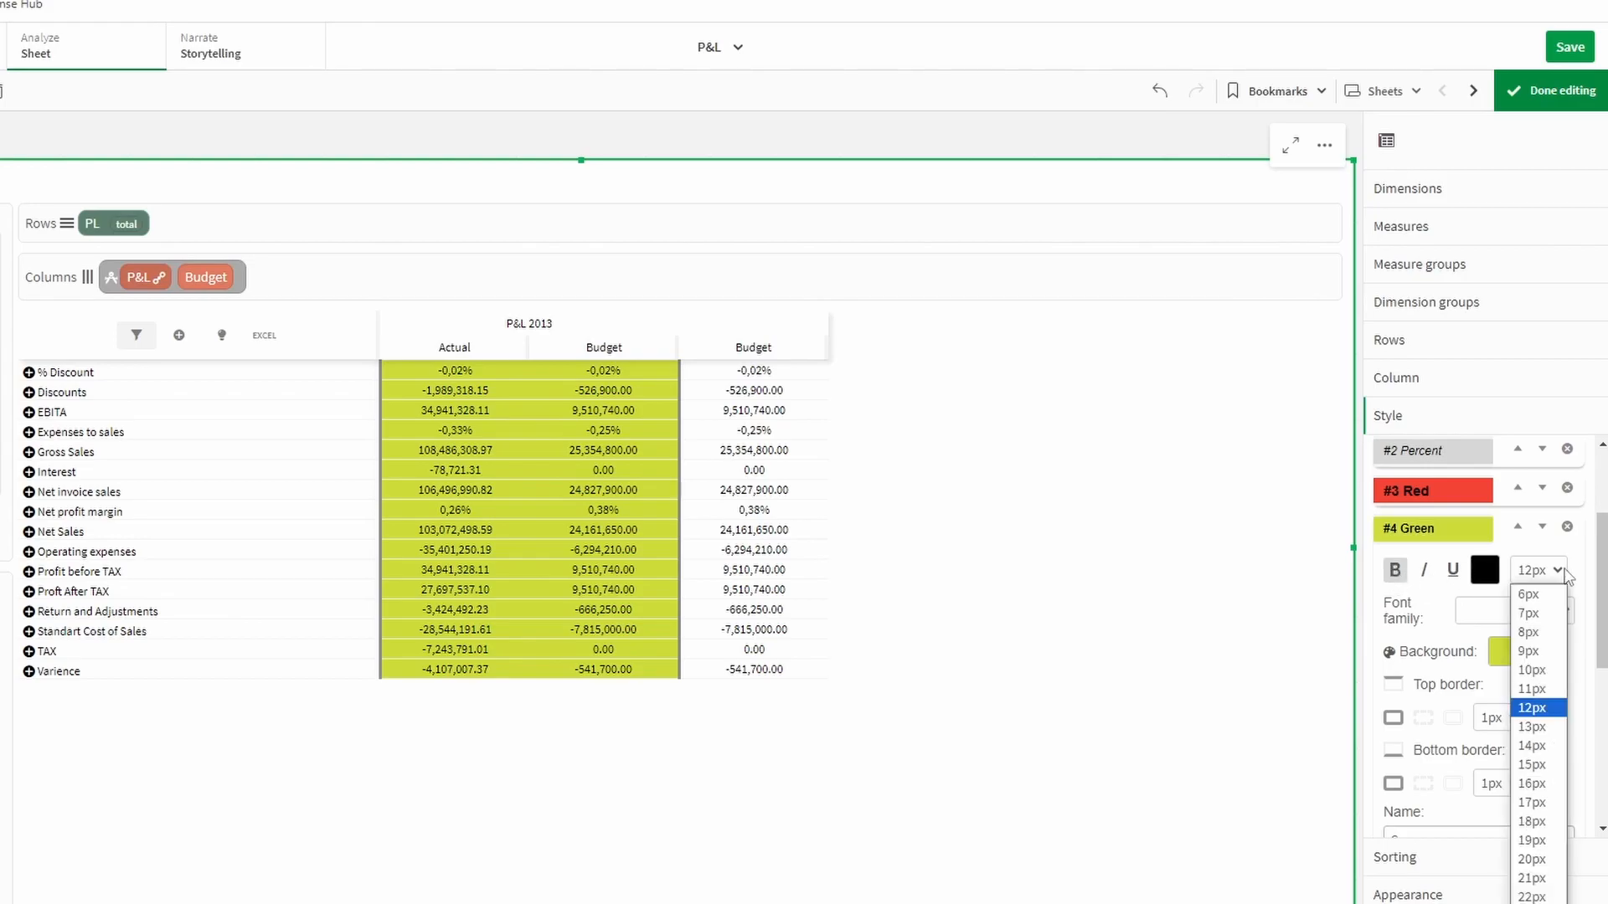
left_click(1533, 745)
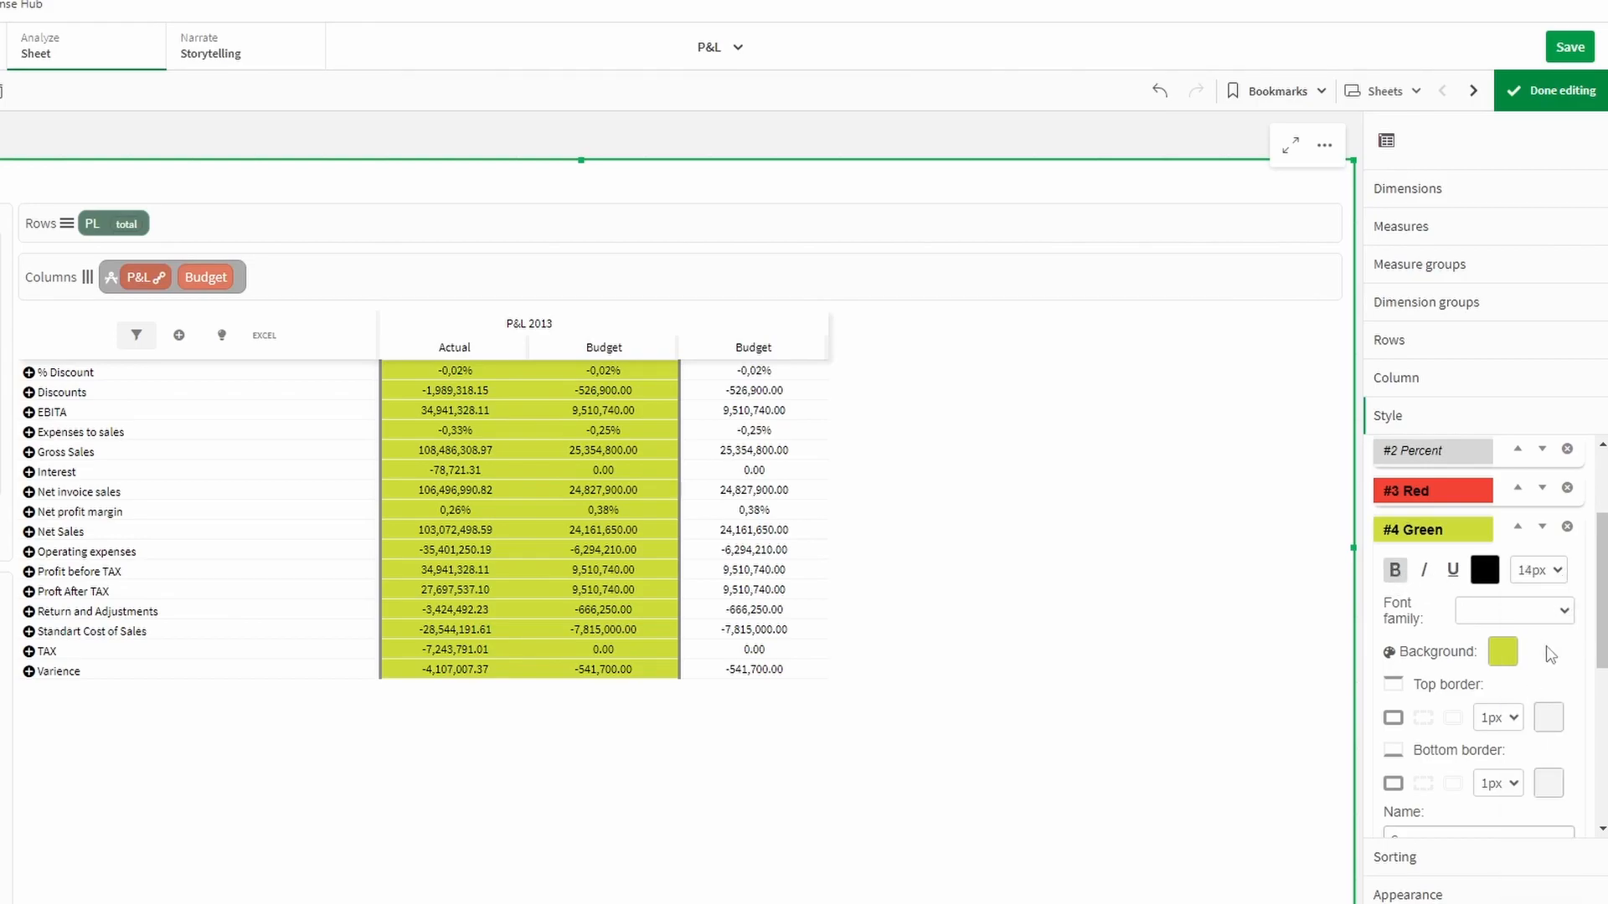
scroll(1550, 654, "down", 1)
left_click(1537, 512)
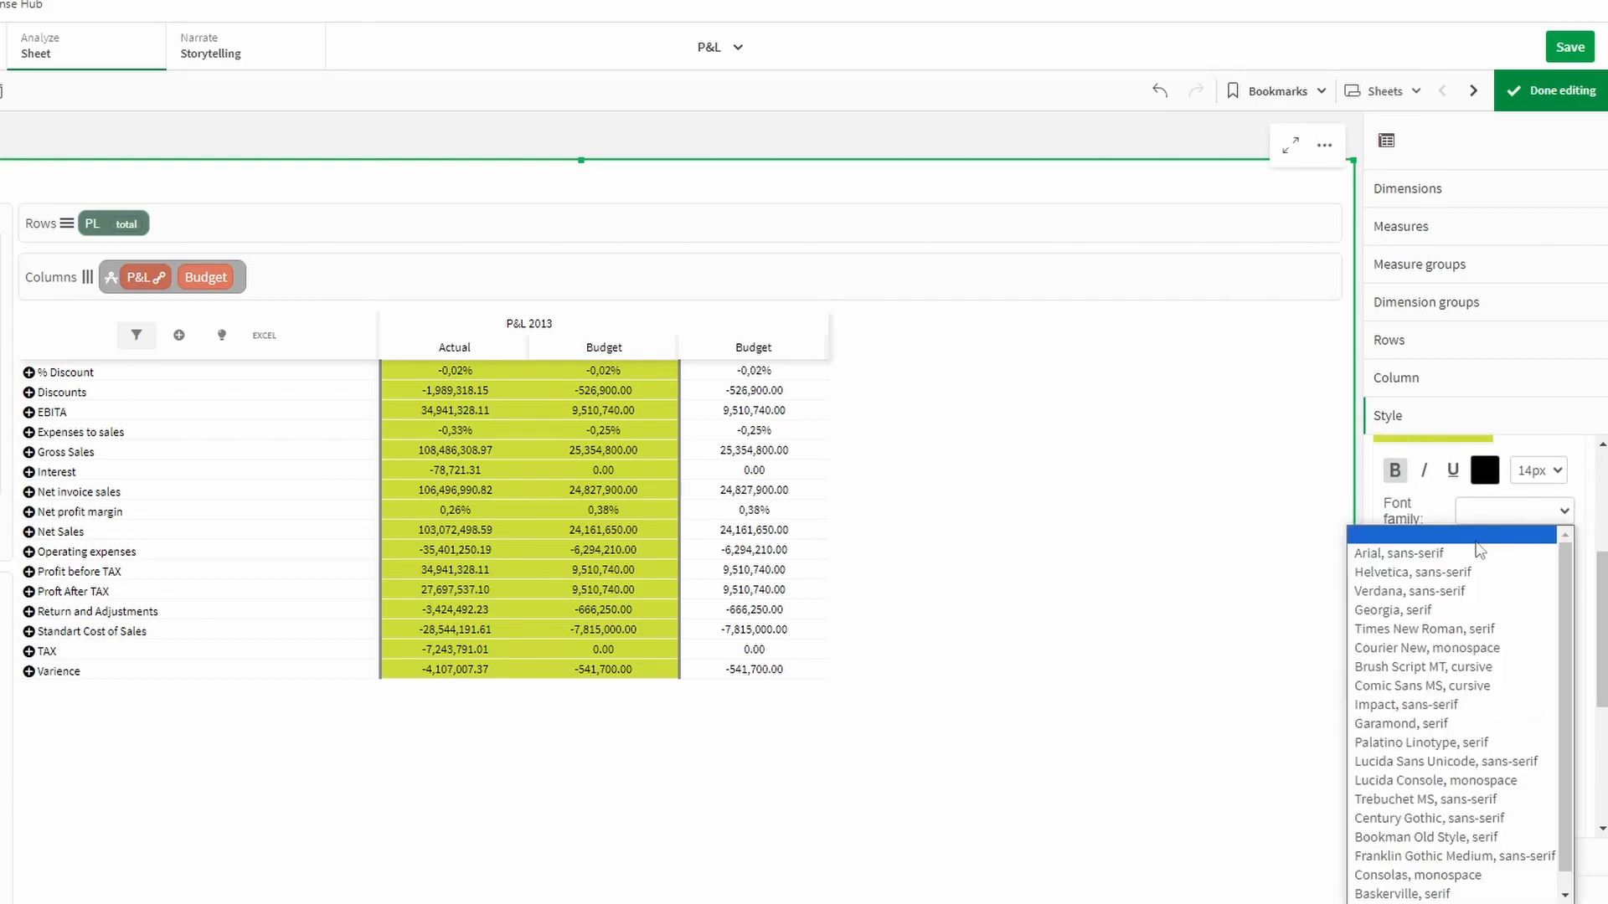
left_click(1471, 573)
Set the top and bottom border colours of the Green row style to green #8BC34A
scroll(1524, 596, "down", 1)
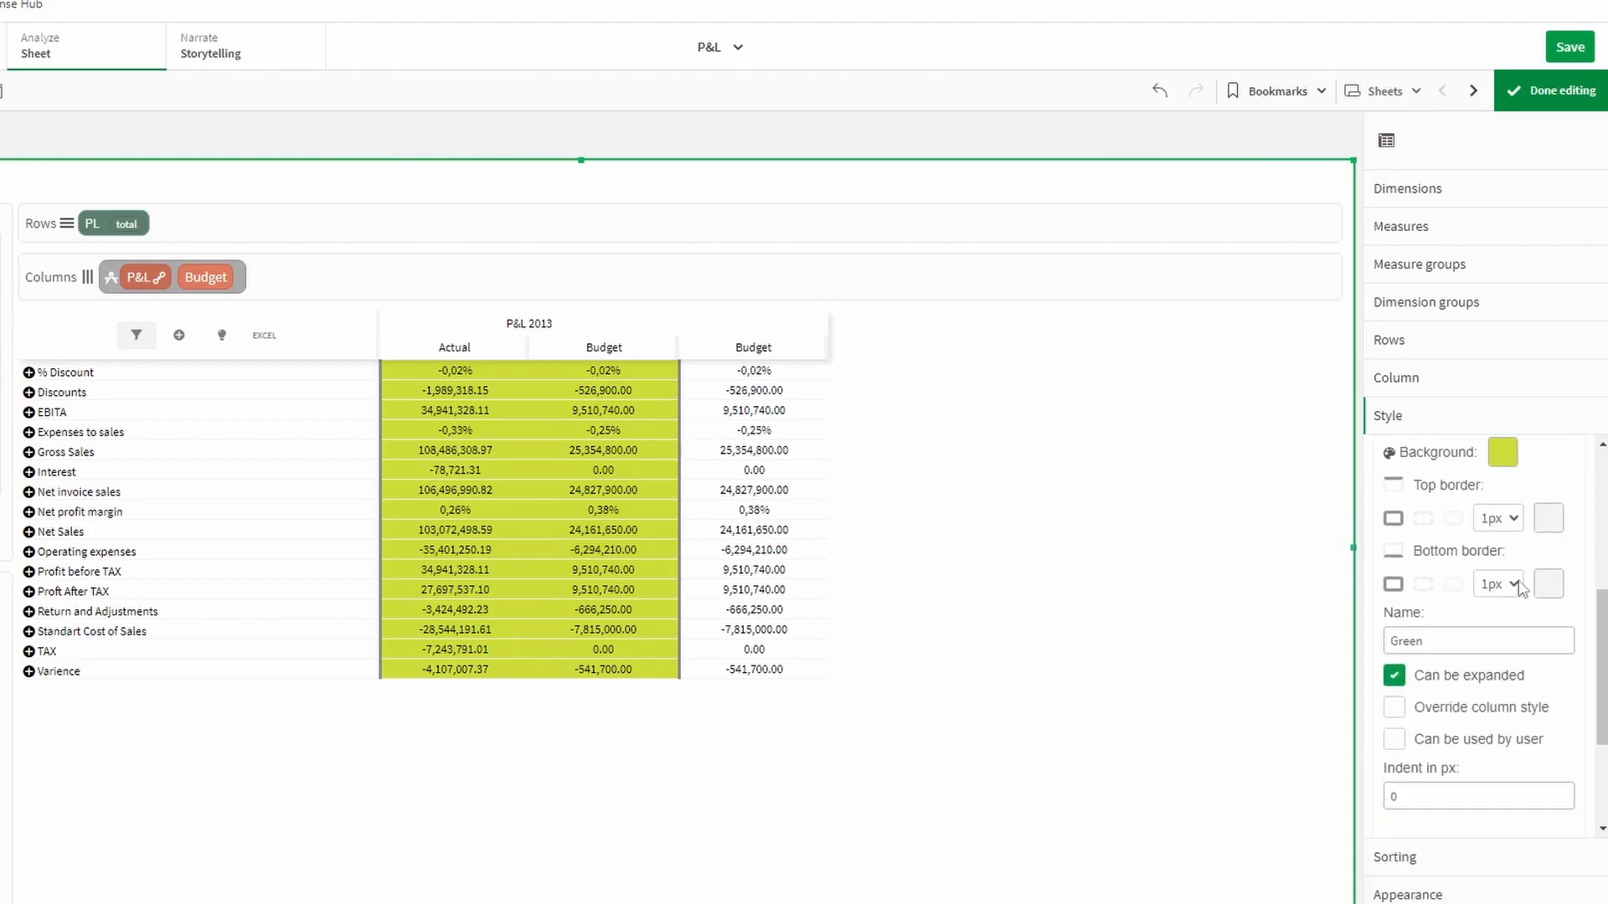
left_click(1549, 523)
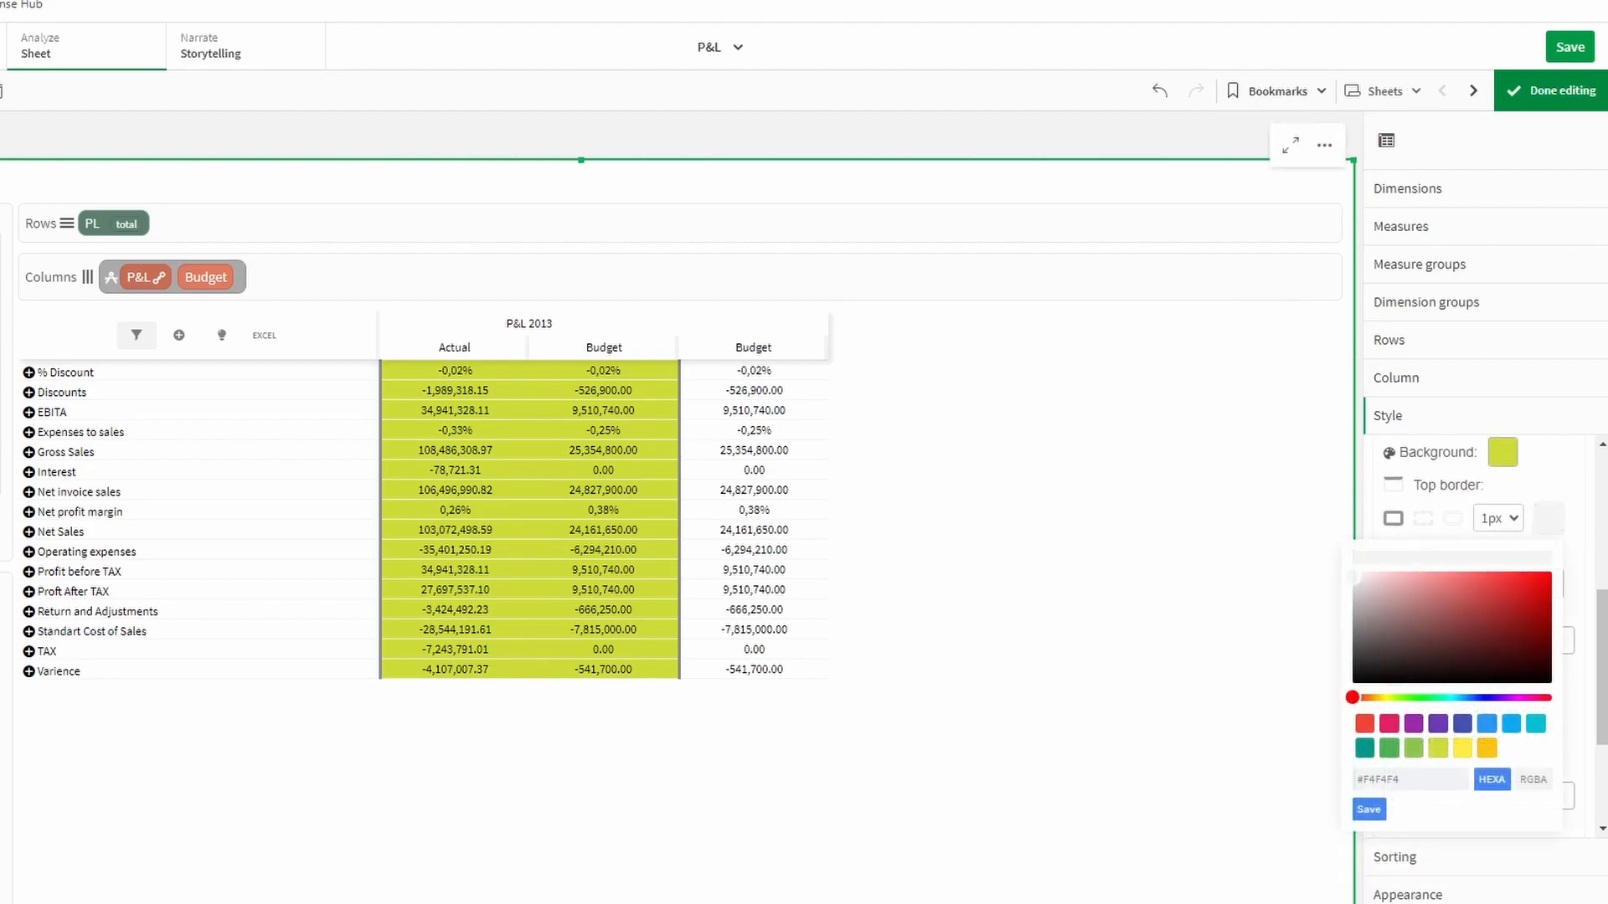
left_click(1414, 747)
left_click(1369, 810)
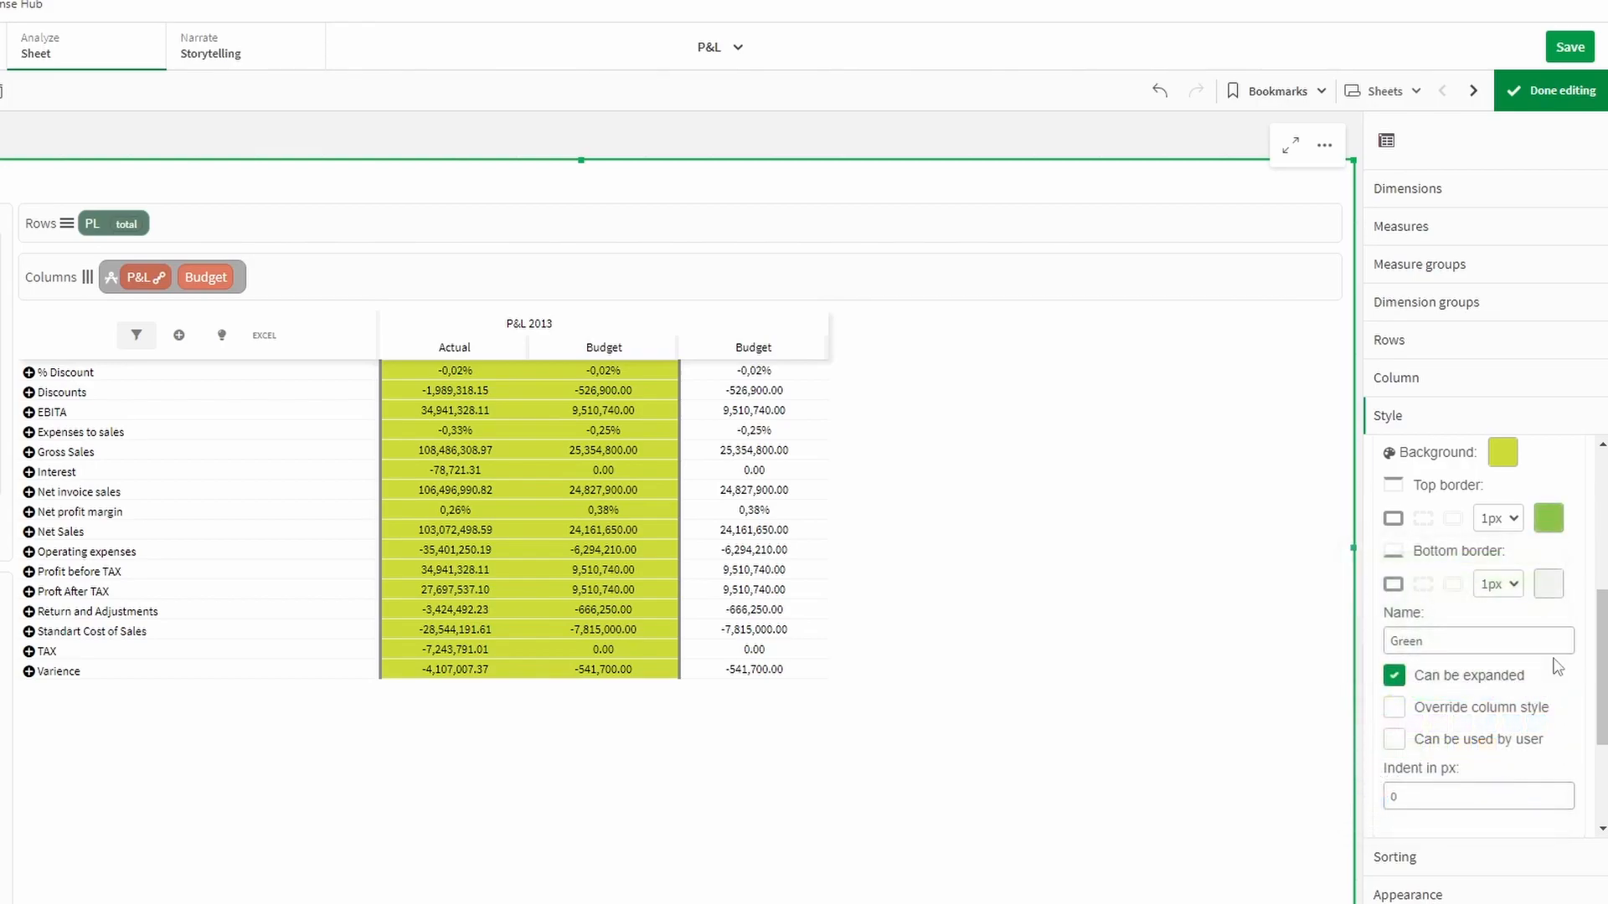
left_click(1549, 584)
left_click(1412, 817)
left_click(1412, 816)
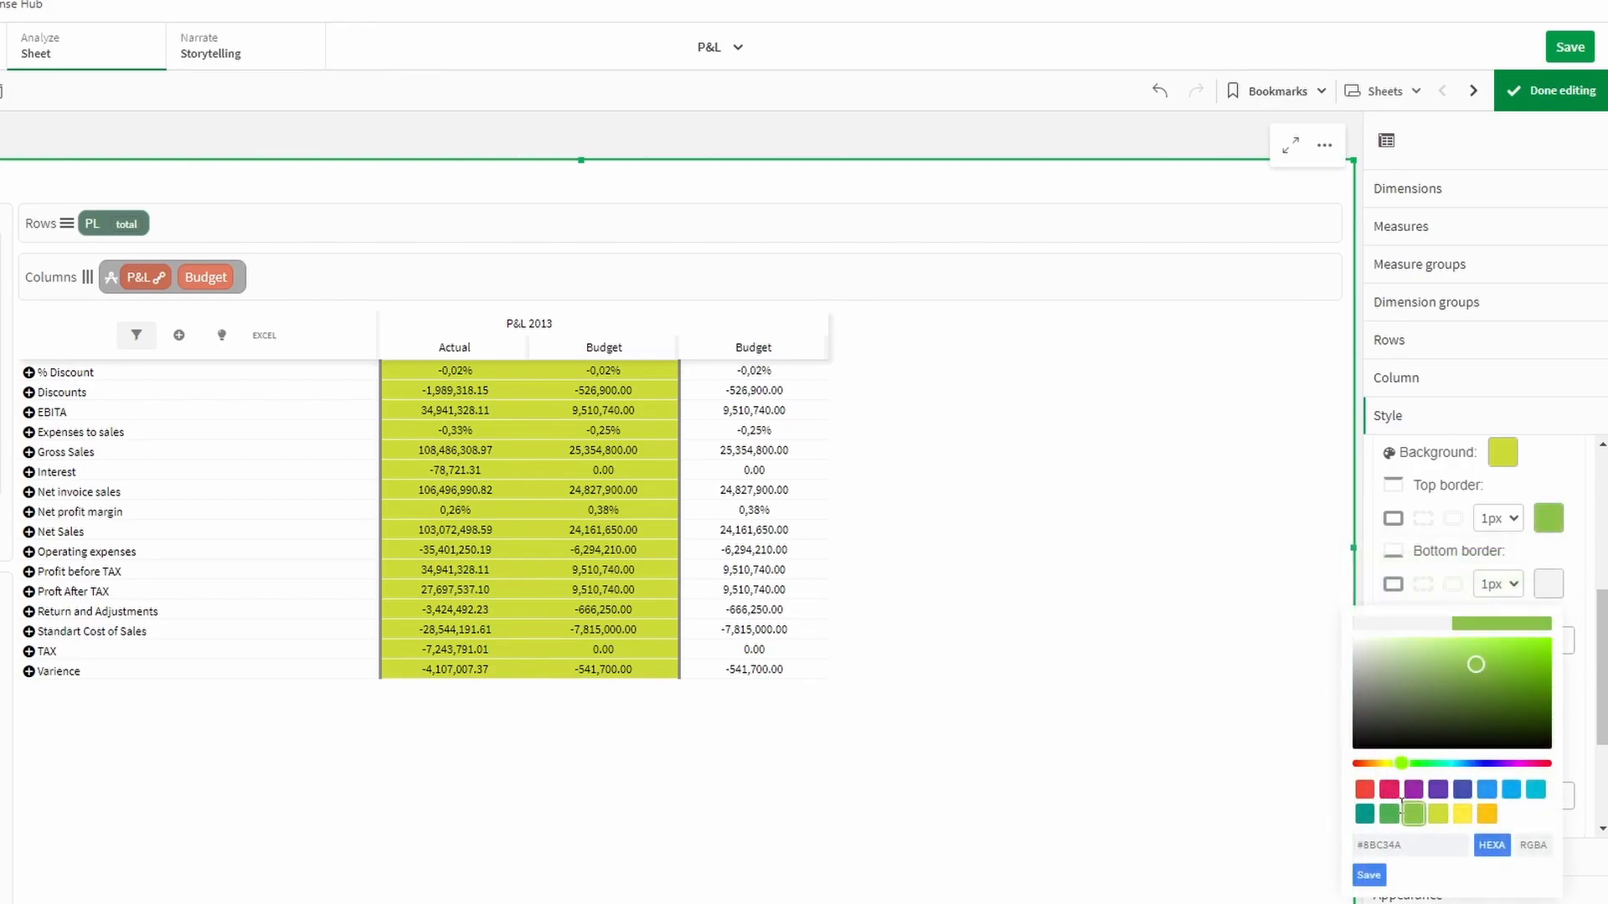
left_click(1373, 875)
Set both border widths of the Green row style to 2px and make it override the column style
left_click(1497, 518)
left_click(1494, 559)
left_click(1497, 584)
left_click(1495, 625)
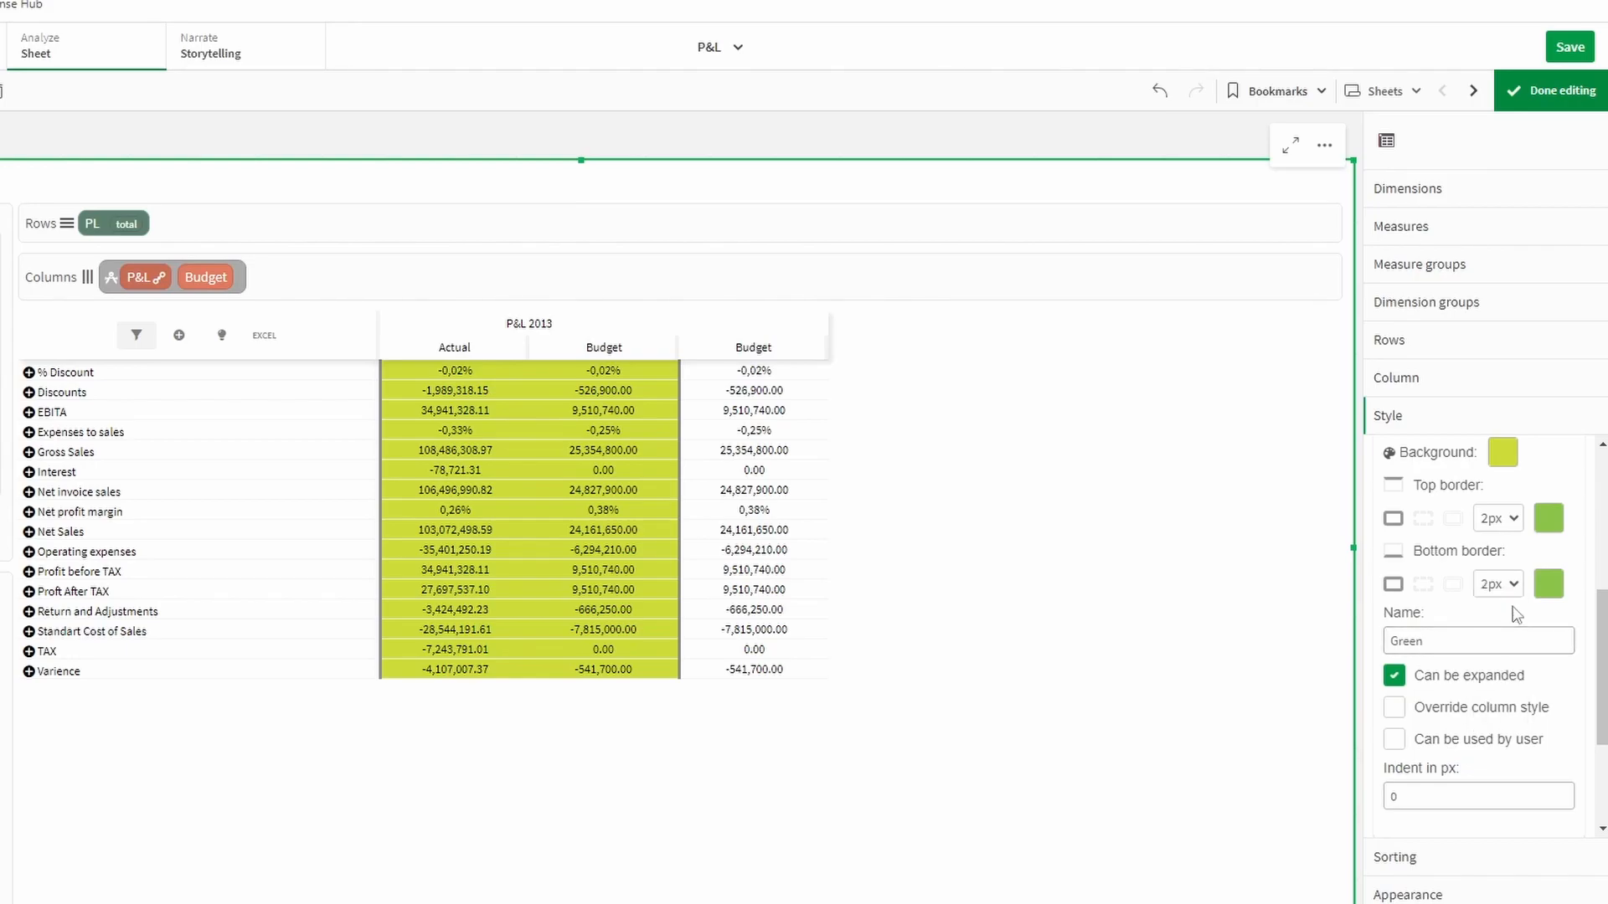
scroll(1541, 610, "down", 1)
left_click(1483, 616)
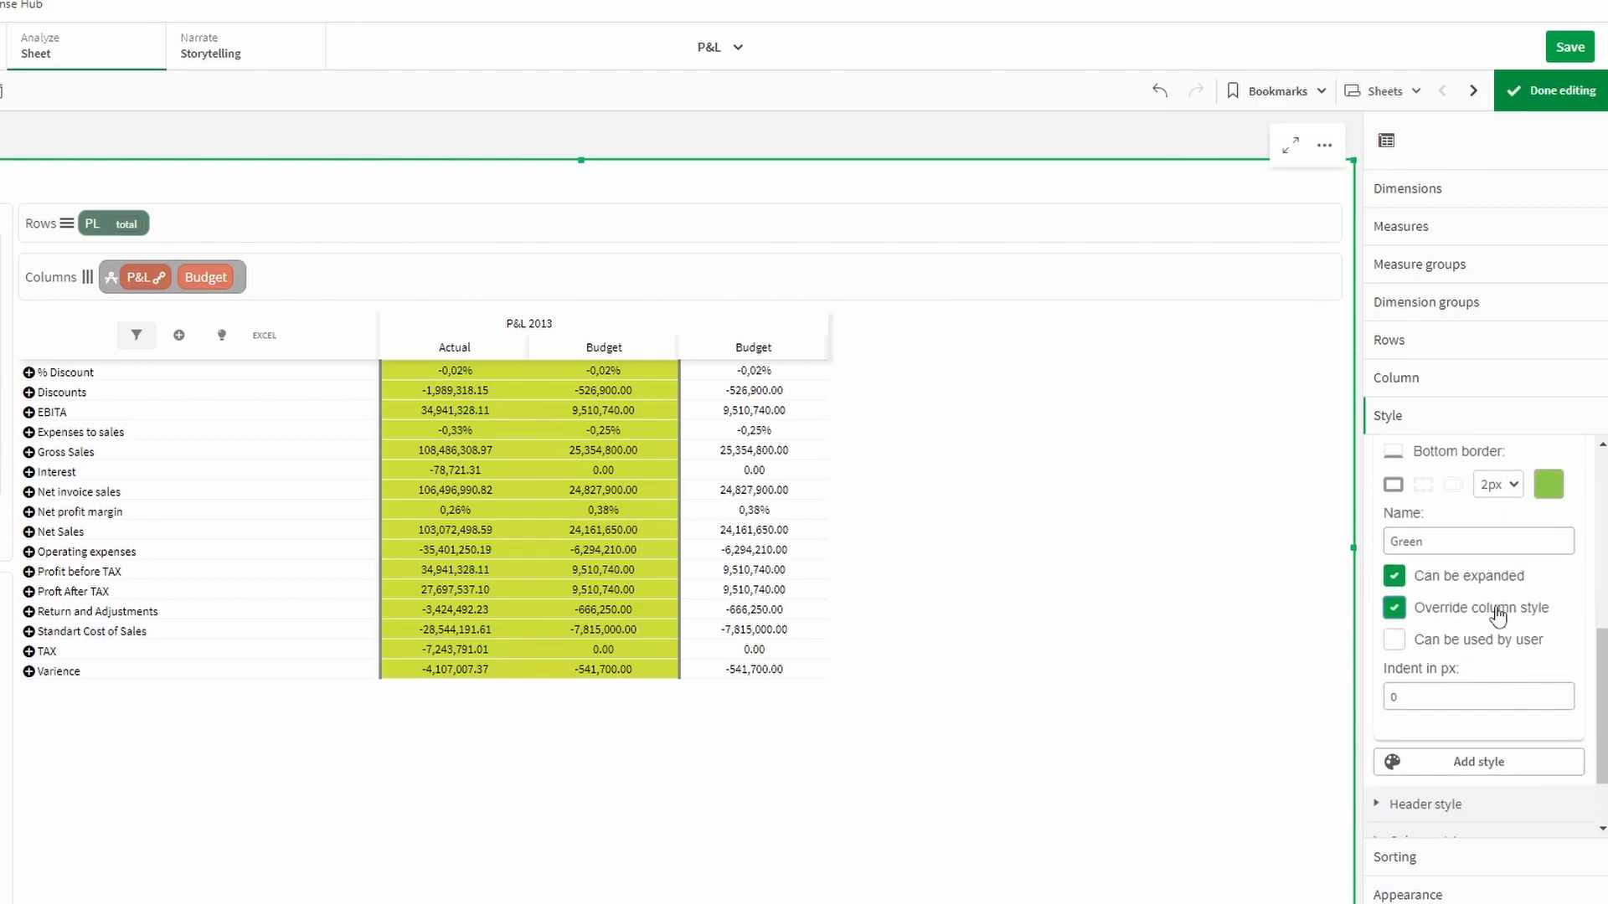
Collapse the Green style's settings and show the row style mapping section along with the rows styles list
scroll(1472, 657, "up", 5)
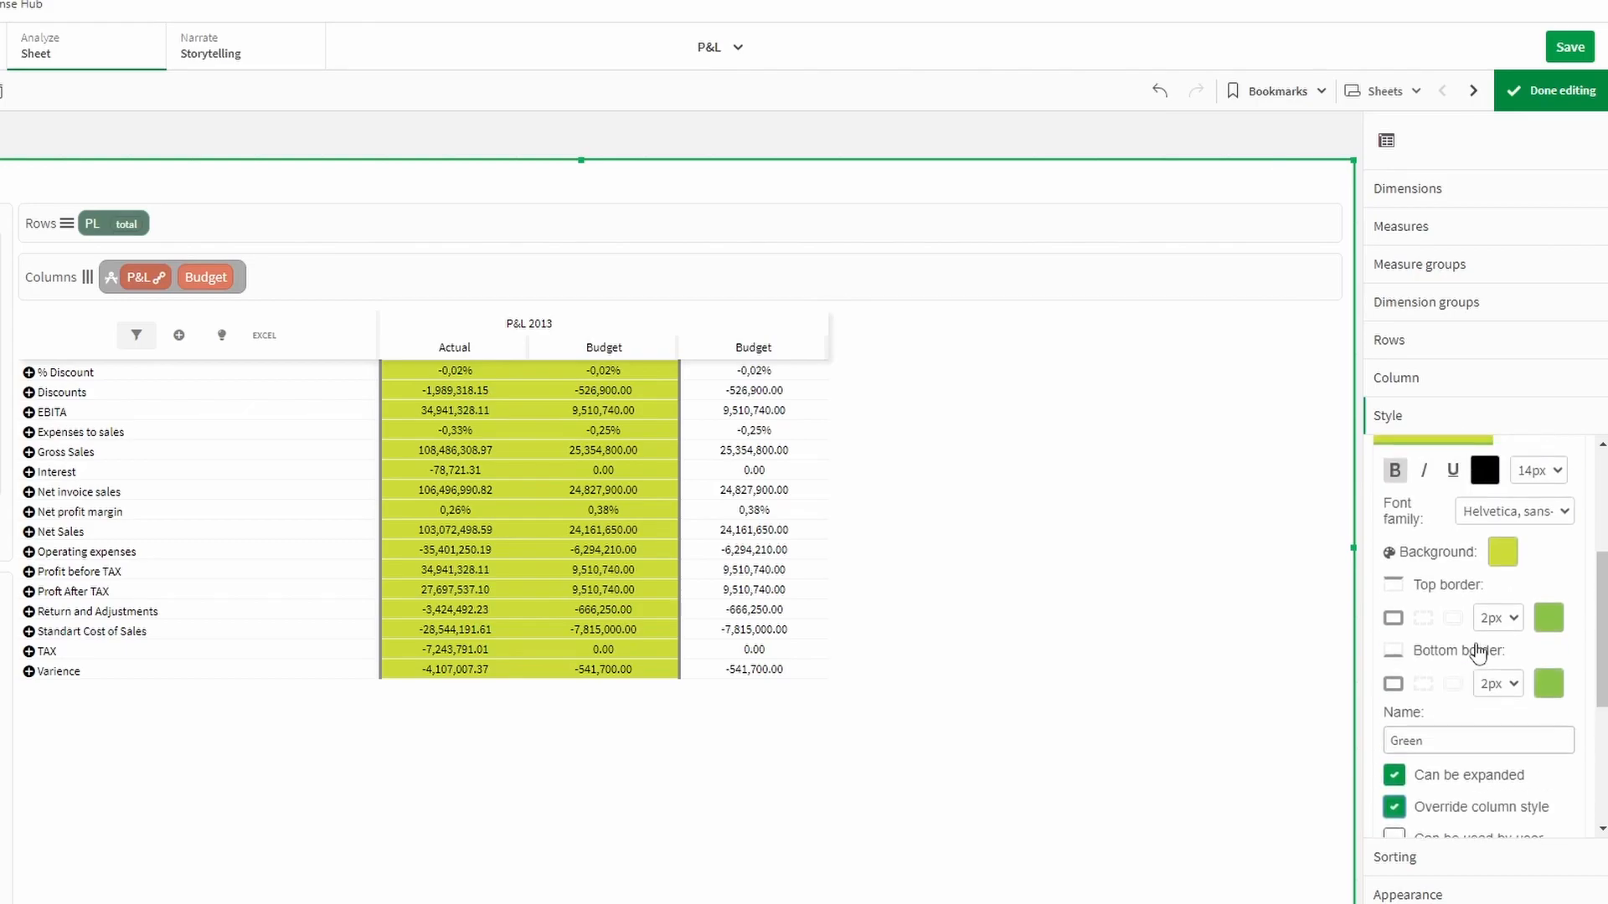
left_click(1474, 629)
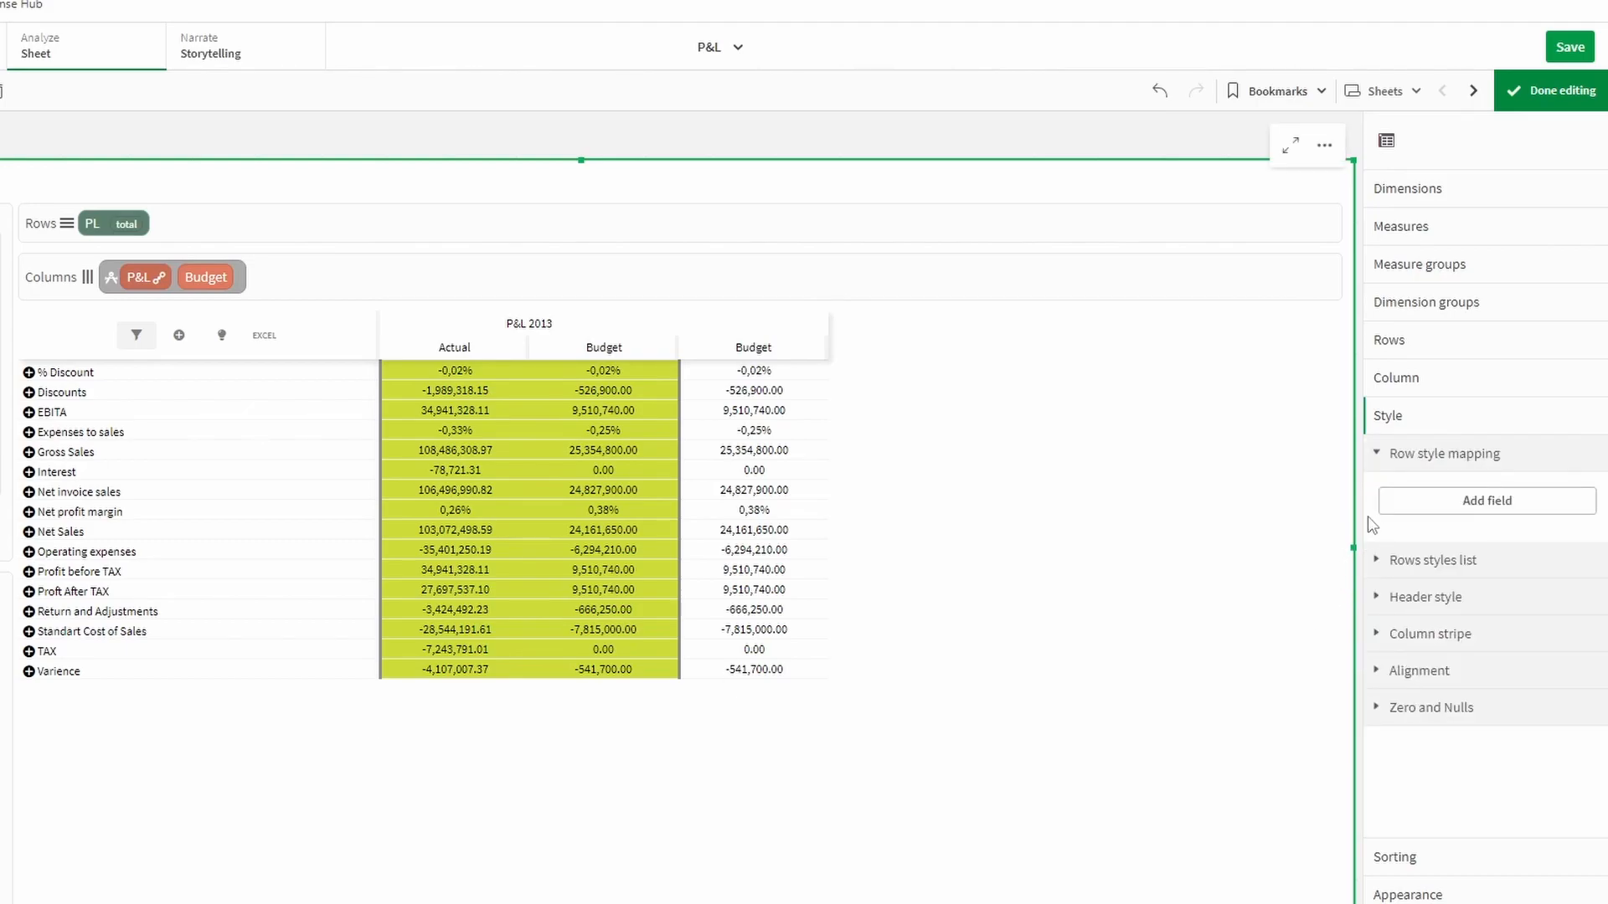
left_click(1440, 563)
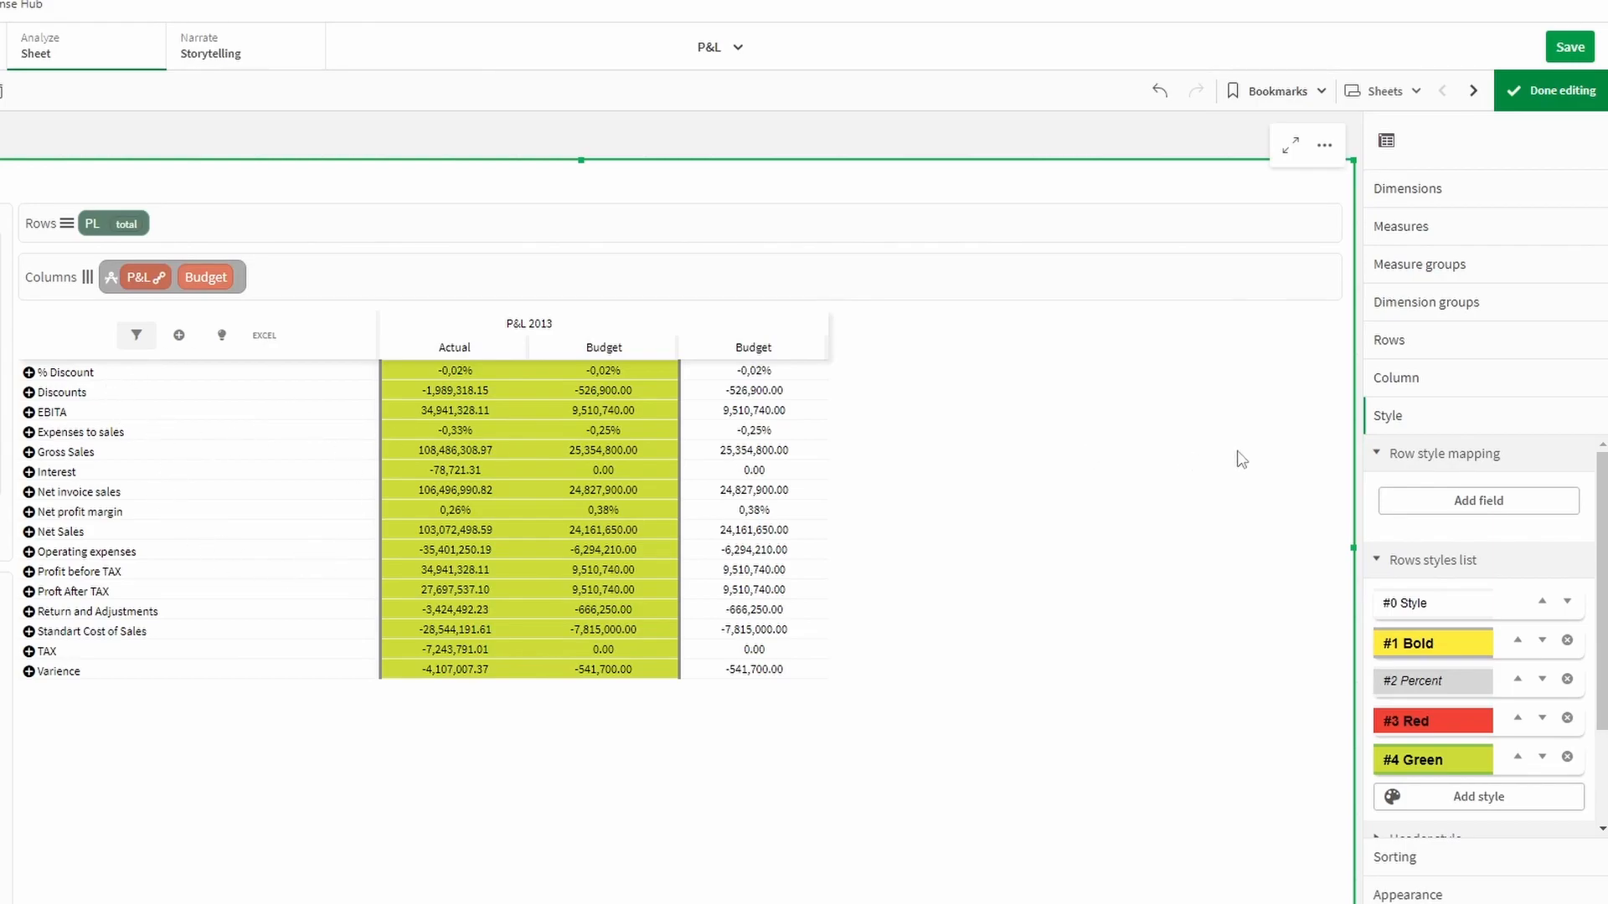
Add a field to the row style mapping and choose PL_row_1 as its dimension
left_click(1471, 475)
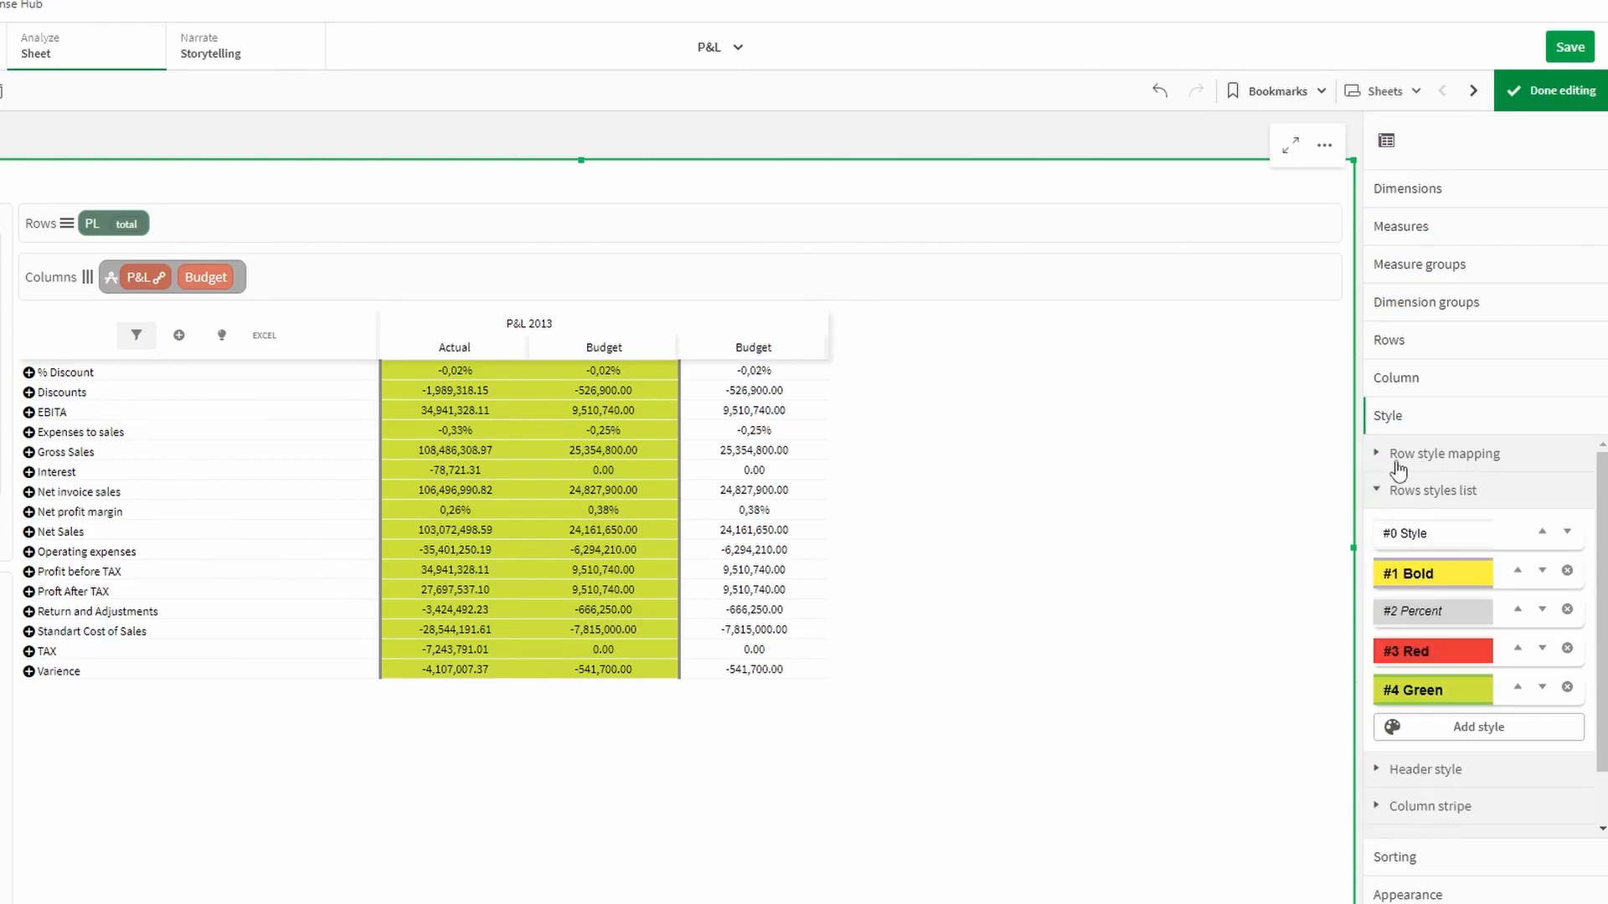
left_click(1395, 473)
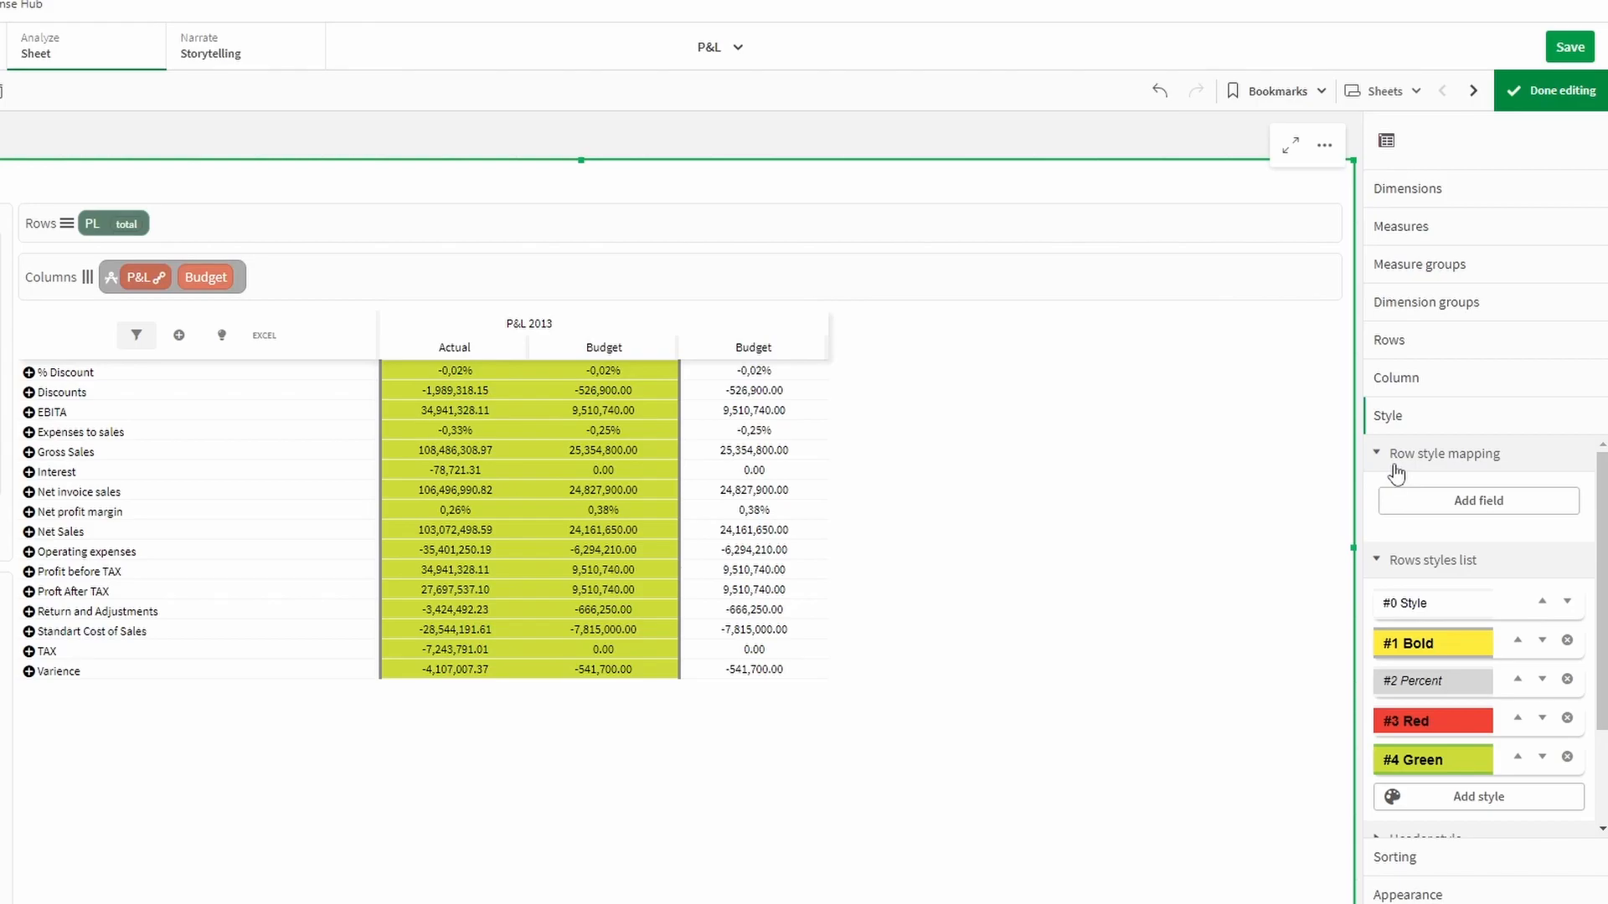
left_click(1450, 505)
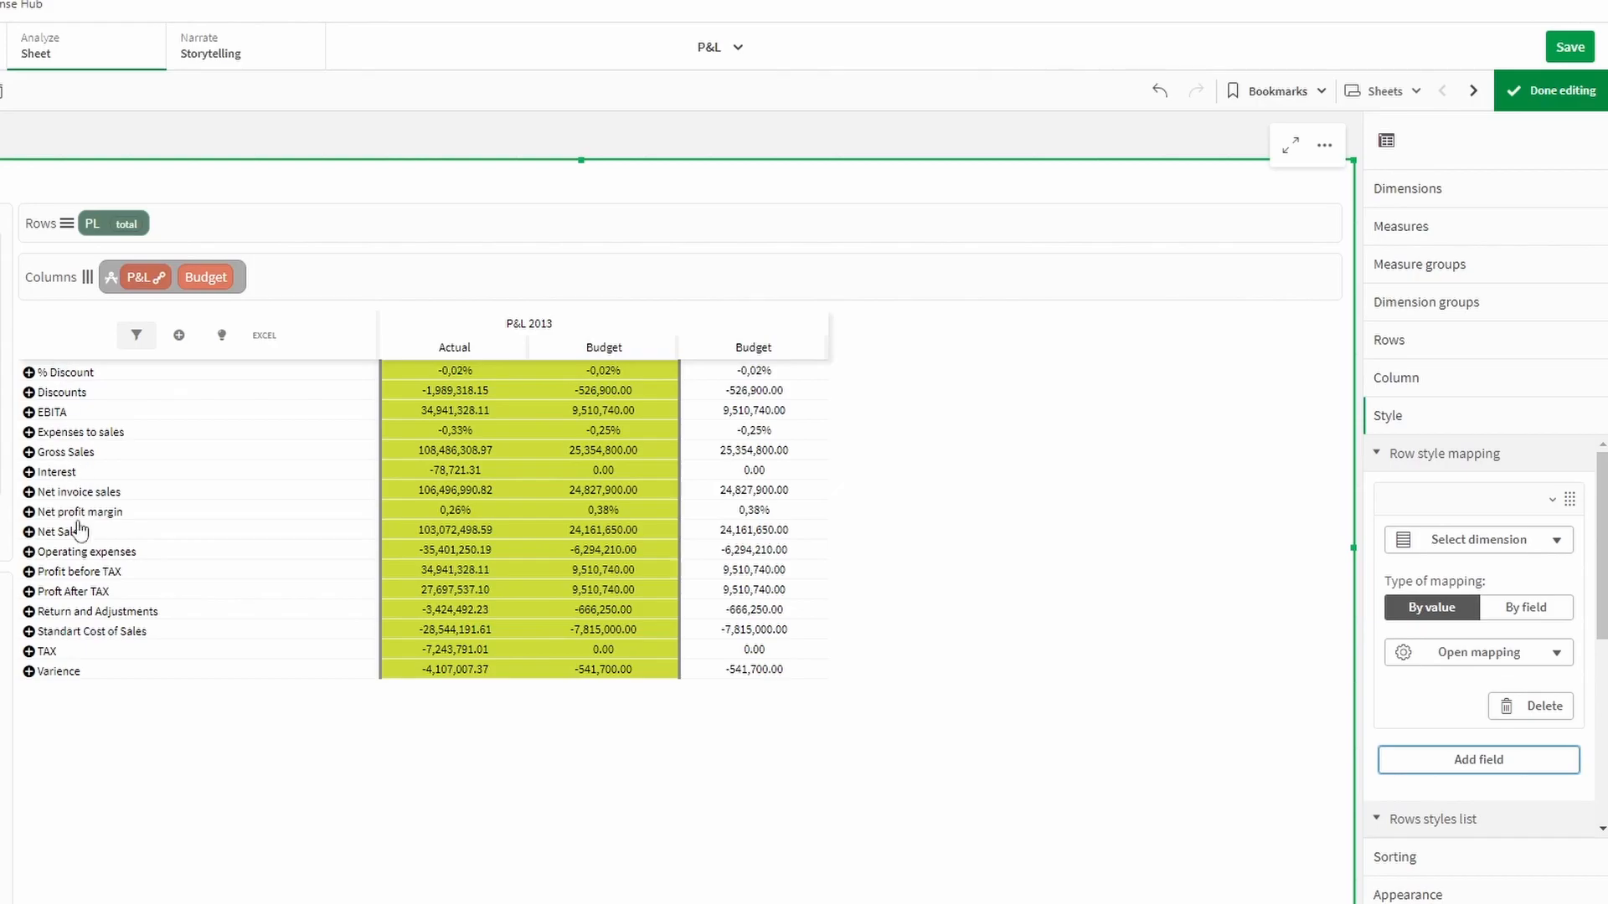
left_click(1461, 543)
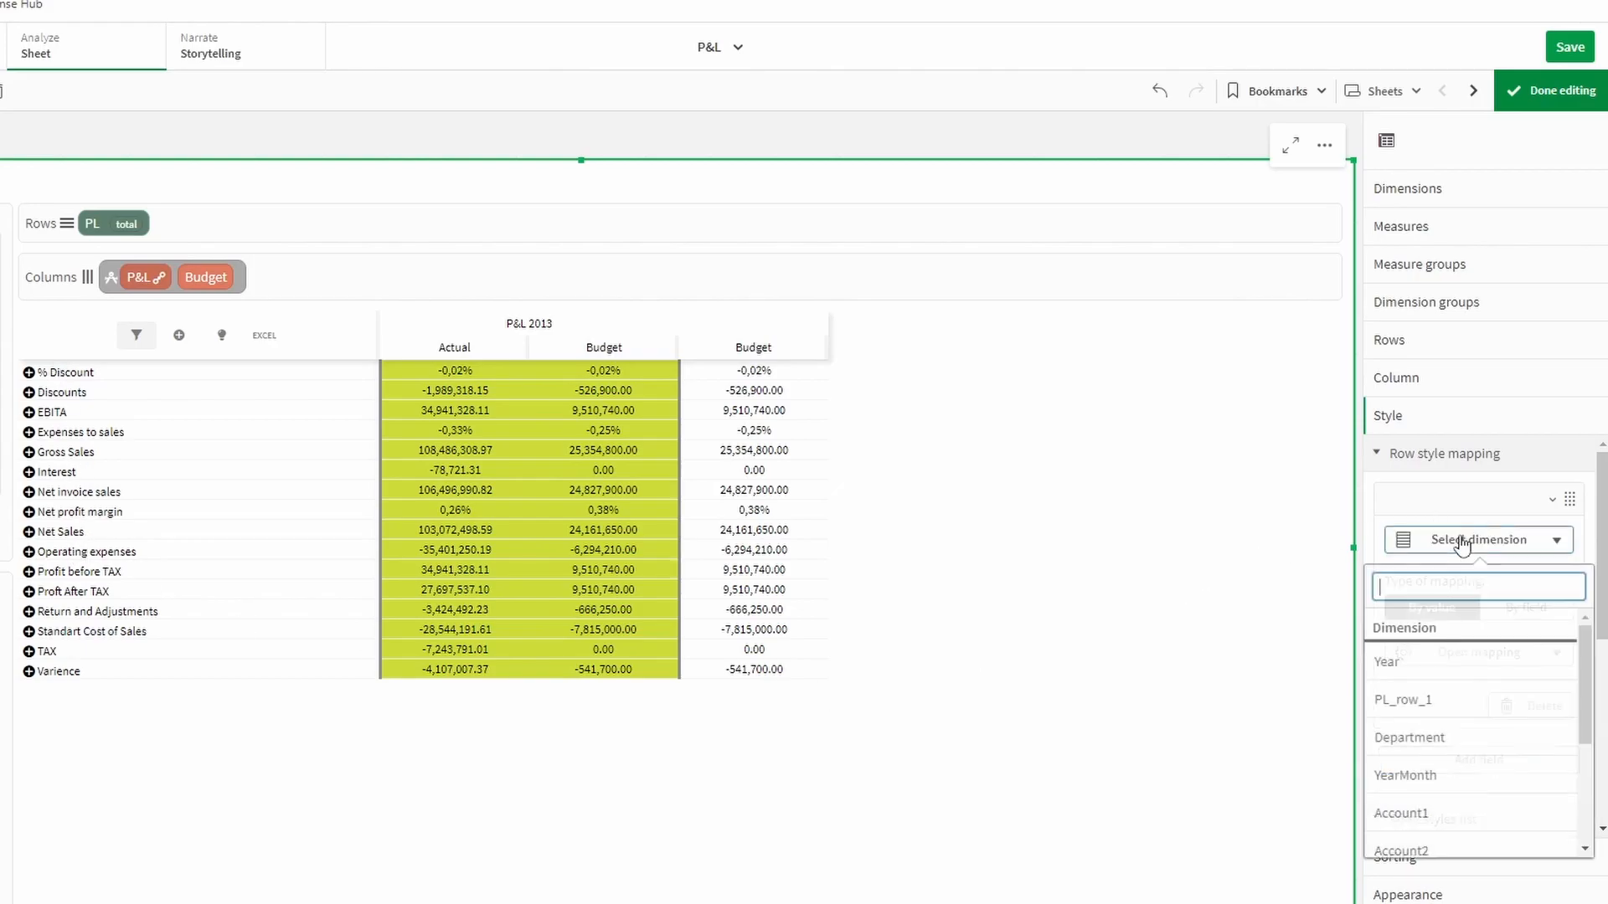
left_click(1456, 699)
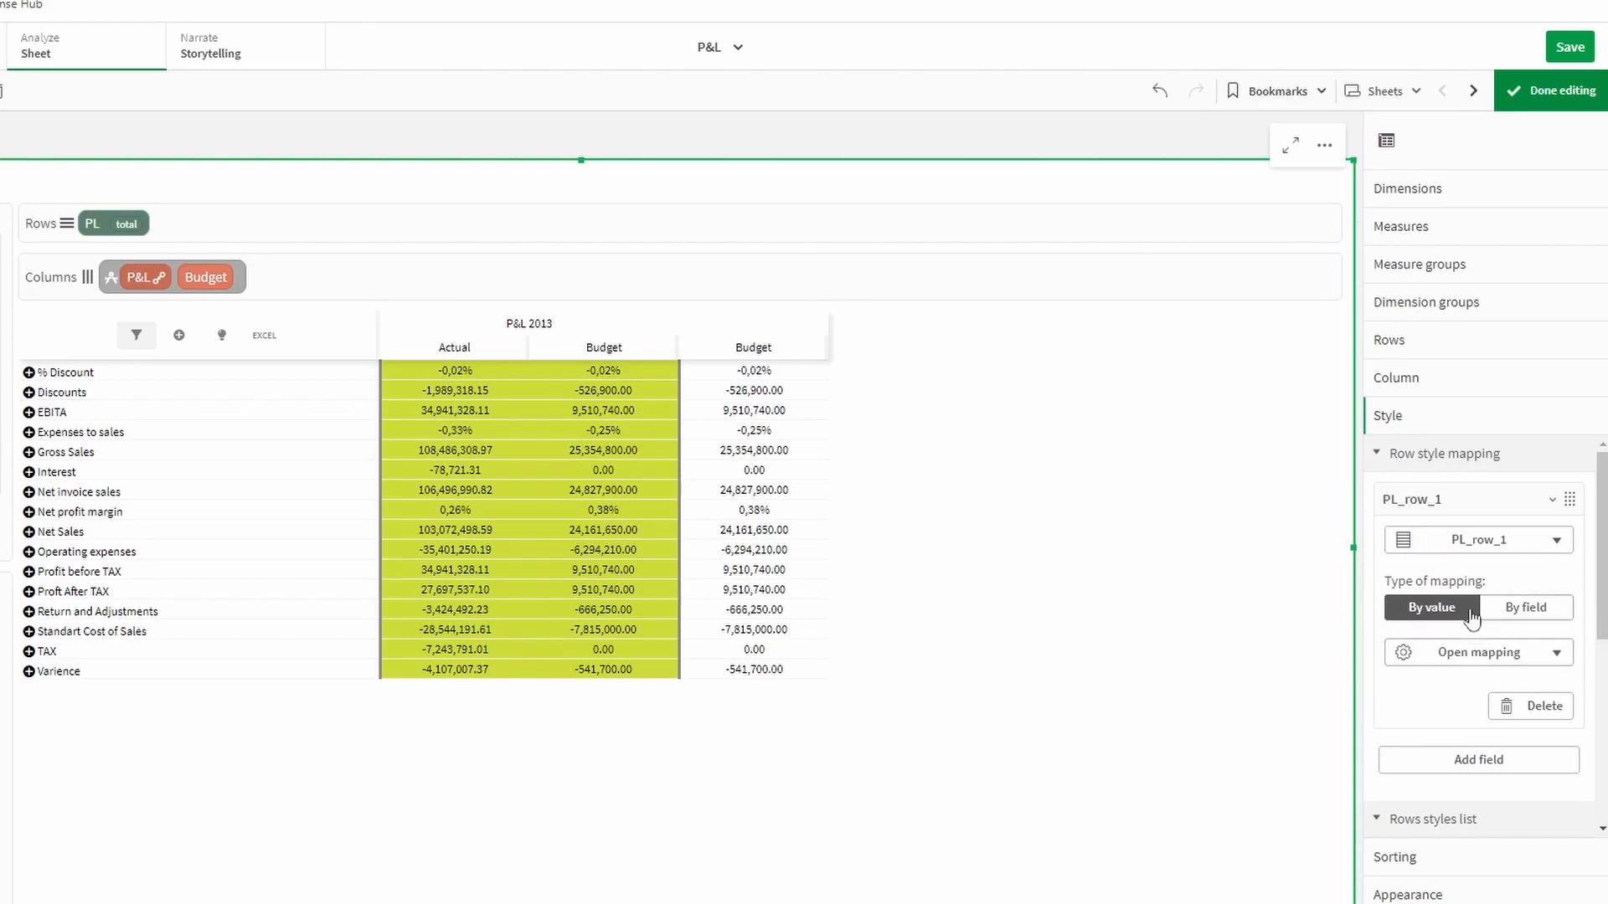
In the PL_row_1 mapping by value, apply the Percent style to % Discount, Expenses to sales and Net profit margin
left_click(1463, 664)
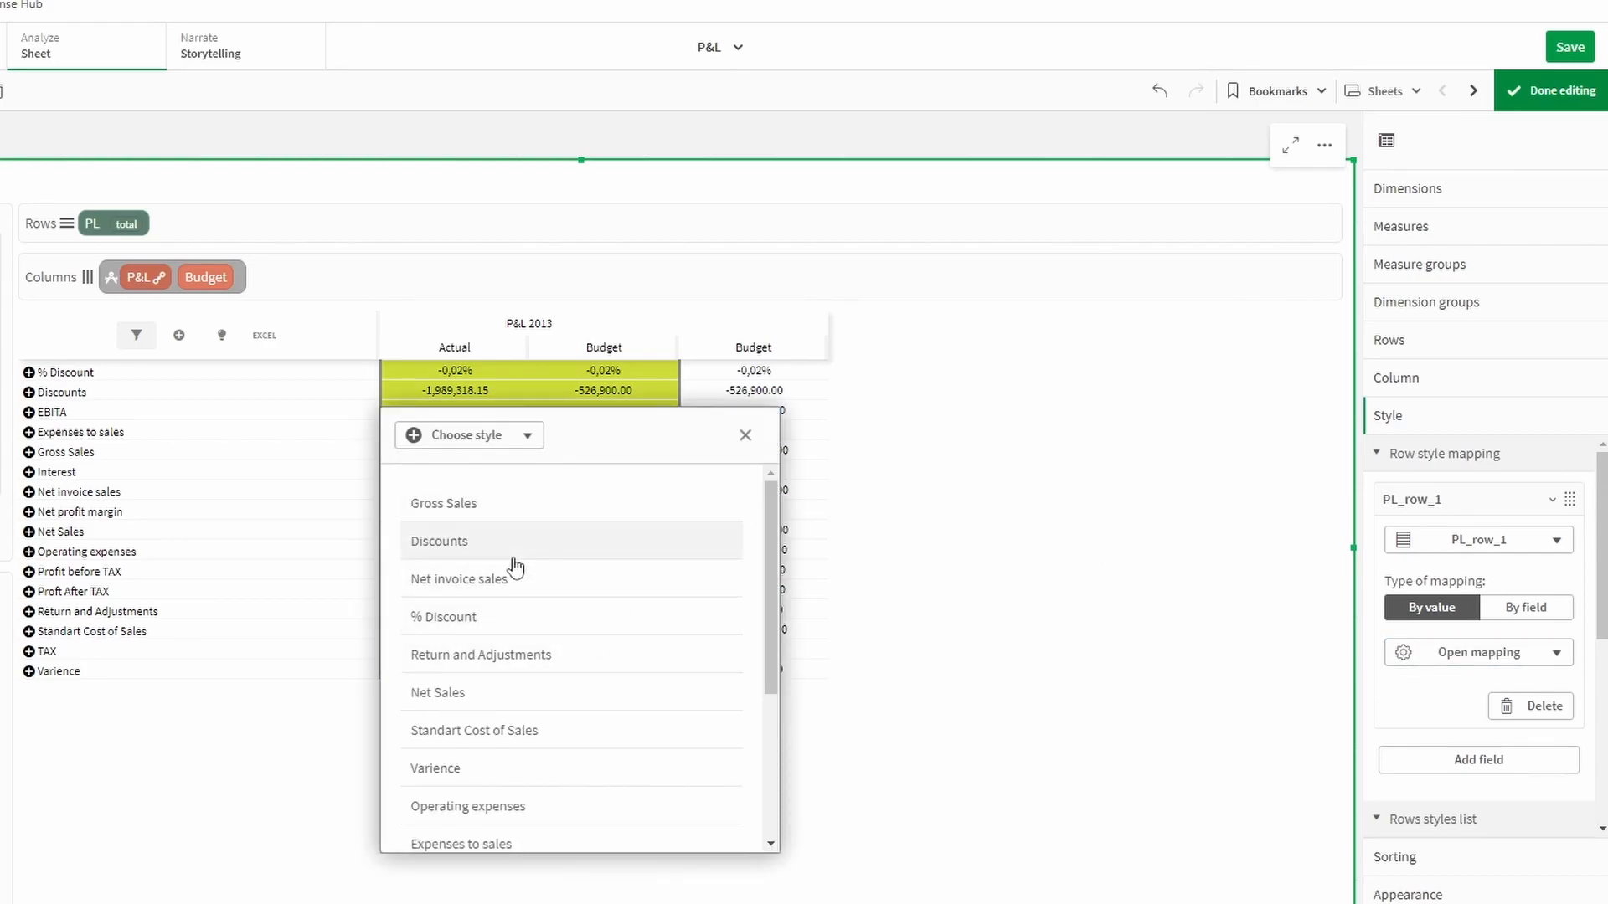
scroll(513, 567, "down", 3)
scroll(513, 567, "up", 3)
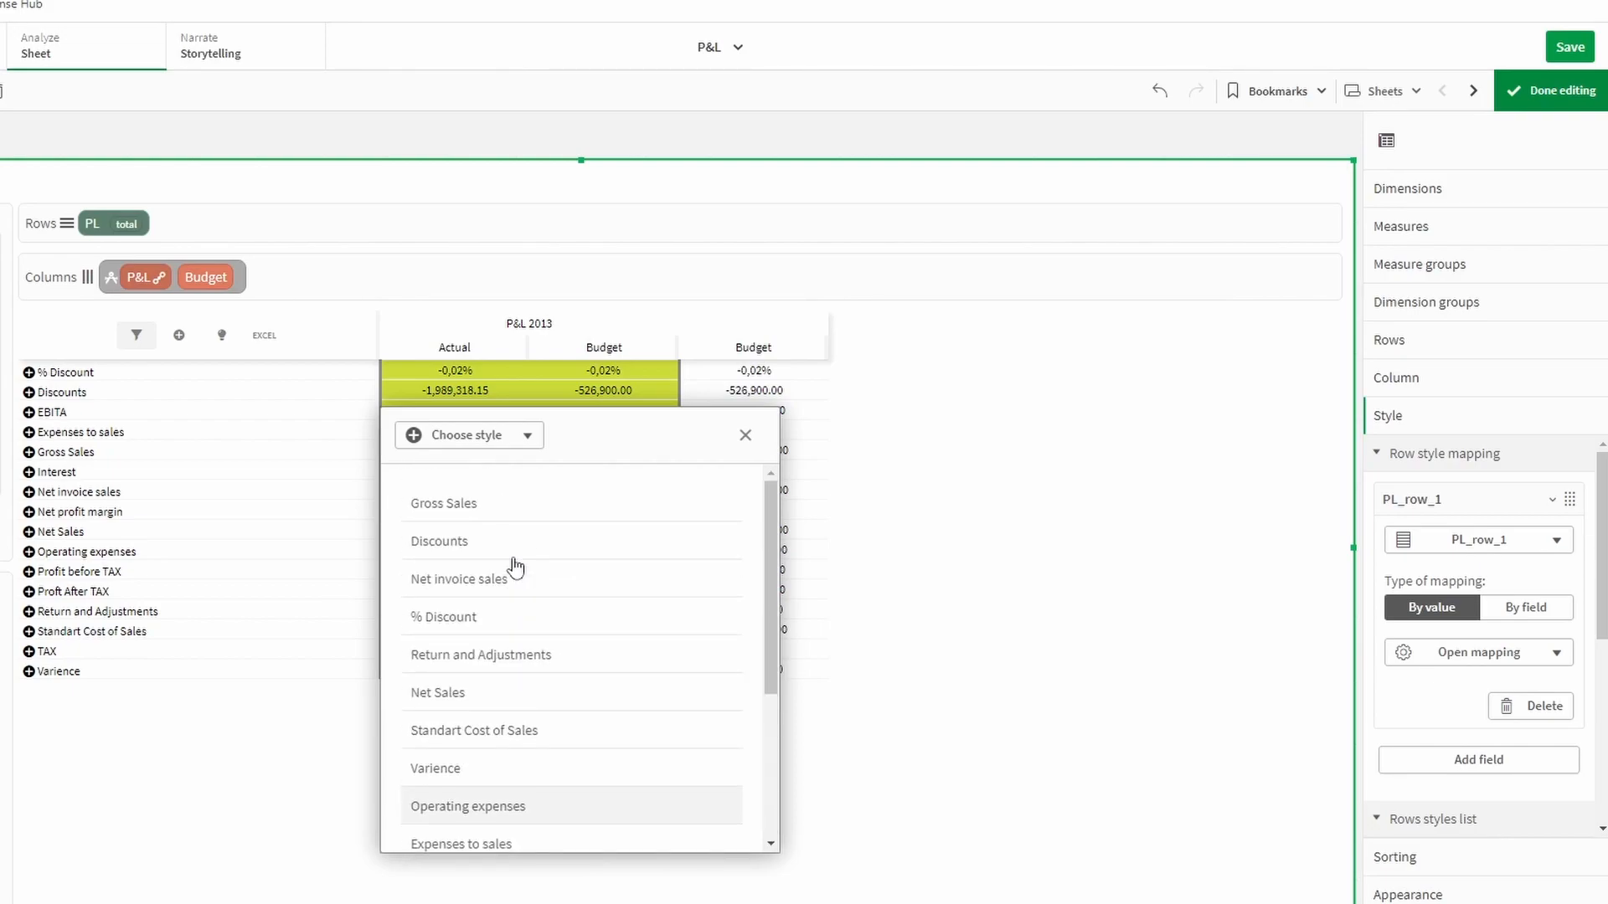
scroll(546, 593, "down", 3)
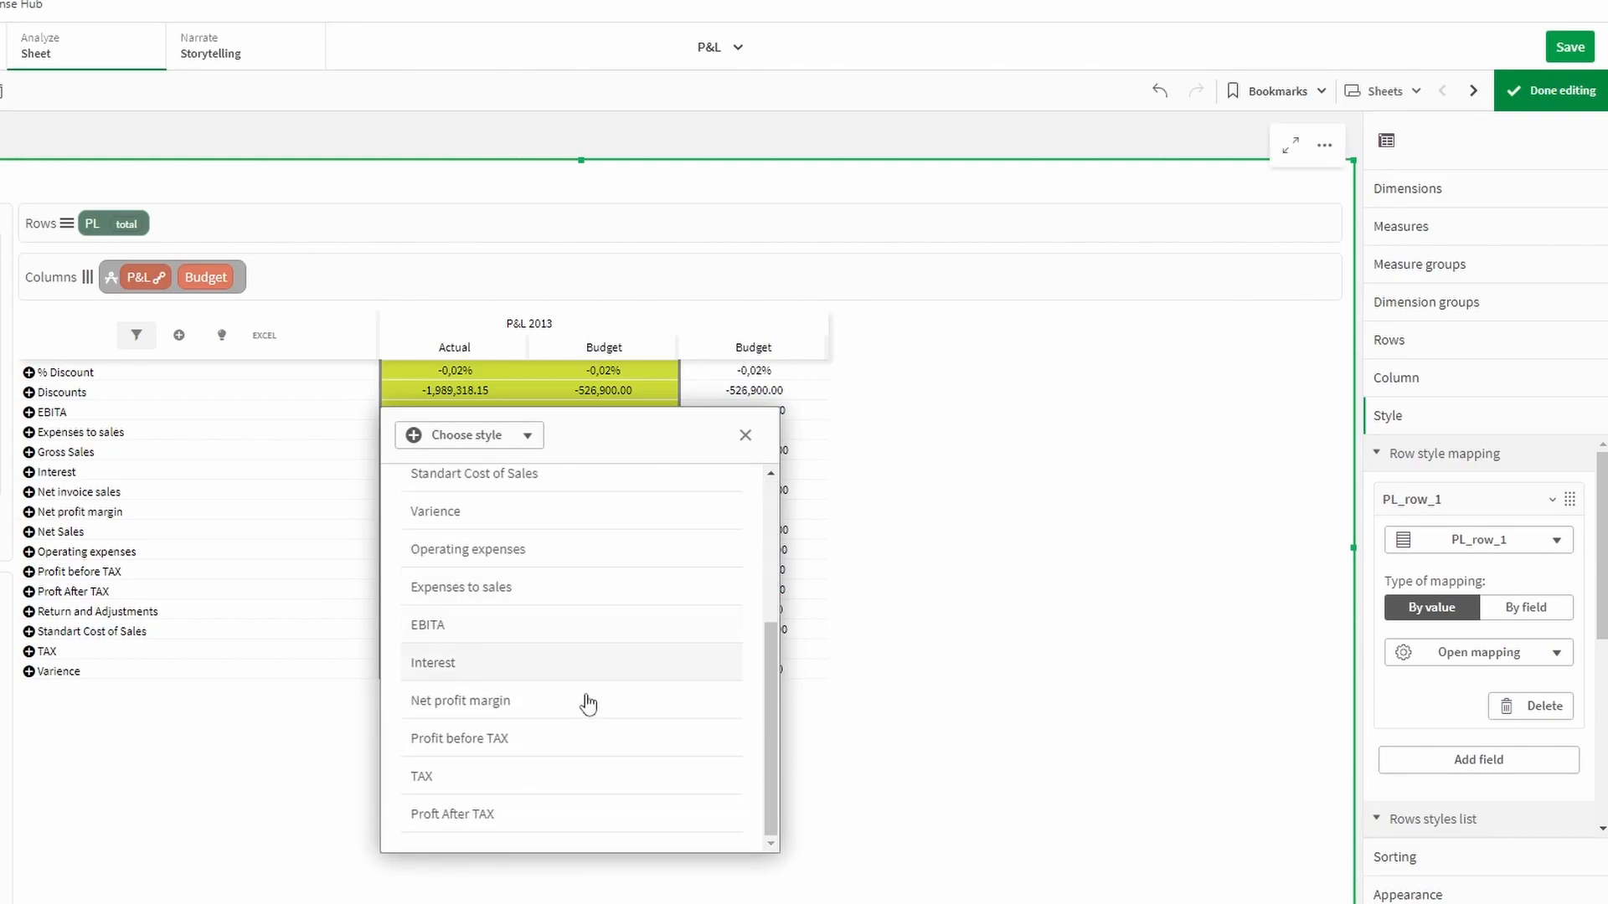
scroll(565, 720, "up", 3)
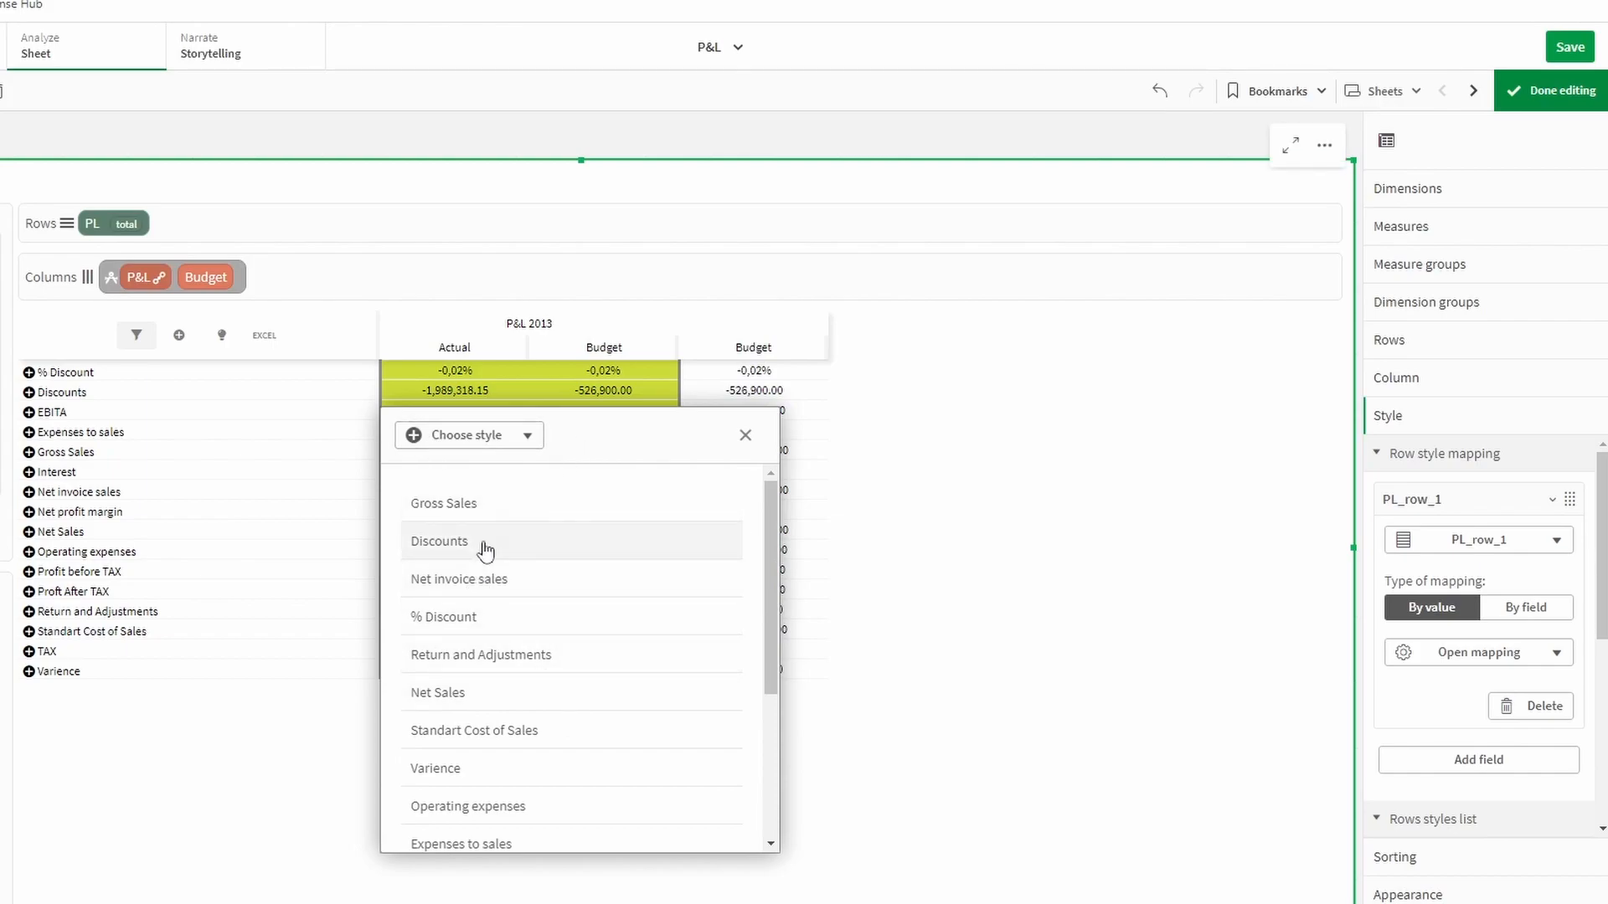
scroll(486, 622, "down", 5)
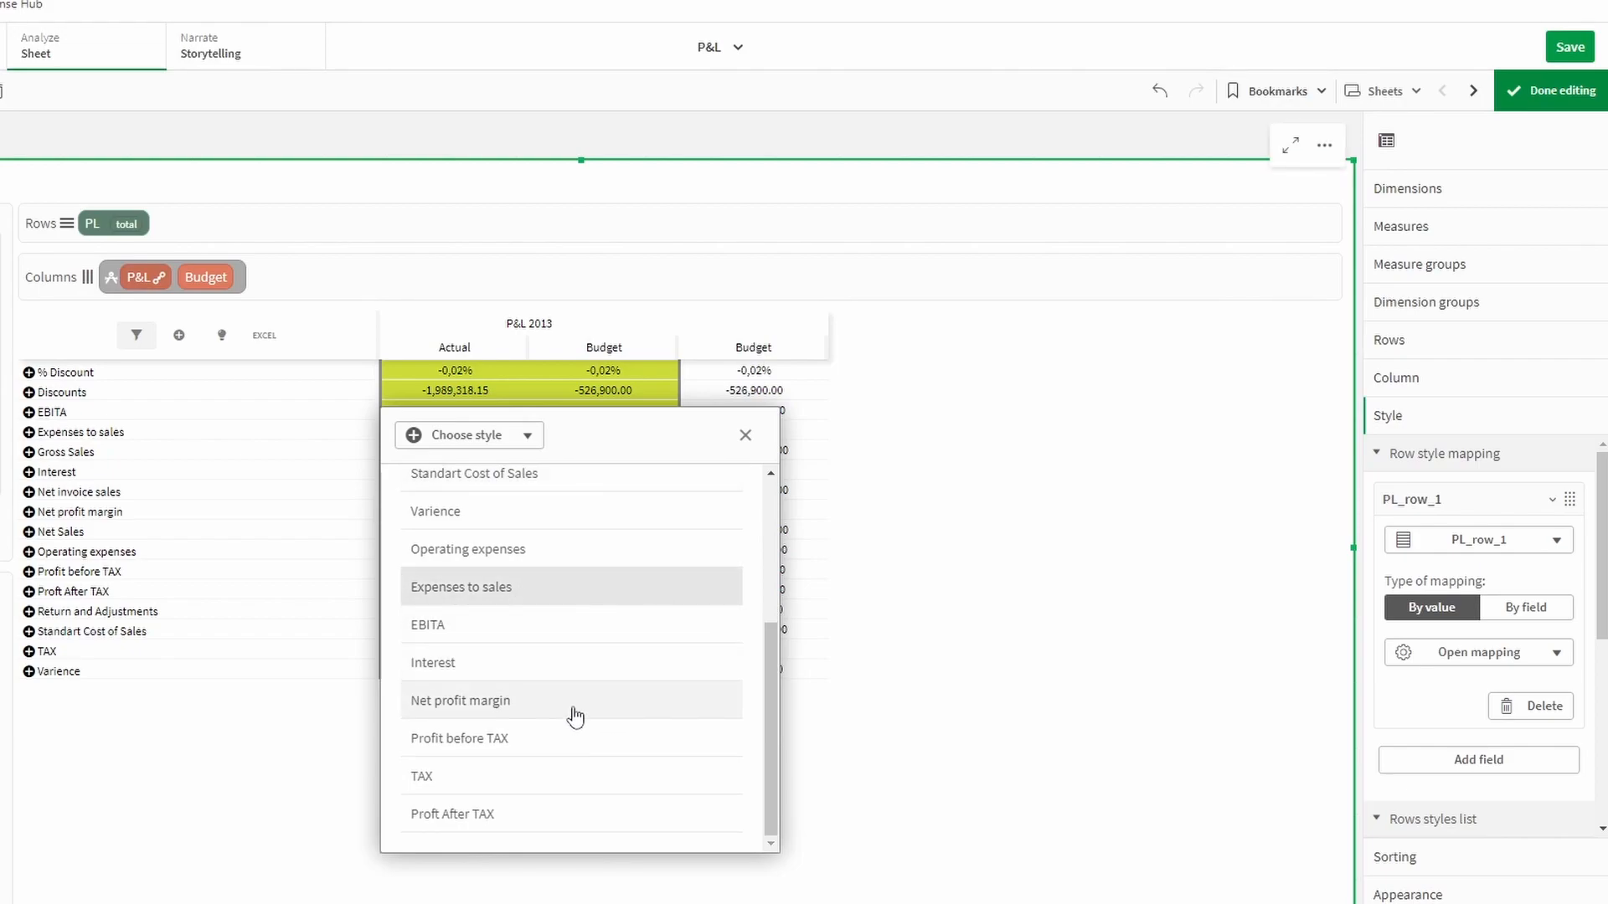
scroll(569, 716, "up", 5)
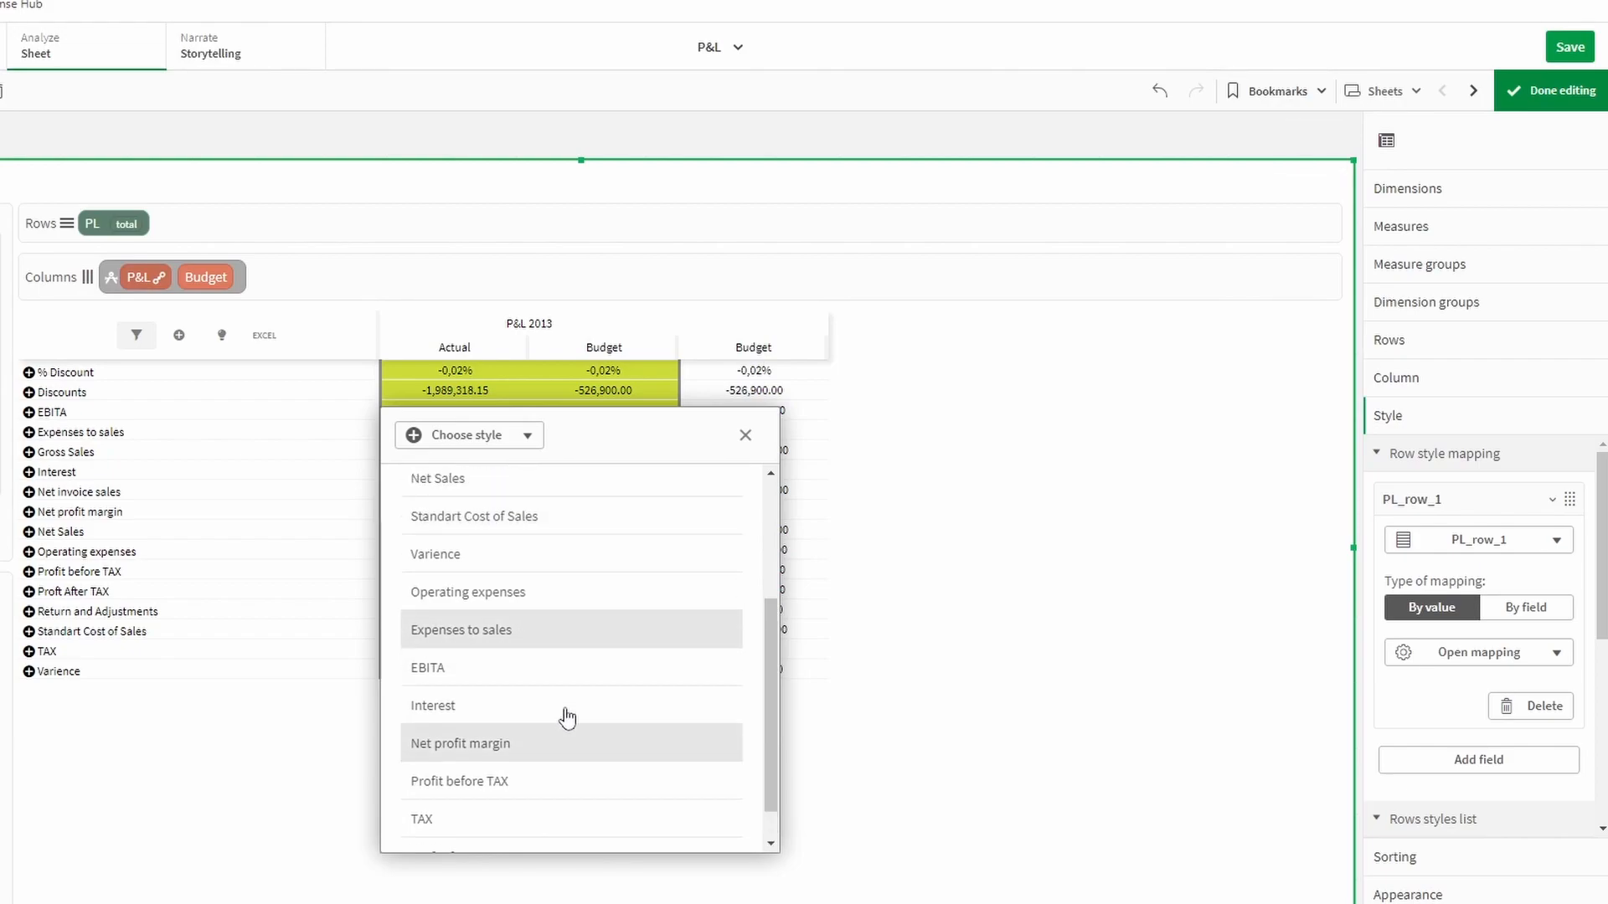
left_click(459, 437)
left_click(460, 634)
left_click(630, 434)
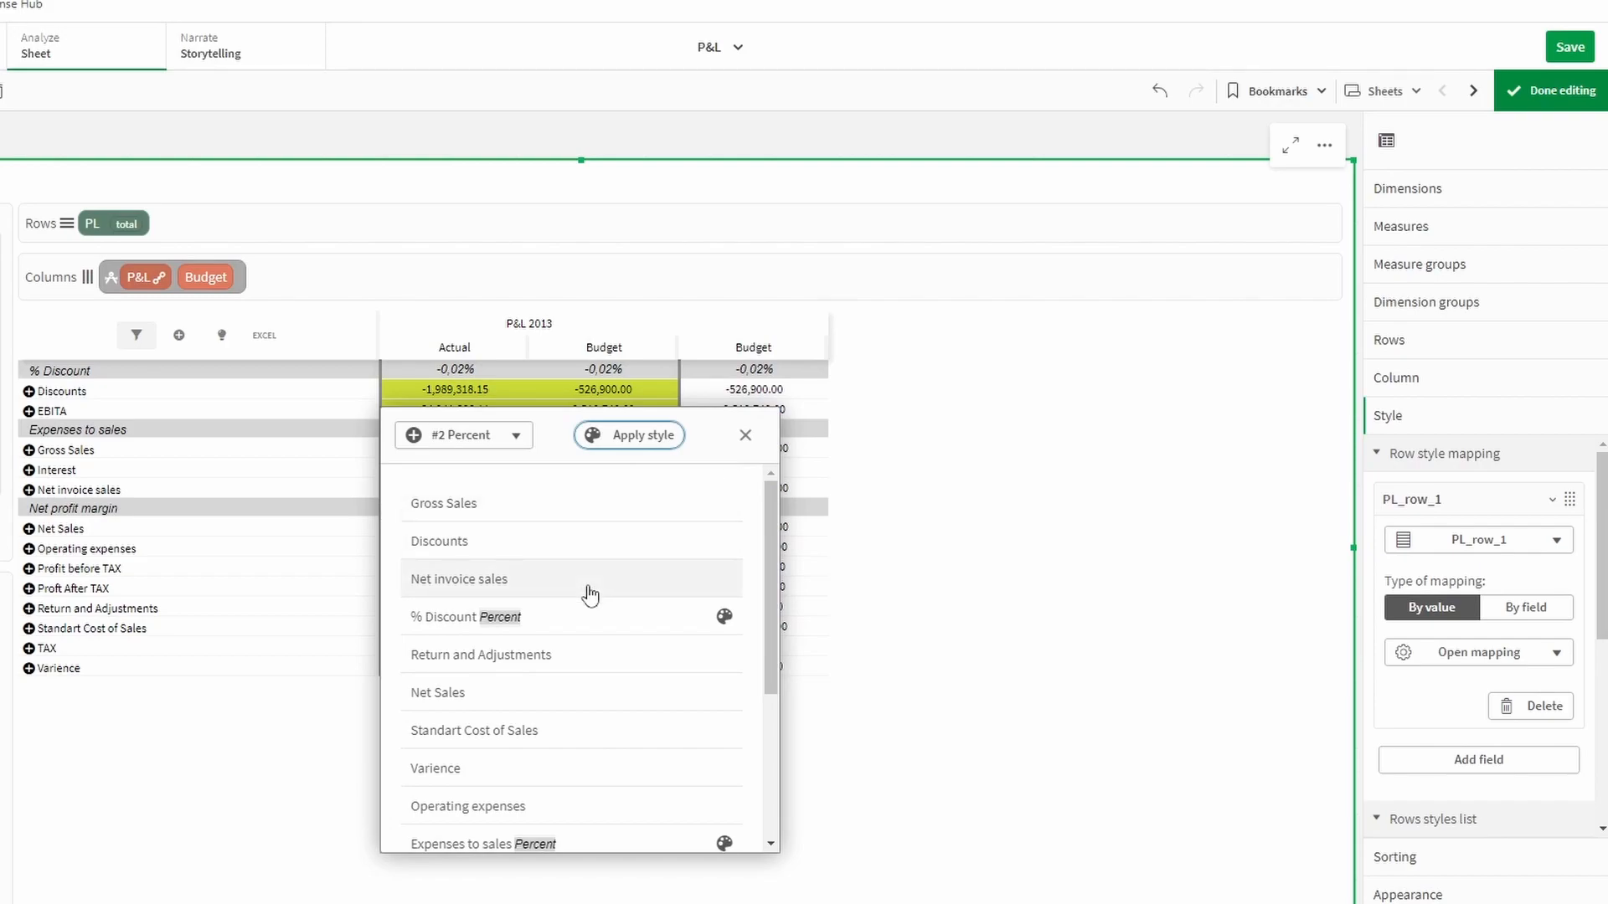
Apply the Bold style to the Gross Sales, Varience and EBITA values in the PL_row_1 mapping
scroll(564, 563, "down", 2)
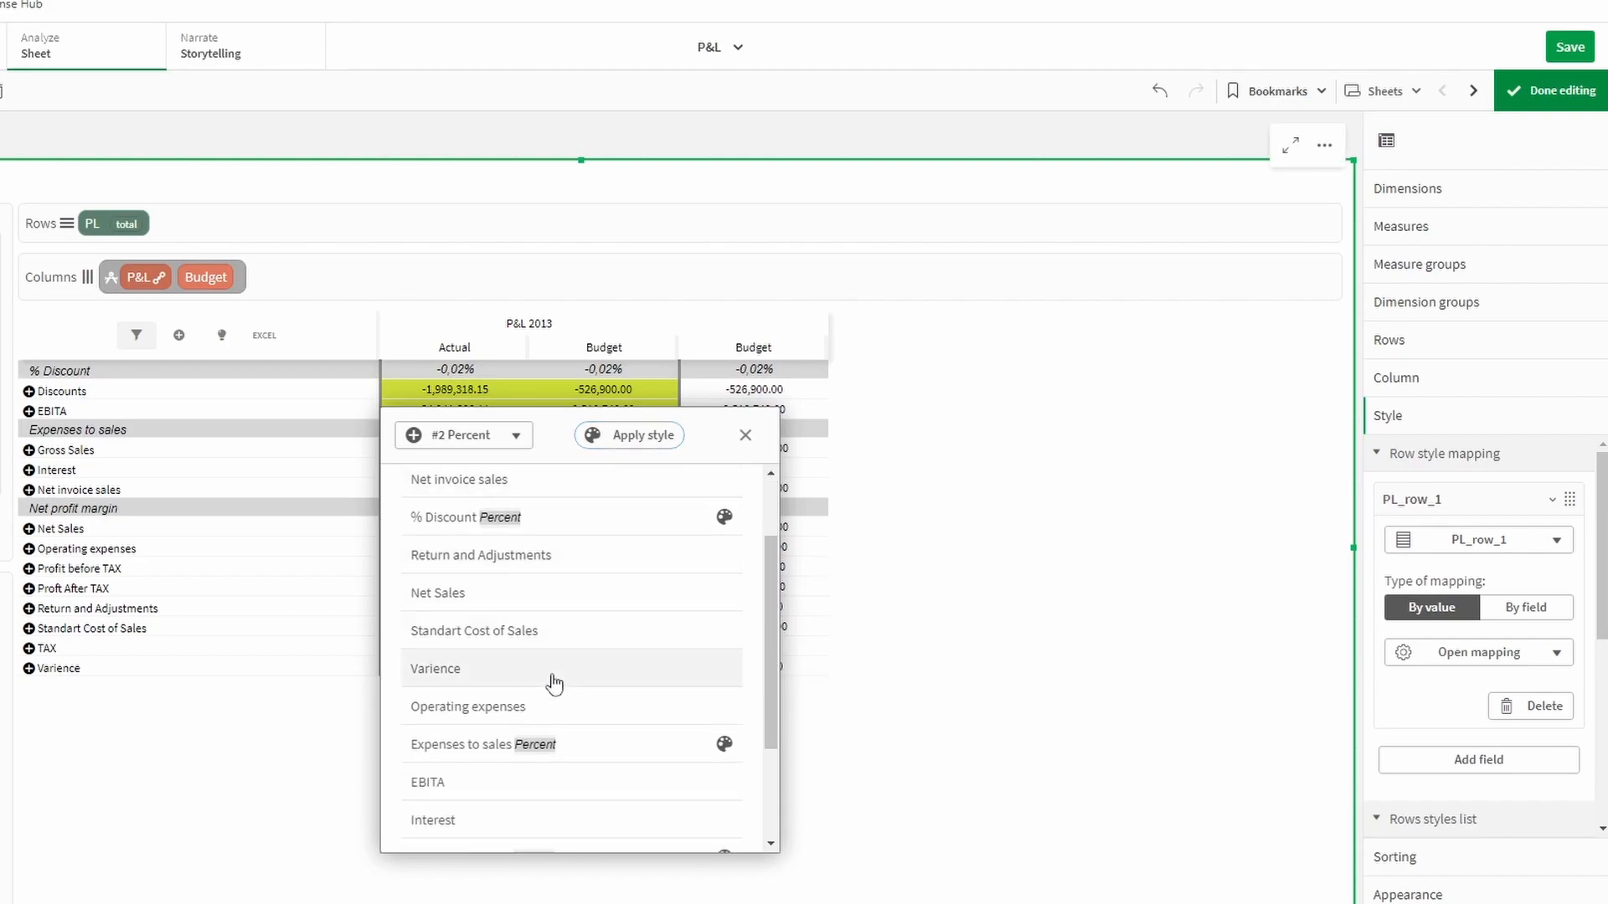
scroll(555, 684, "down", 3)
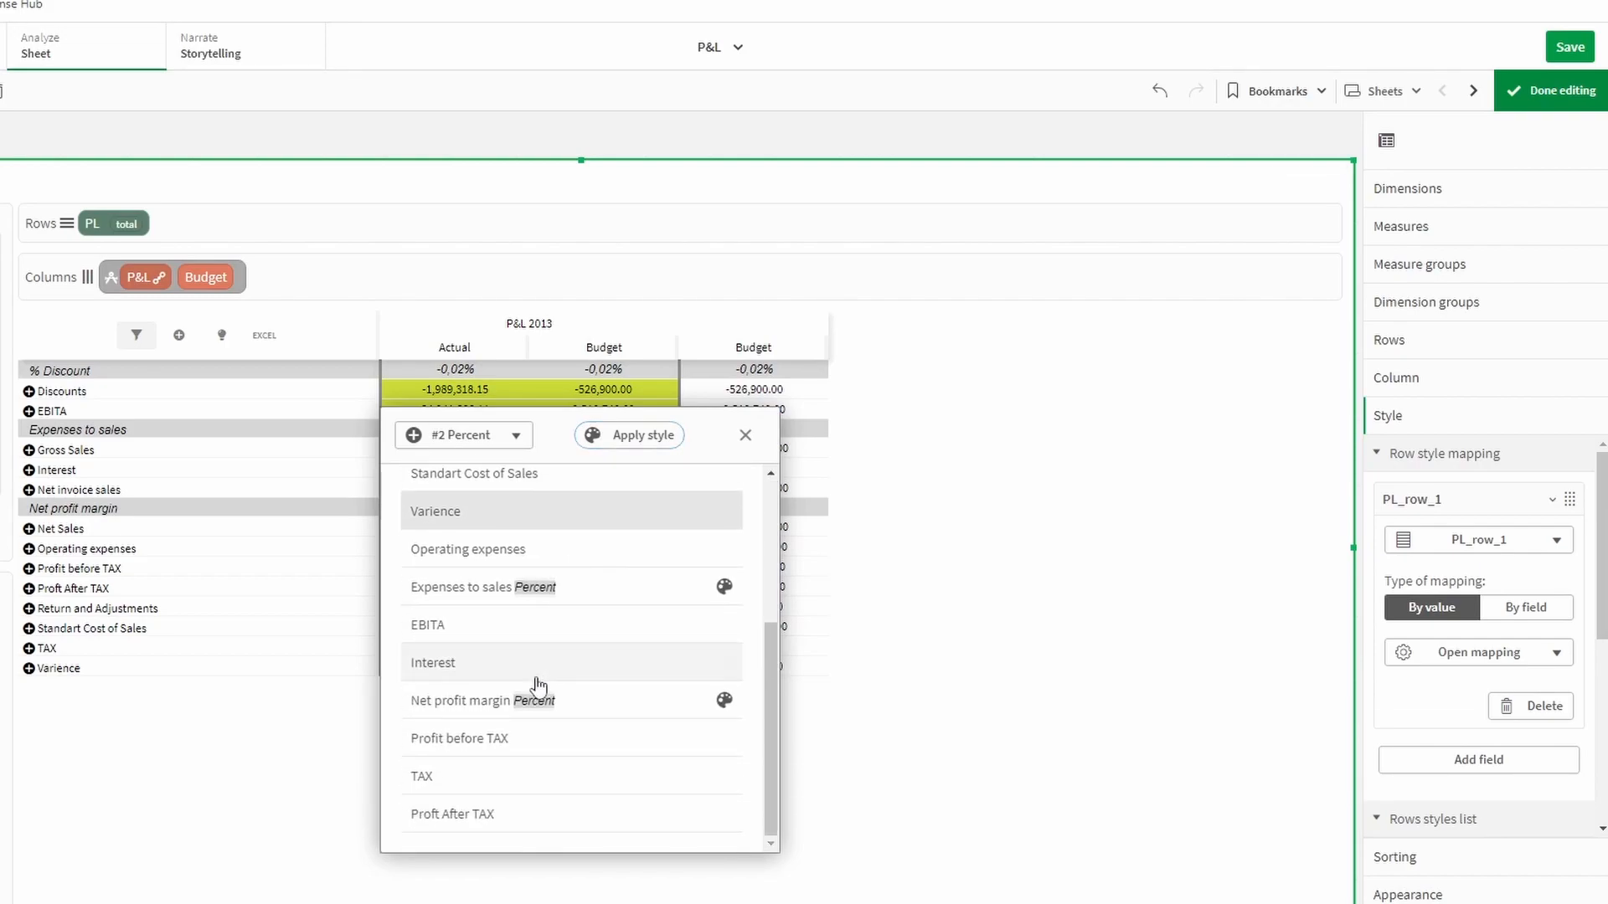
left_click(509, 435)
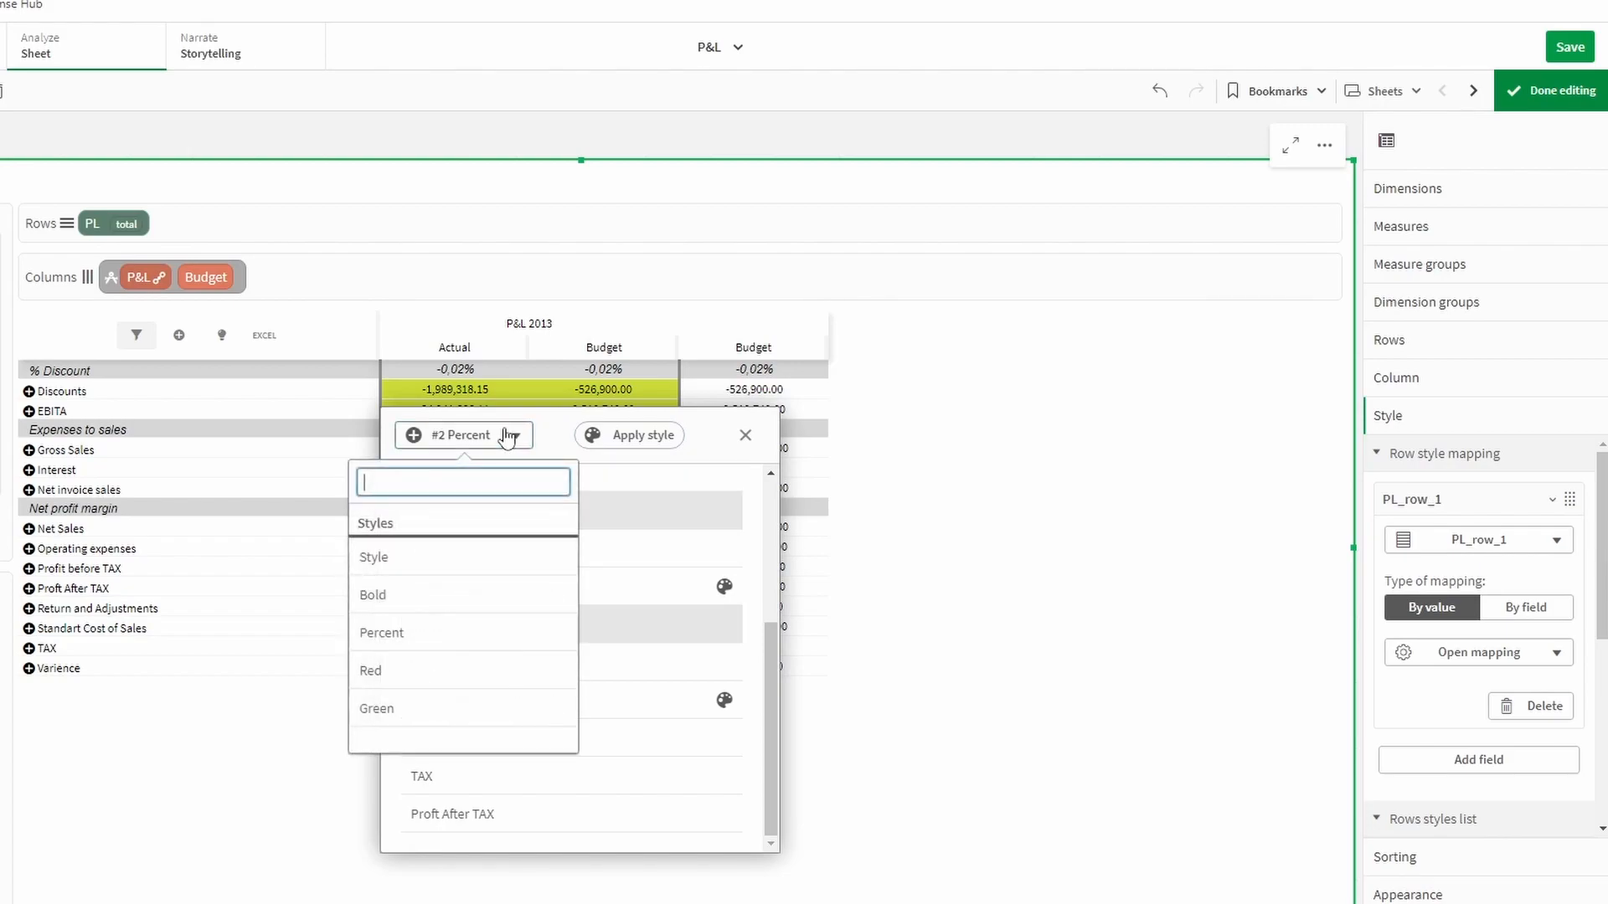
left_click(389, 596)
left_click(628, 437)
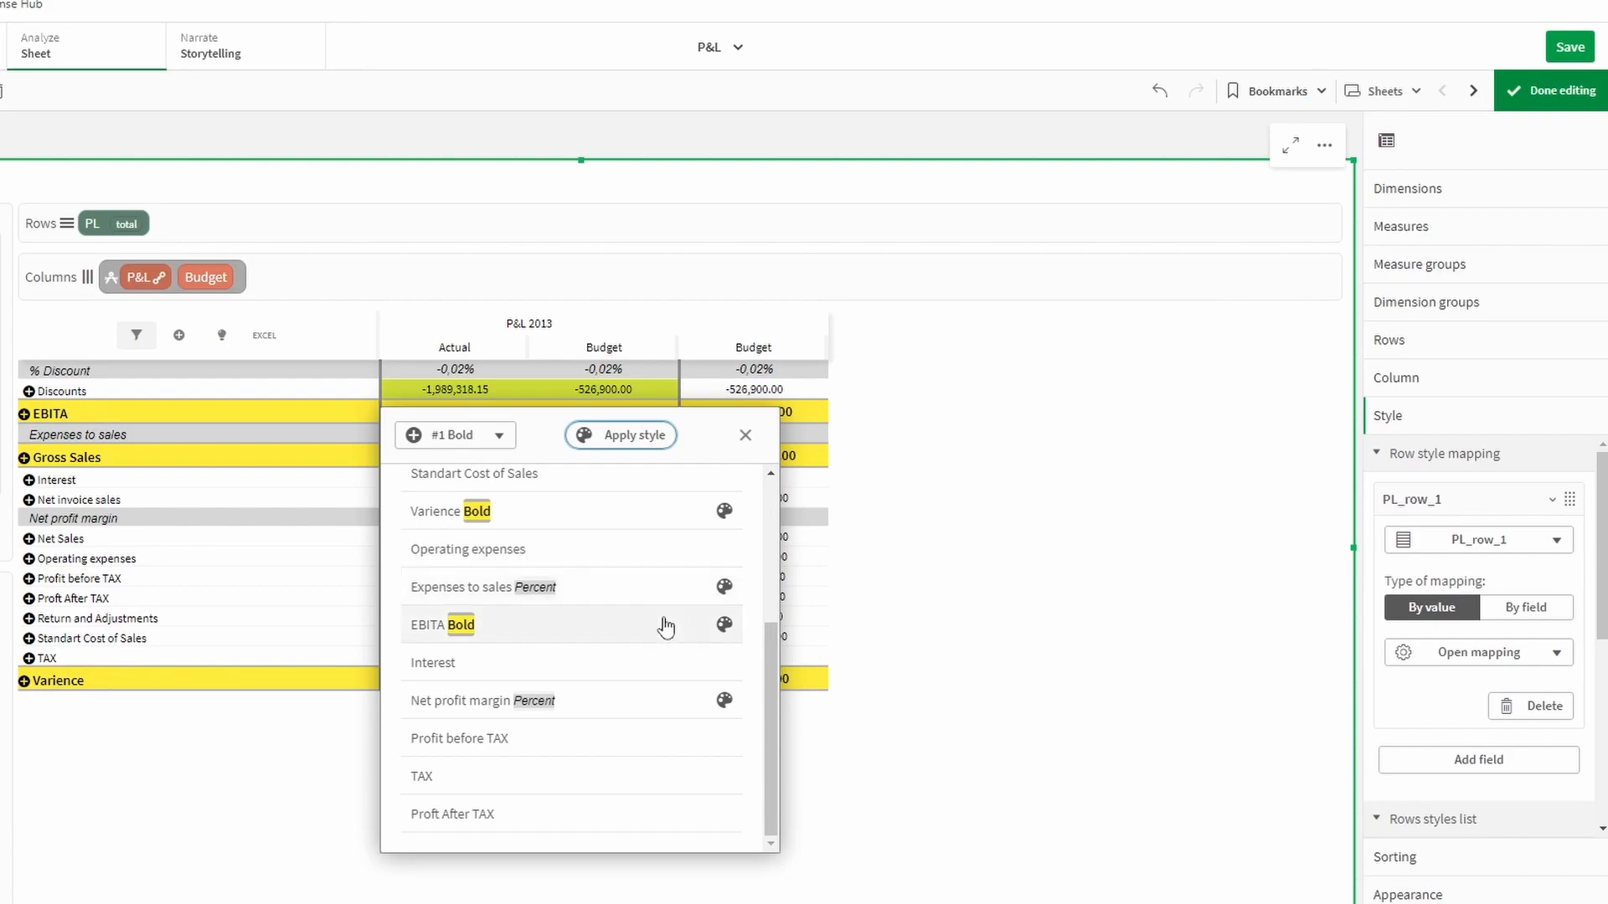
Apply the Red style to the Standart Cost of Sales value and close the mapping dialog
scroll(708, 607, "up", 3)
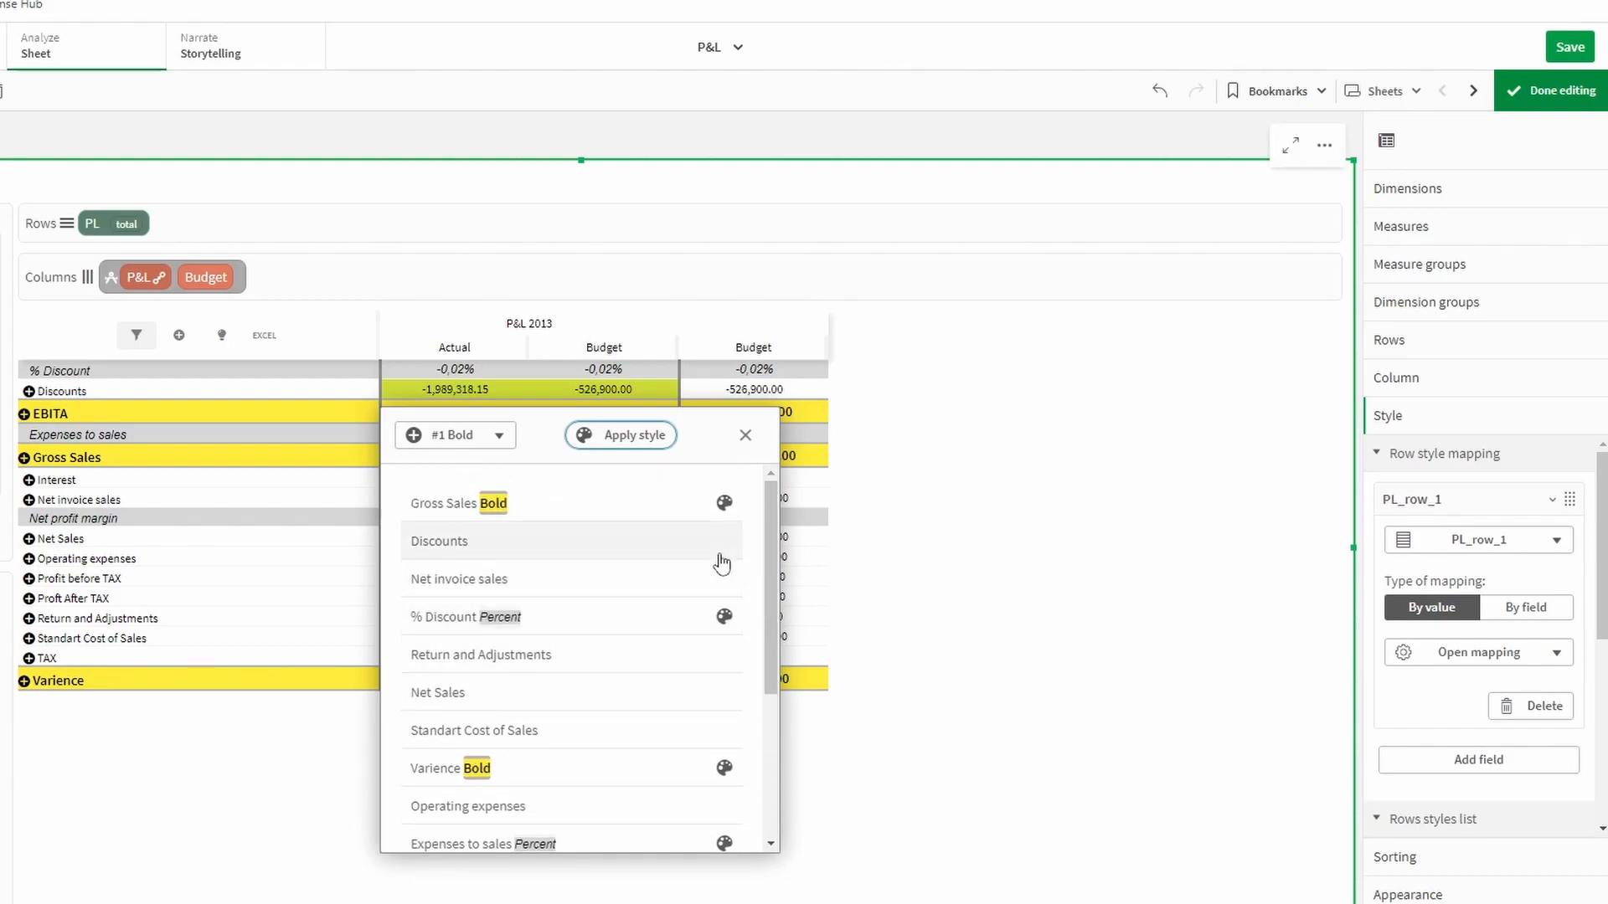
scroll(721, 564, "down", 3)
scroll(717, 467, "up", 2)
left_click(456, 434)
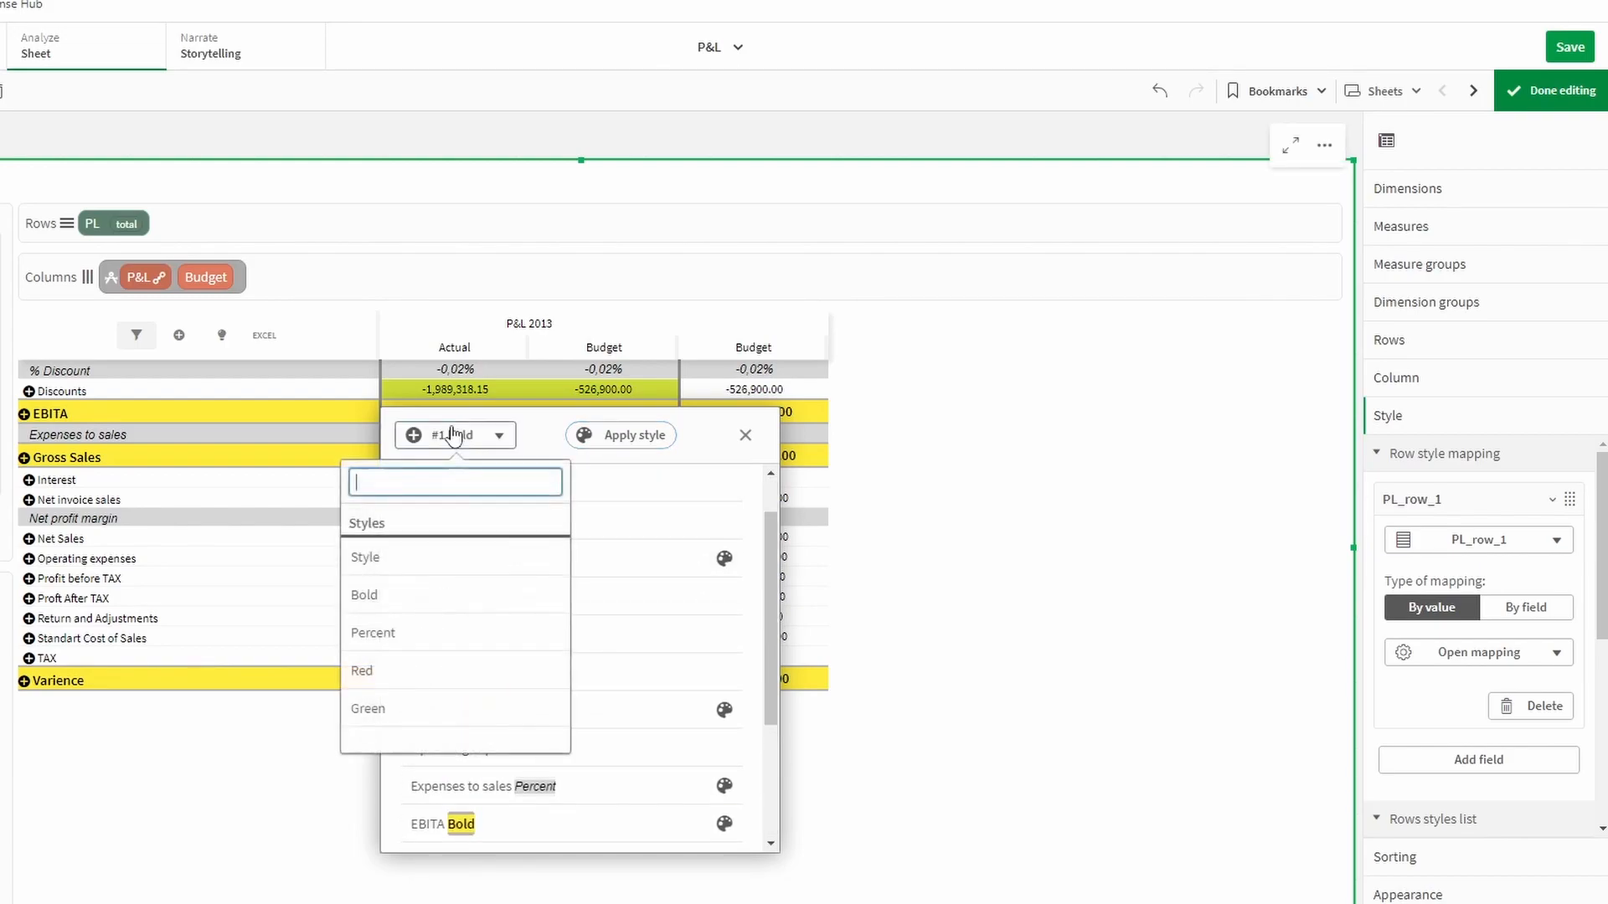
left_click(439, 670)
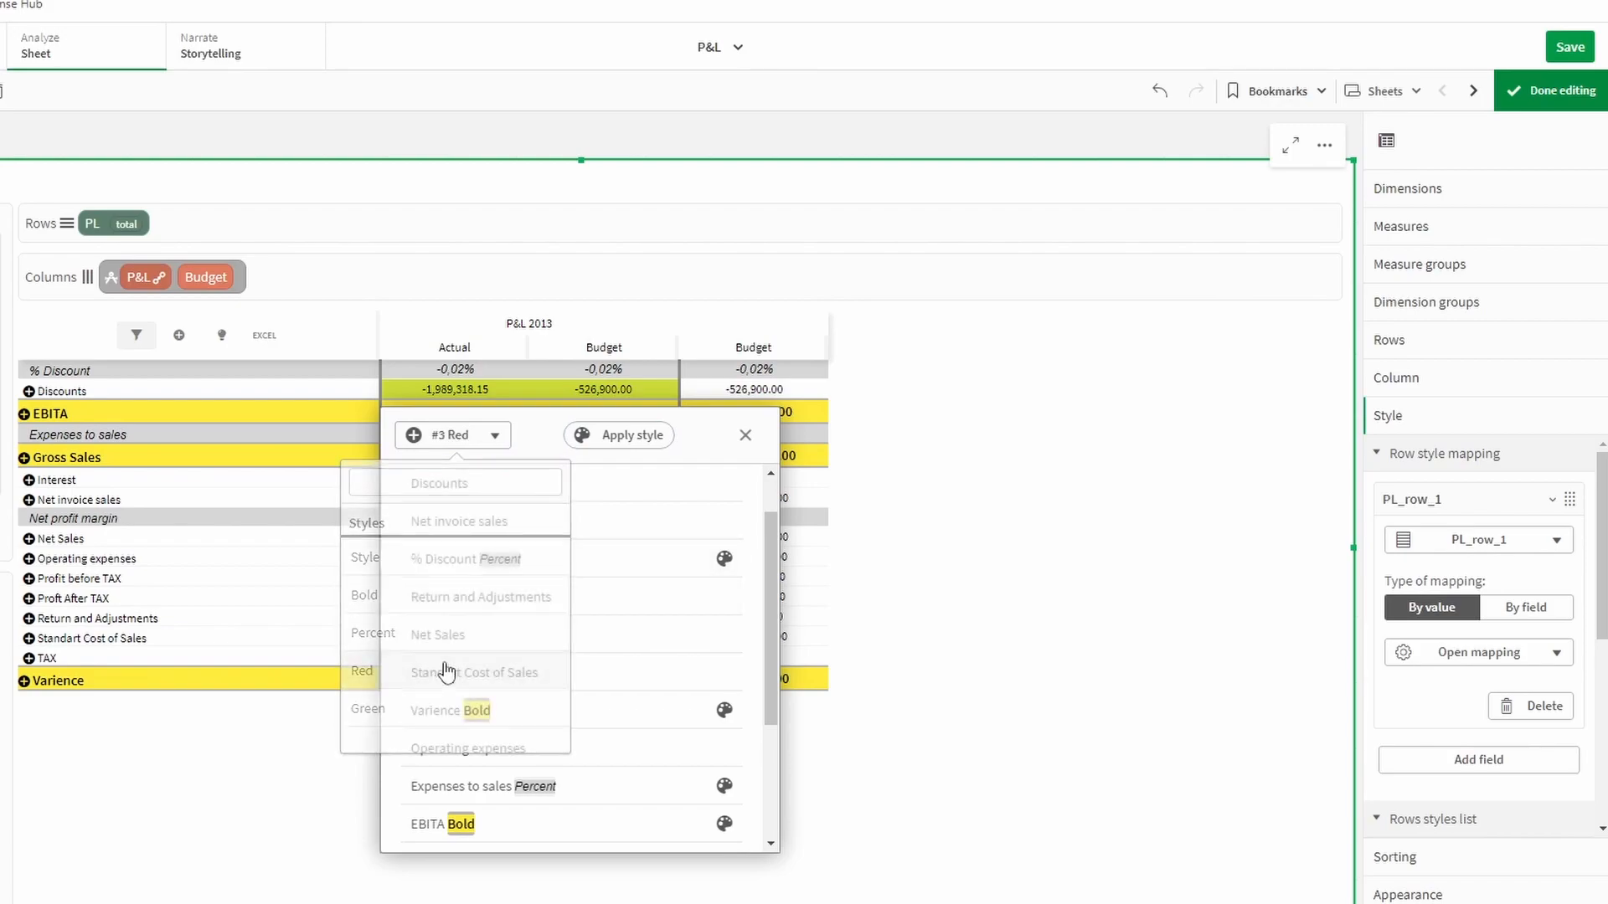
scroll(586, 595, "down", 2)
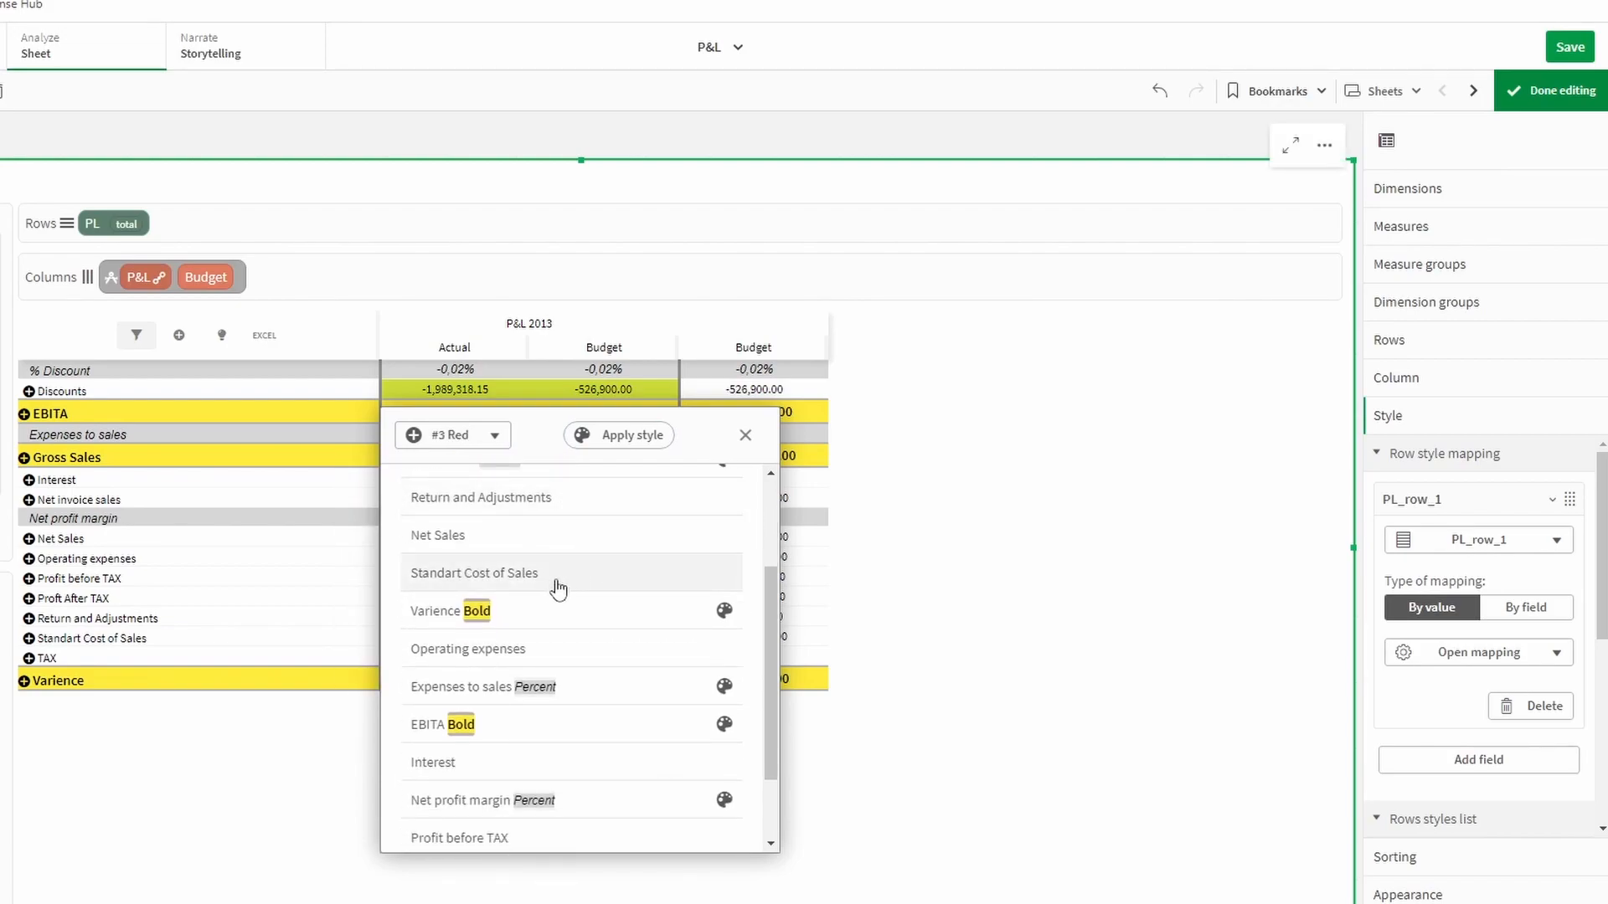
left_click(601, 442)
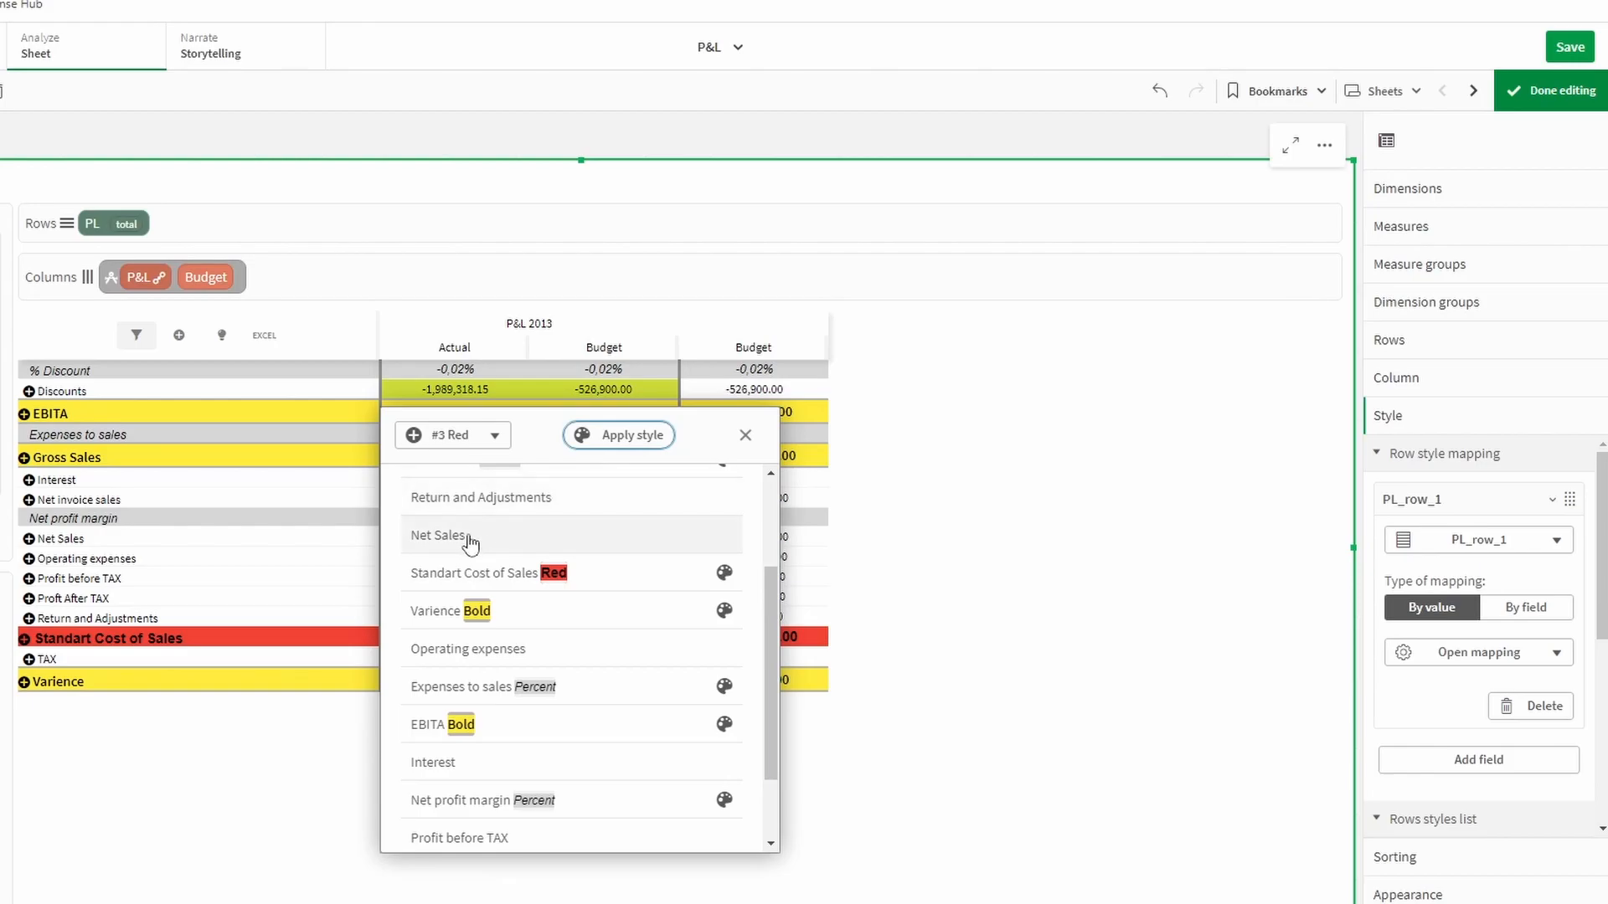
left_click(745, 435)
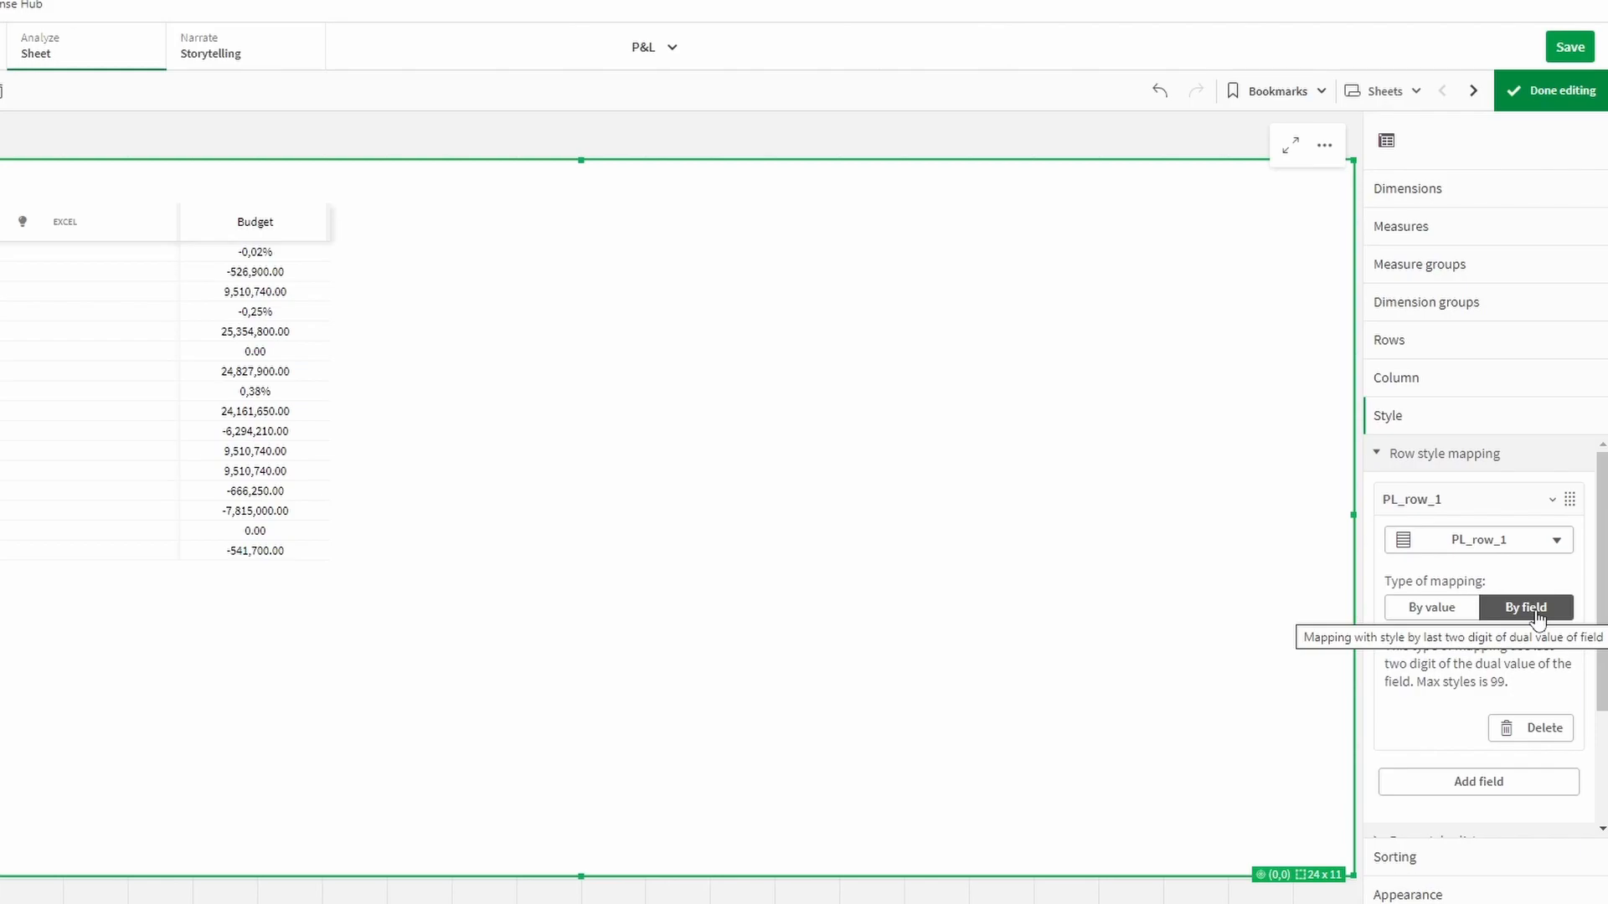
Expand the rows styles list and reorder it by moving the Green style down, below Red
scroll(1442, 562, "down", 2)
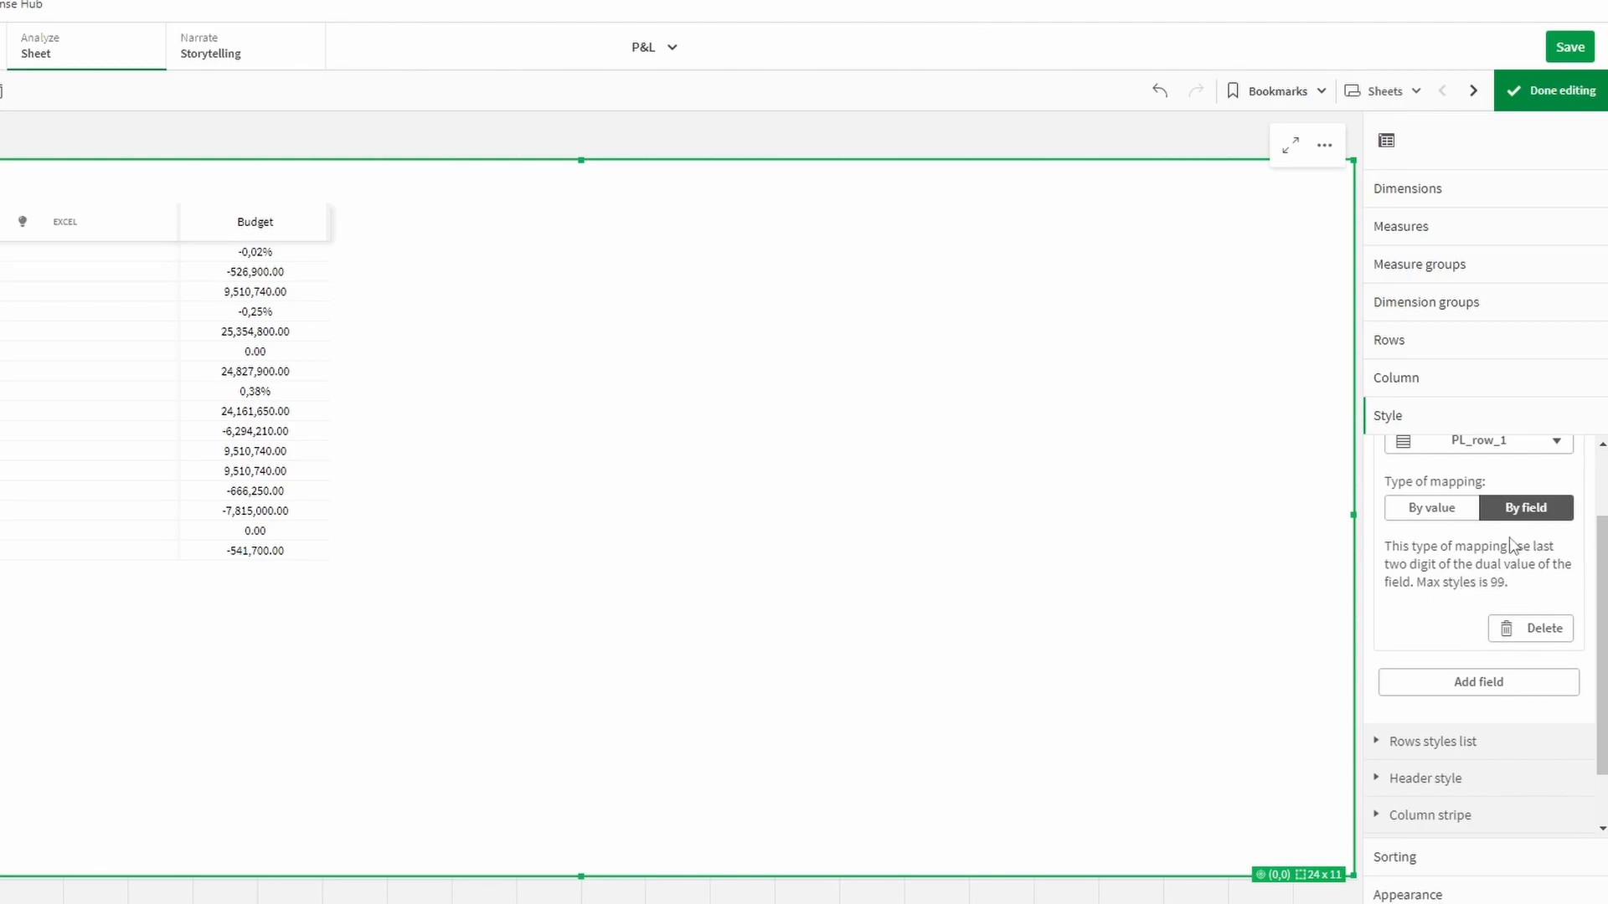
scroll(1459, 576, "down", 1)
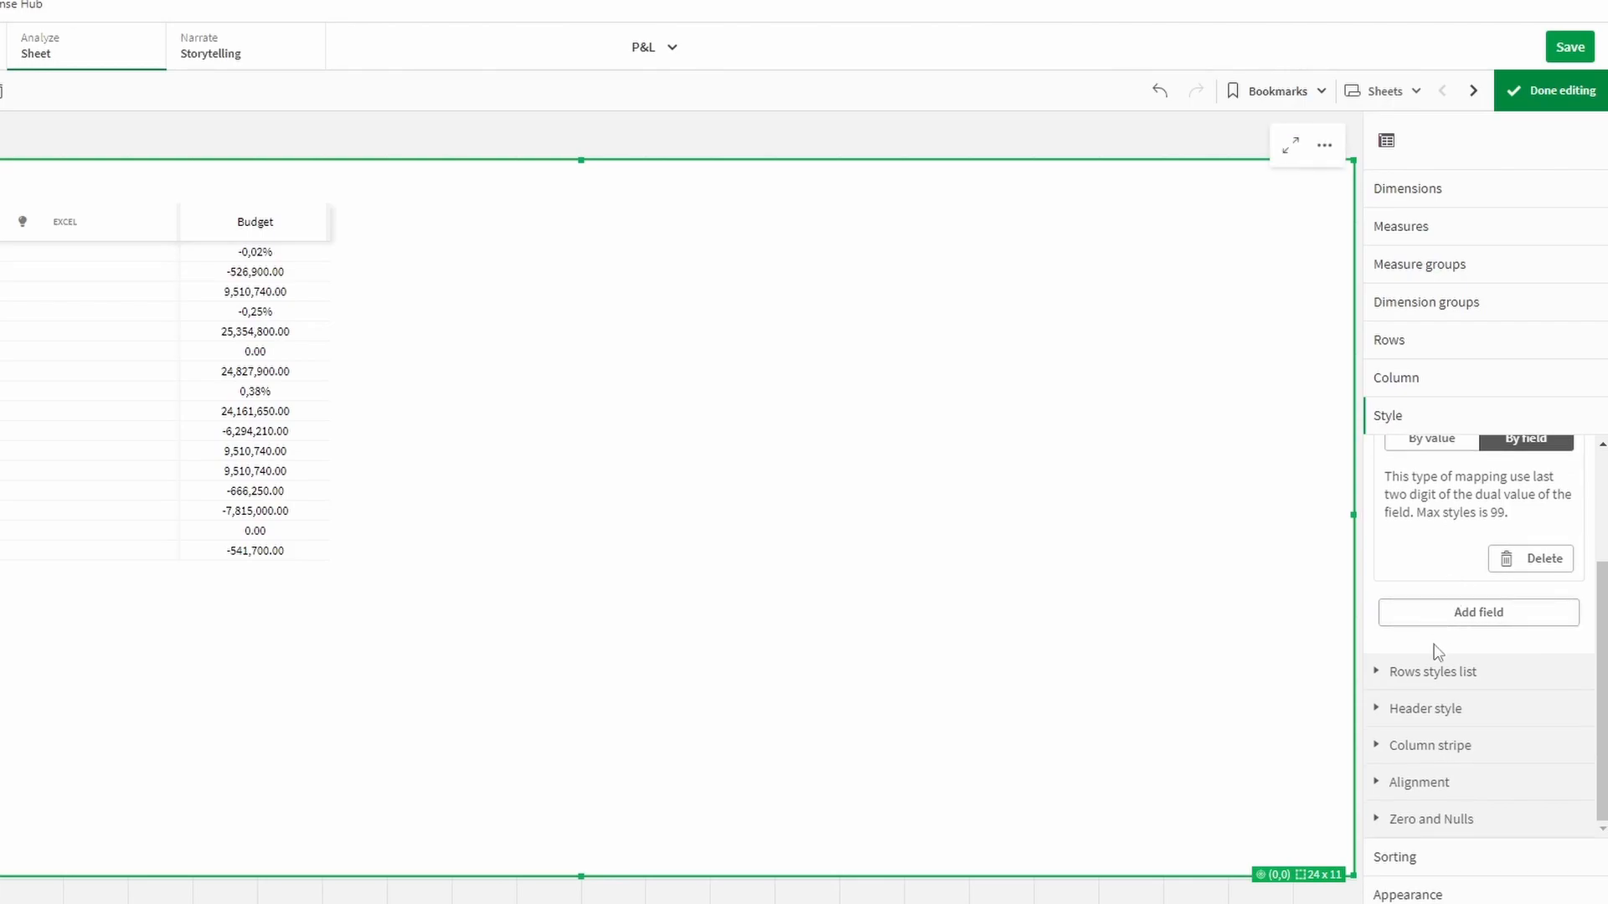
left_click(1453, 680)
scroll(1461, 674, "down", 3)
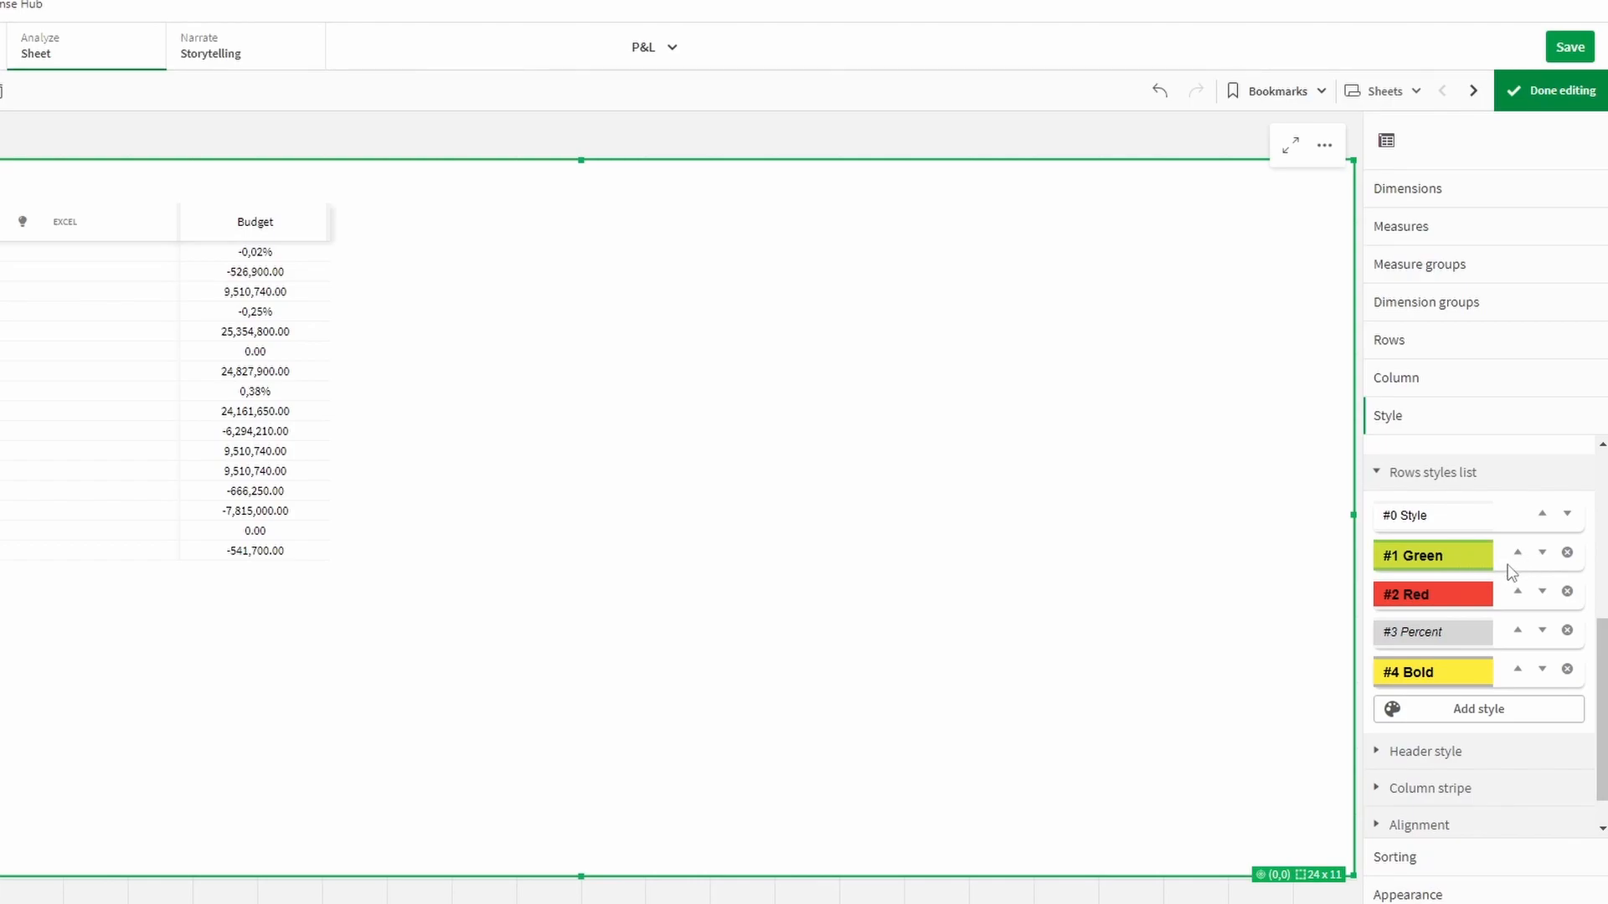
left_click(1543, 556)
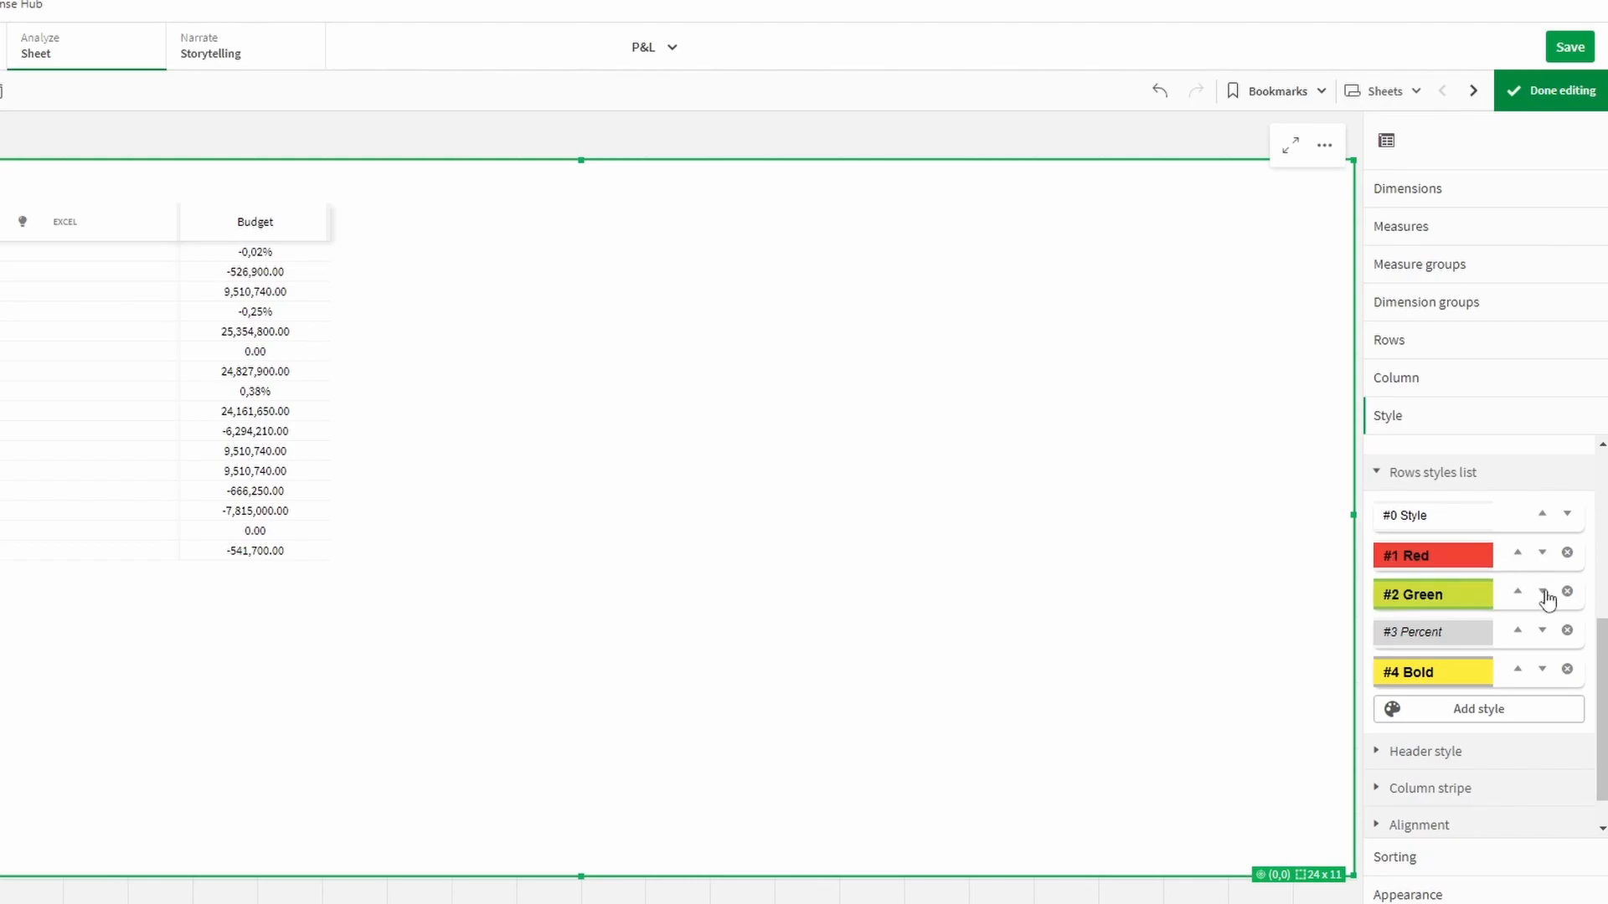
left_click(1544, 593)
left_click(1518, 632)
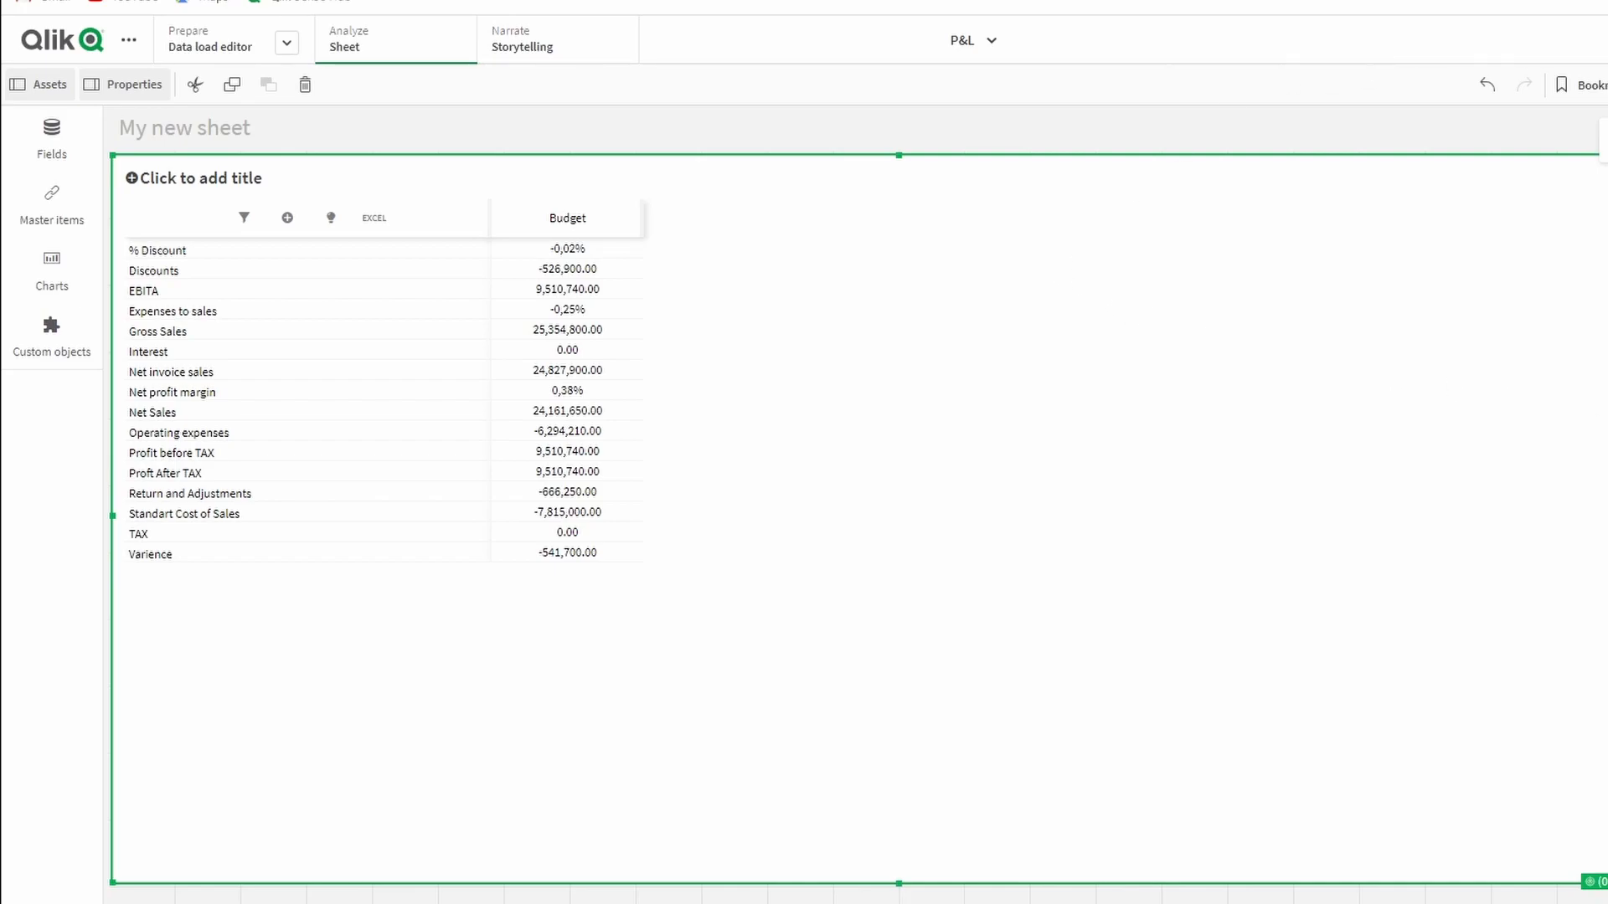
Switch to the data load editor and add a script section named MApping after CONFIG
left_click(209, 49)
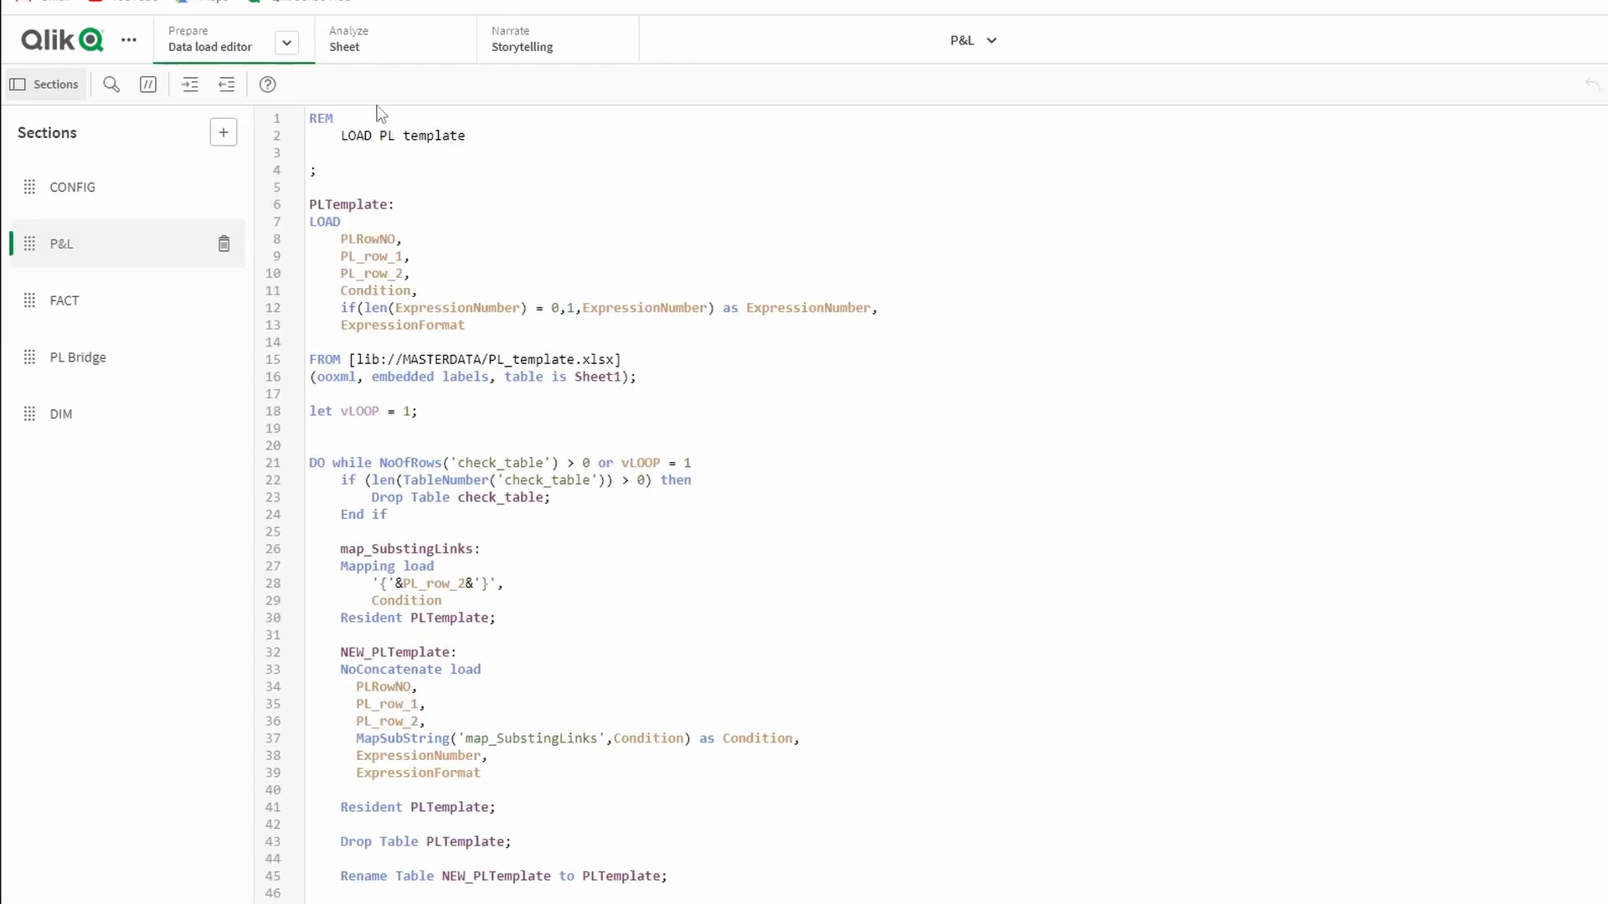
left_click(168, 188)
left_click(224, 132)
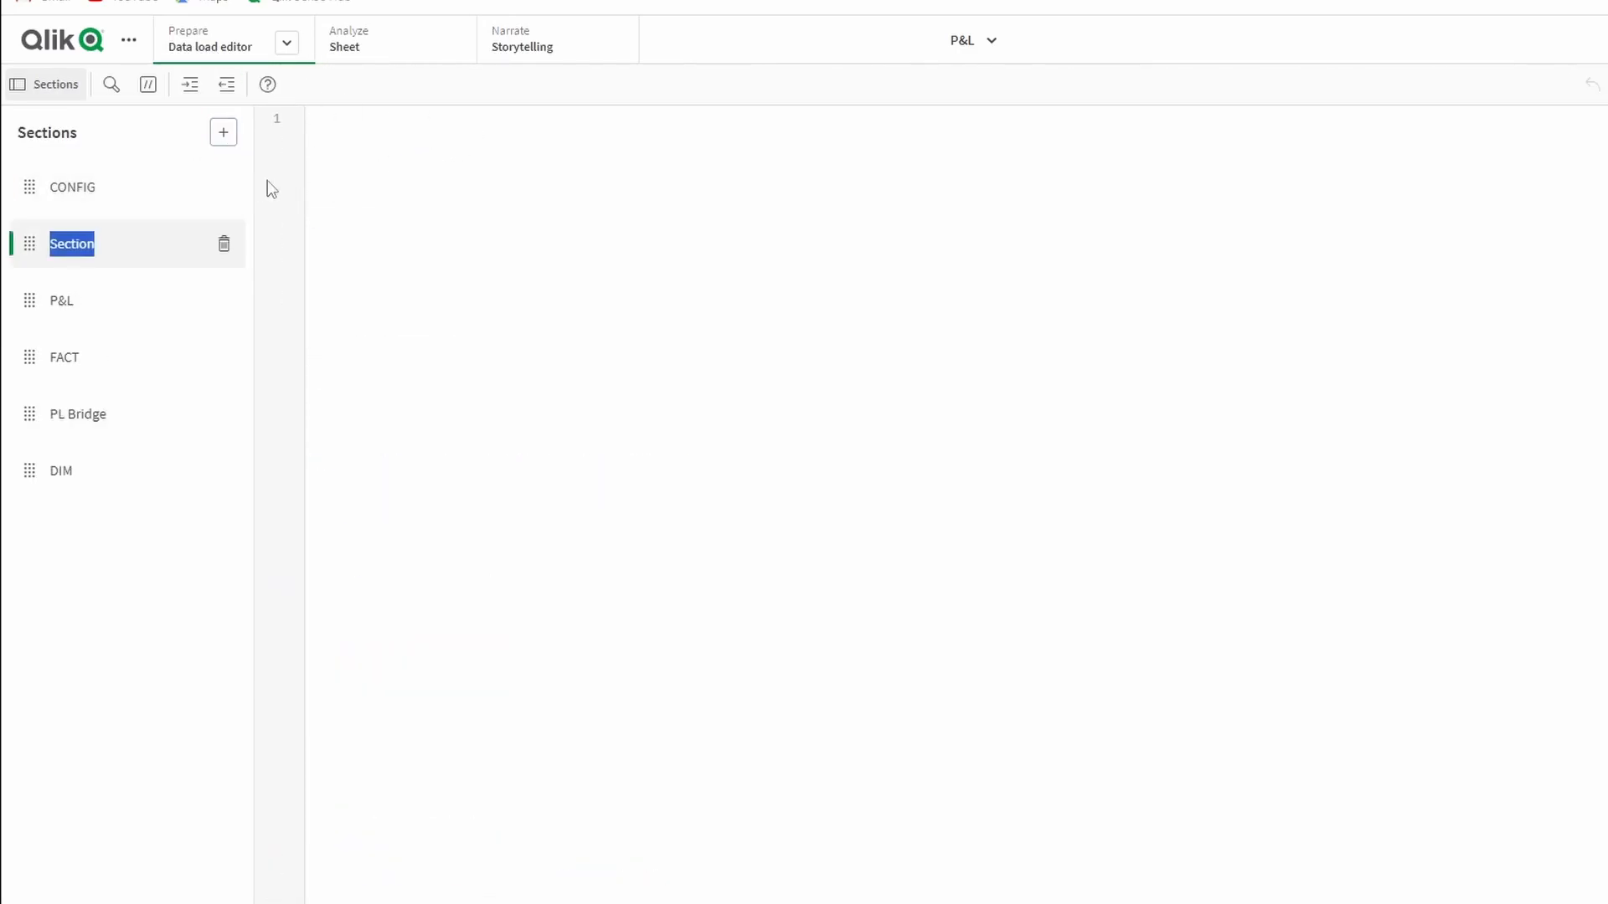
type("MApping")
Add an inline load of Value, Style: percentage rows 2; Discounts, EBITA, Operating expenses, Profit before TAX 3; Net invoice sales, Return and Adjustments, TAX 4
left_click(460, 230)
type("LOAD * INLINE [     Value, Style     % Discount, 2     Discounts, 3     EBITA, 3     Expenses to sales, 2     Net invoice sales, 4     Net profit margin, 2     Operating expenses, 3     Profit before TAX, 3     Return and Adjustments, 4     TAX, 4 ];")
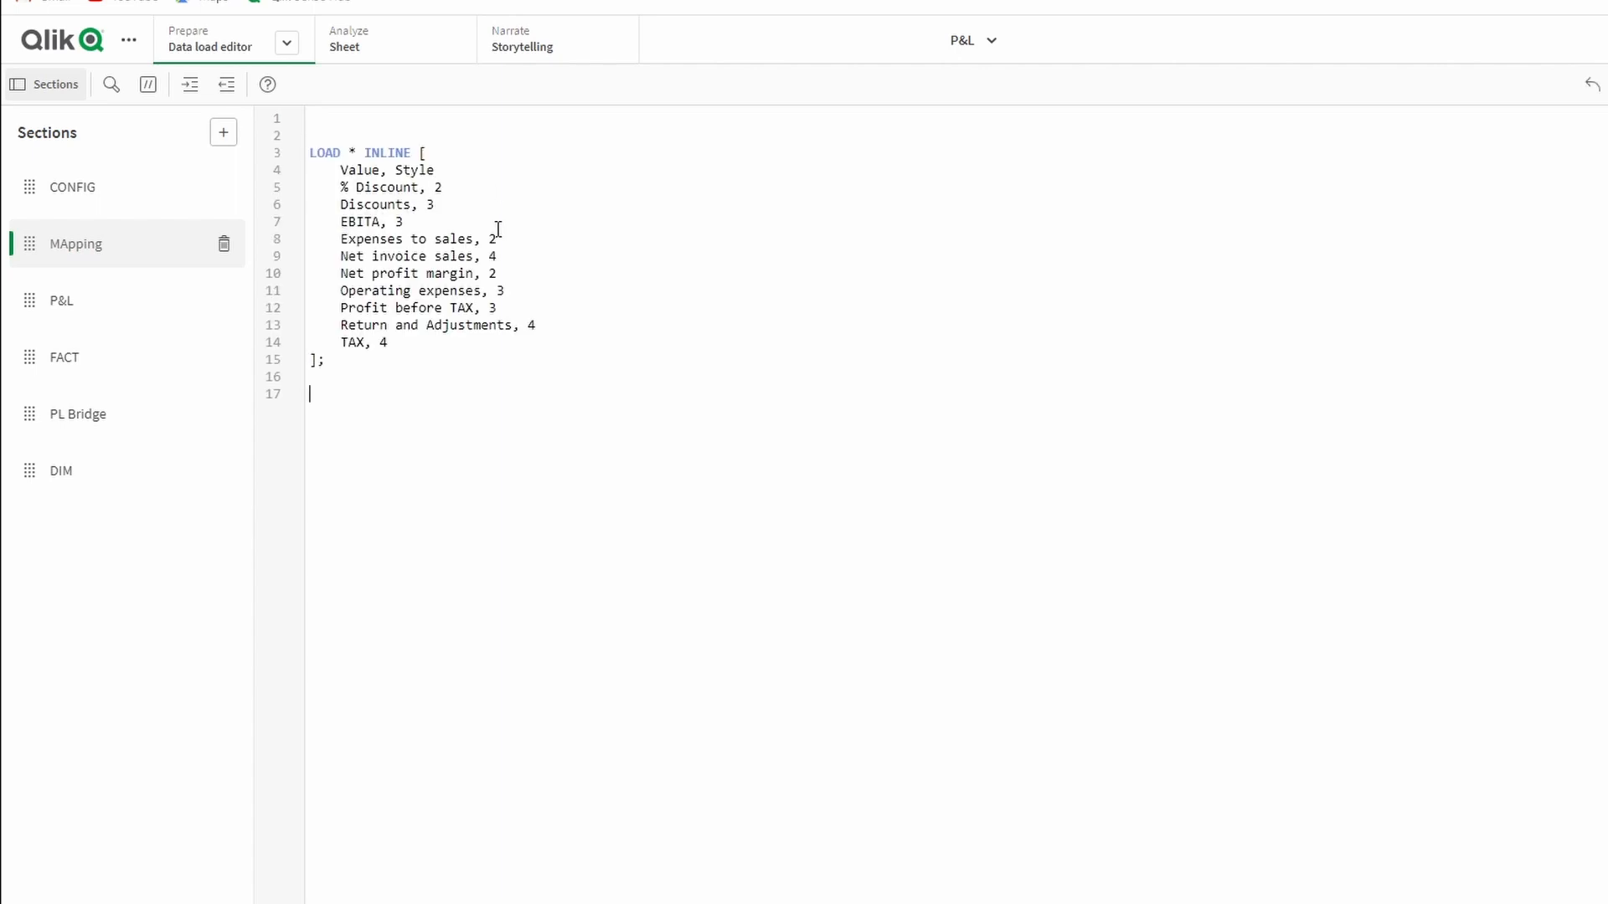
left_click_drag(334, 189, 417, 188)
left_click(387, 225)
Turn the inline load into a Mapping load and label the table map_Style
type("Mapping")
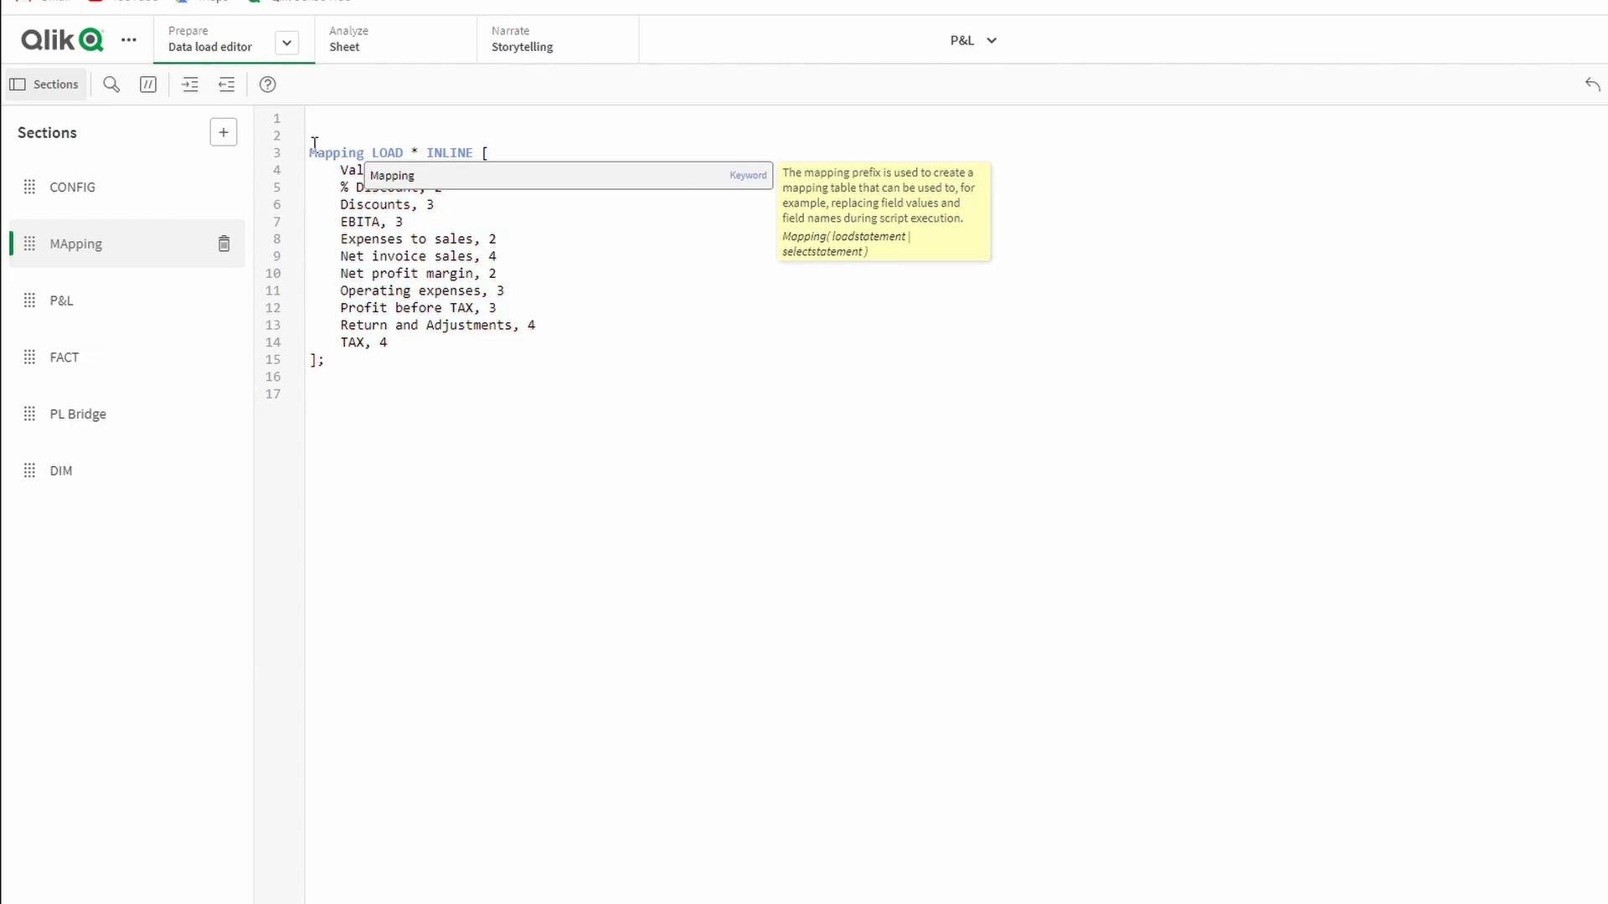
left_click(315, 138)
type("map_")
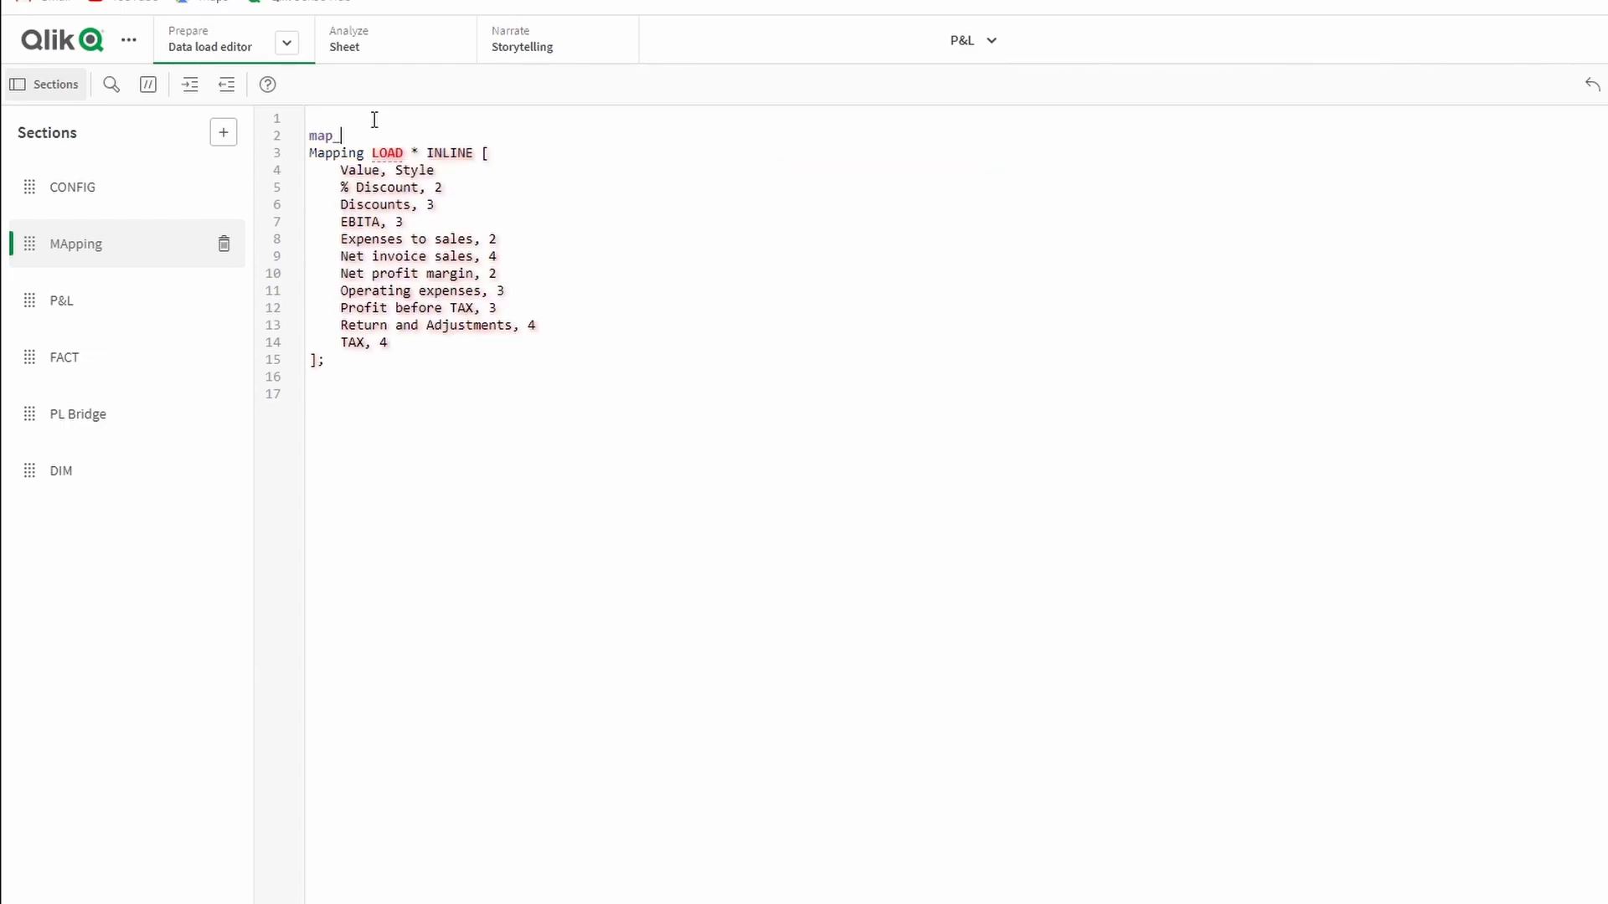
type("Style:")
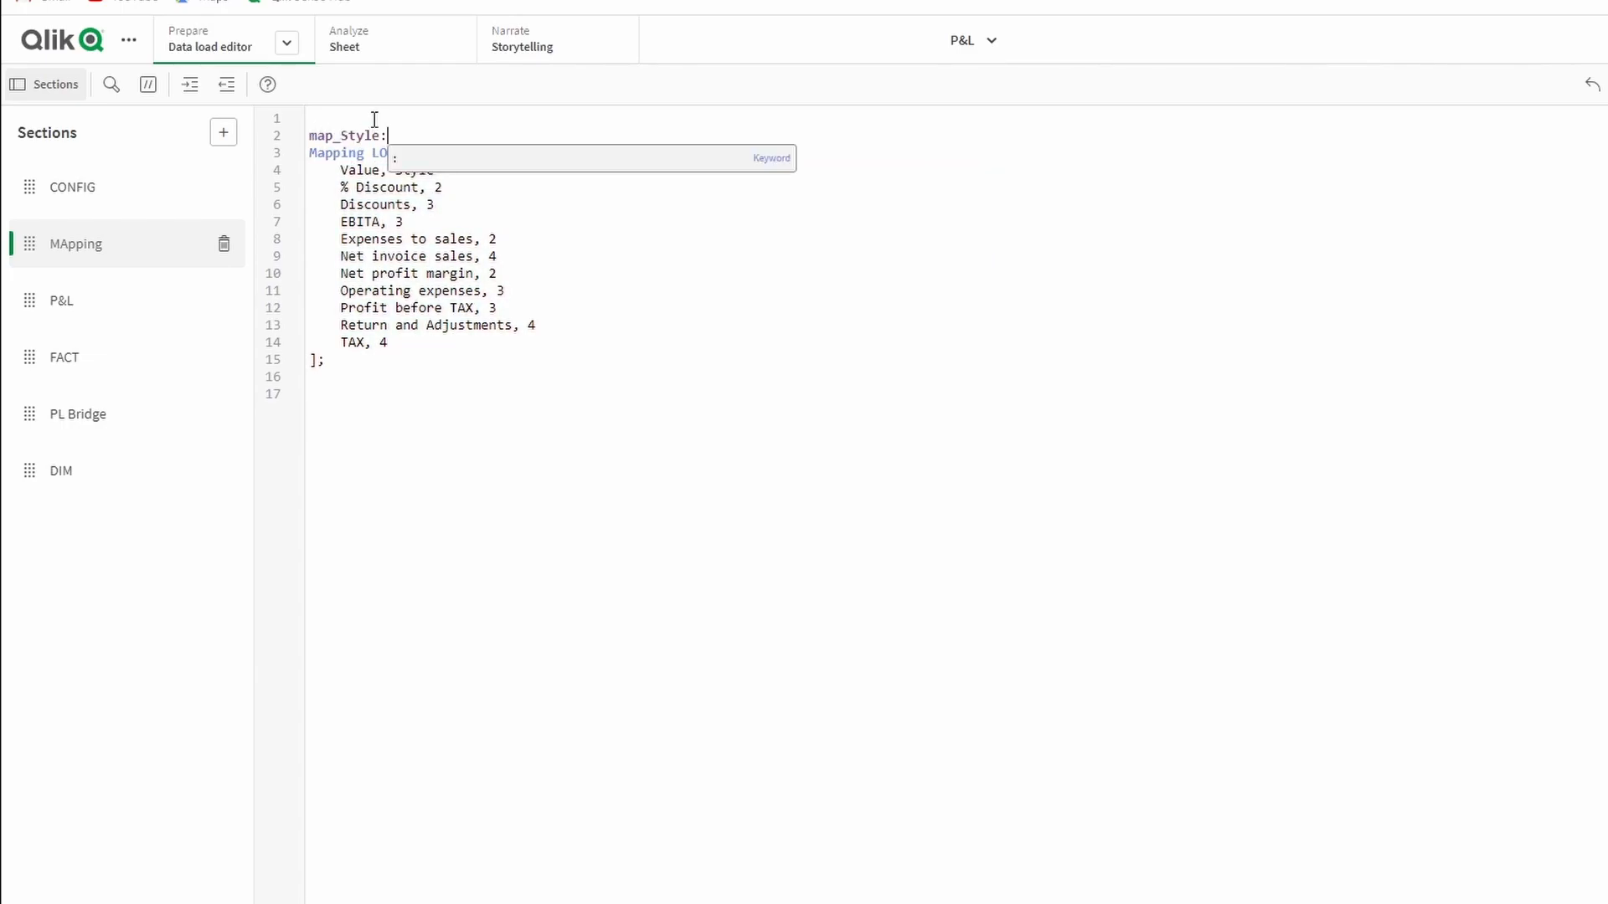
Open the P&L script section and check the Dual function's syntax and arguments on the Qlik help page
double_click(345, 136)
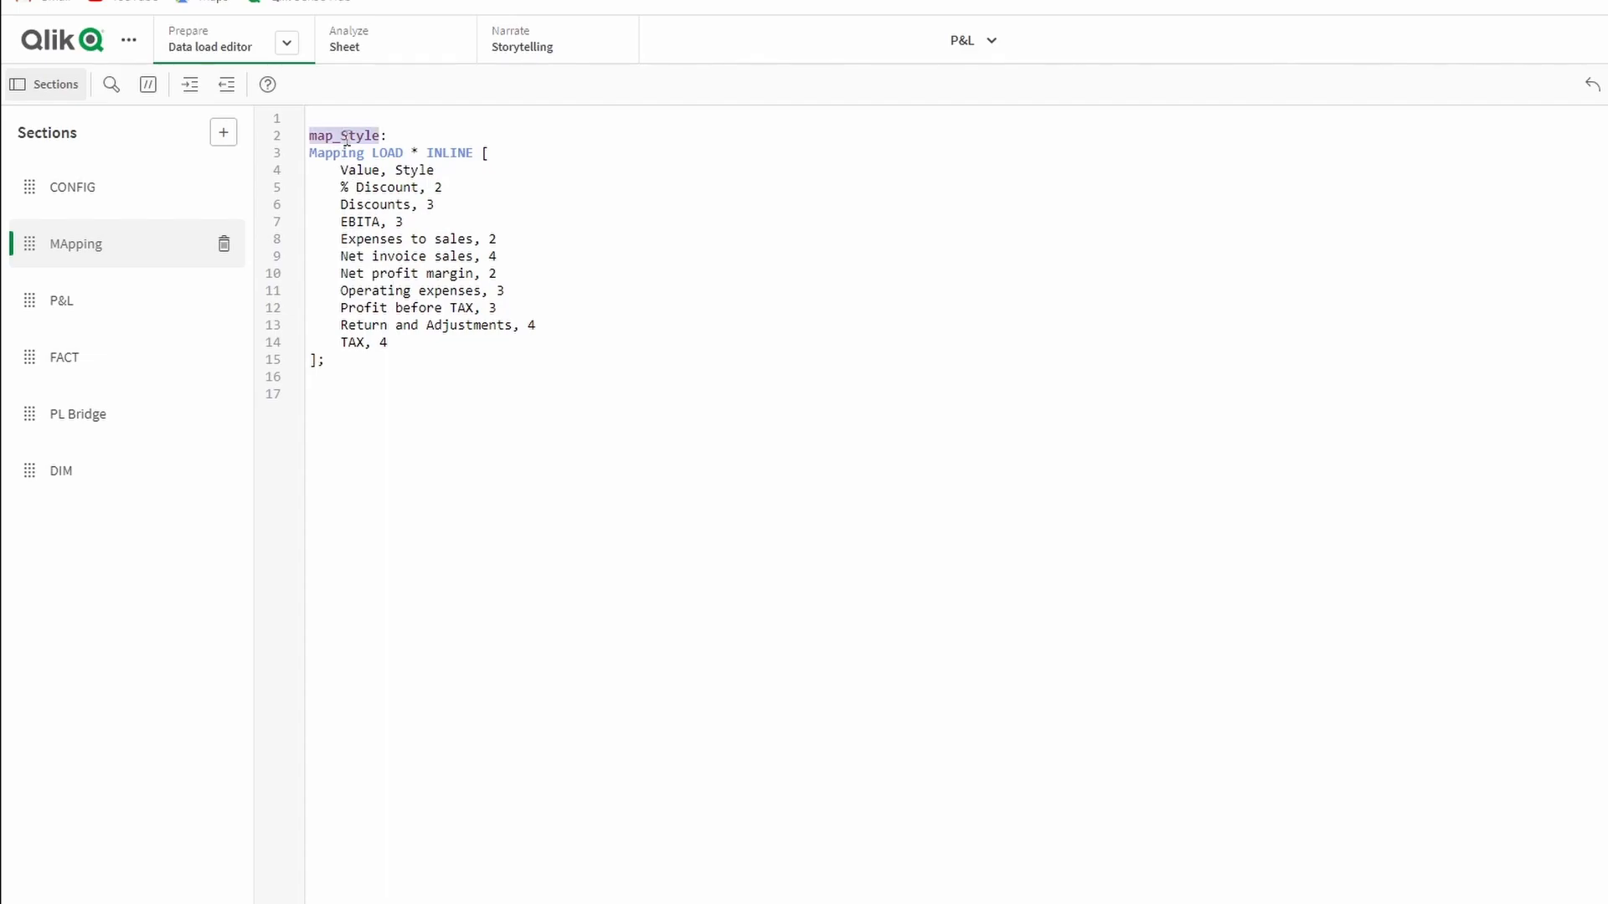
left_click(139, 293)
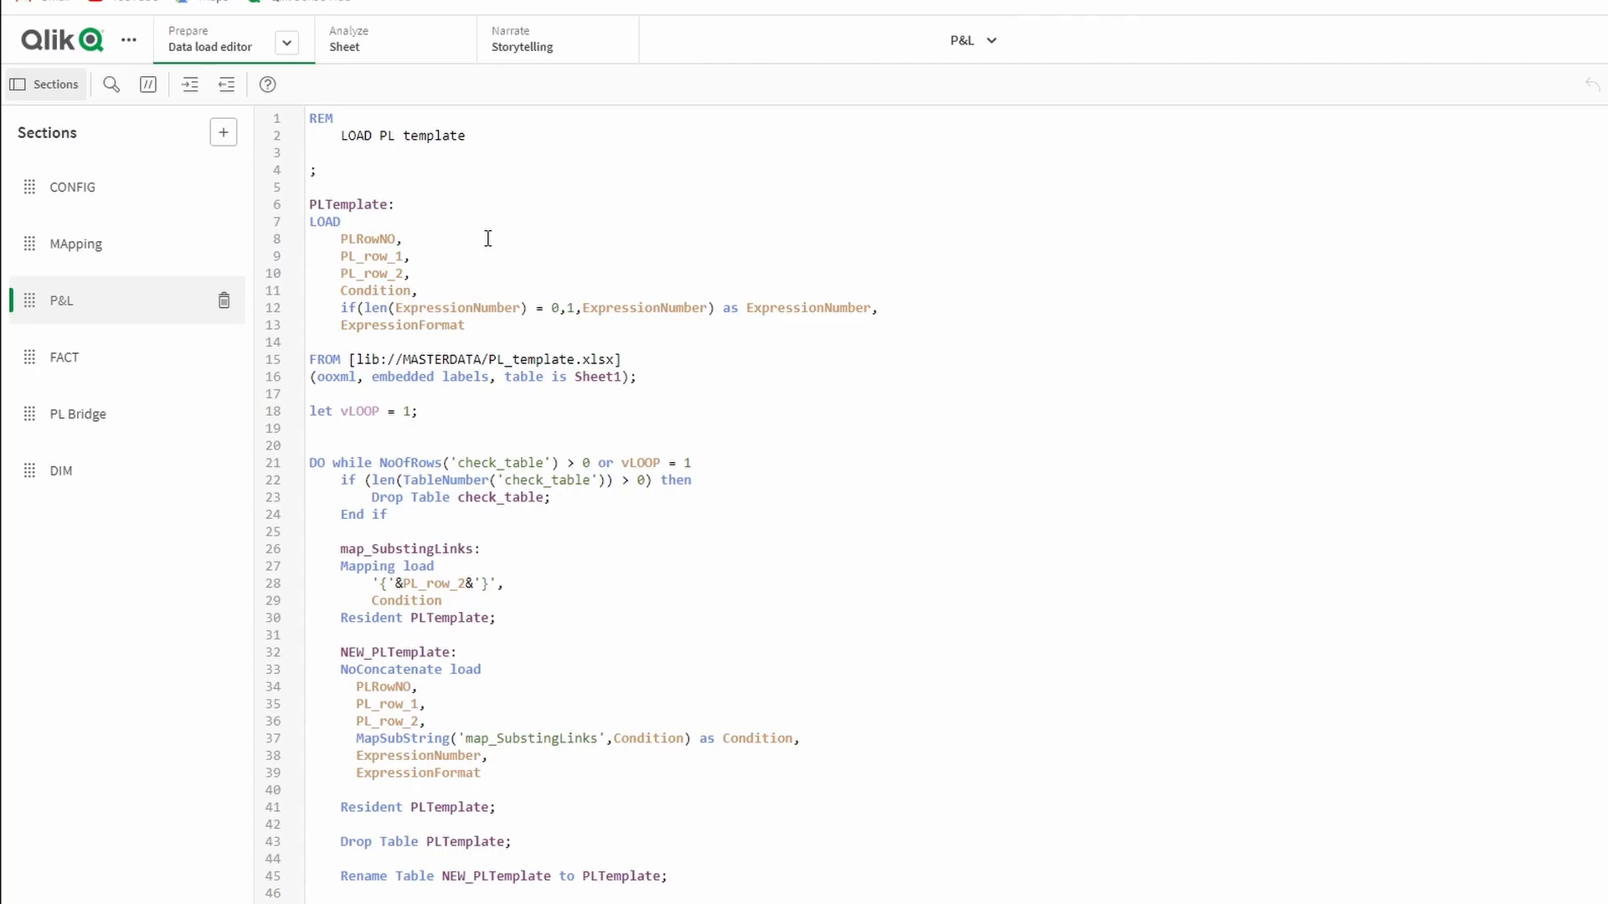
key("ctrl+Tab")
left_click(620, 333)
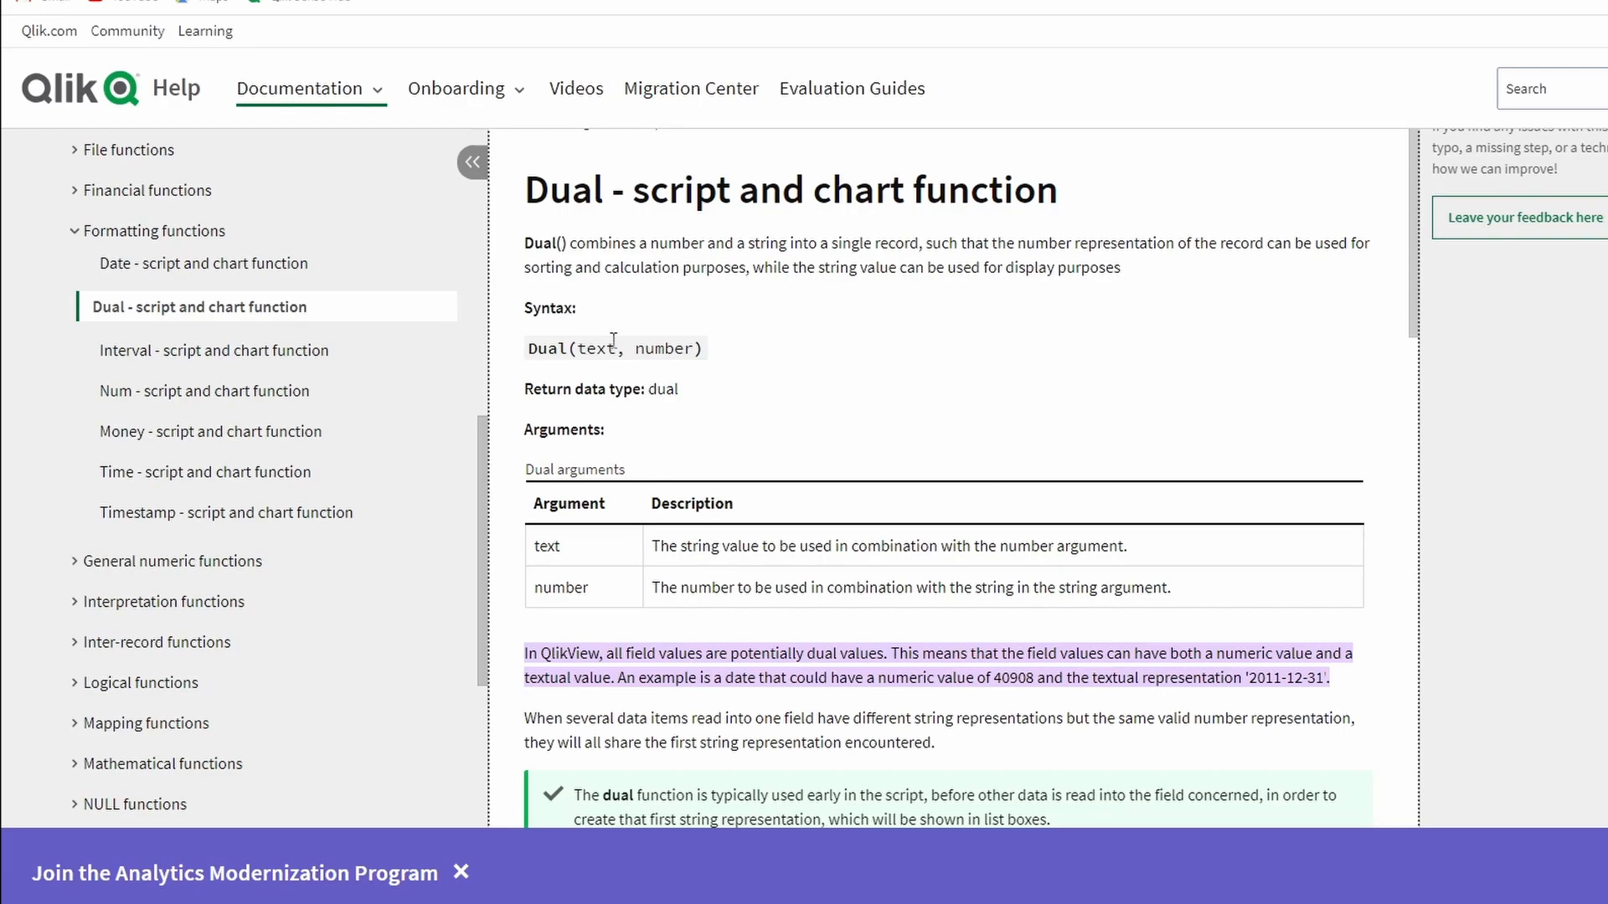
double_click(675, 350)
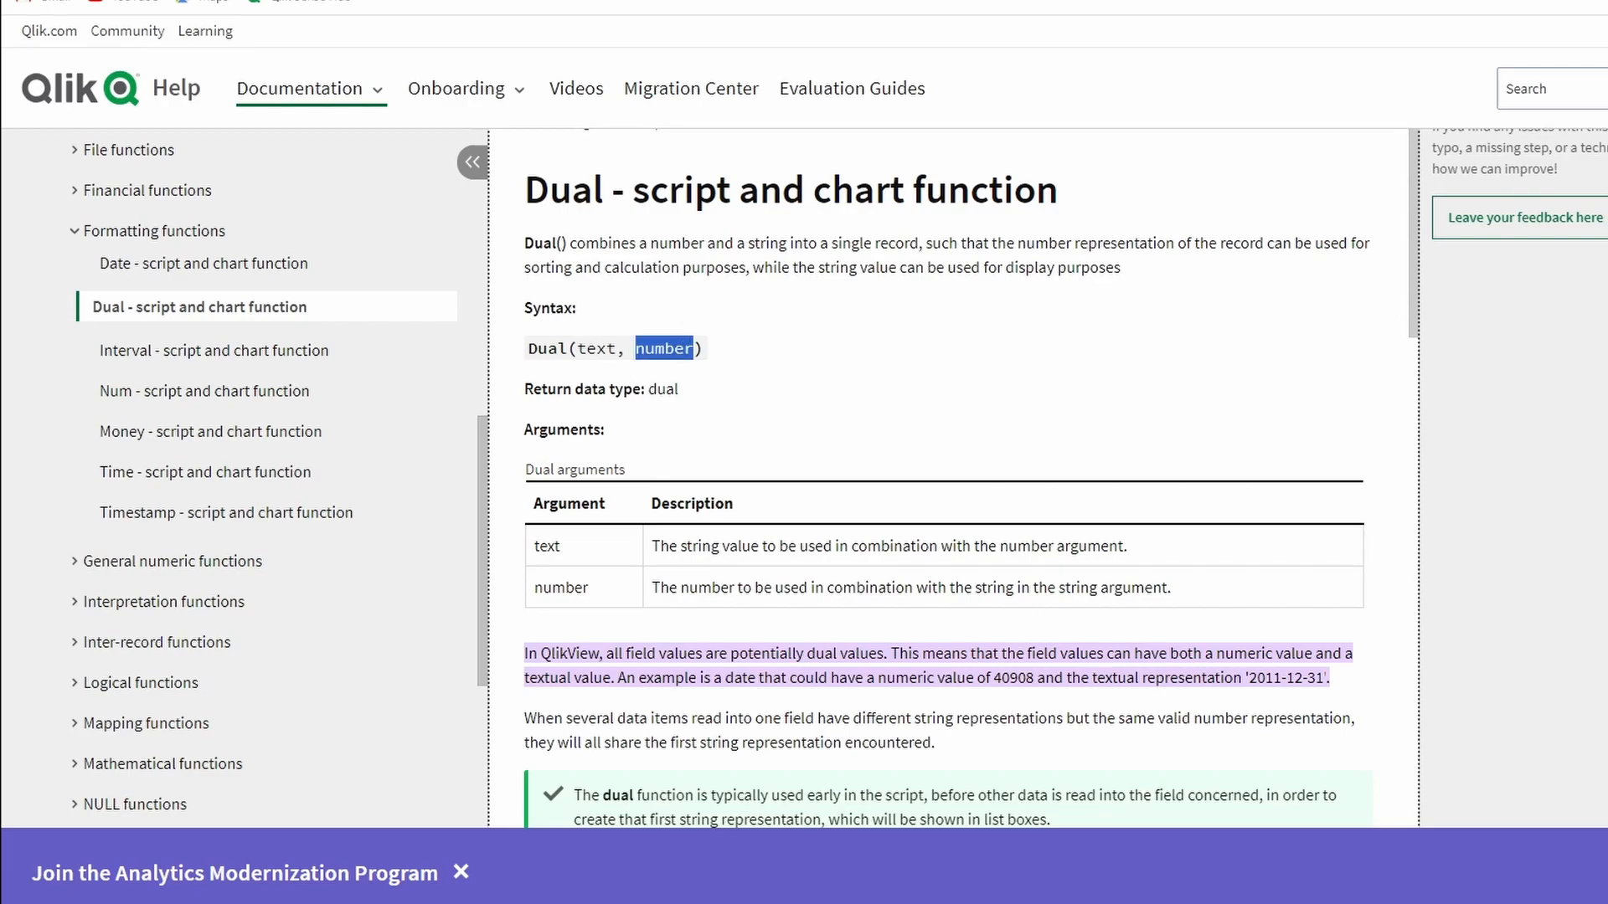
In the PLTemplate load, wrap PL_row_1 in dual() with an ApplyMap on 'map_Style' as the number argument
key("ctrl+shift+Tab")
type("dual(")
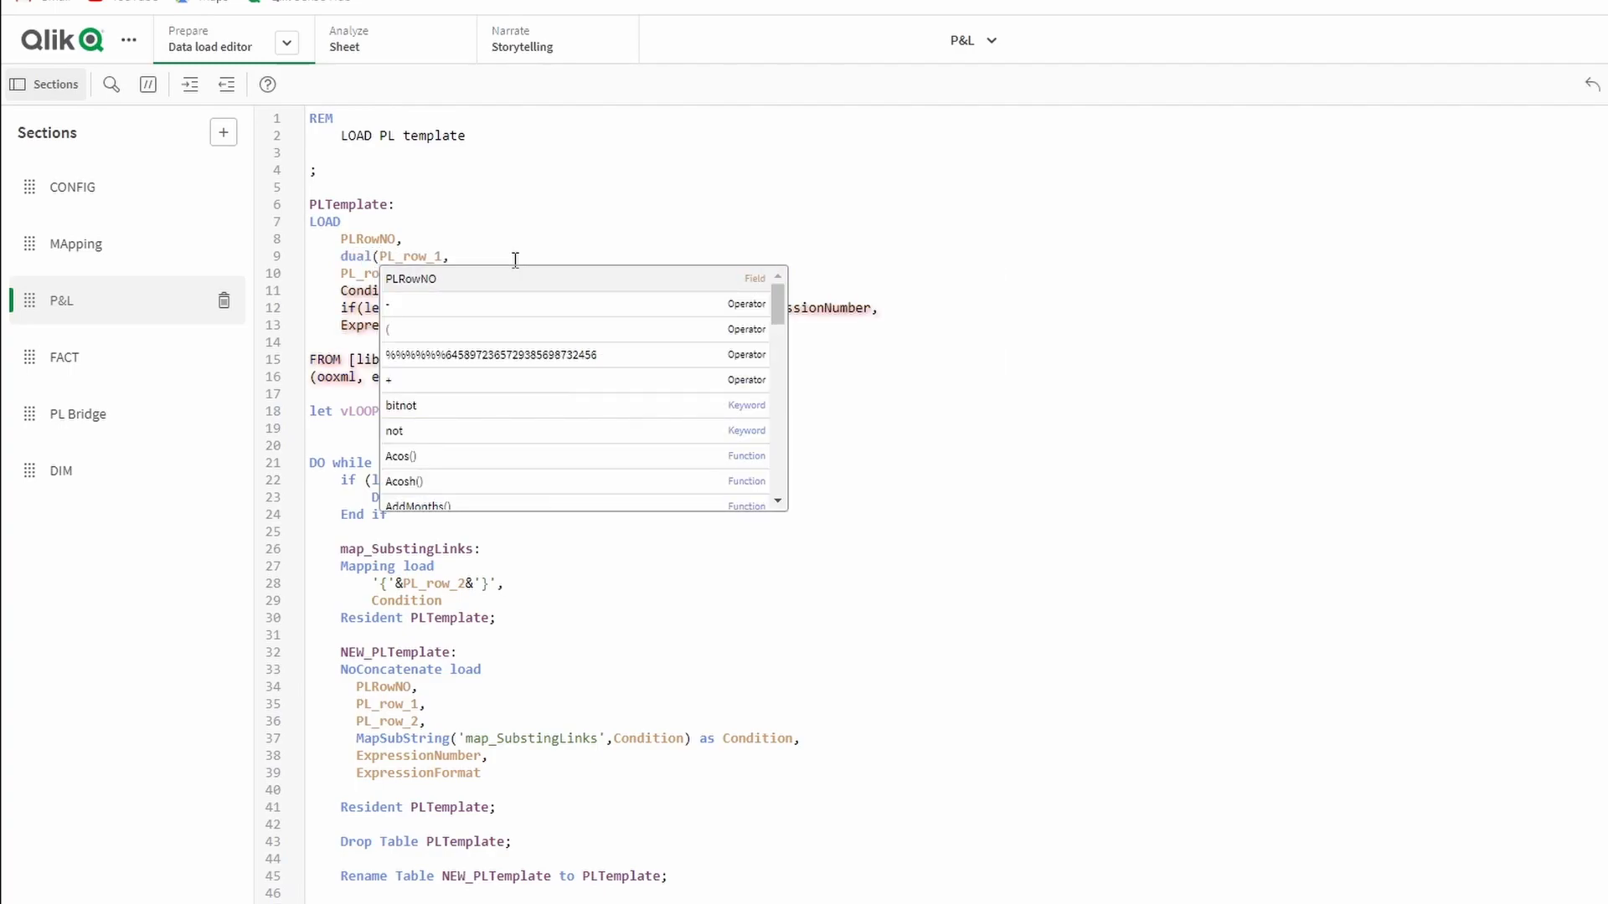
left_click(515, 260)
type("ApplyMap(")
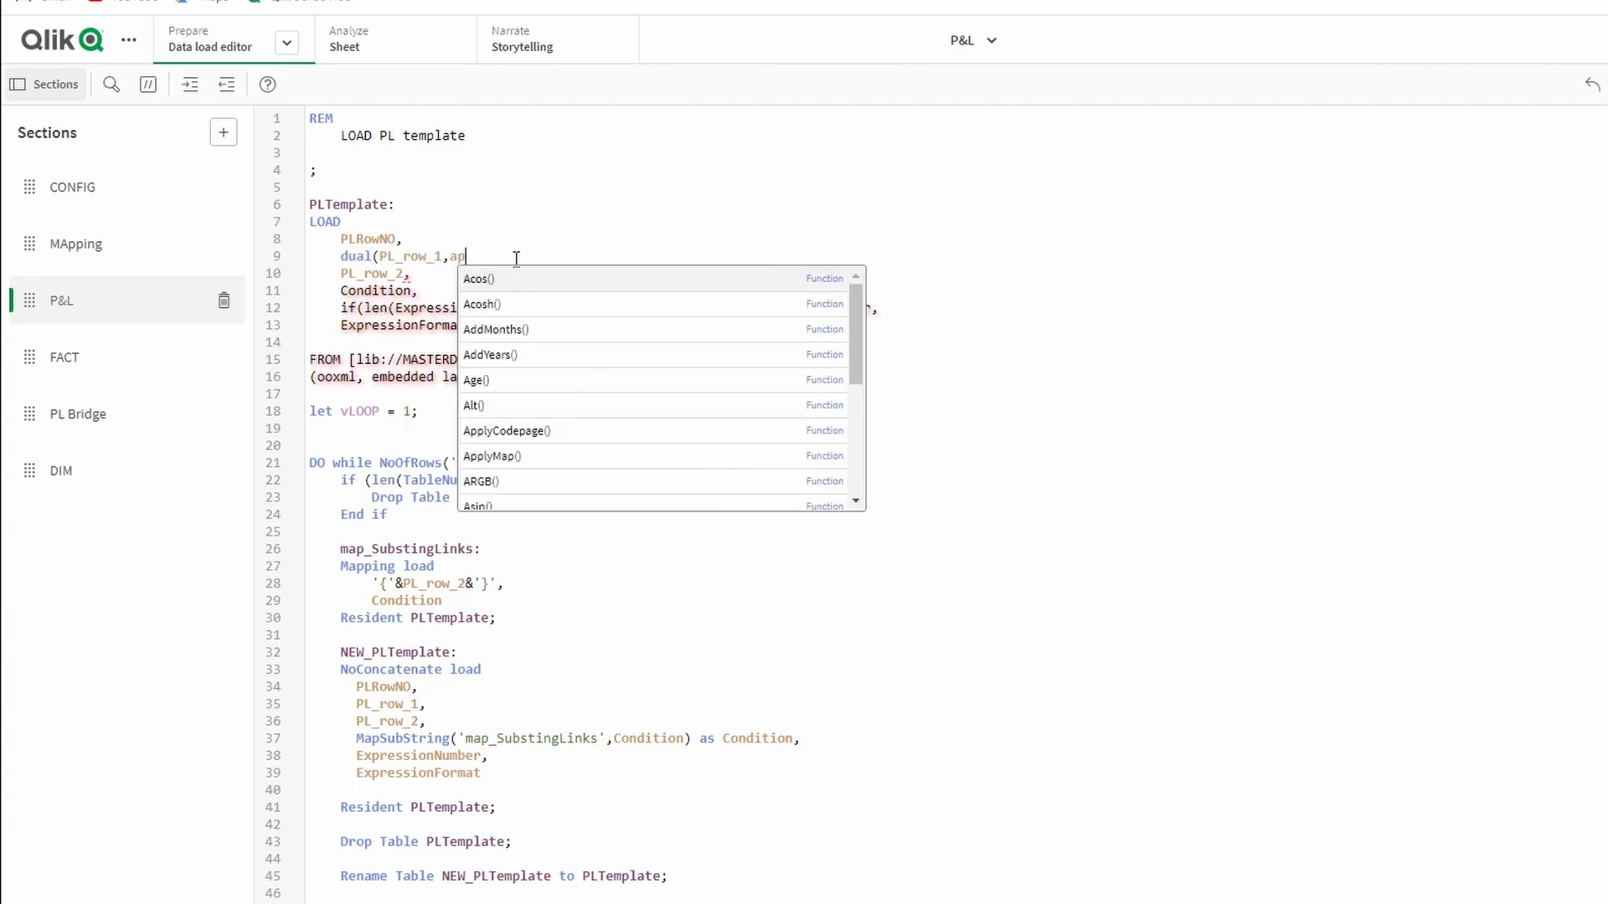
type("'map_Style'")
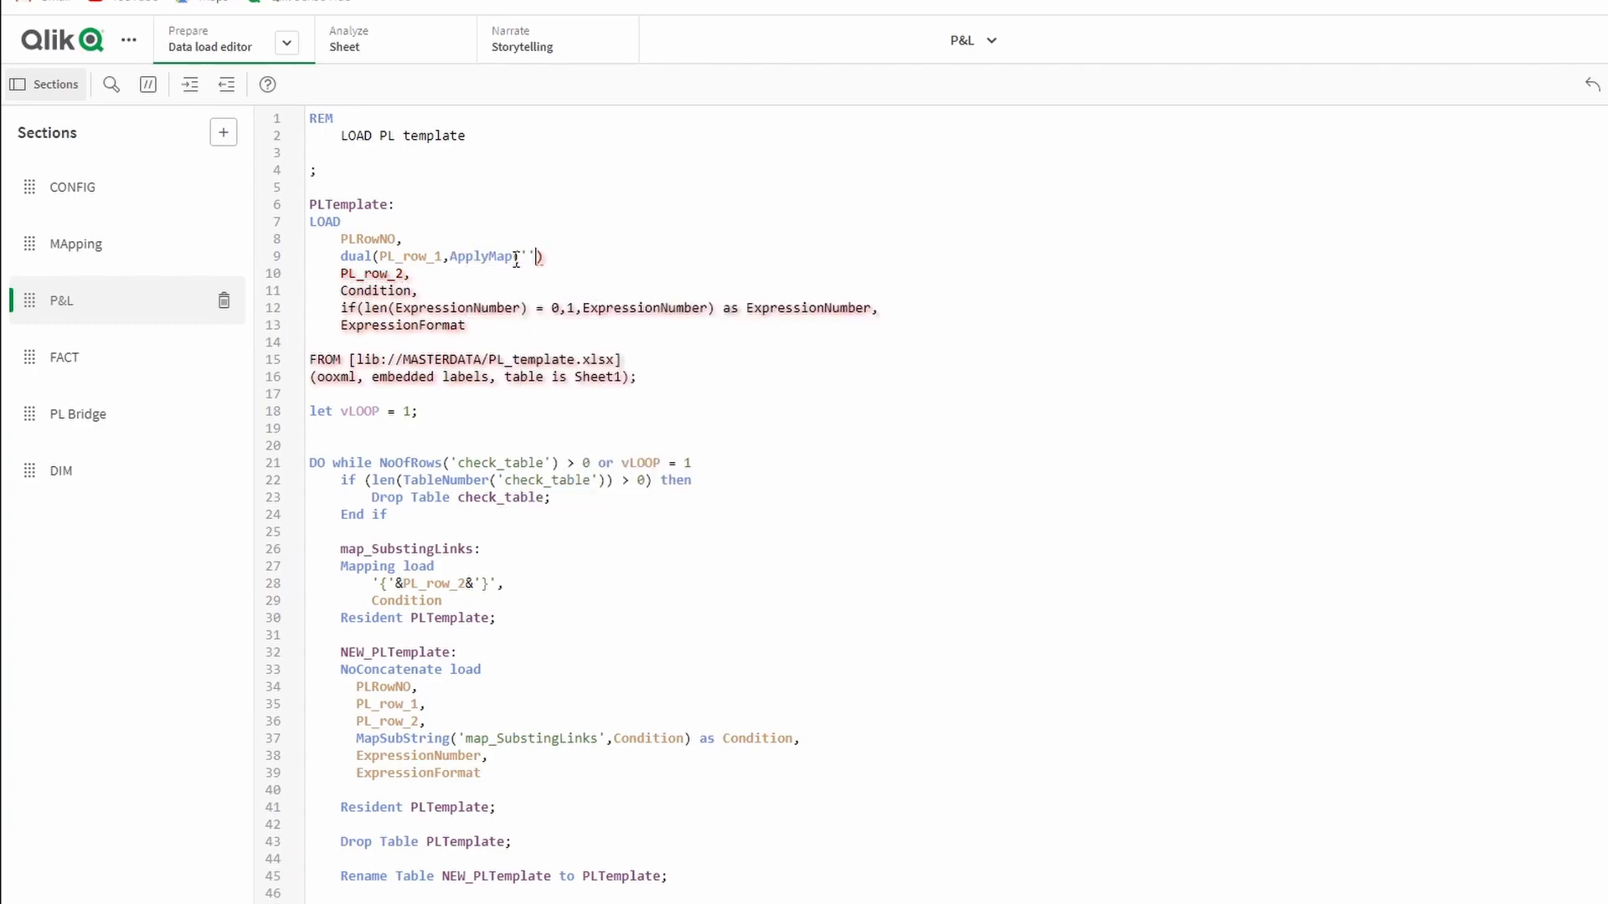
Complete the ApplyMap call with PL_row_1 as the lookup field and 0 as the default value
type(",")
left_click_drag(444, 256, 381, 256)
key("ctrl+c")
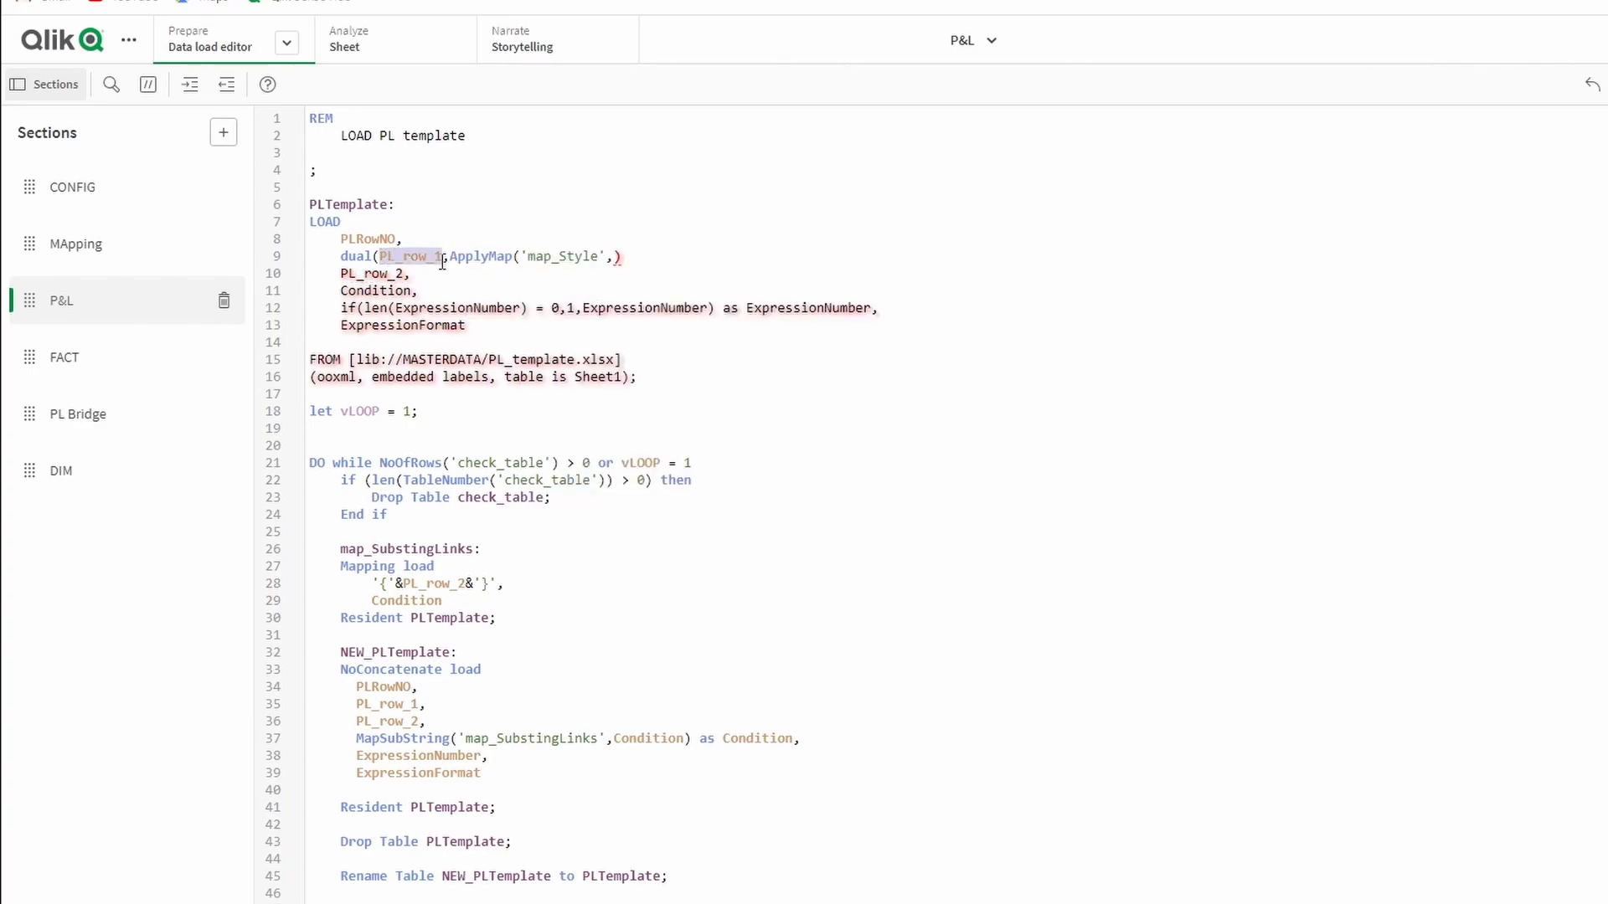
left_click(609, 256)
key("ctrl+v")
type(",")
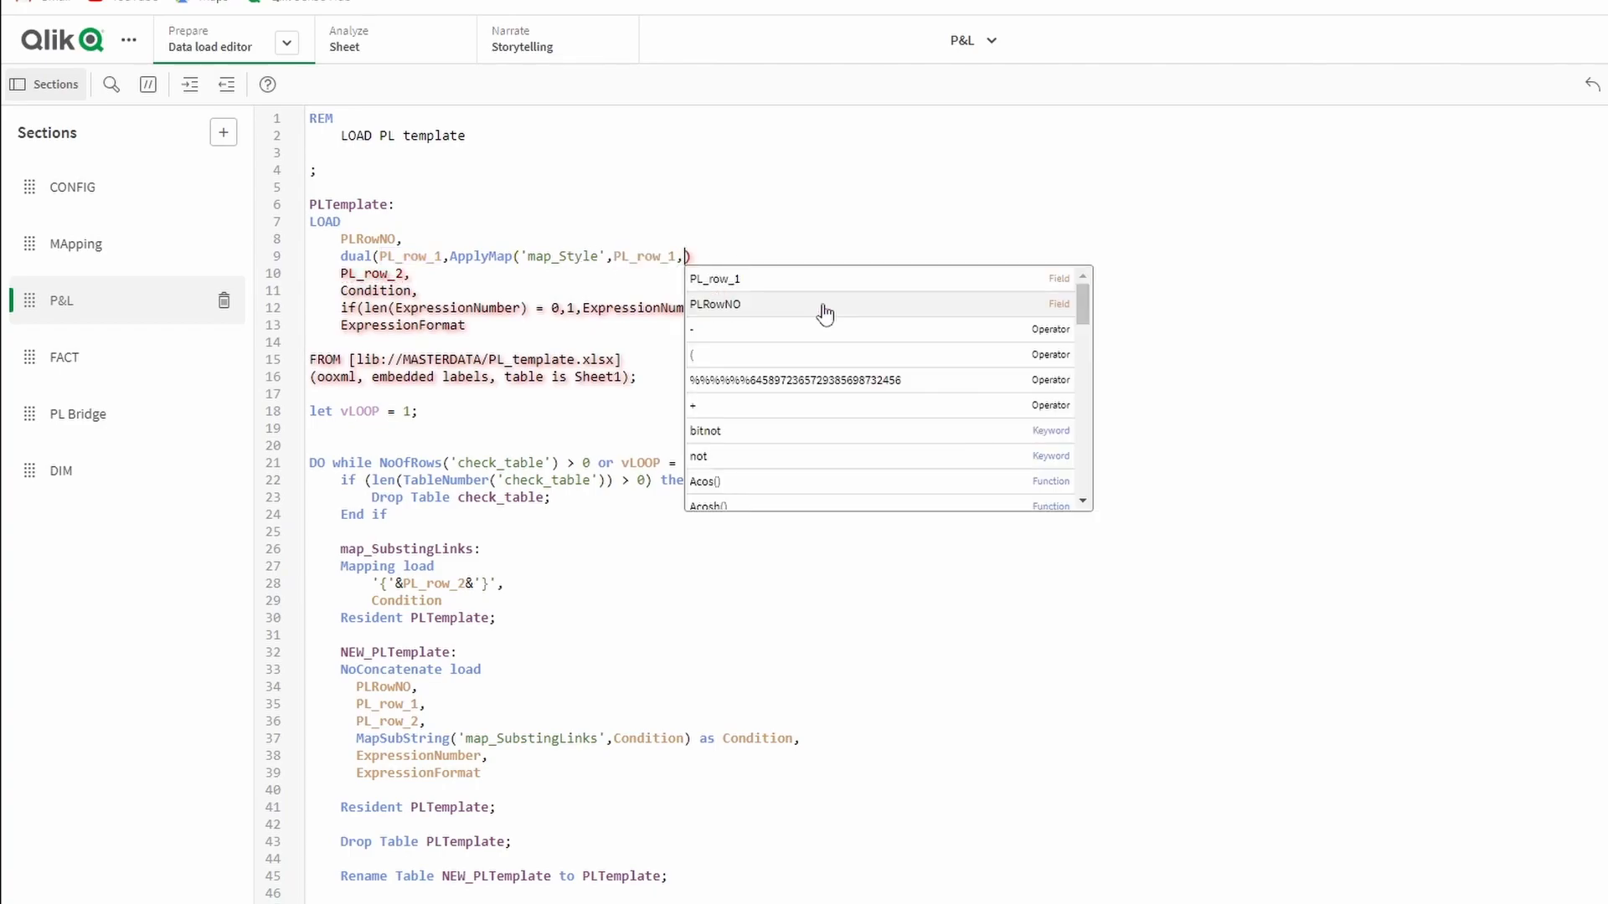
type("0")
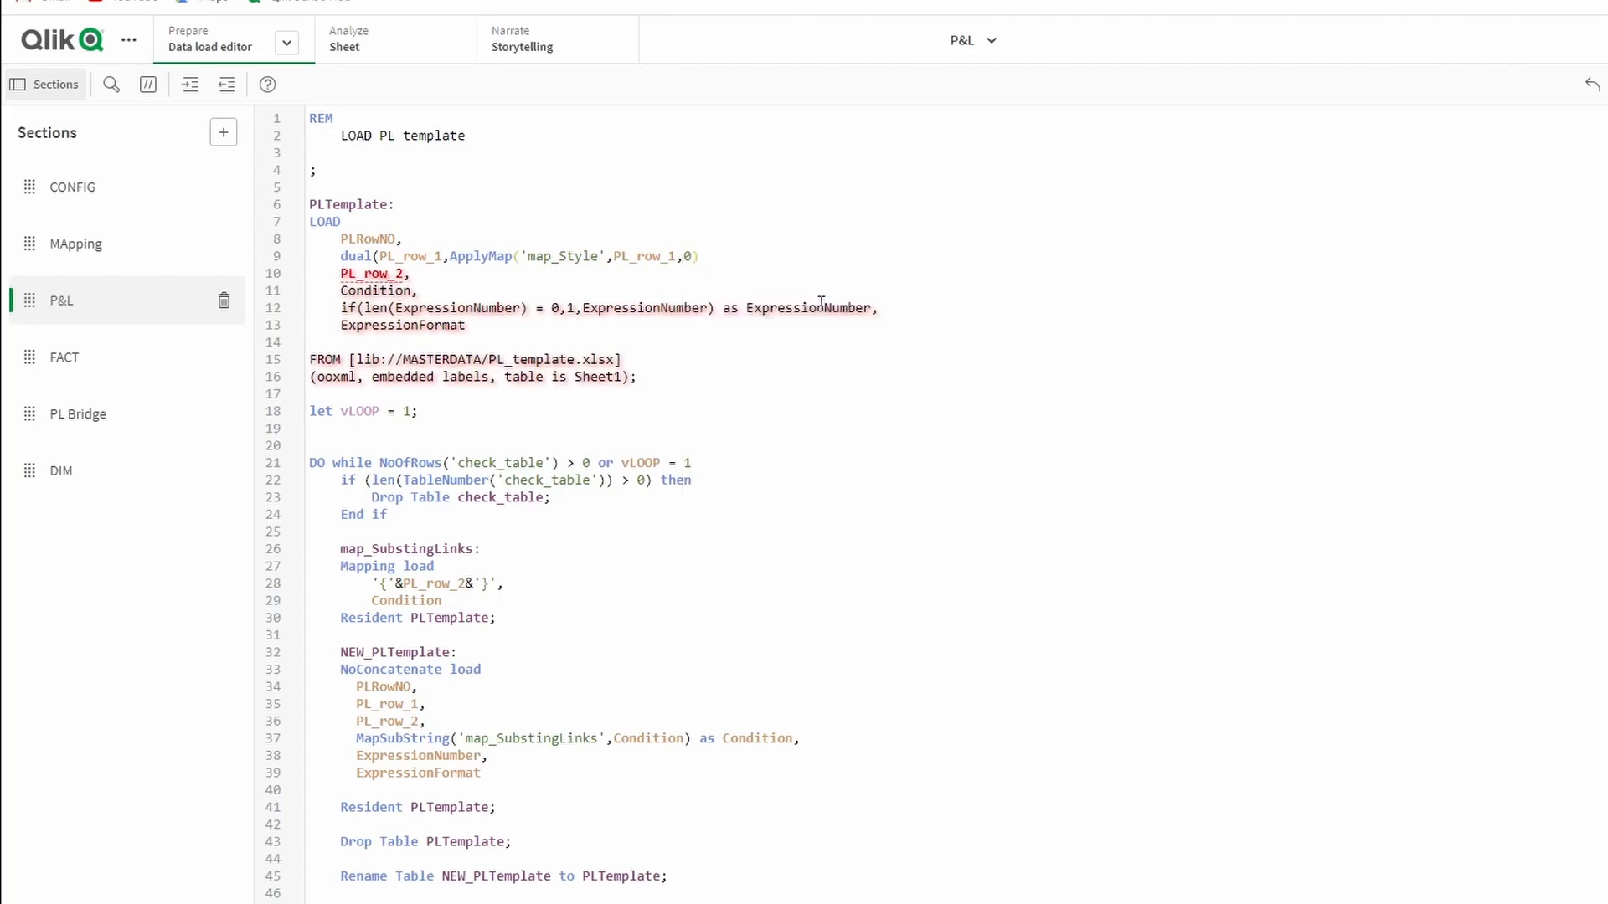
Wrap the ApplyMap expression in num() with the format '00'
type("num(")
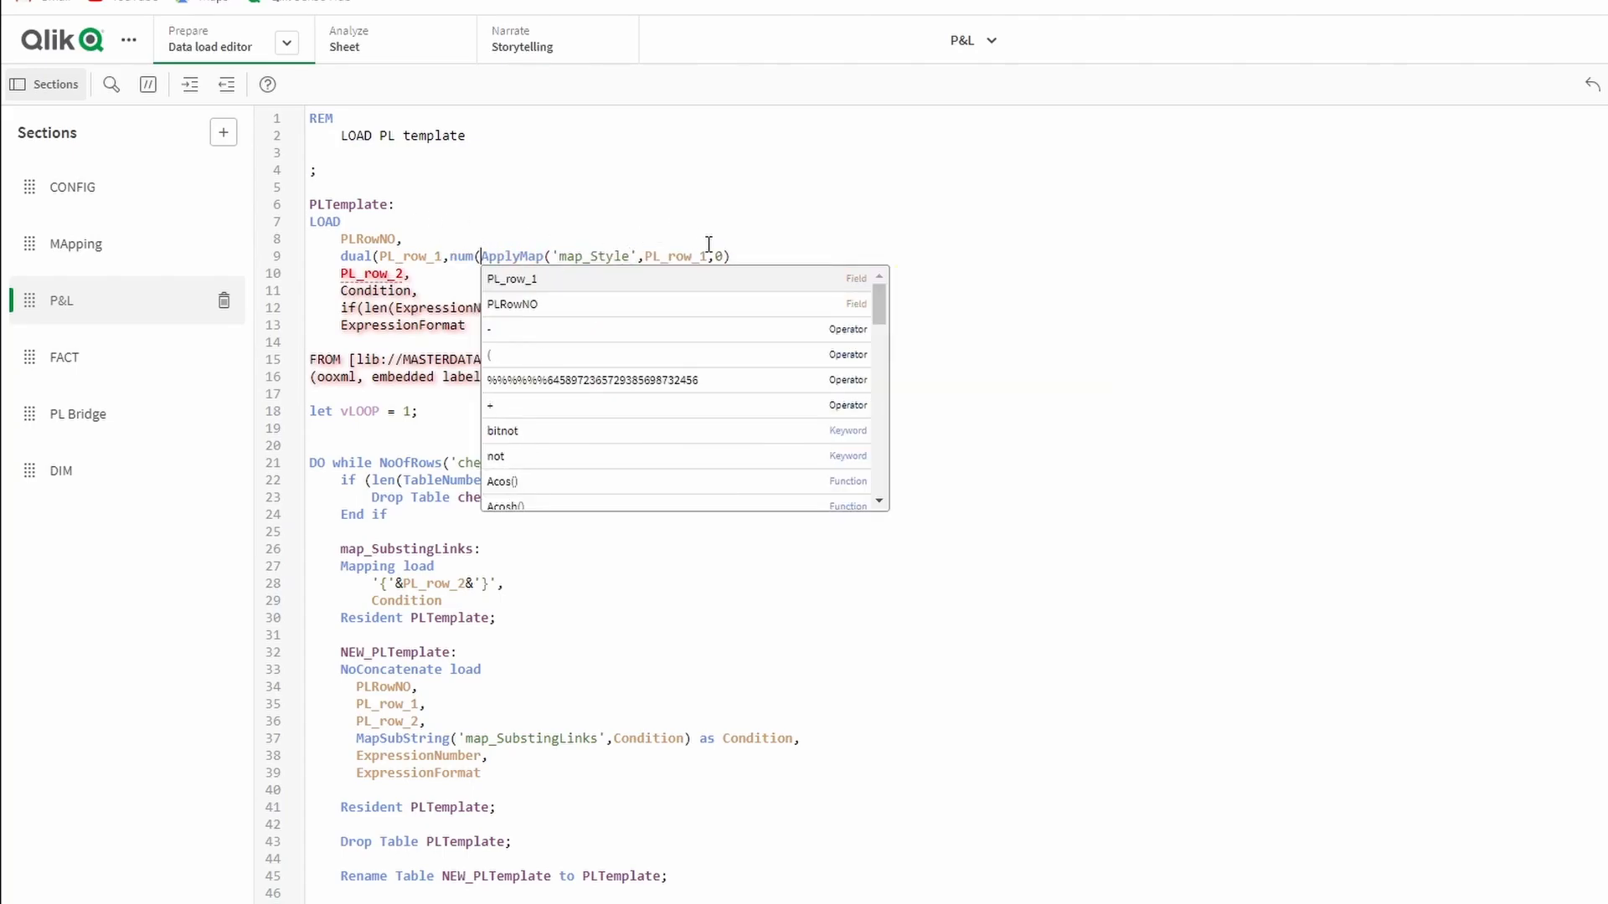
left_click(818, 255)
type(",''")
key("BackSpace")
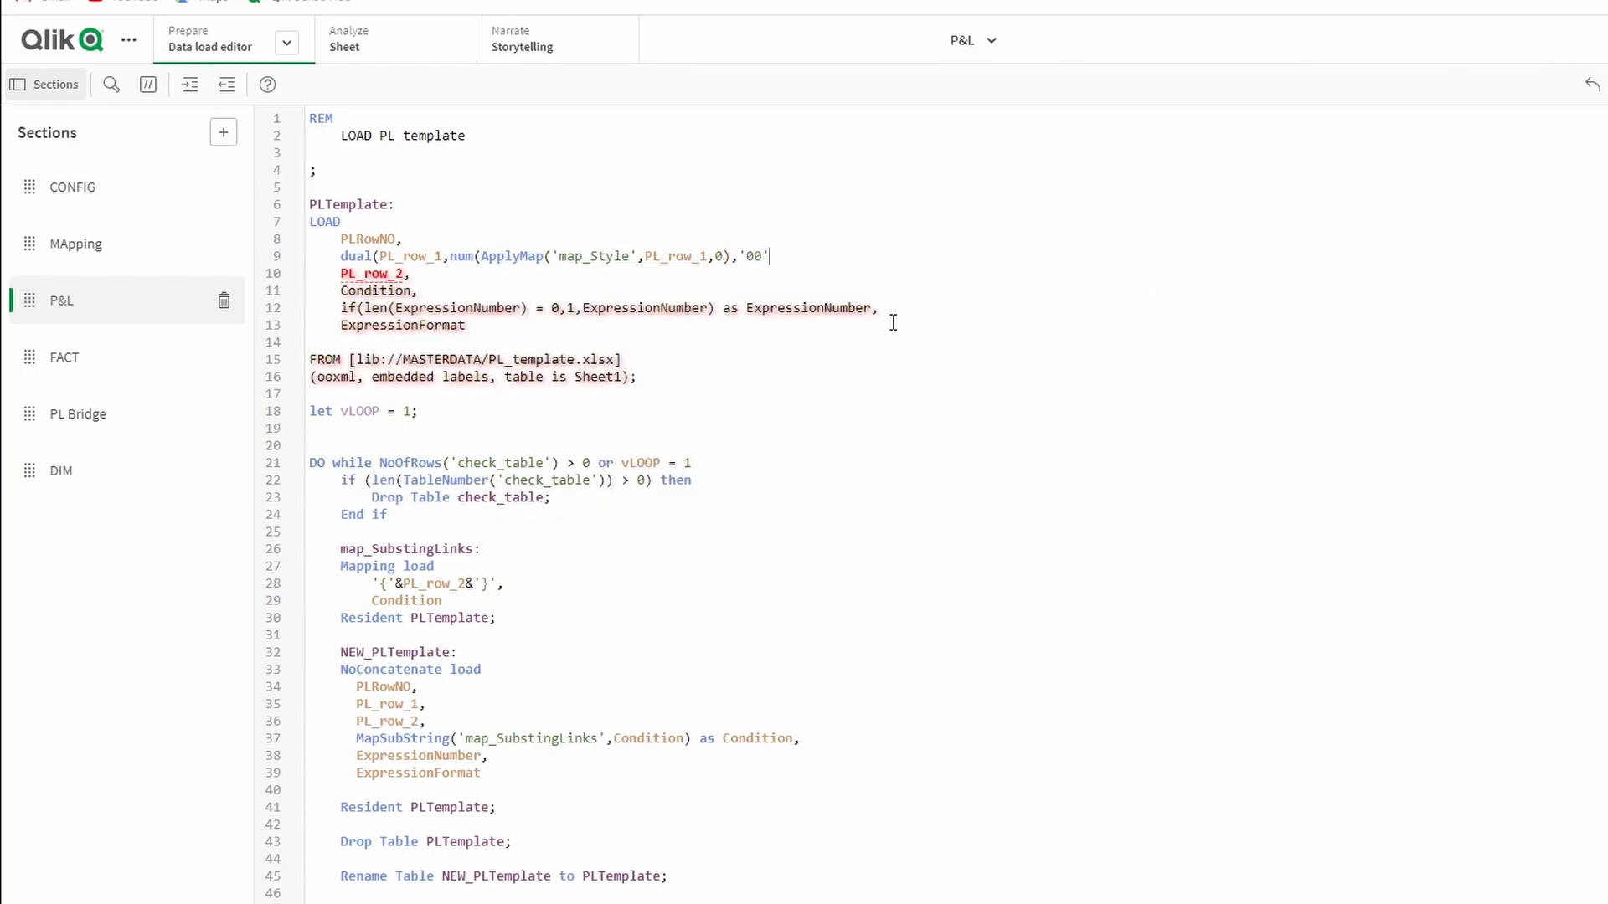
Alias the dual expression as PL_row_1 and end the line with a comma
type("as")
double_click(670, 256)
key("ctrl+c")
left_click(819, 256)
key("ctrl+v")
type(",")
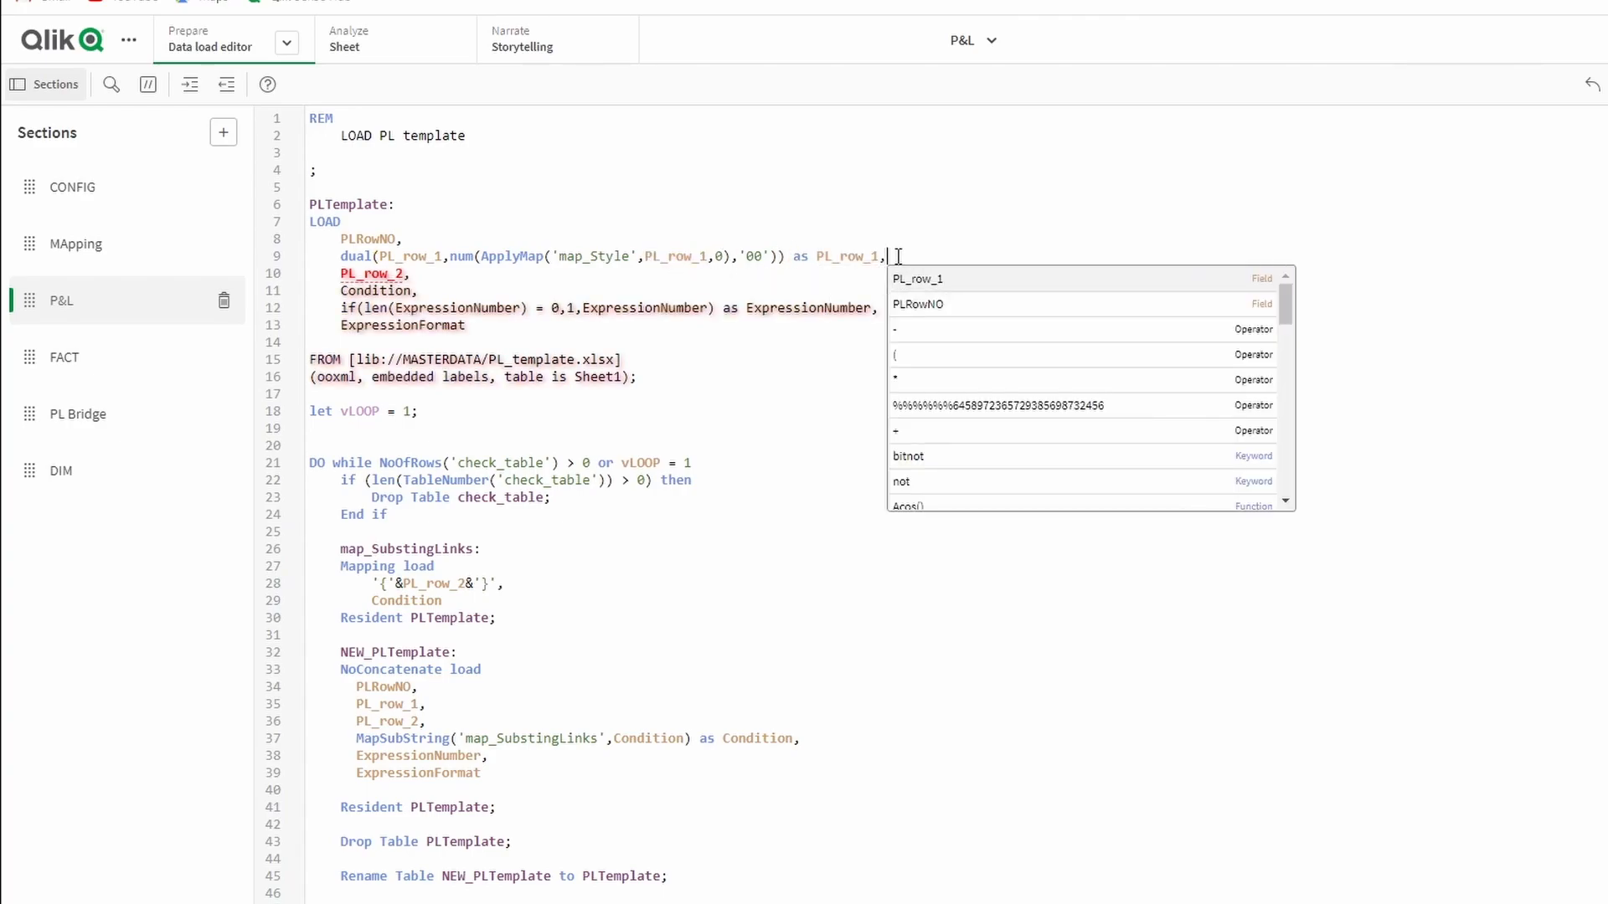
left_click(876, 220)
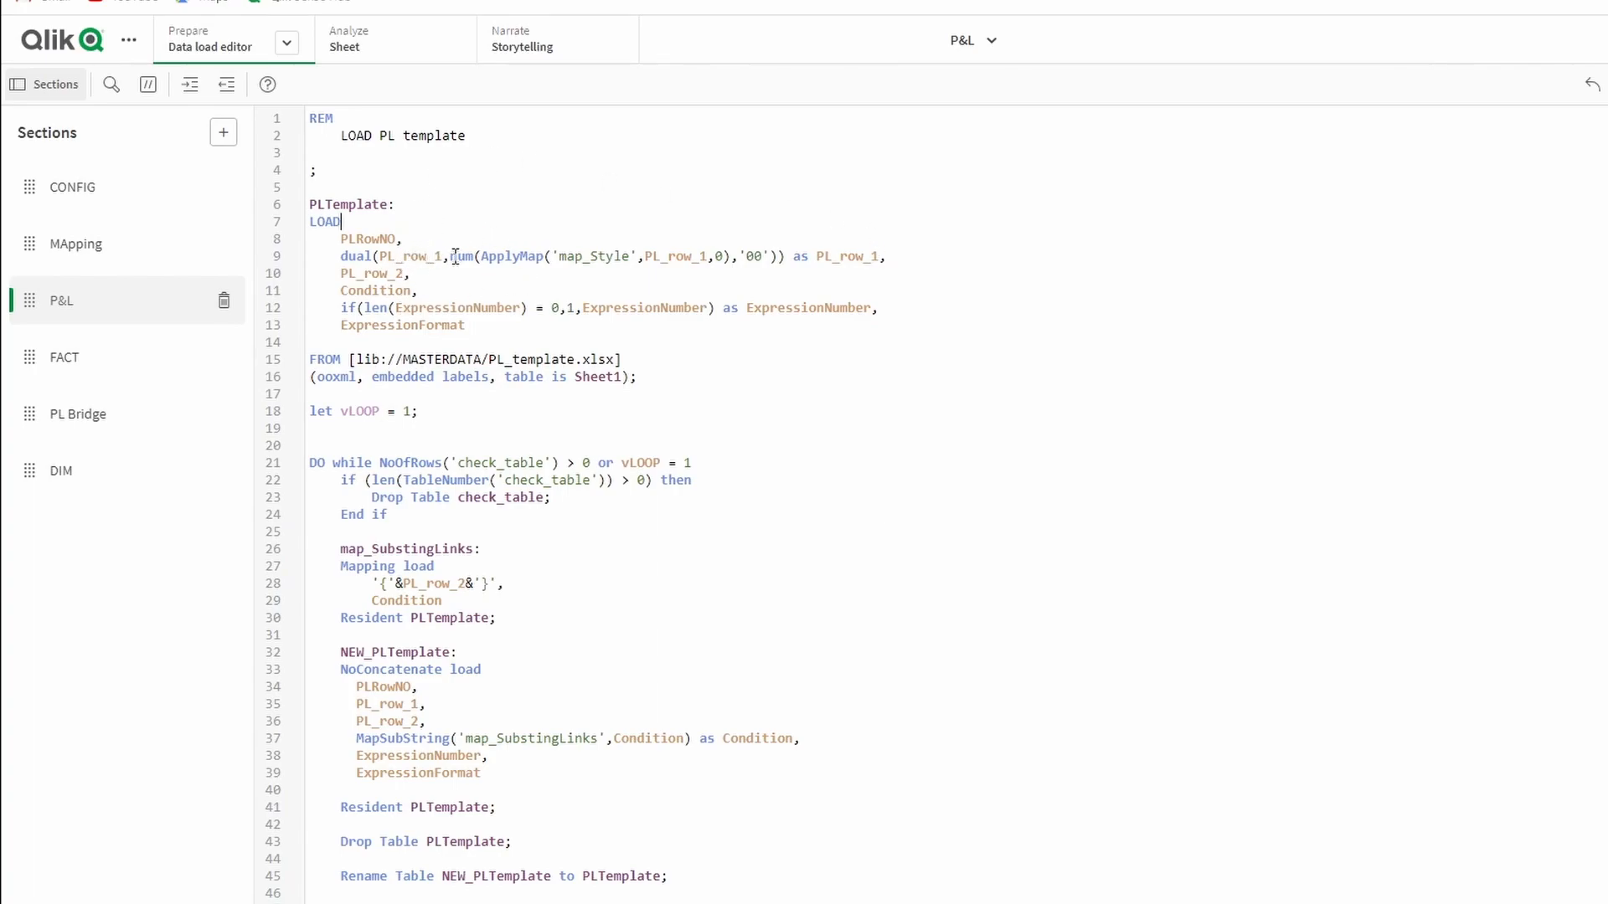
Prefix the num() part of the dual expression with AutoNumber(PL_row_1)& so each row value is unique
double_click(427, 255)
left_click(448, 258)
key("ctrl+space")
type("auto")
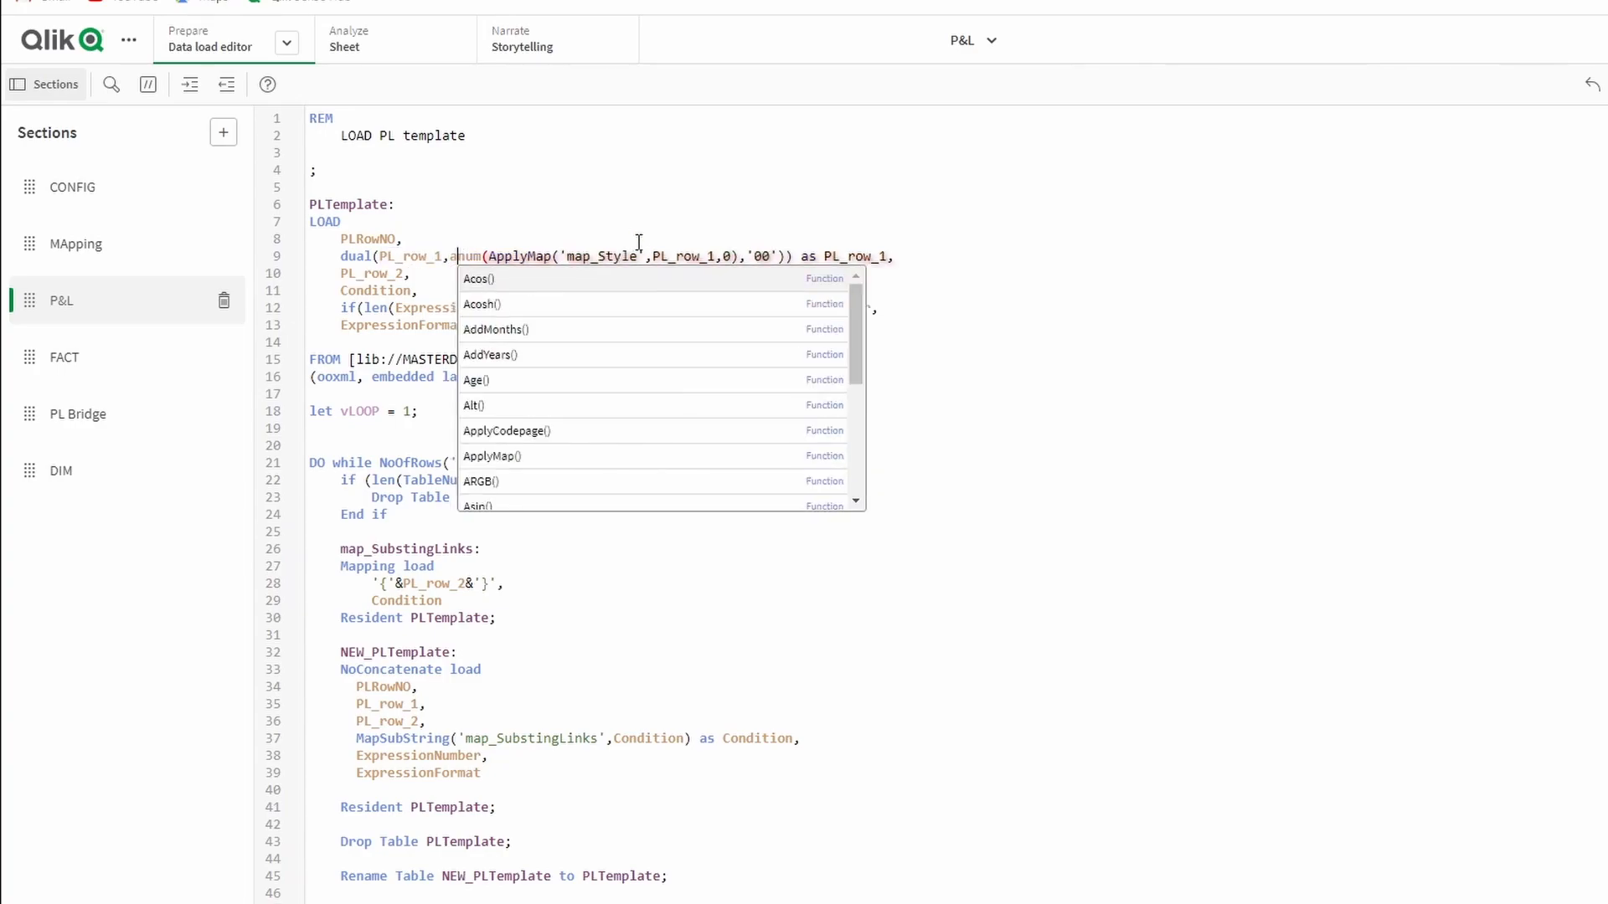
key("Return")
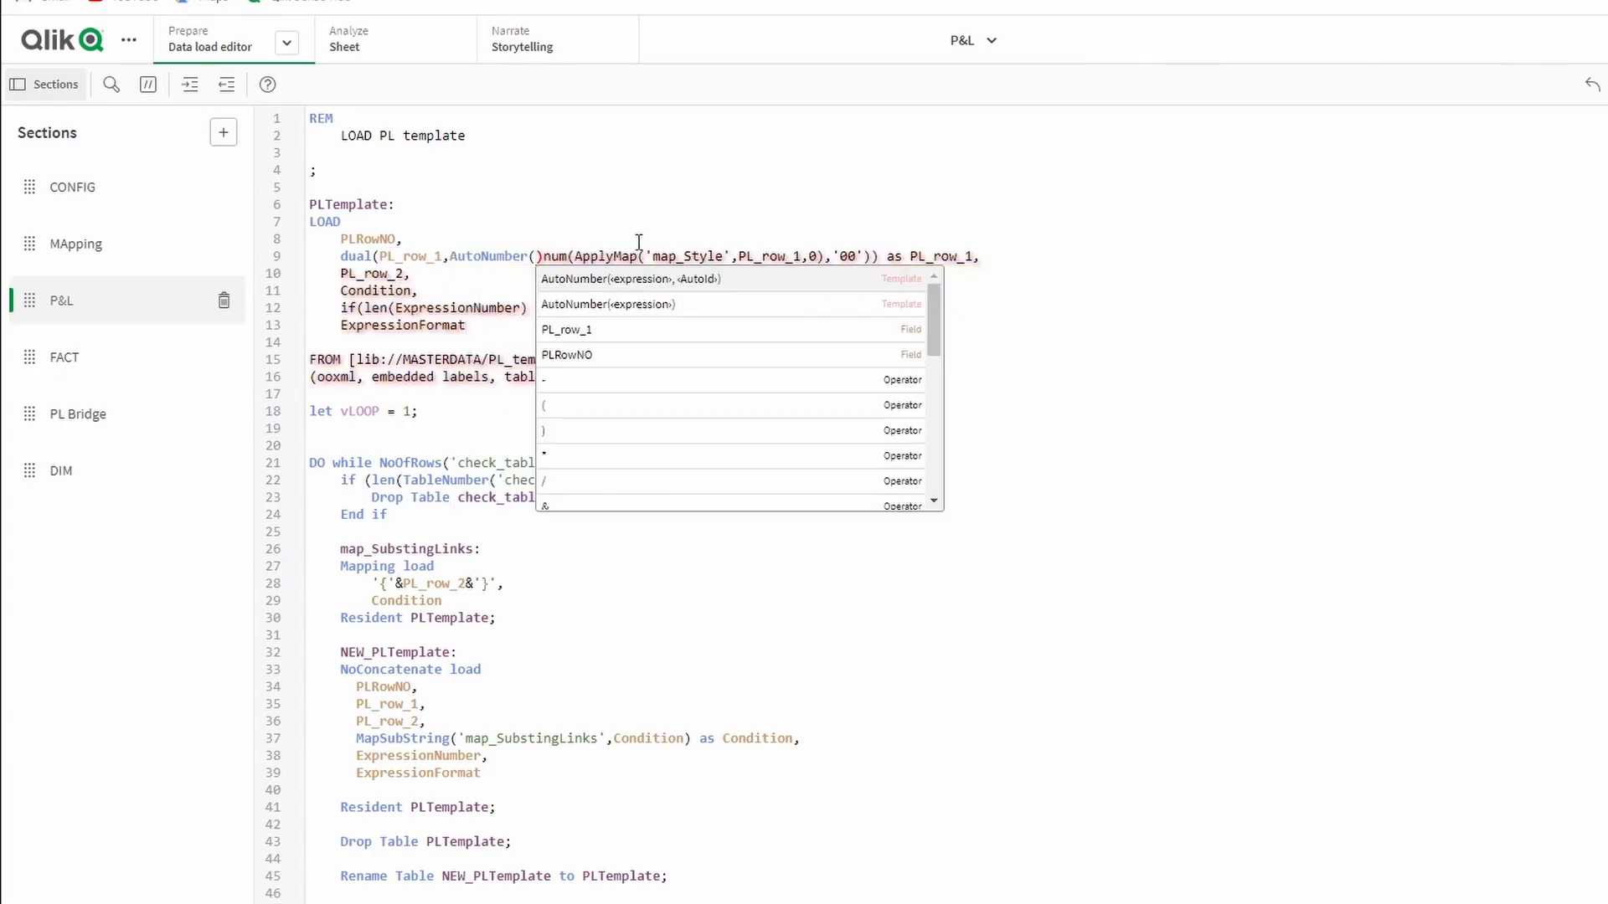
type("PL_row_1")
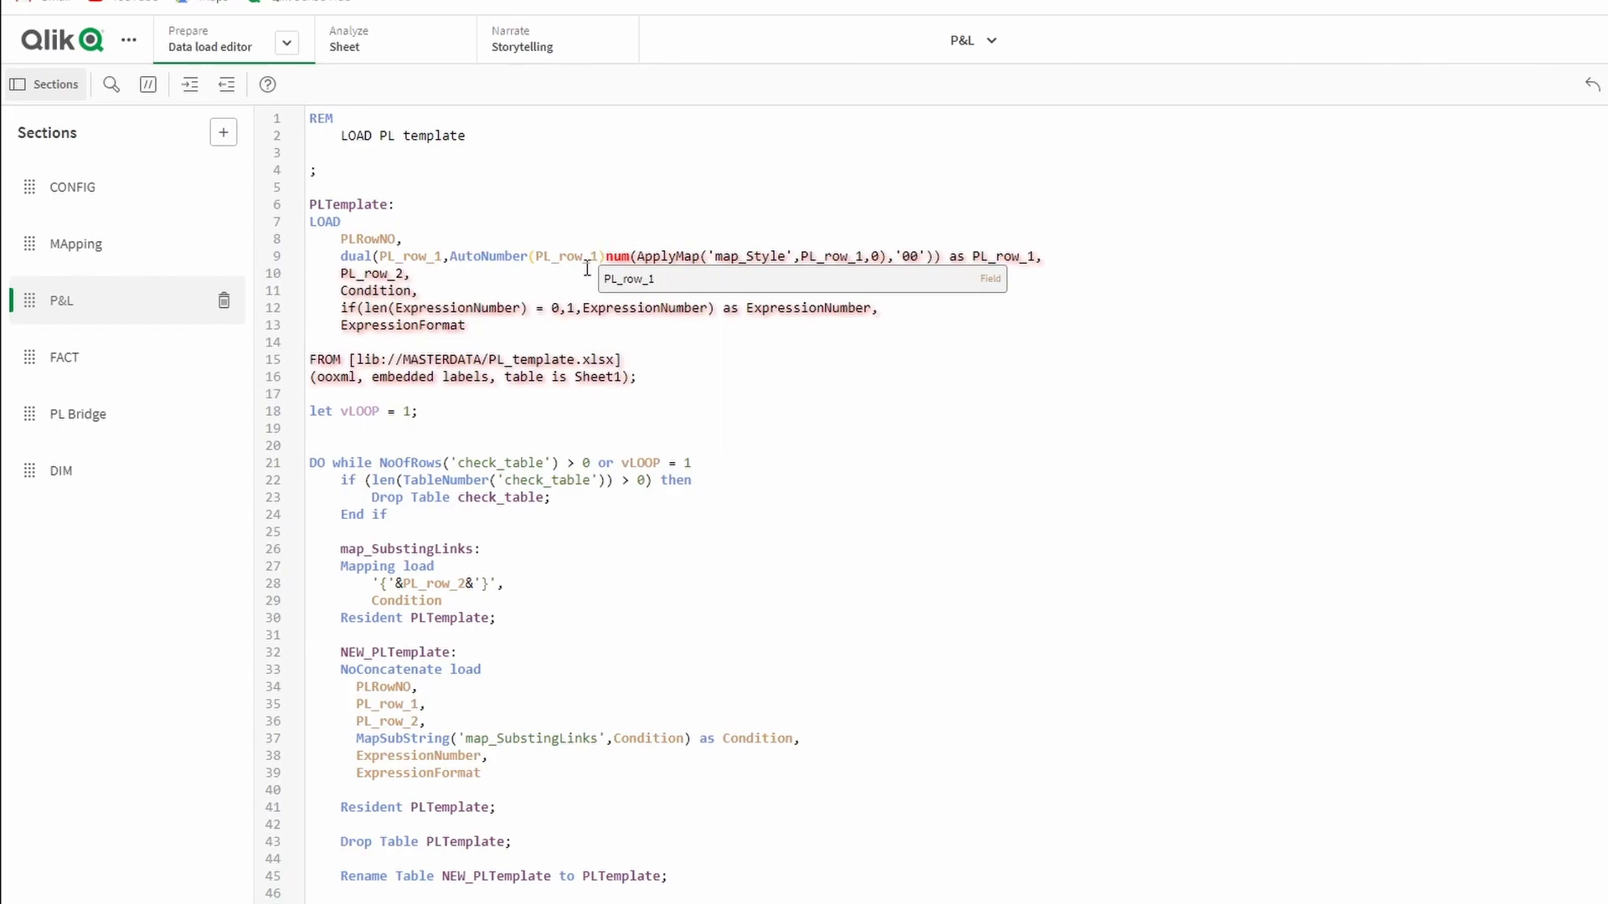
type(")&")
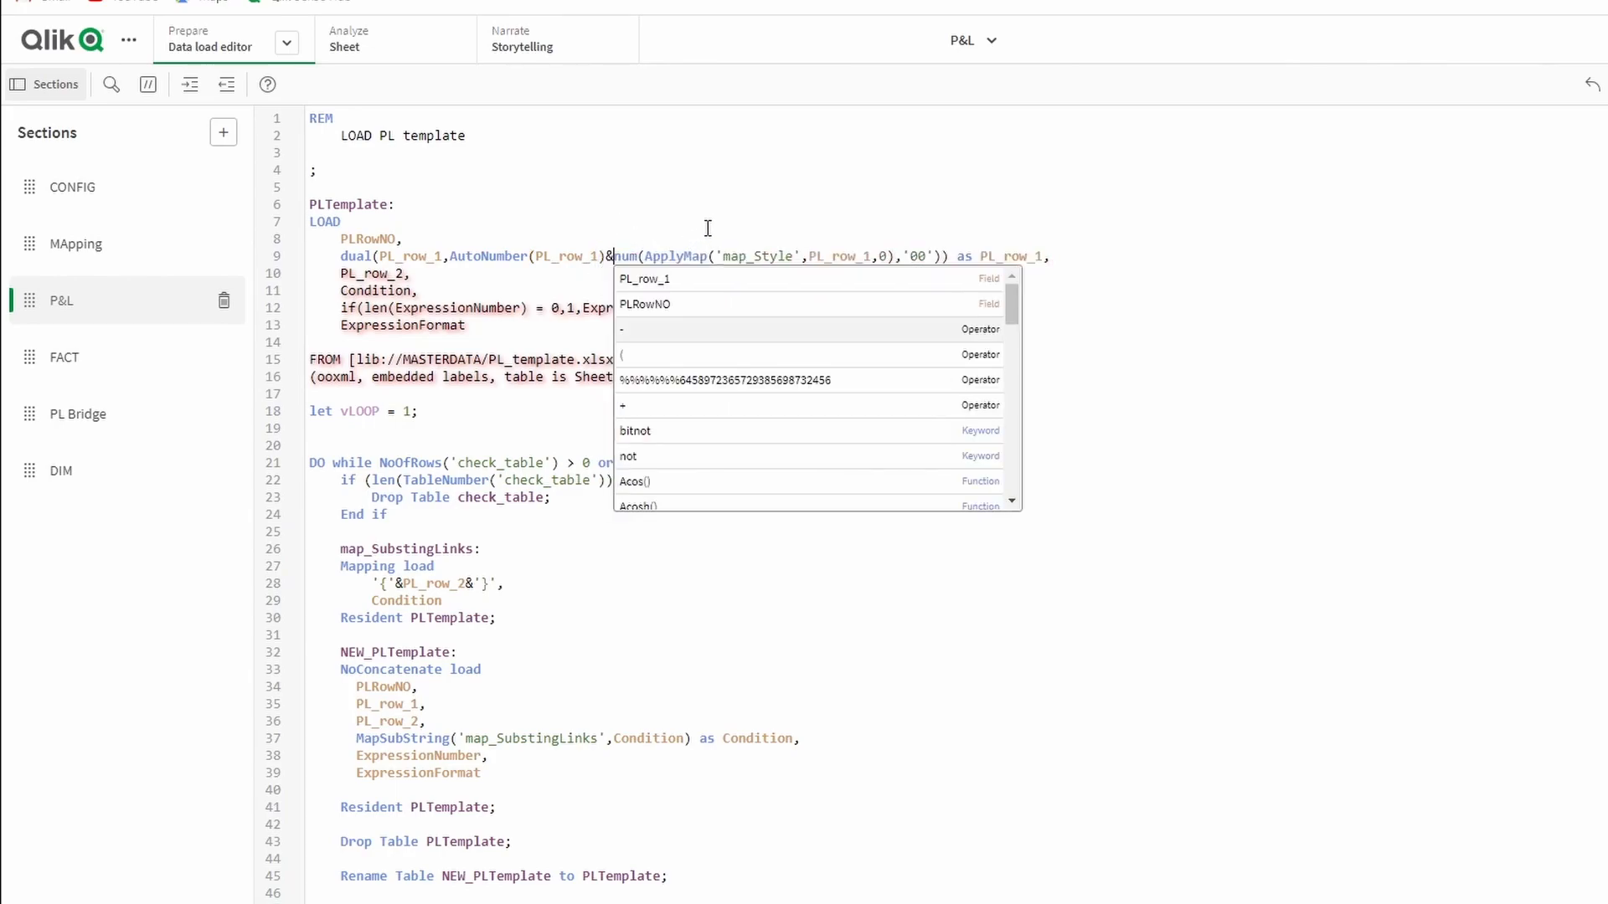
left_click(767, 217)
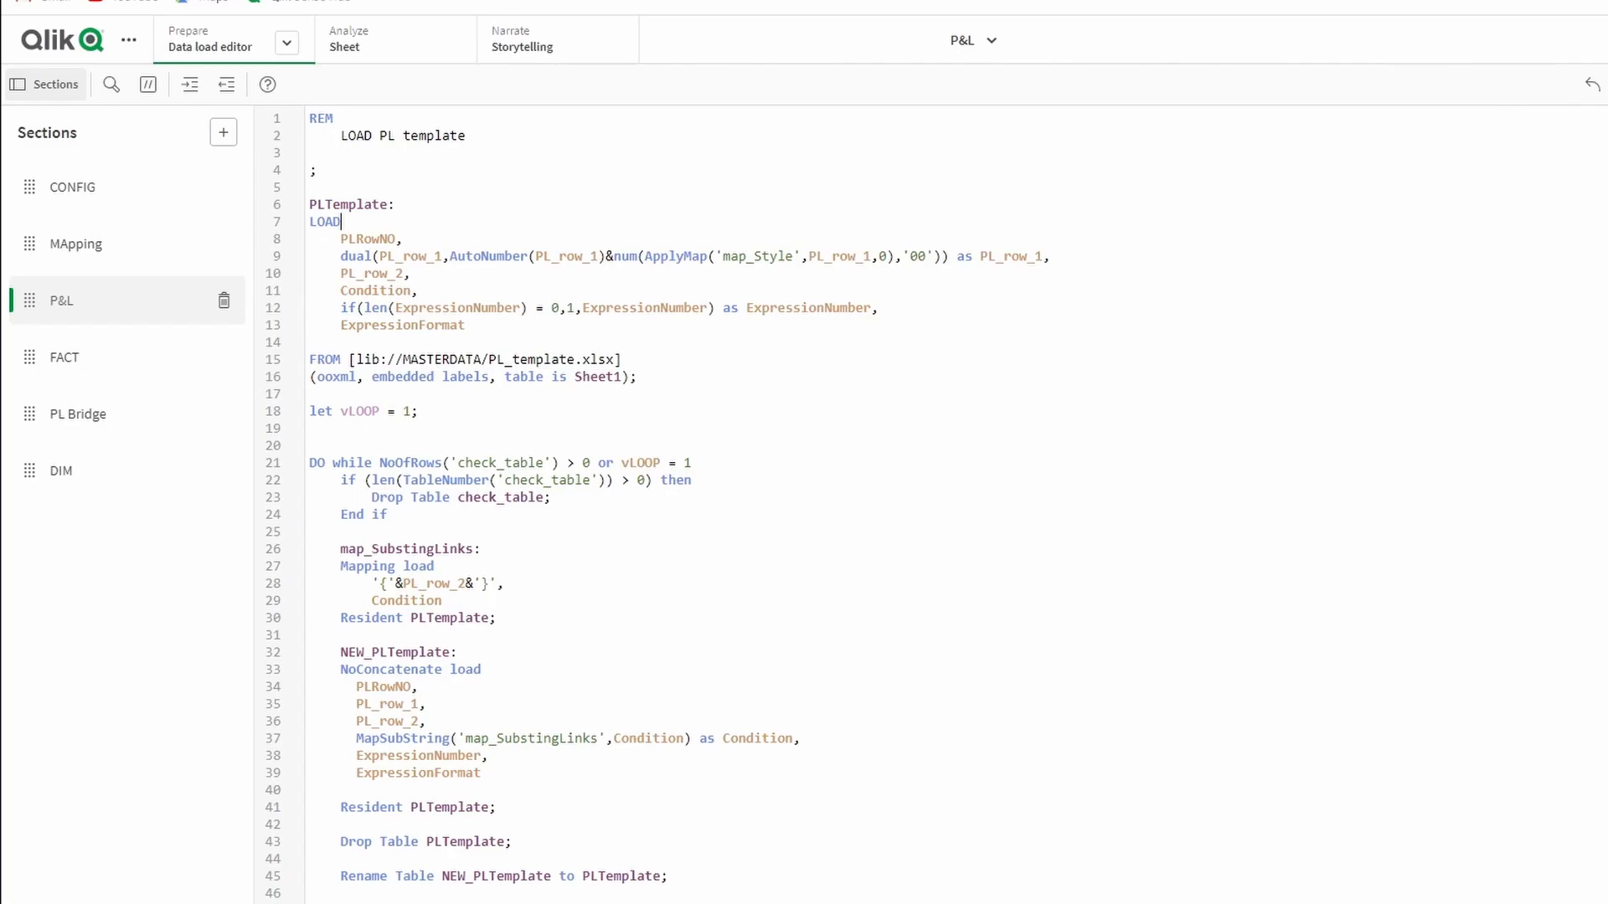
Run the data load and return to the P&L pivot table on the sheet
key("ctrl+Return")
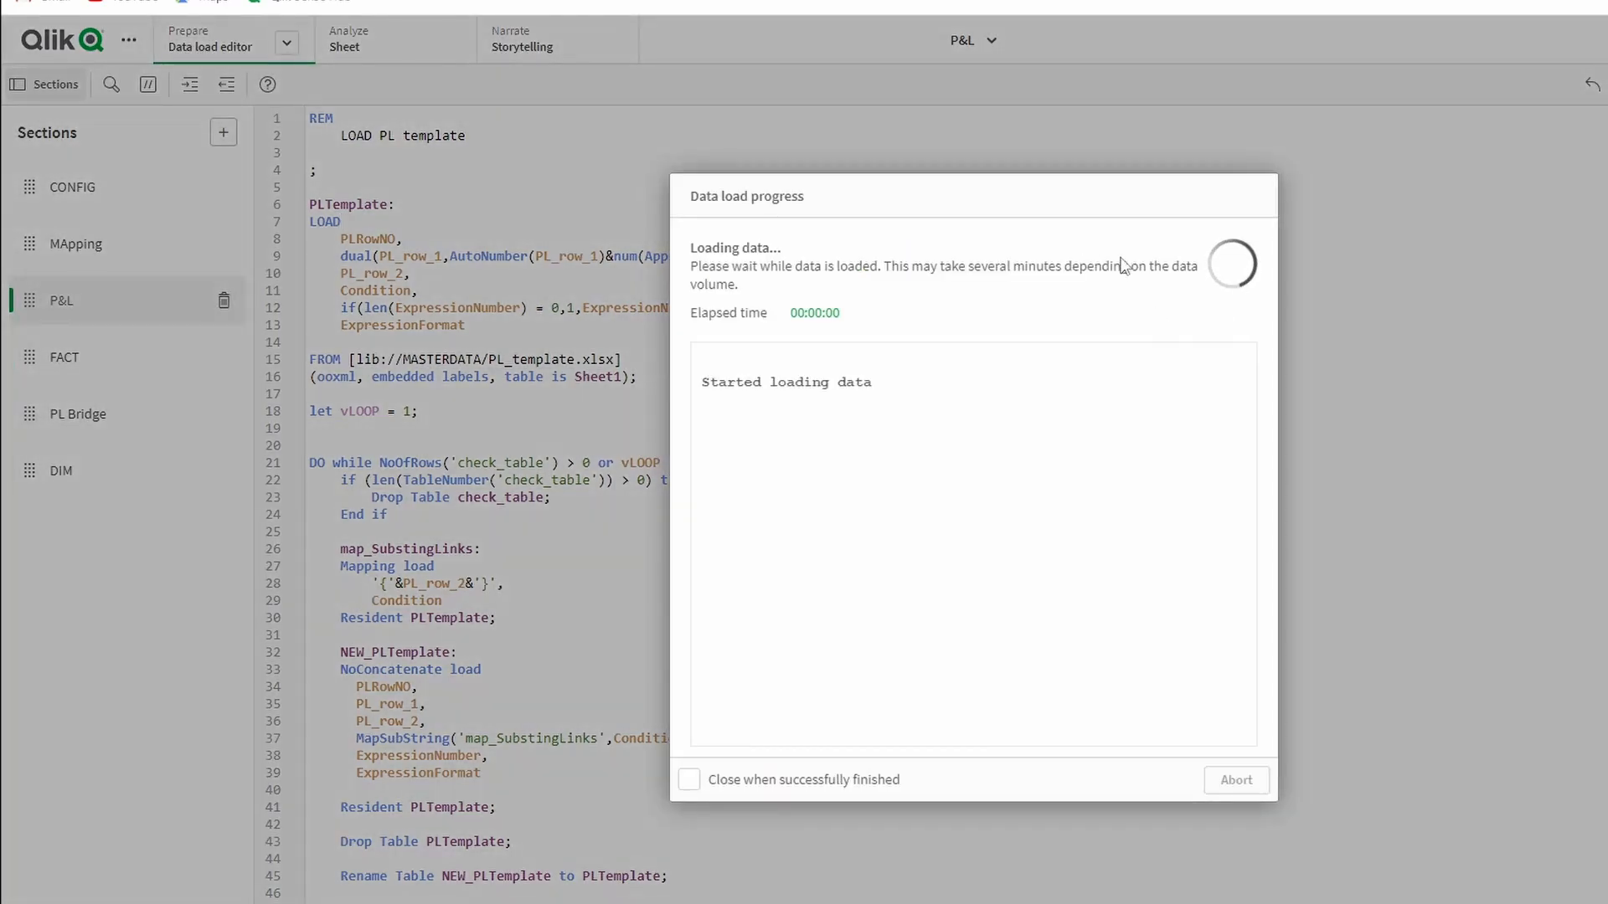
left_click(1237, 779)
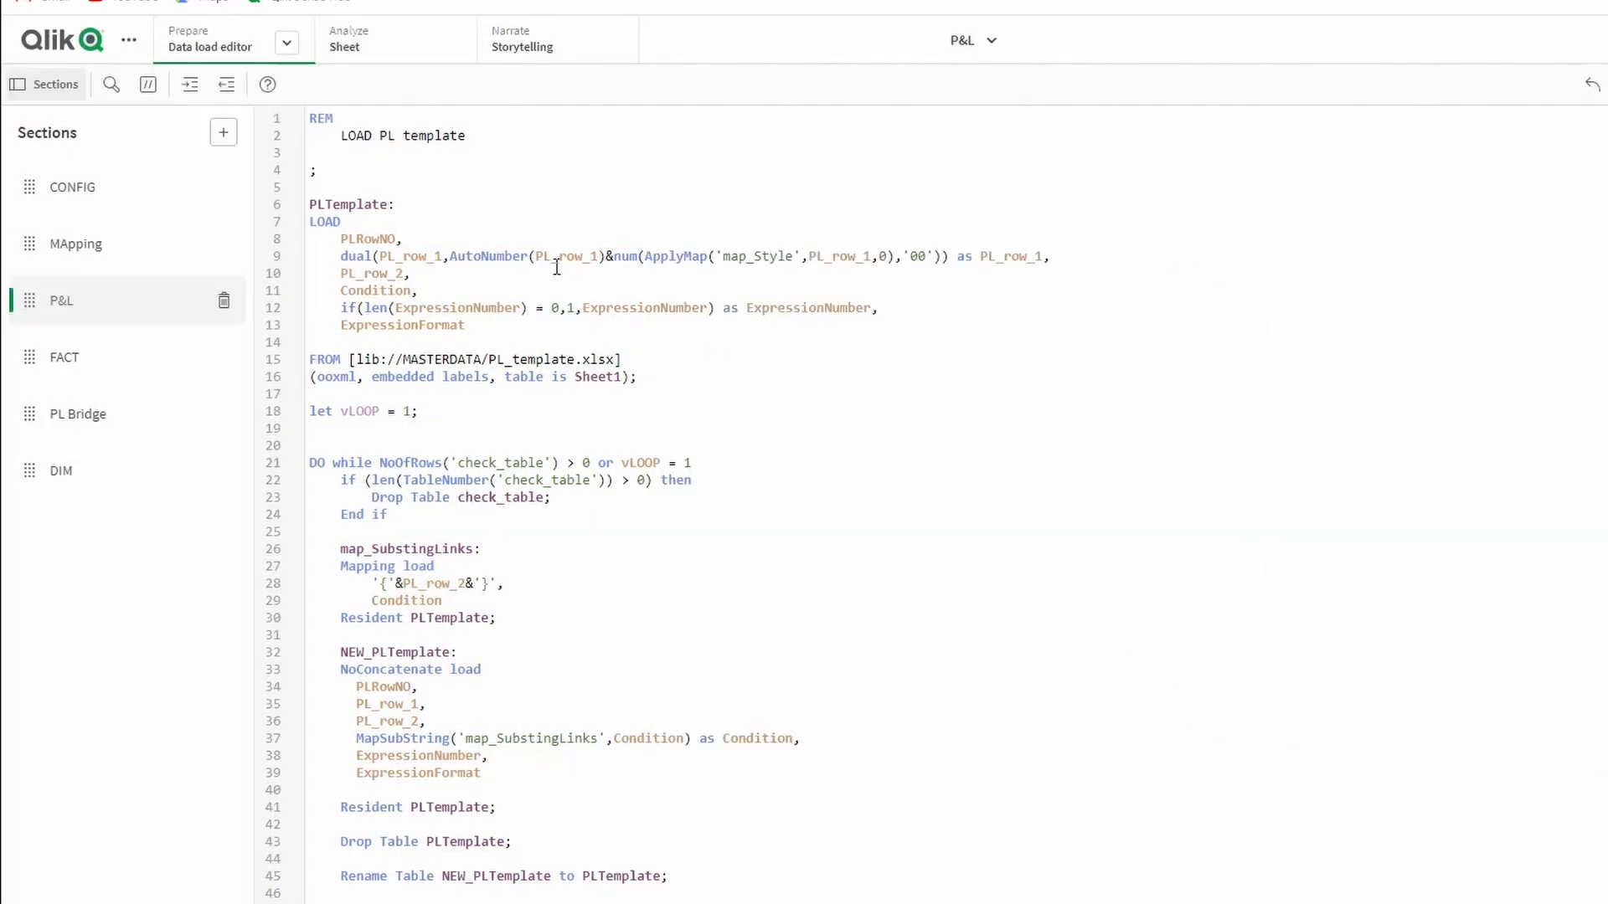
left_click(396, 50)
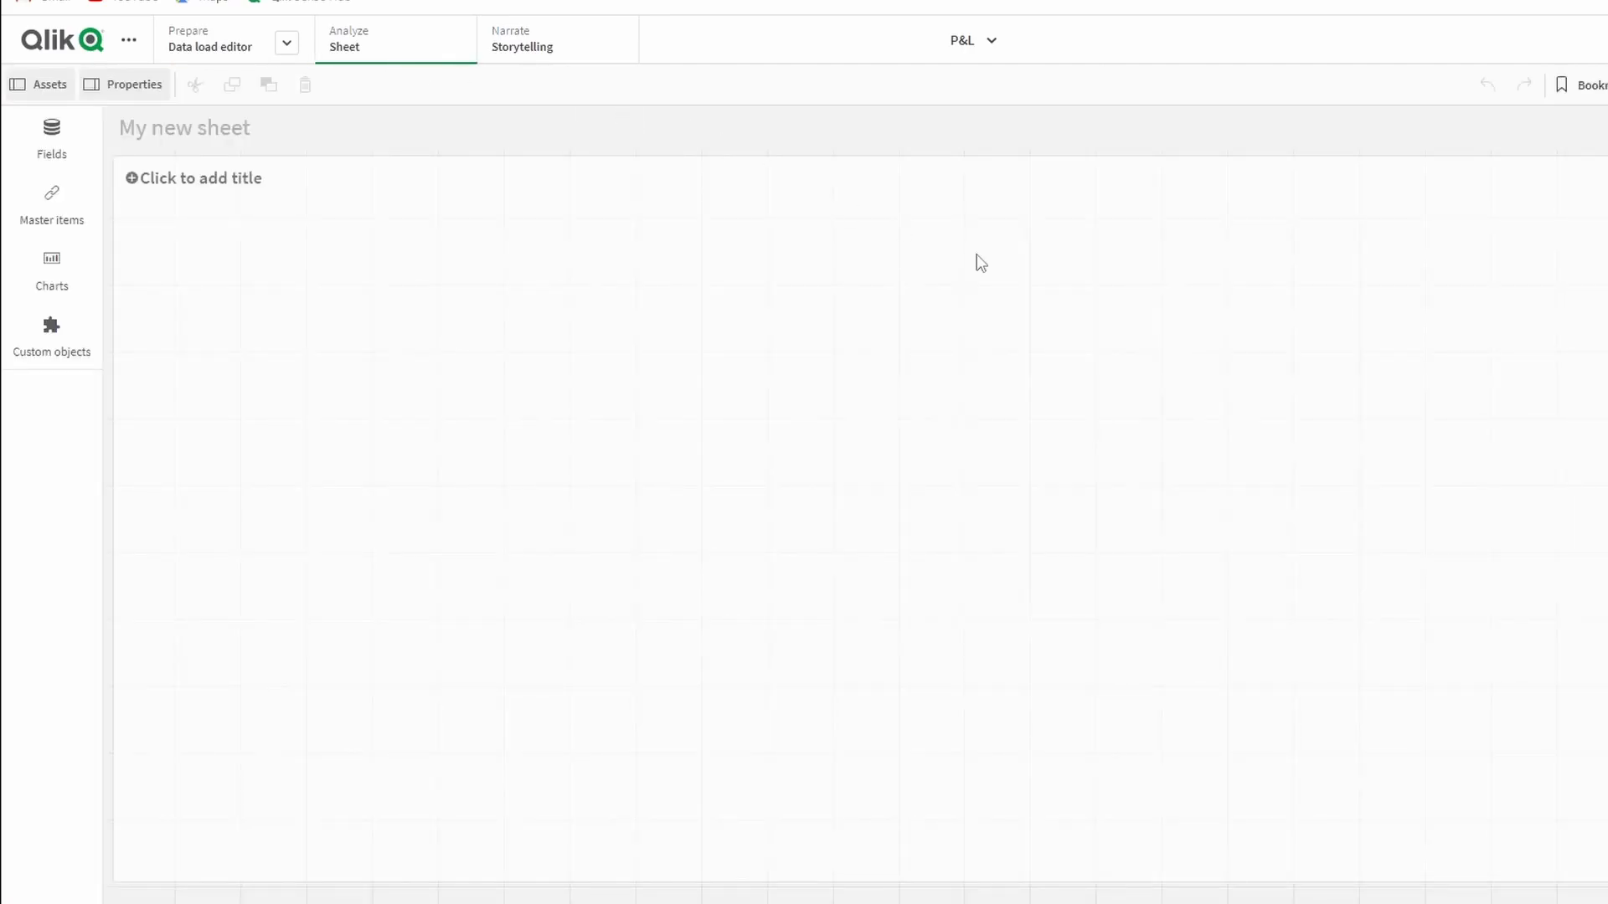
left_click(1469, 623)
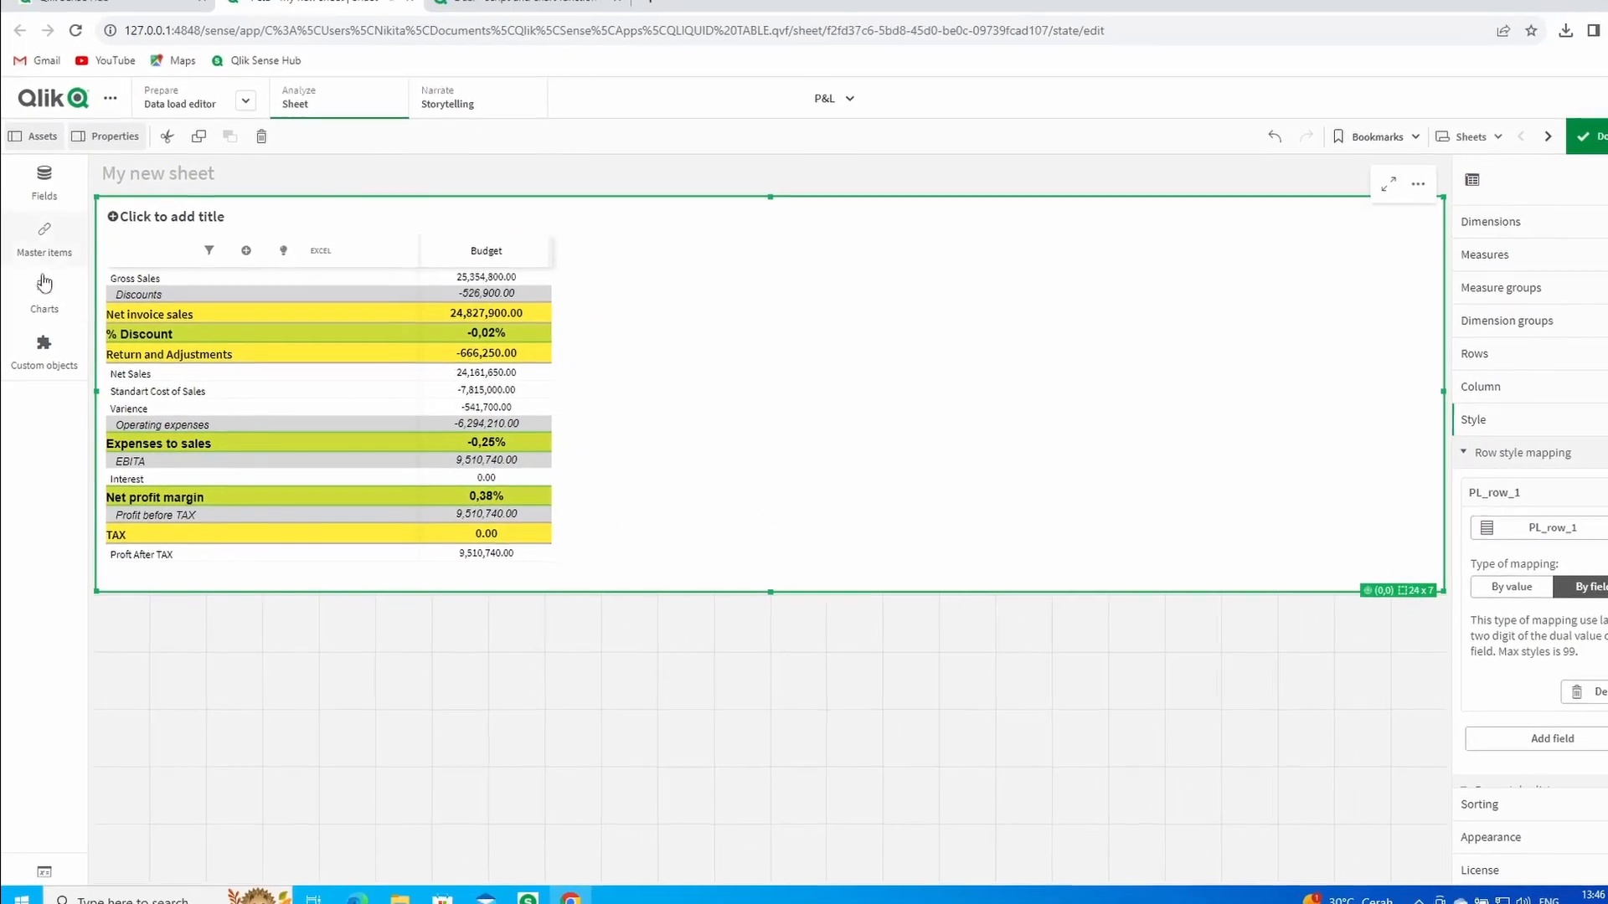
Add a table chart below the pivot table with PL_row_1 as its dimension
left_click(52, 272)
scroll(159, 467, "down", 2)
left_click_drag(212, 736, 406, 674)
left_click(586, 737)
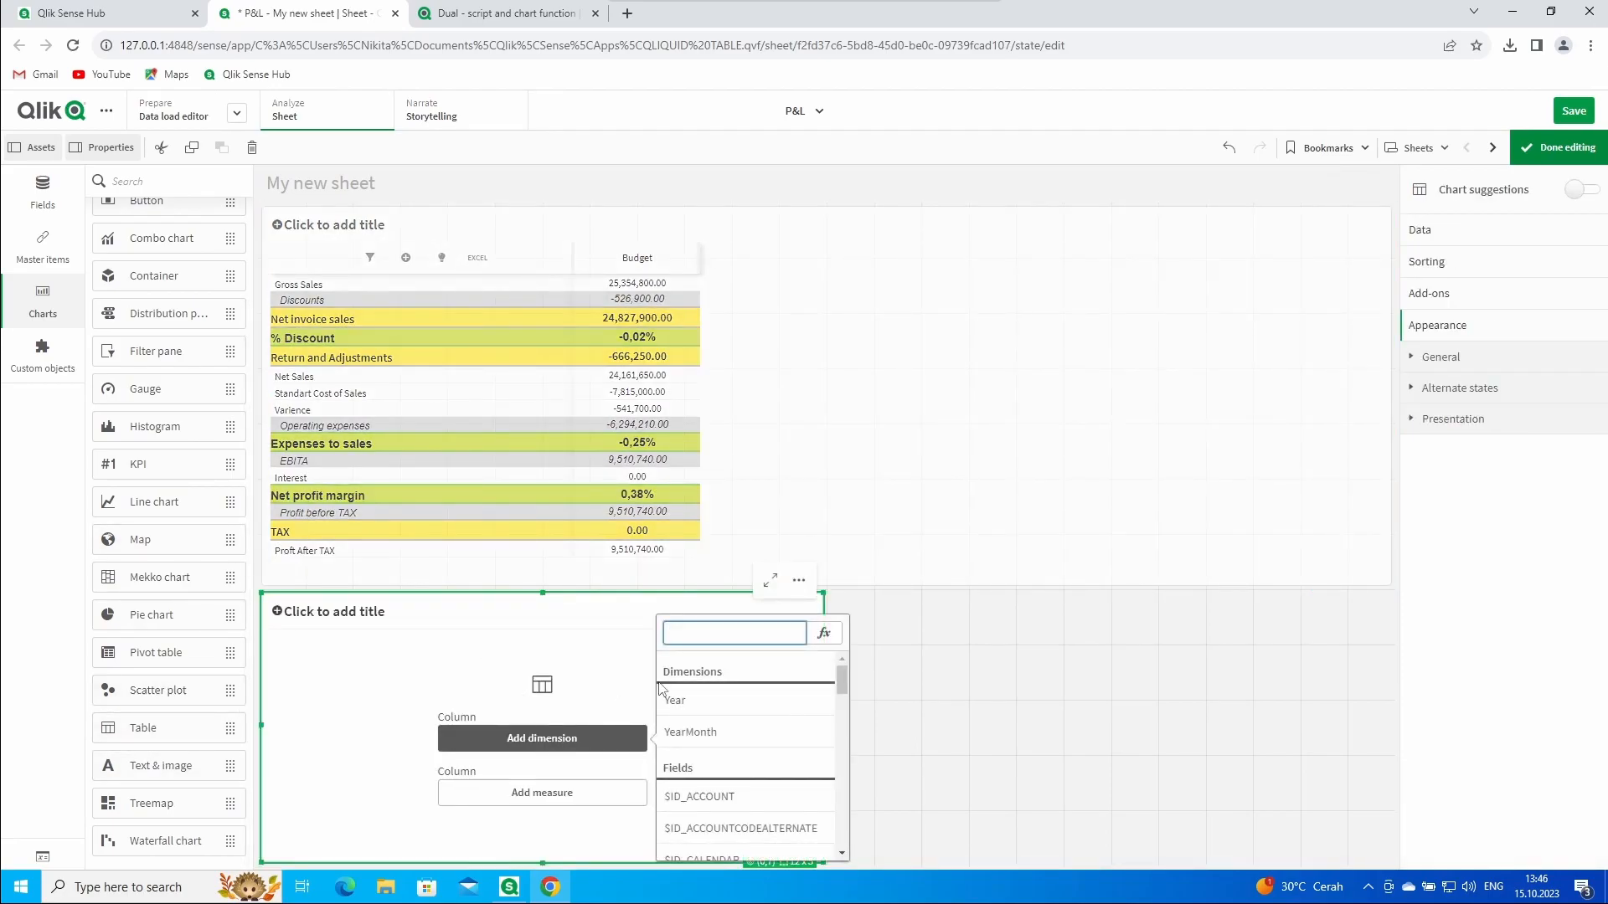
type("PL")
left_click(687, 731)
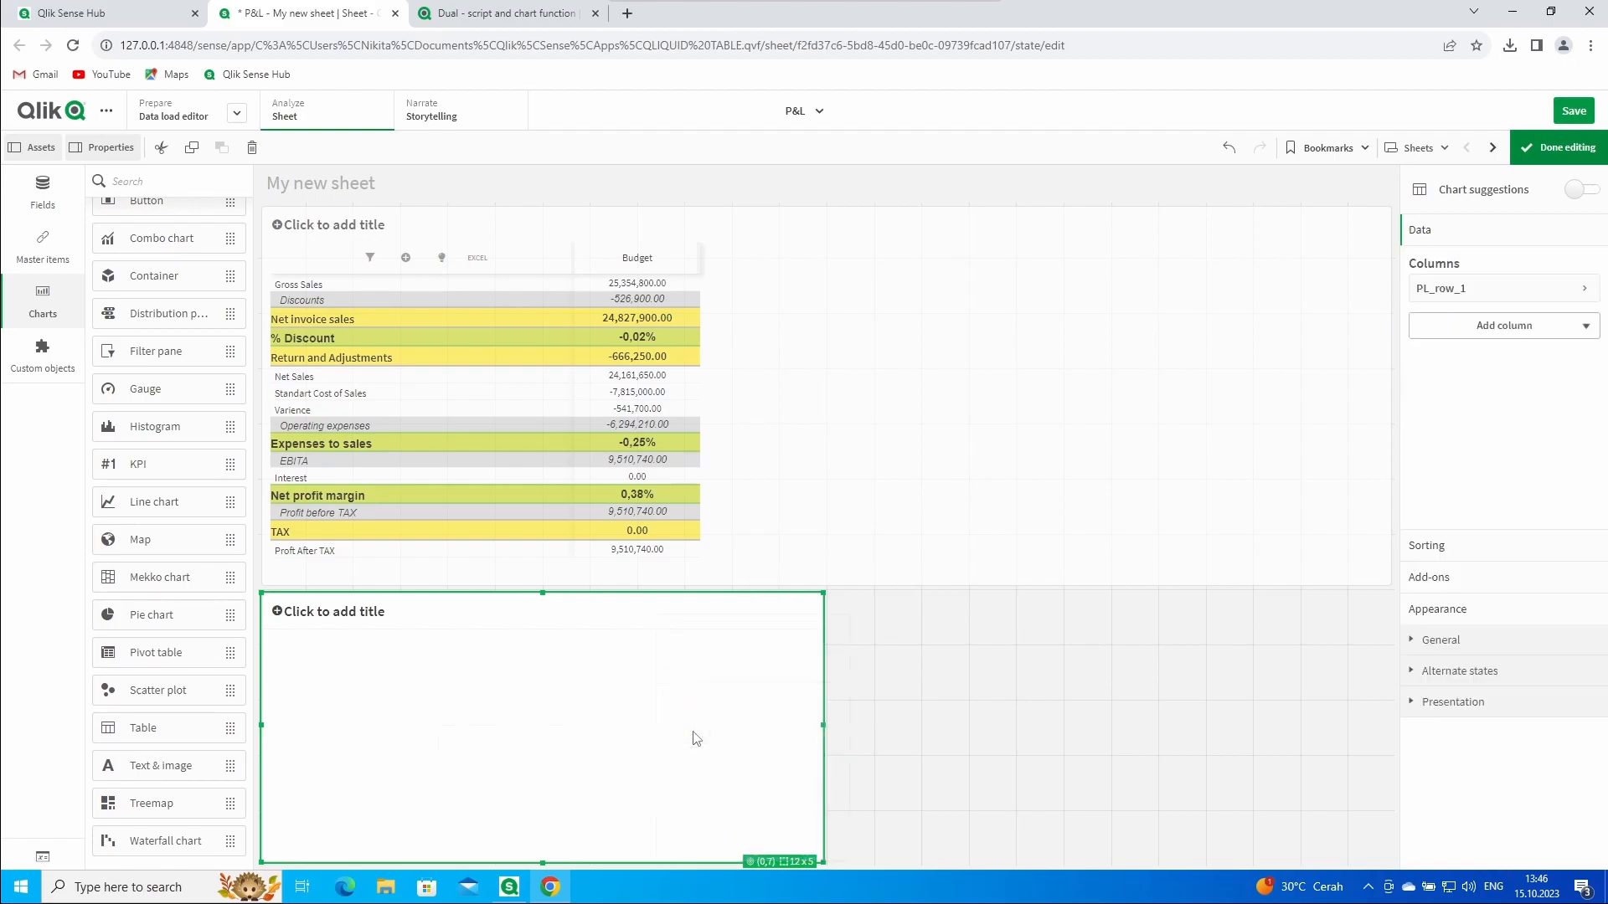
Copy the new table's PL_row_1 column and paste it as a second column
right_click(1464, 295)
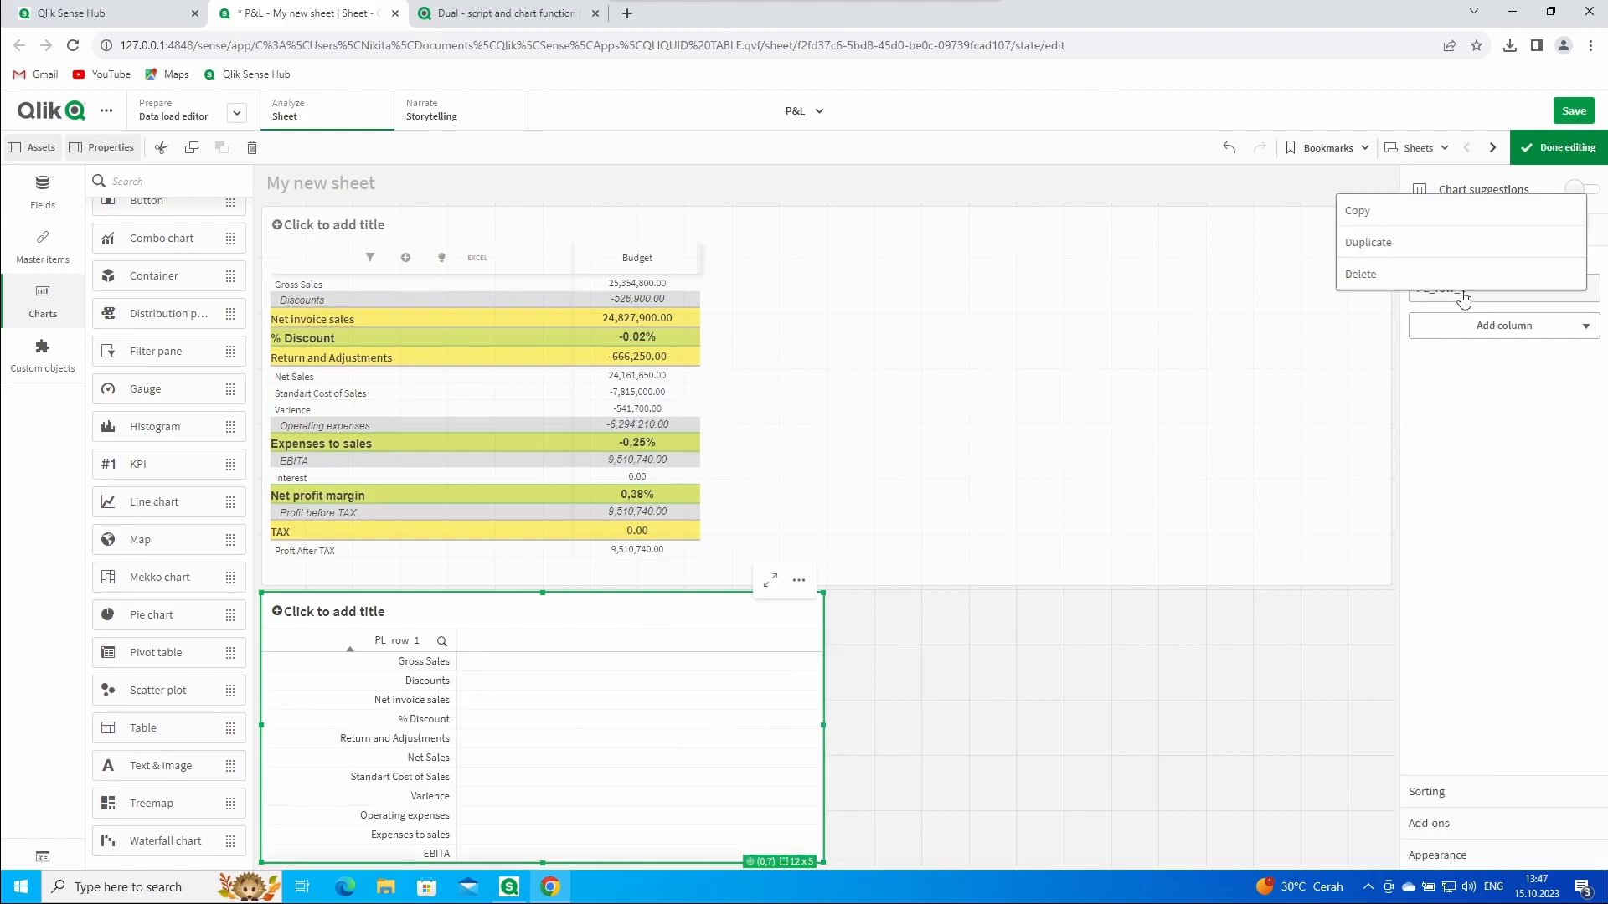
left_click(1429, 219)
right_click(1440, 310)
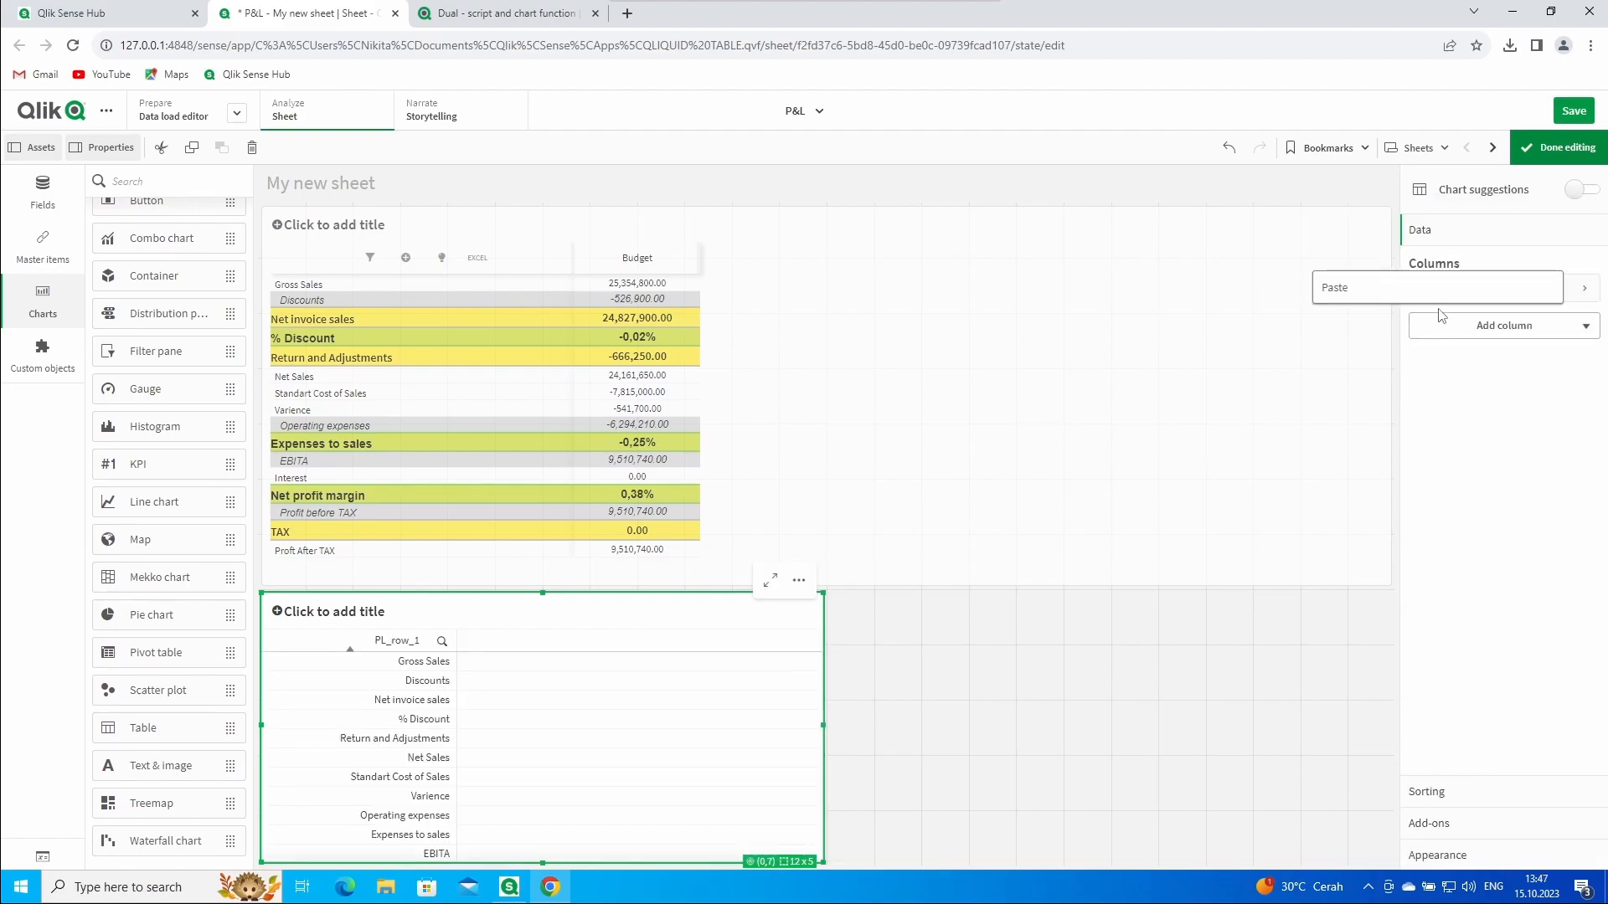
left_click(1440, 293)
Set the second column's field expression to =num(PL_row_1)
left_click(1478, 327)
left_click(1558, 379)
type("num(PL_row_1")
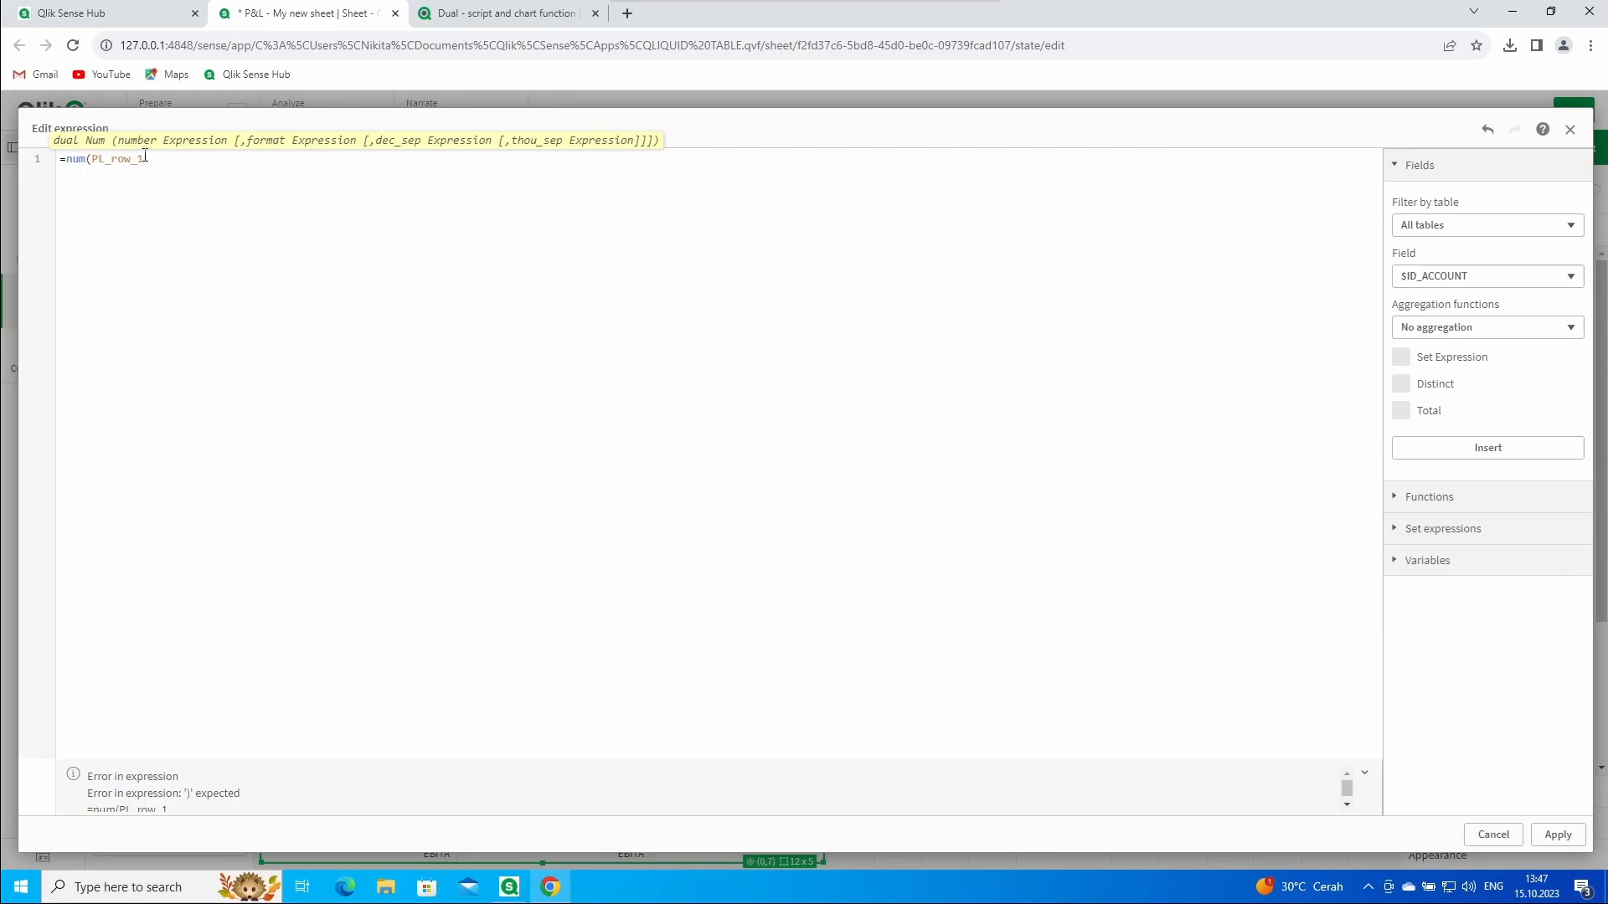
type(")")
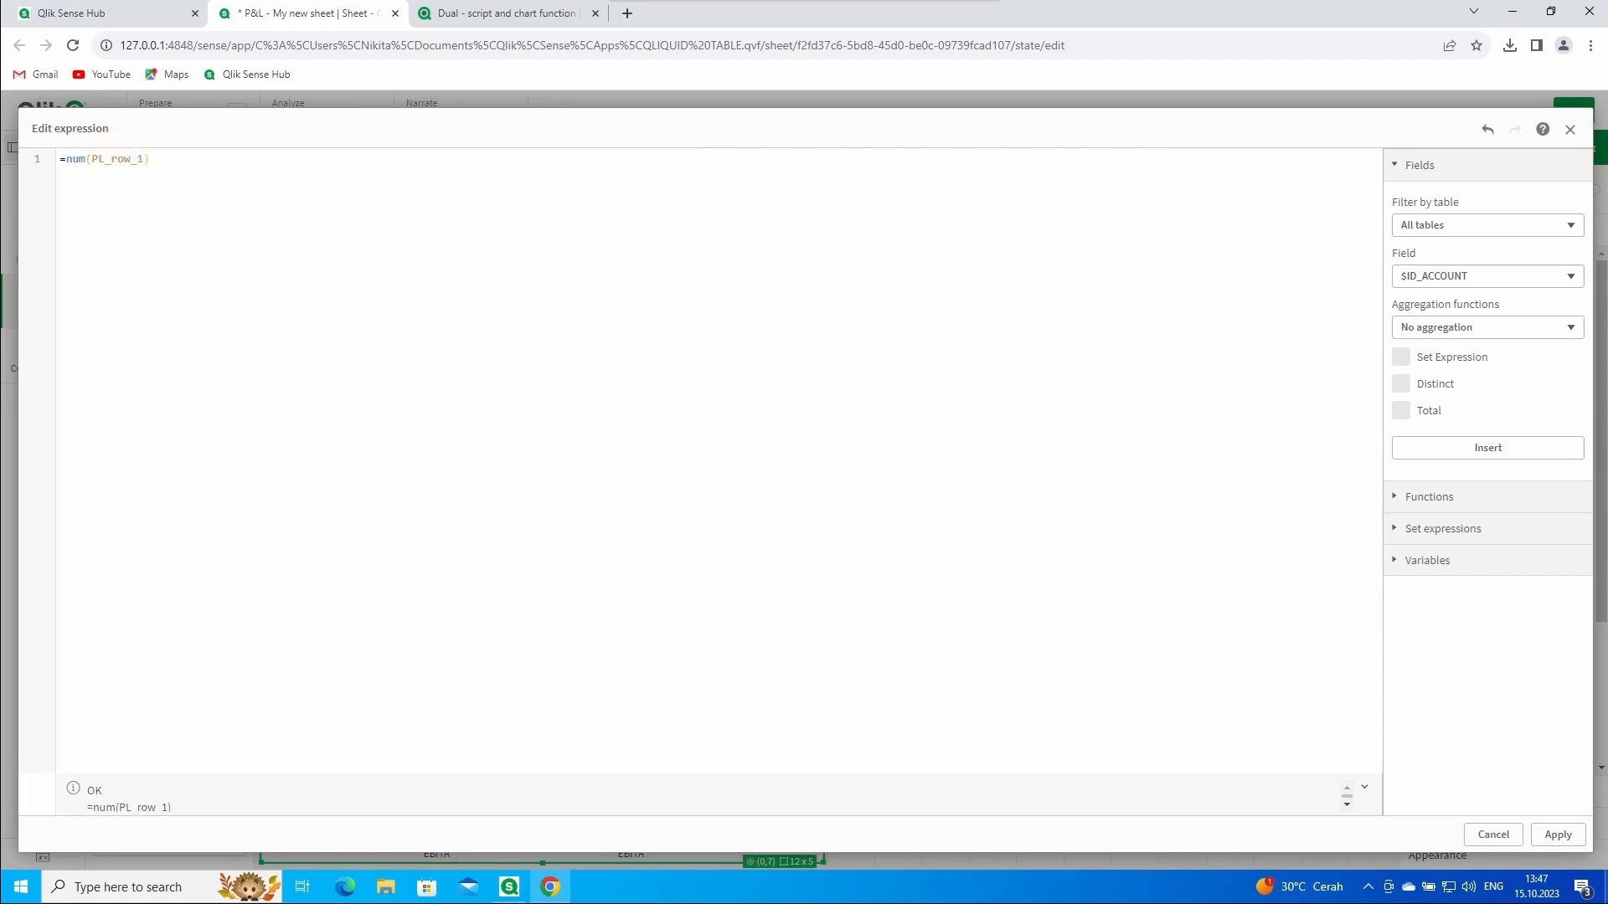
left_click(1558, 839)
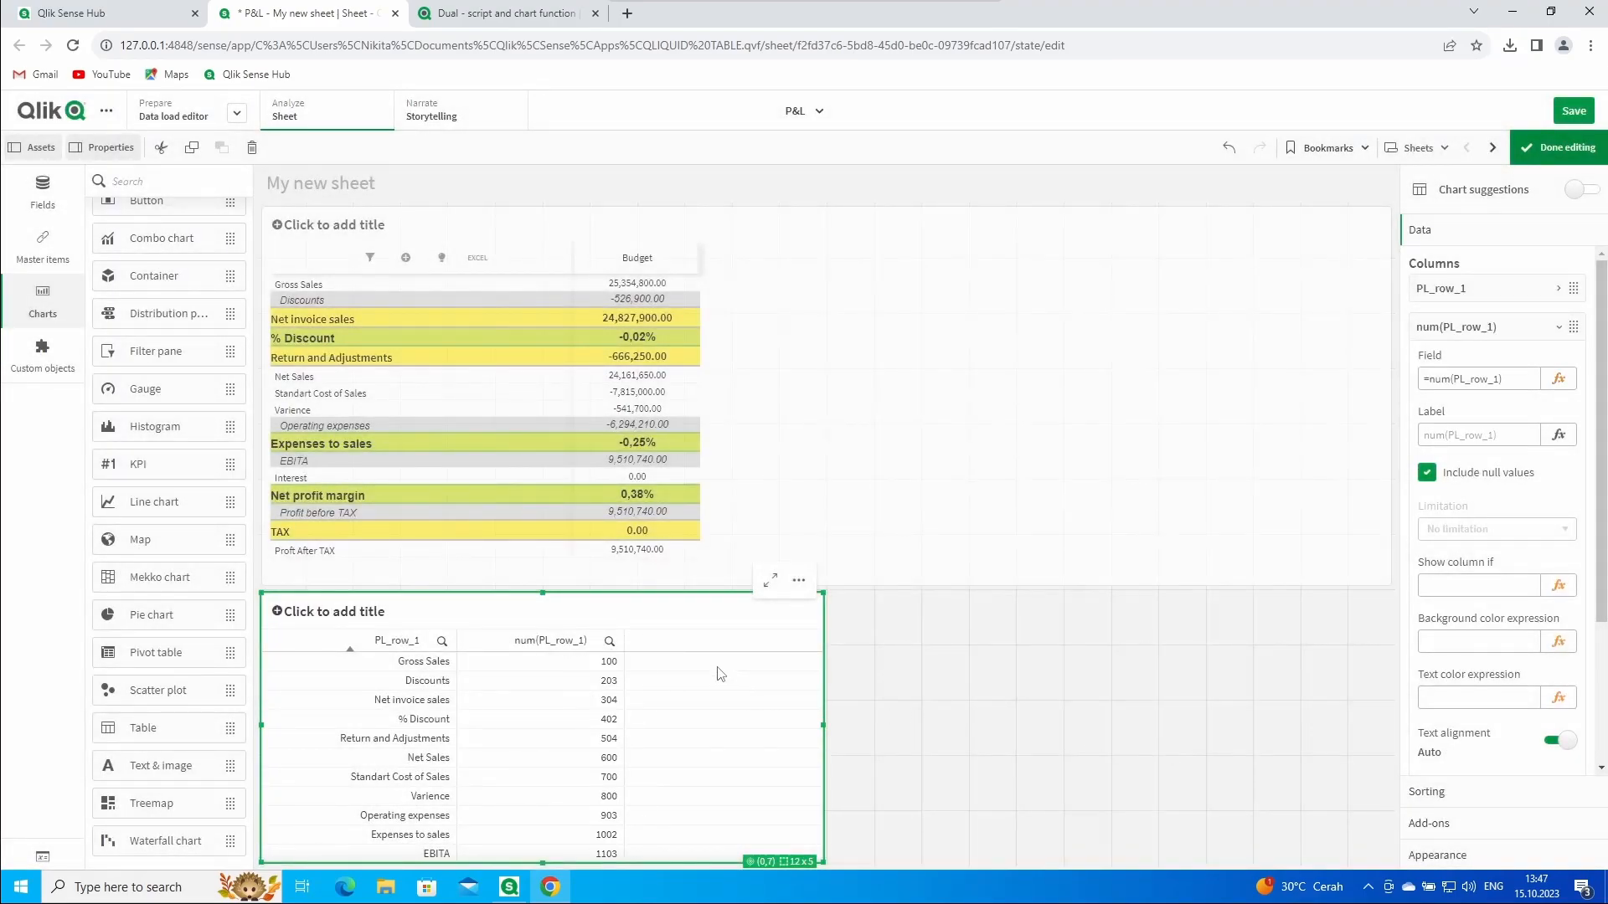
Finish editing the sheet and compare the last two digits of each num(PL_row_1) value with the pivot table's row styles
left_click(1563, 148)
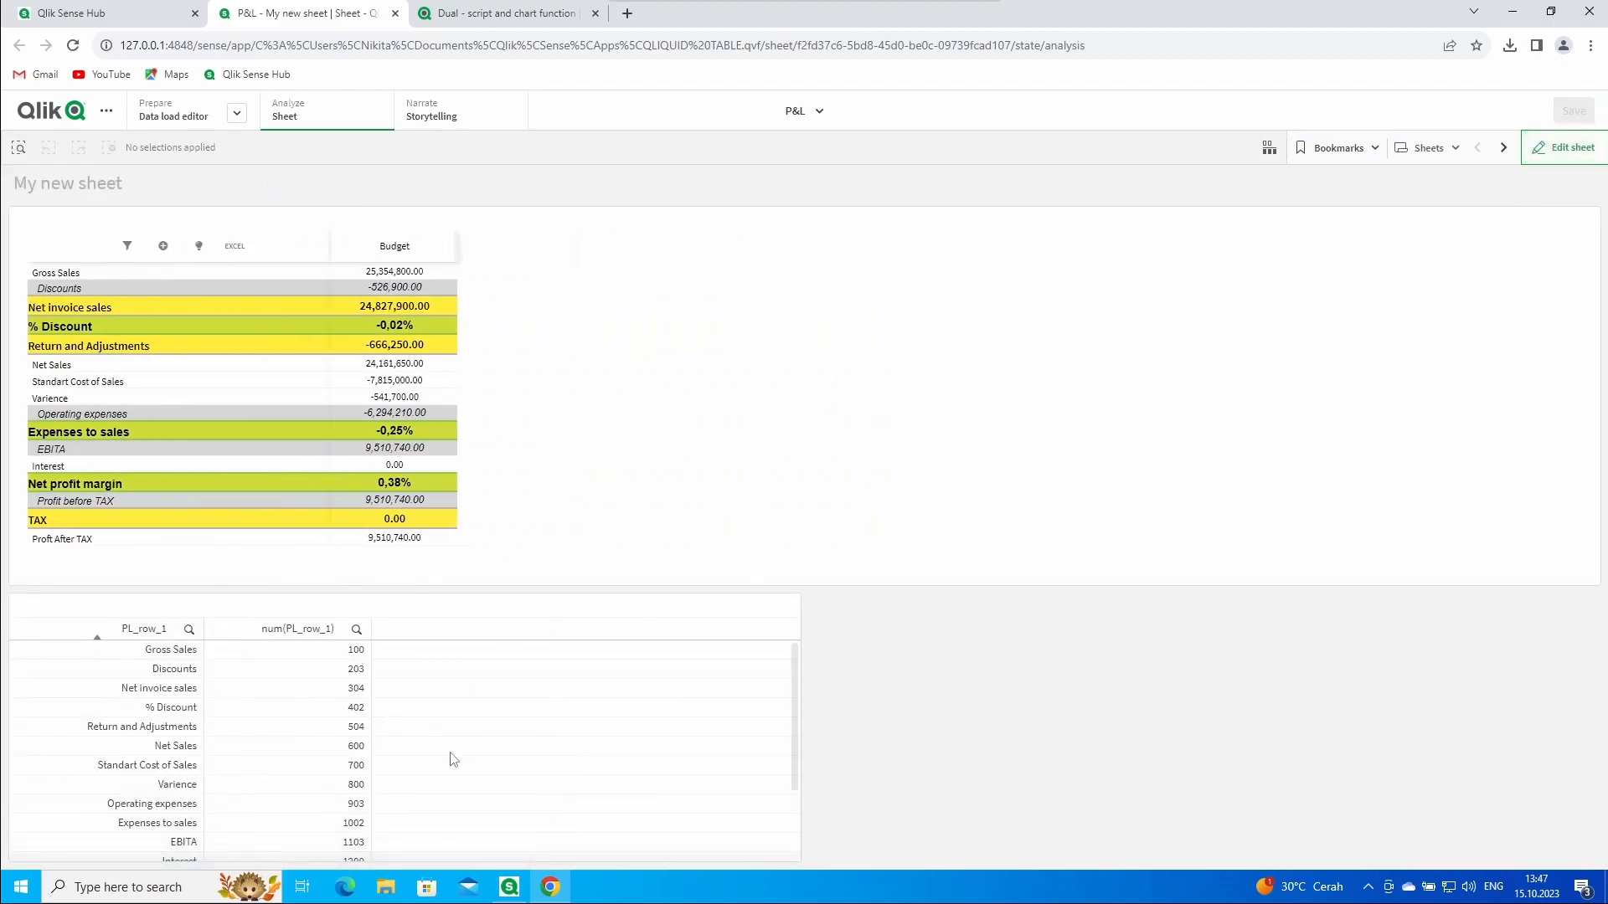
scroll(345, 702, "down", 2)
scroll(334, 731, "up", 2)
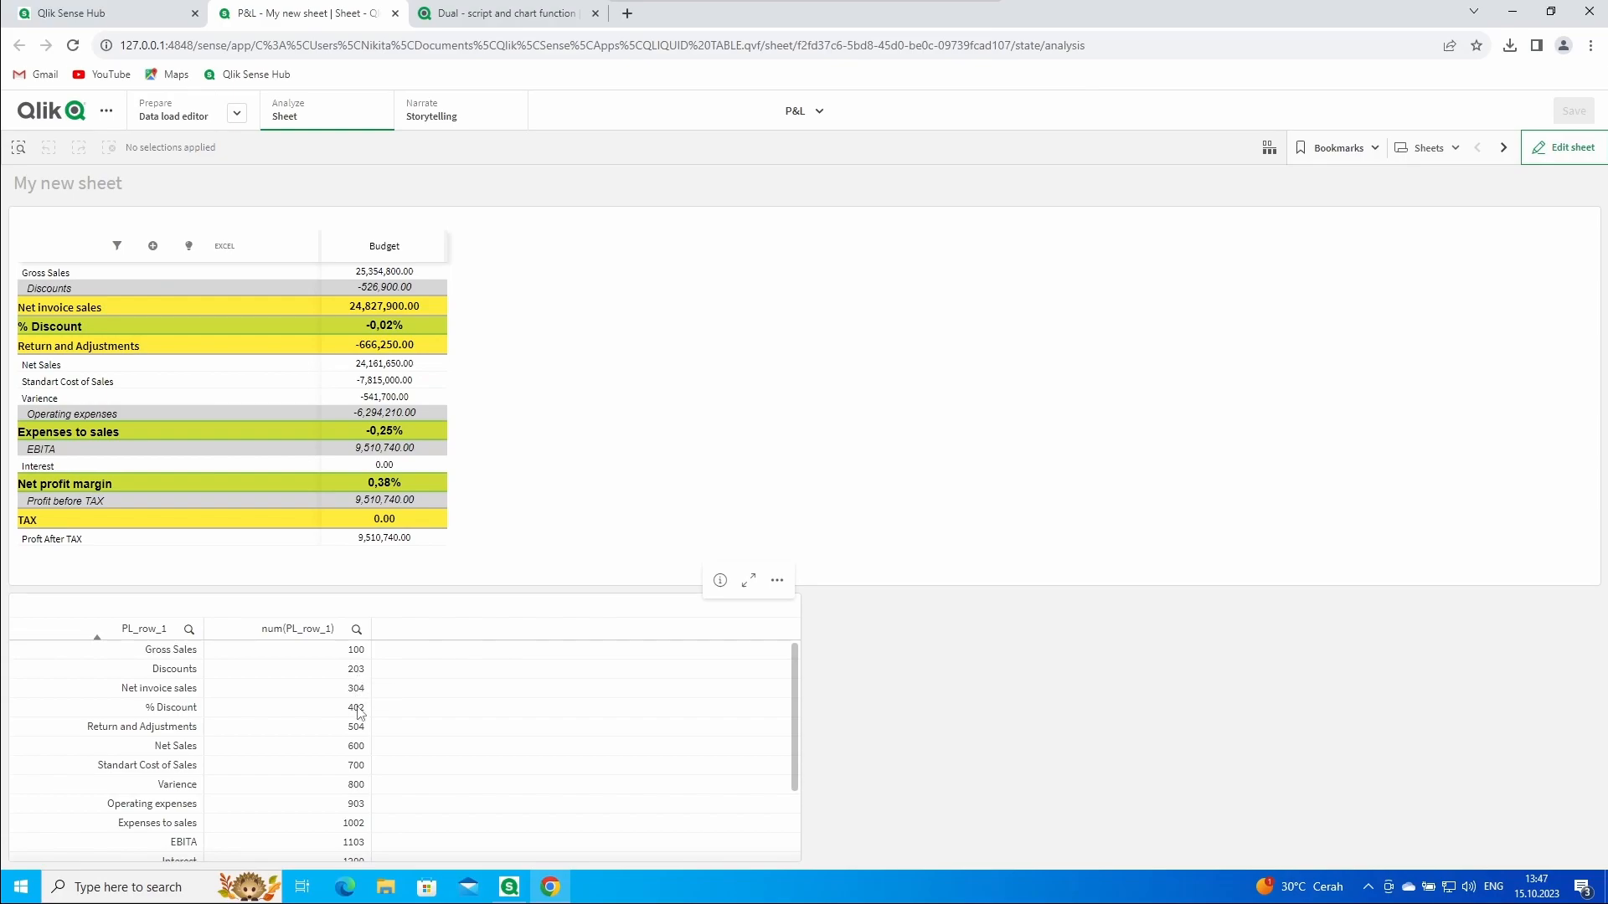
scroll(356, 843, "down", 2)
scroll(351, 745, "up", 2)
Reopen the sheet for editing and examine the style numbers in the pivot table's rows styles list
left_click(1563, 148)
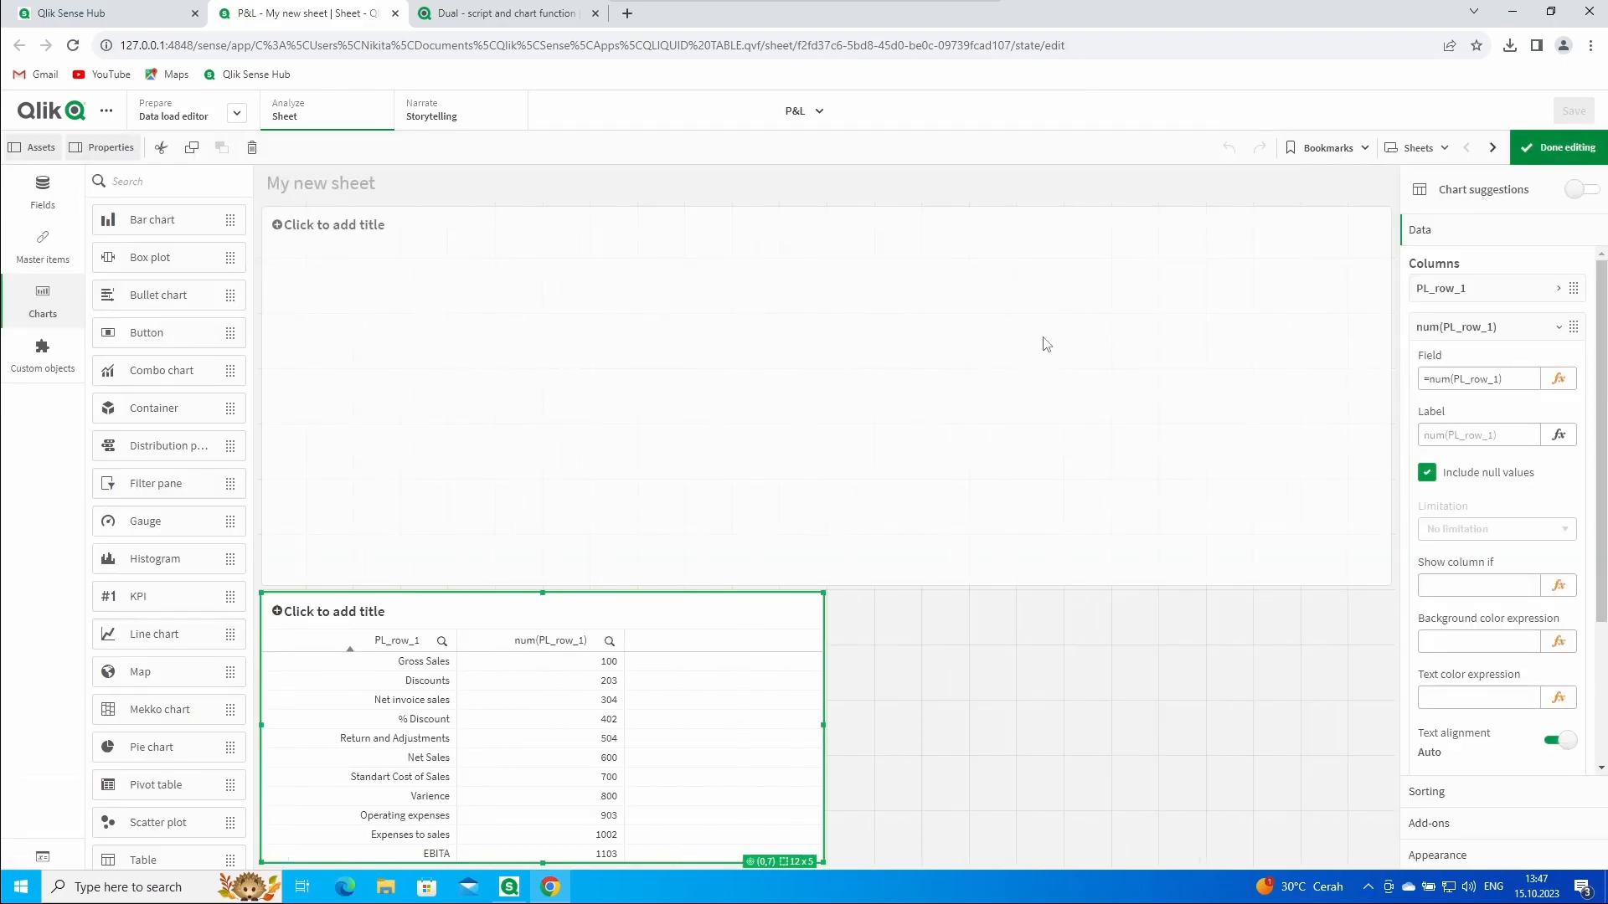
left_click(1069, 343)
left_click(1415, 421)
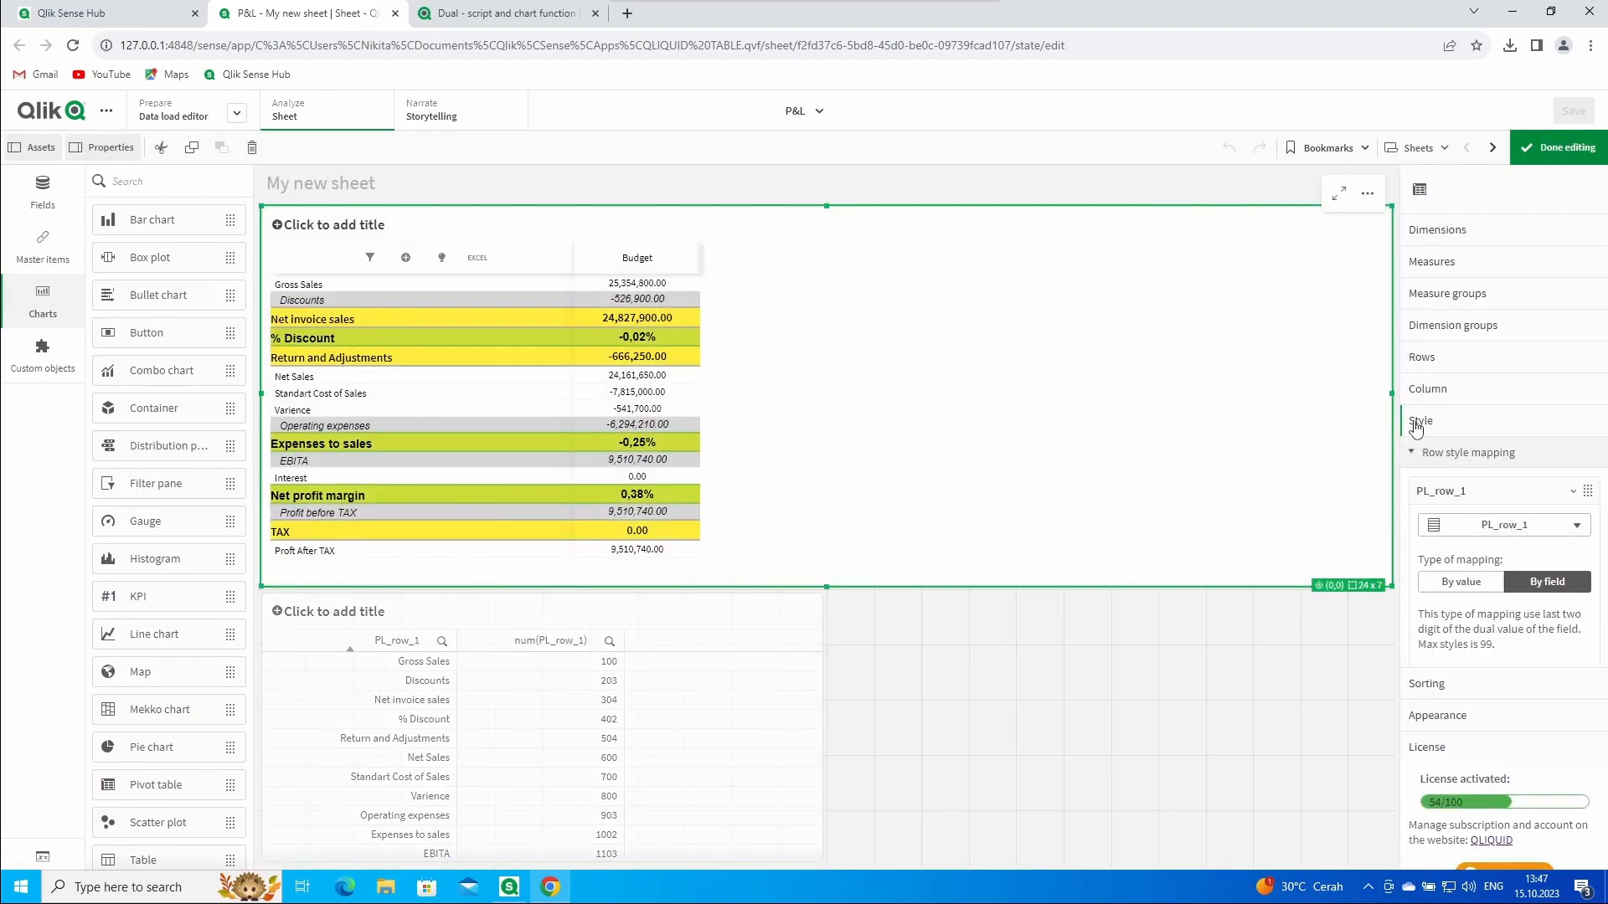
scroll(1451, 634, "down", 3)
scroll(1451, 635, "down", 1)
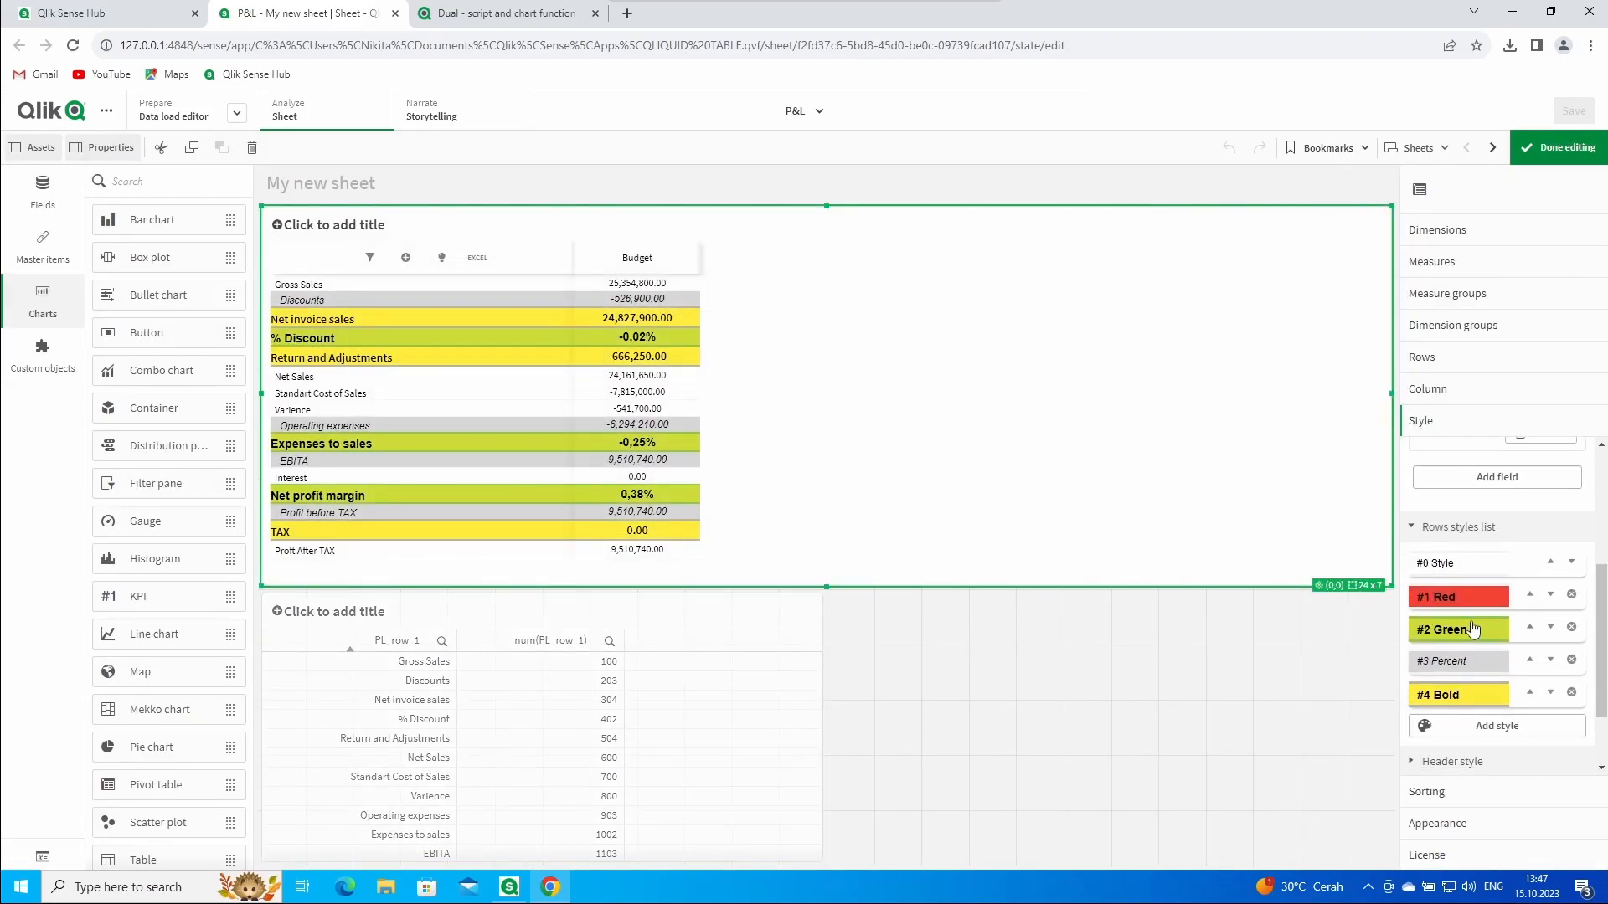
Reorder the rows styles list so that Green is #1, Red #2, Percent #3 and Bold #4
left_click(1551, 661)
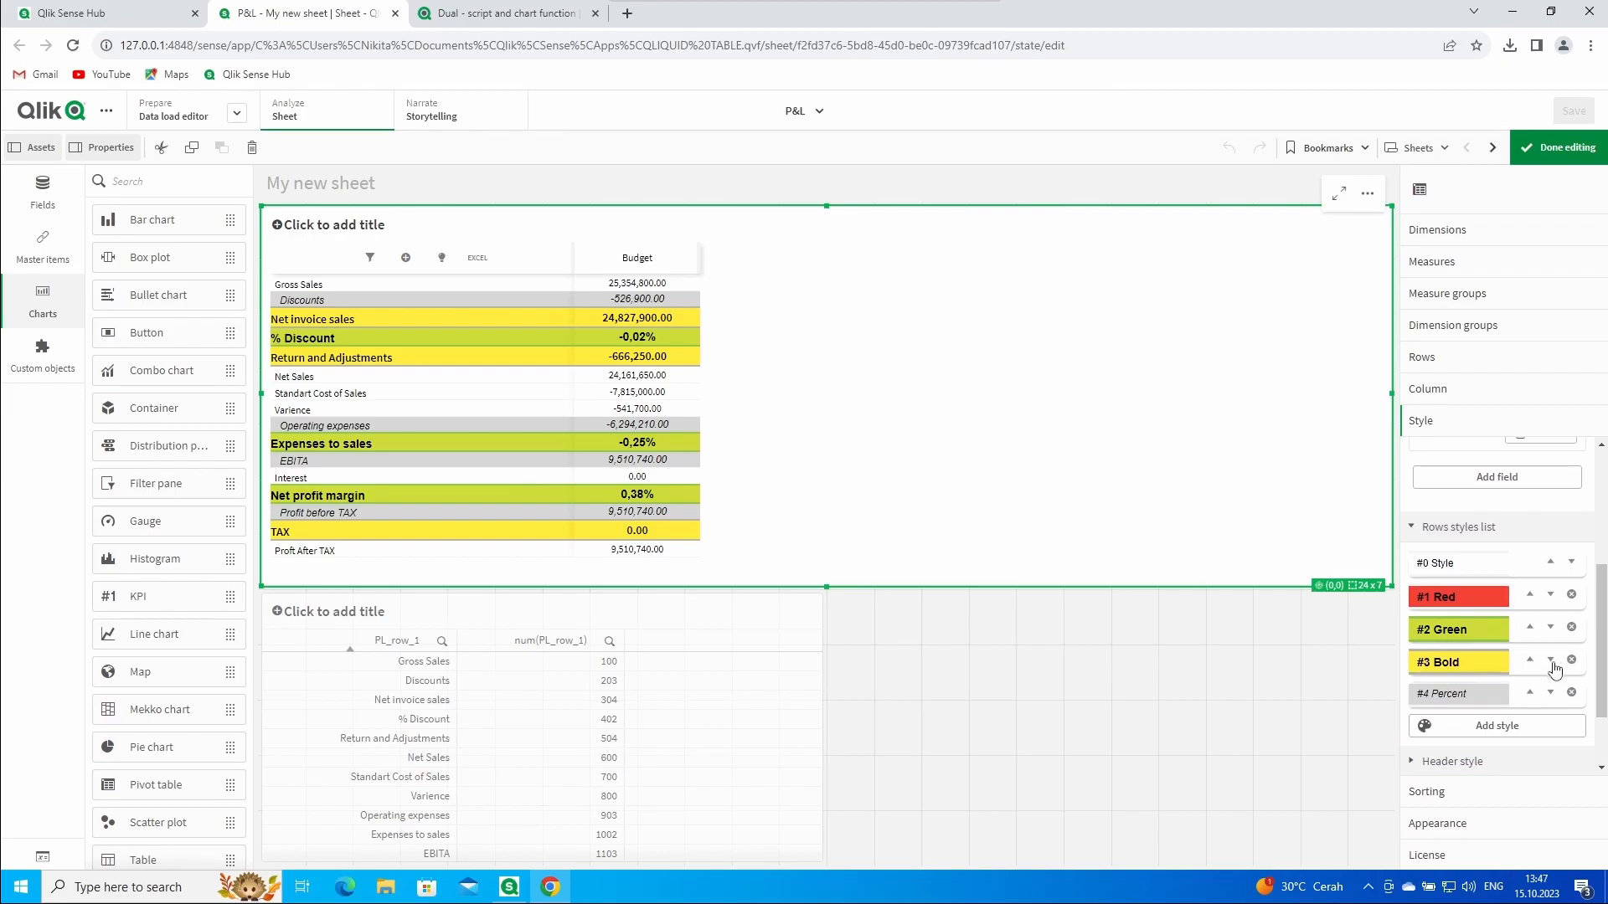
left_click(1529, 661)
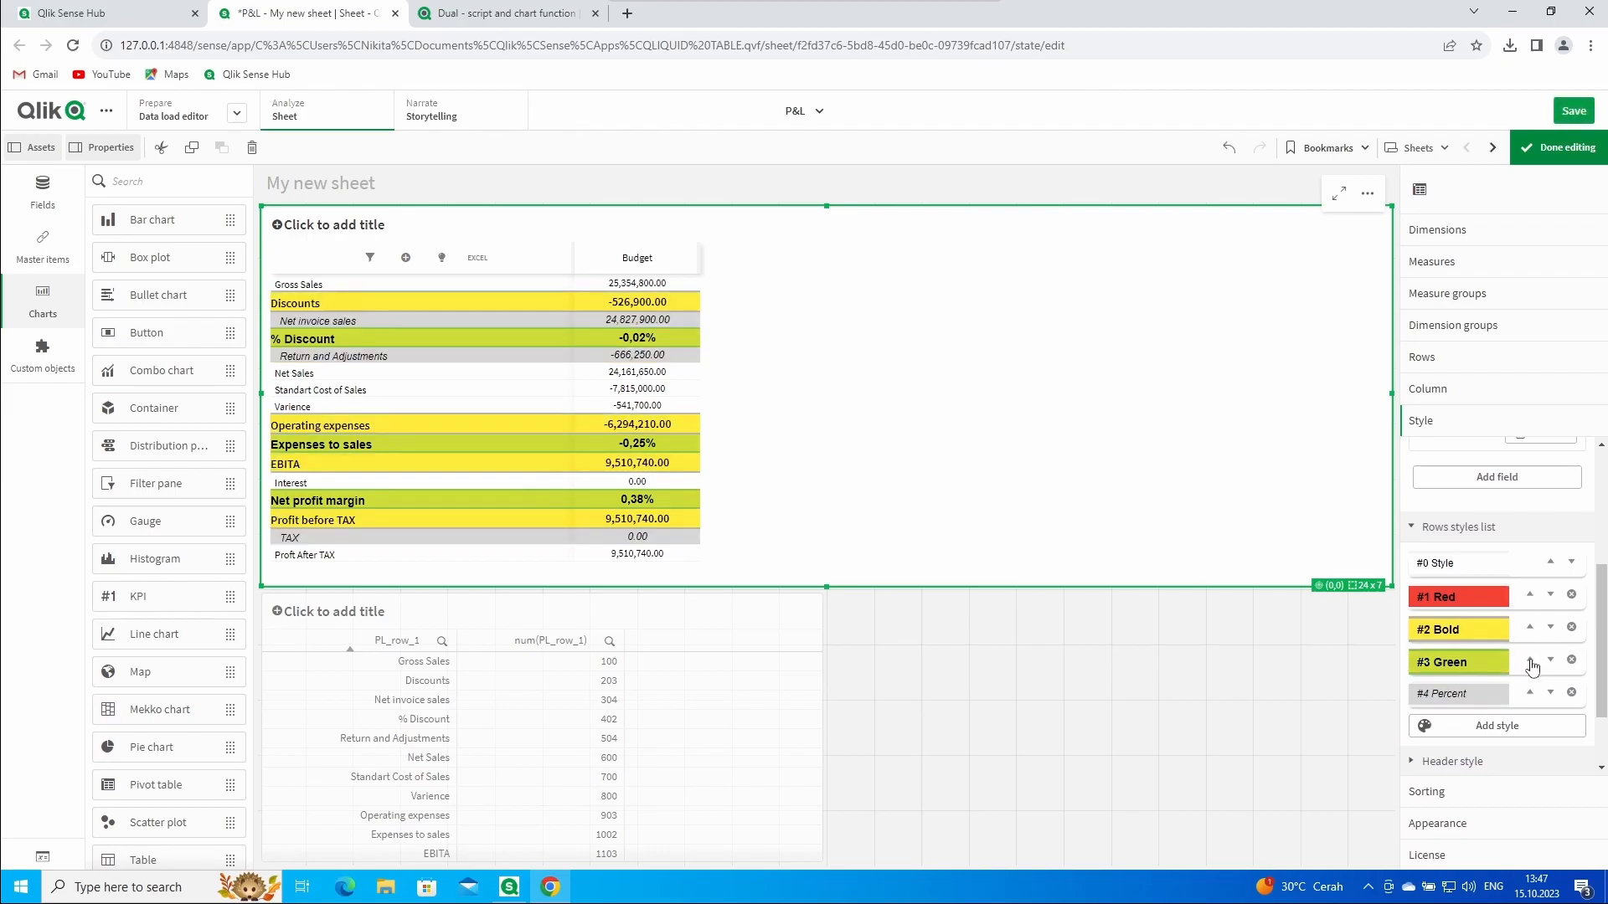
left_click(1530, 661)
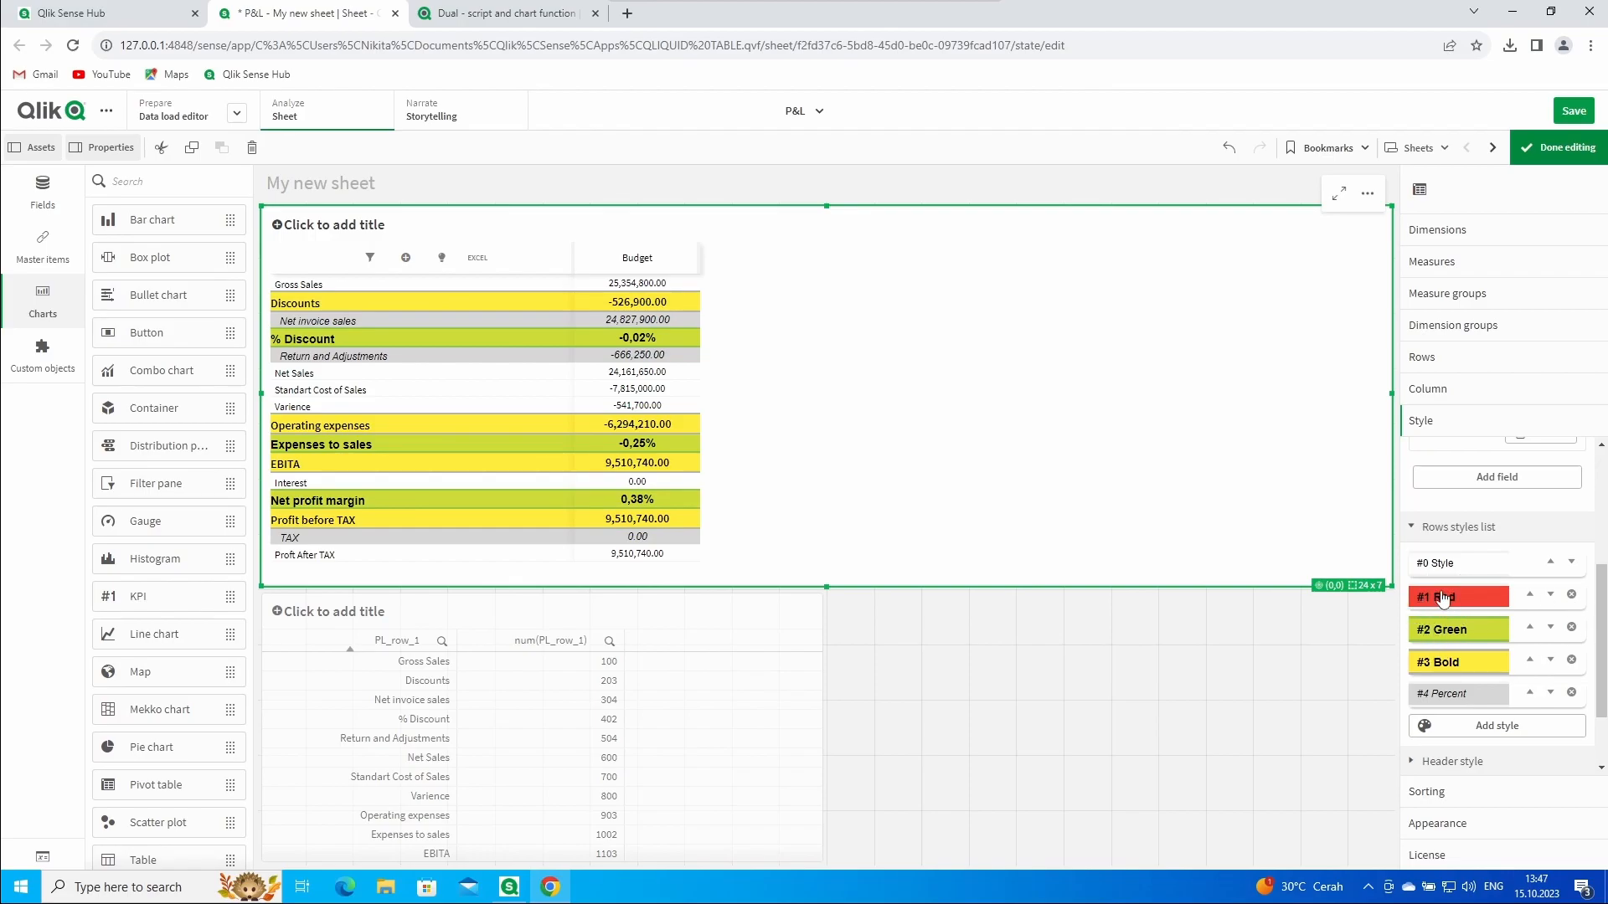
left_click(1551, 595)
left_click(1551, 661)
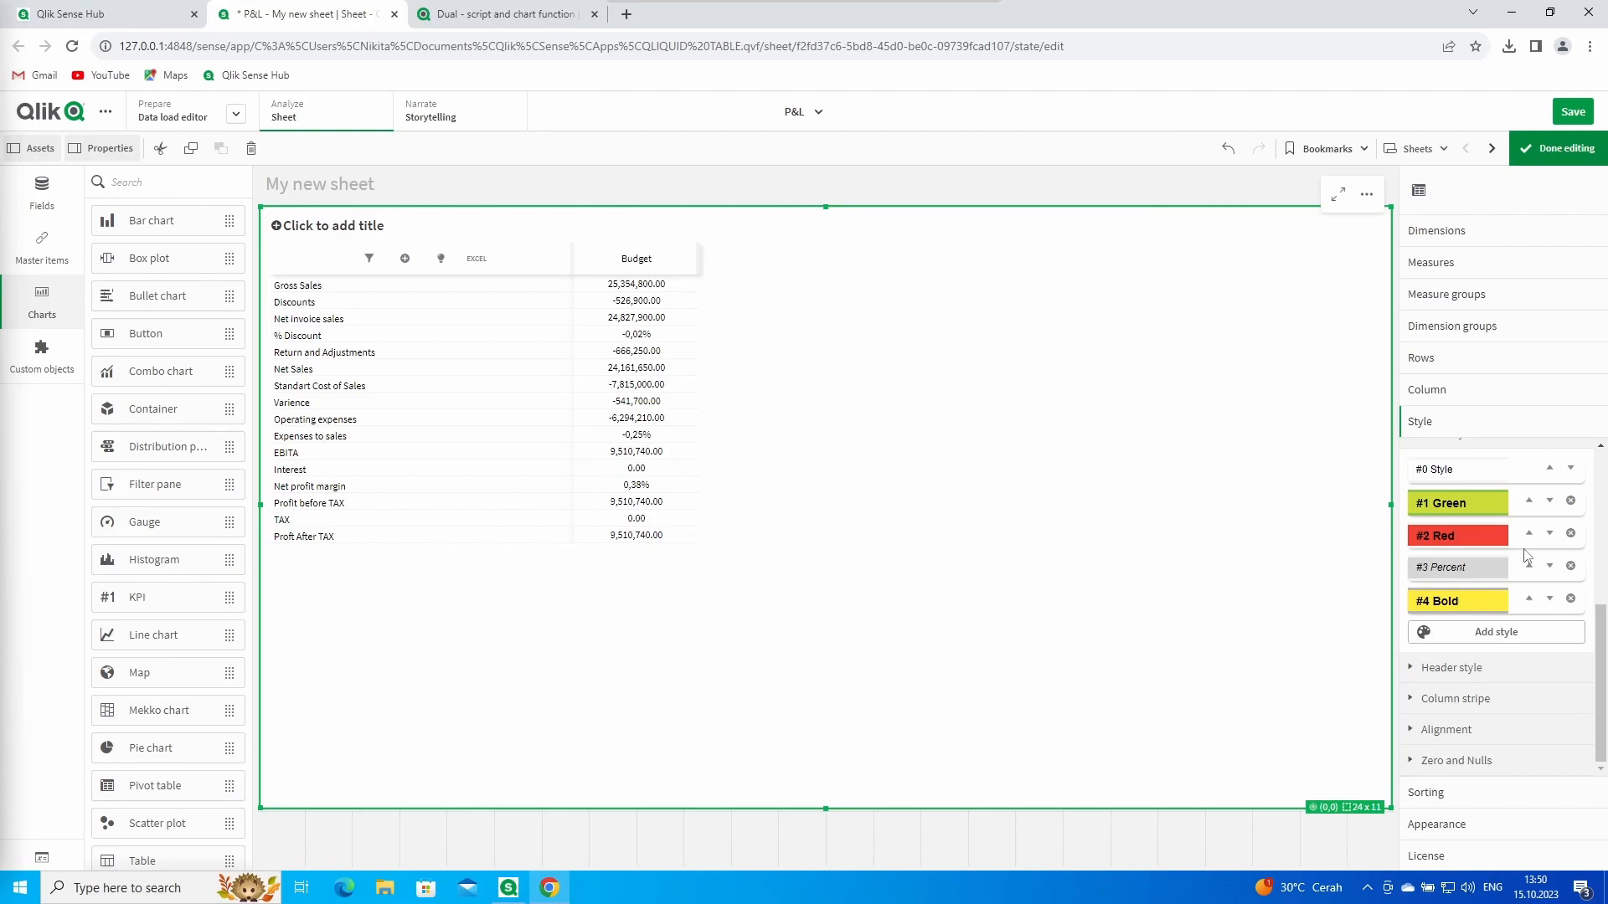
Enable "Can be used by user" for the Green row style
left_click(1456, 512)
scroll(1499, 557, "up", 2)
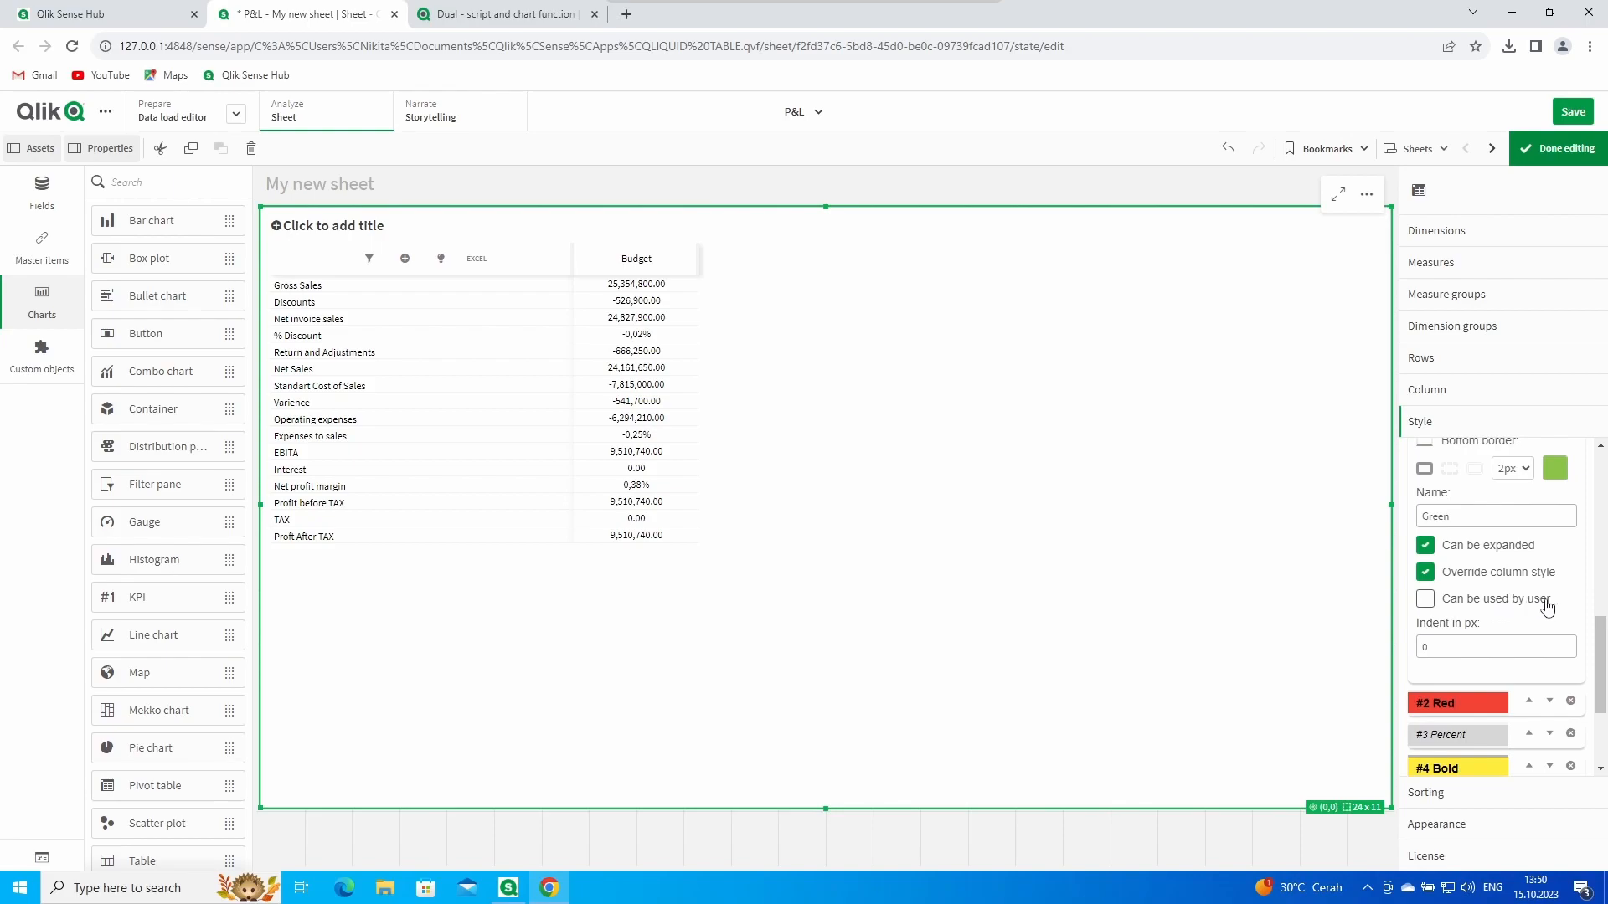
left_click(1425, 608)
Enable "Can be used by user" for the Percent row style and collapse the rows styles list
scroll(1476, 592, "down", 2)
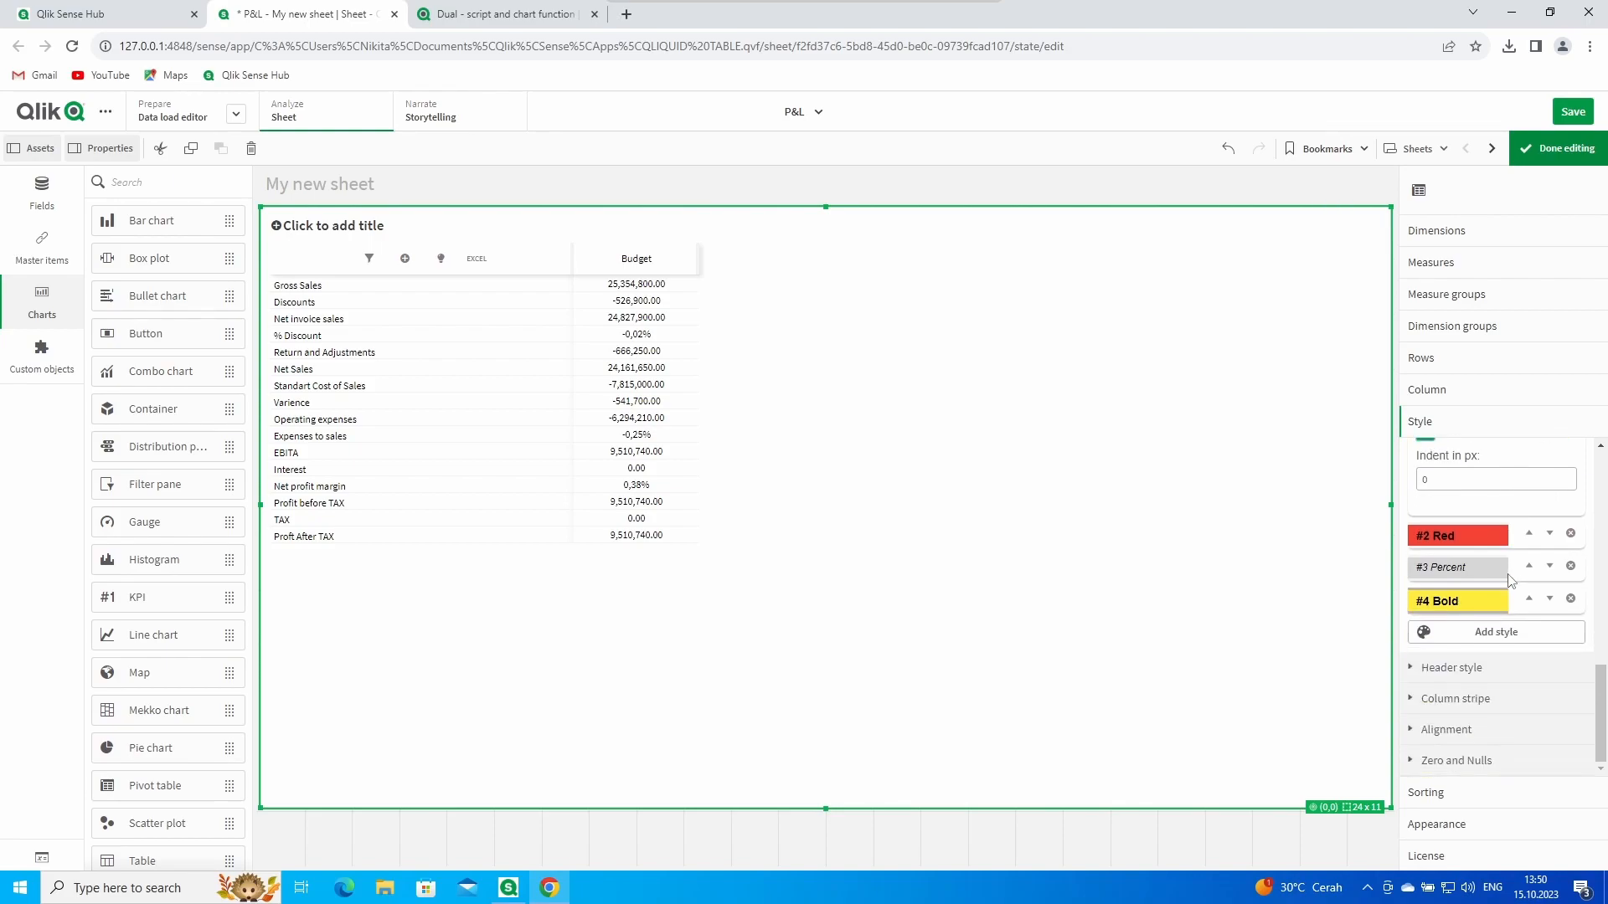
left_click(1457, 567)
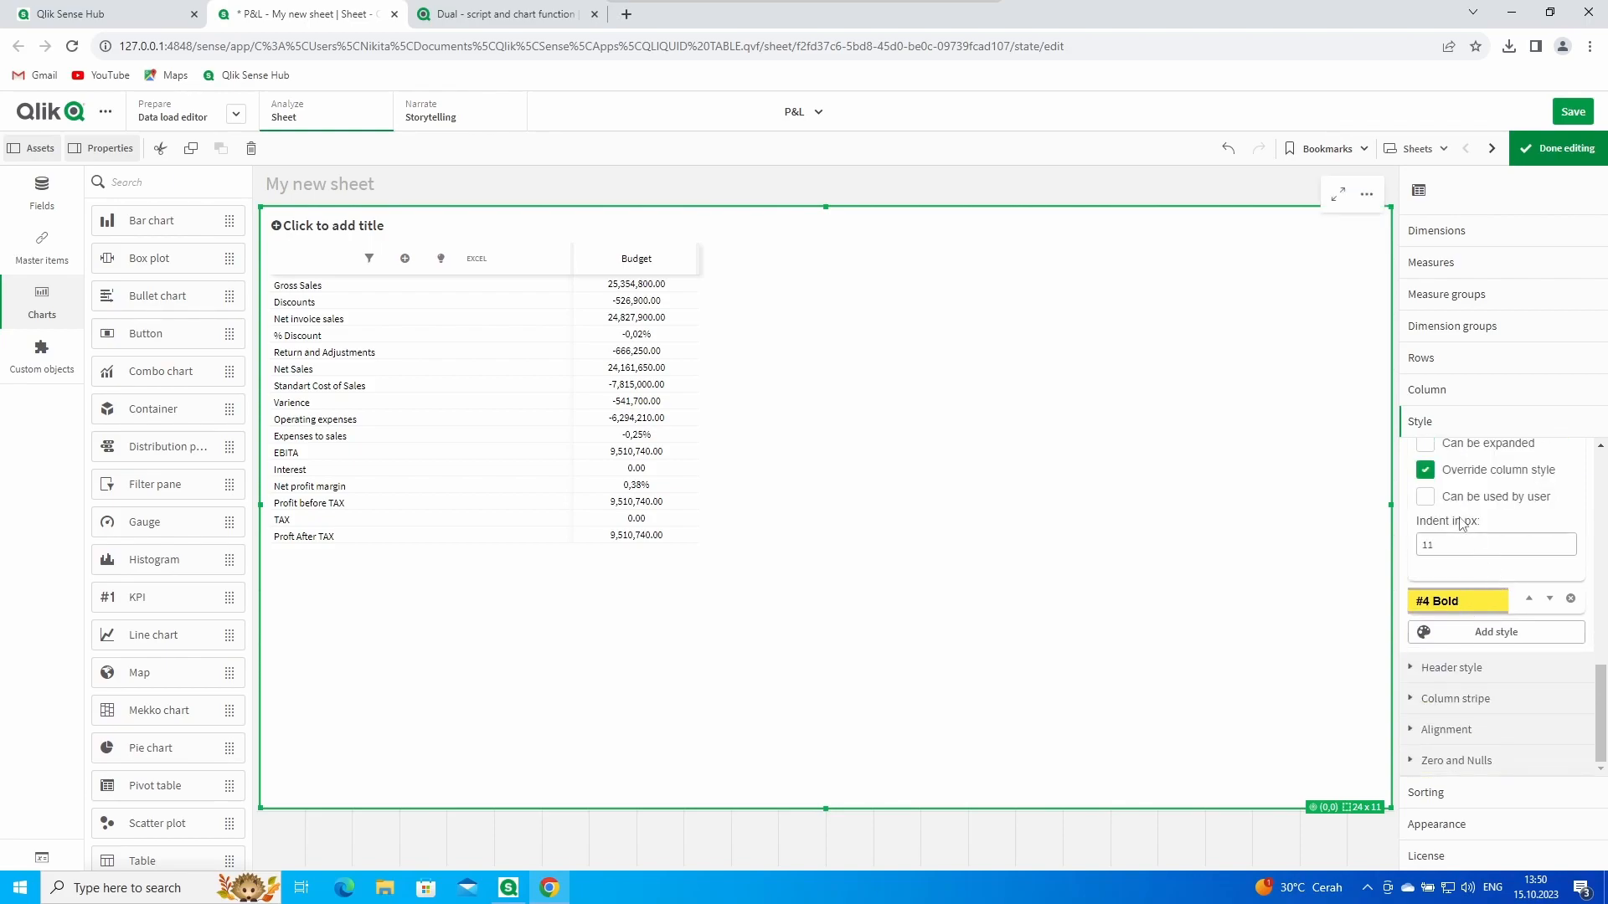
scroll(1476, 520, "up", 3)
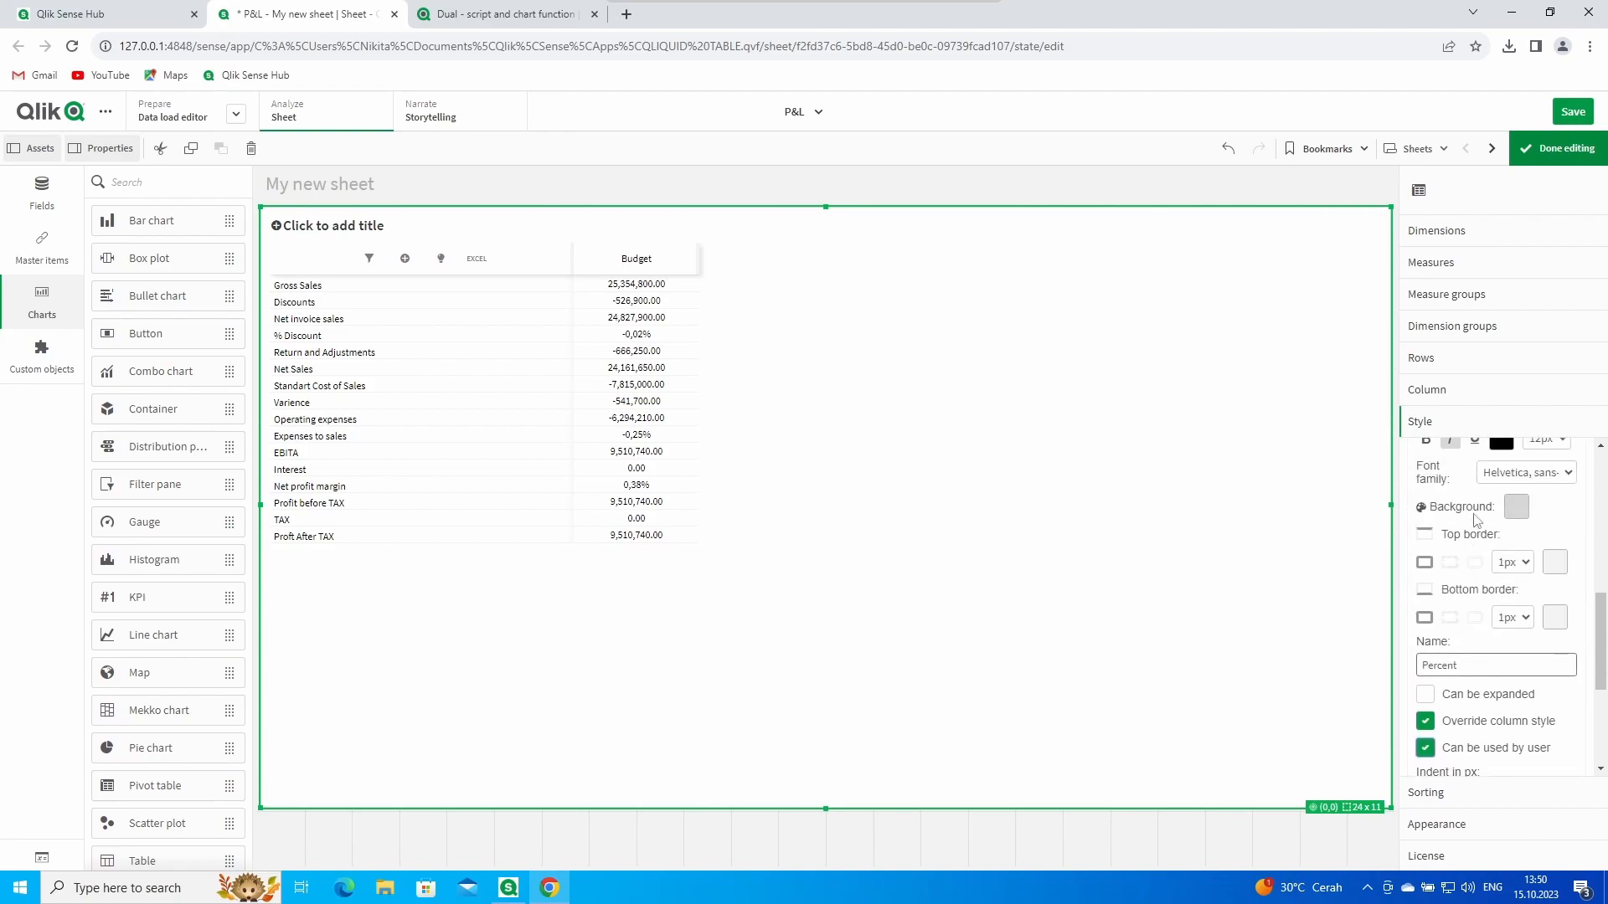
left_click(1465, 521)
scroll(1469, 503, "up", 1)
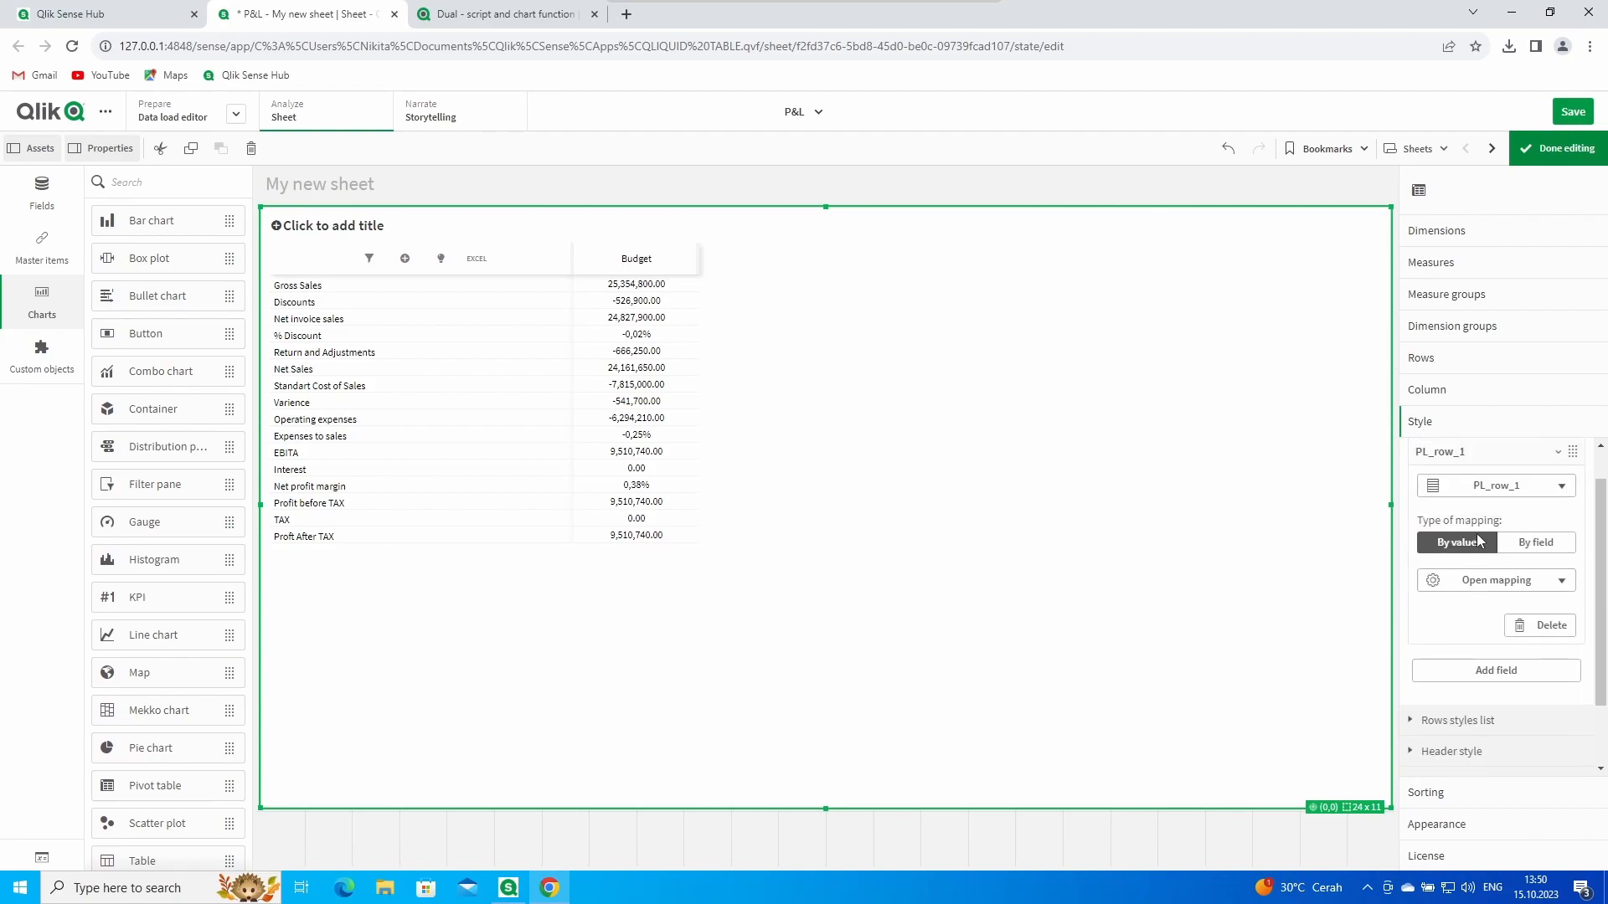
Finish editing the sheet and set the row style of the Return and Adjustments row to Green
scroll(1470, 464, "up", 1)
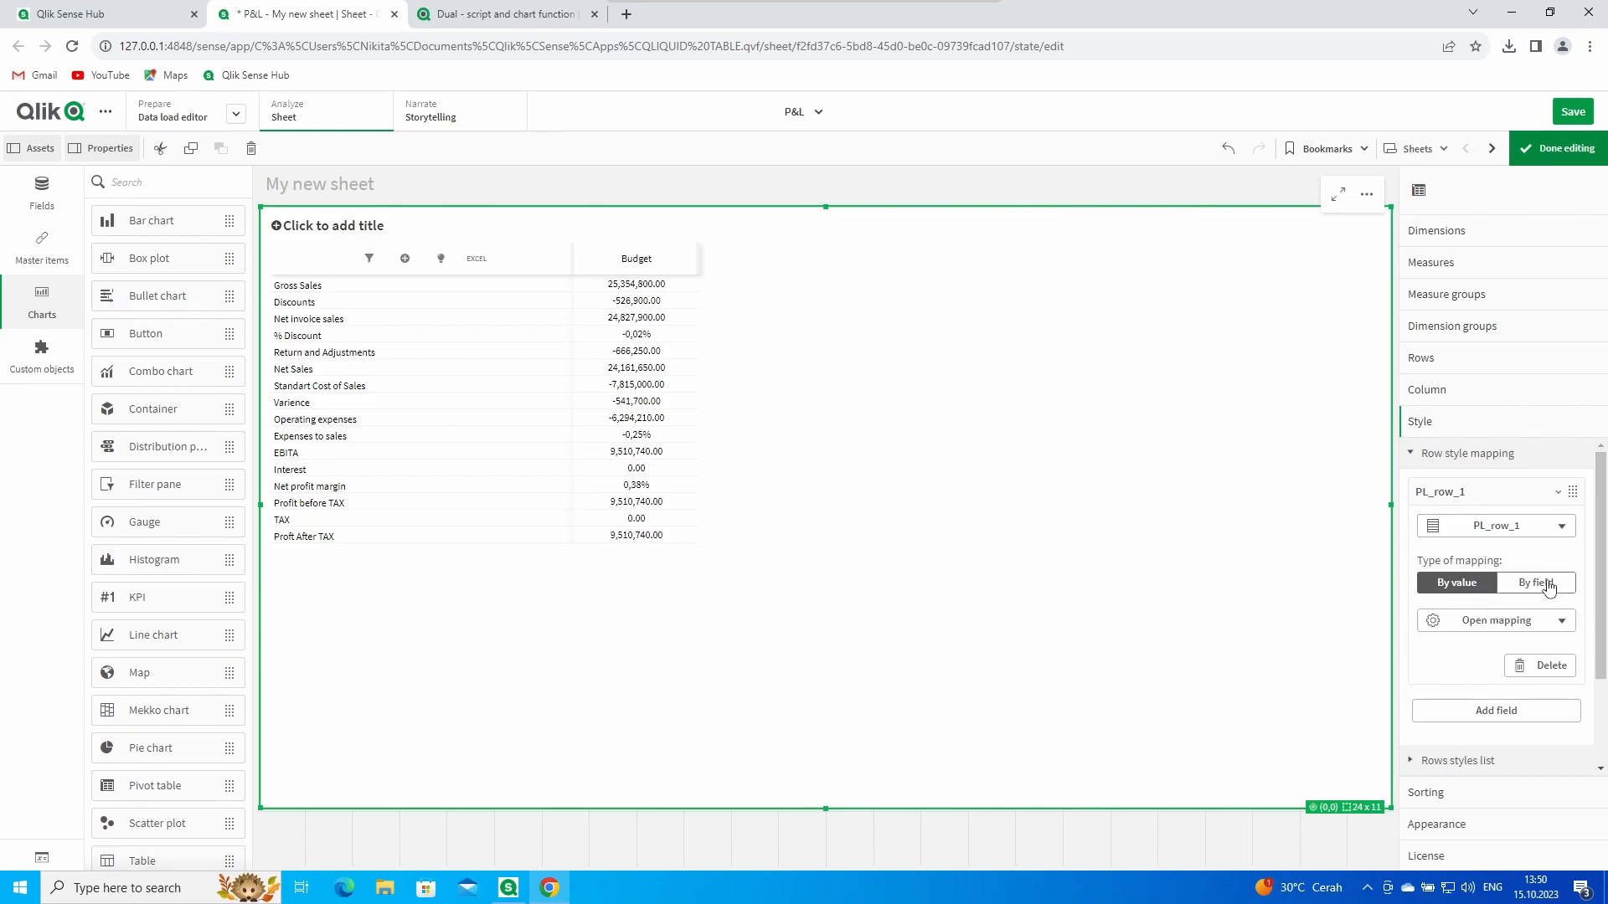
left_click(1499, 495)
left_click(1557, 148)
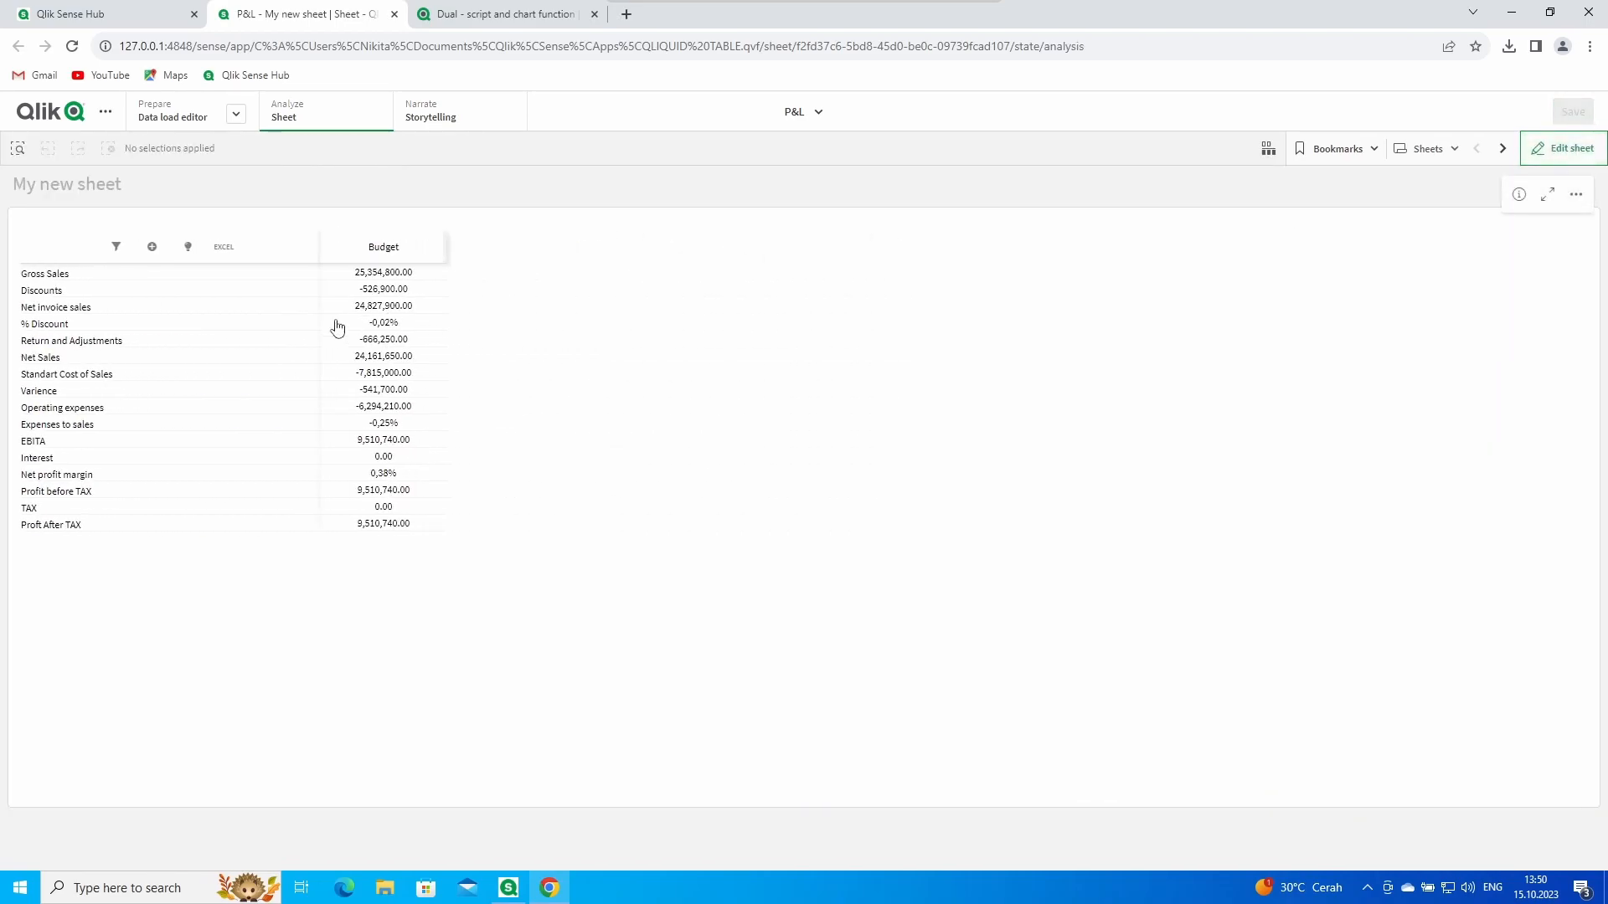
right_click(60, 345)
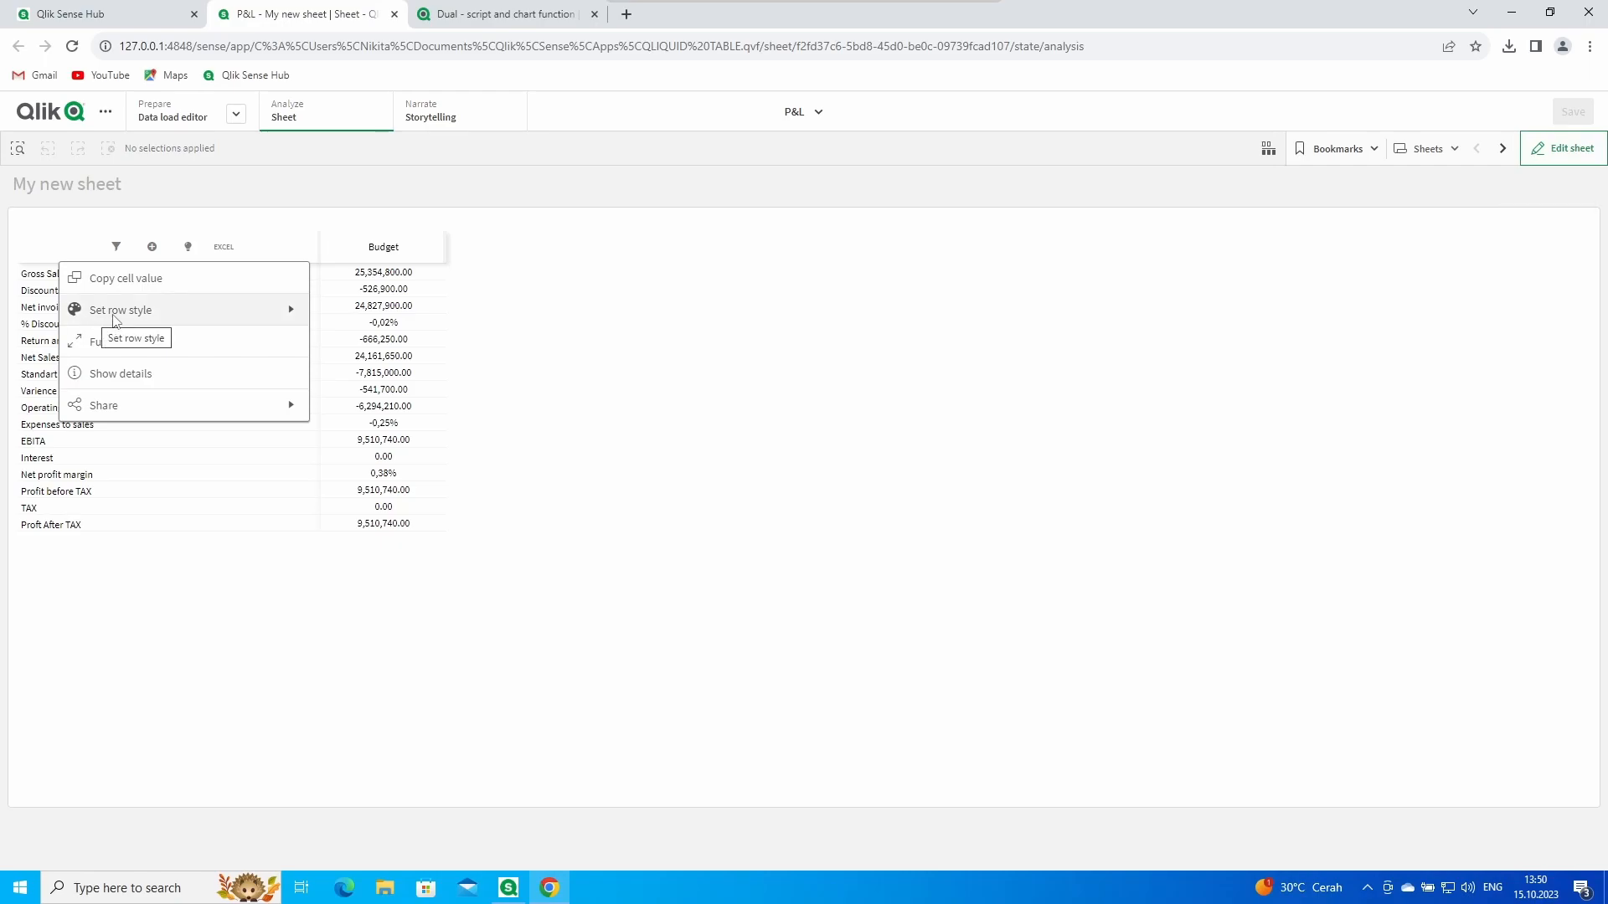
left_click(116, 319)
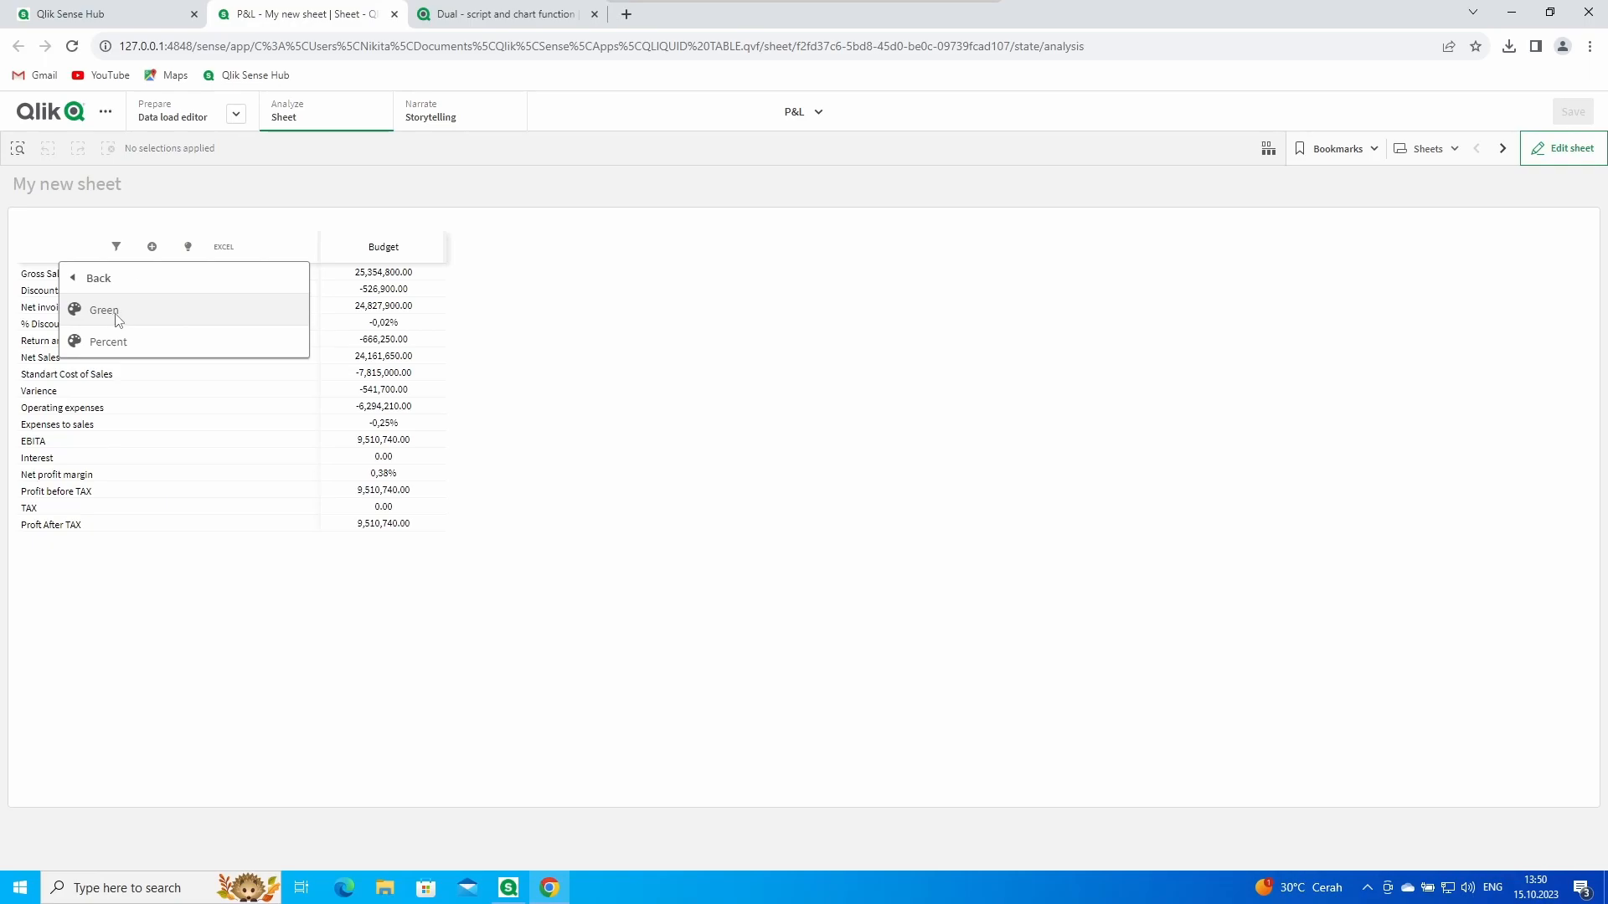
left_click(119, 319)
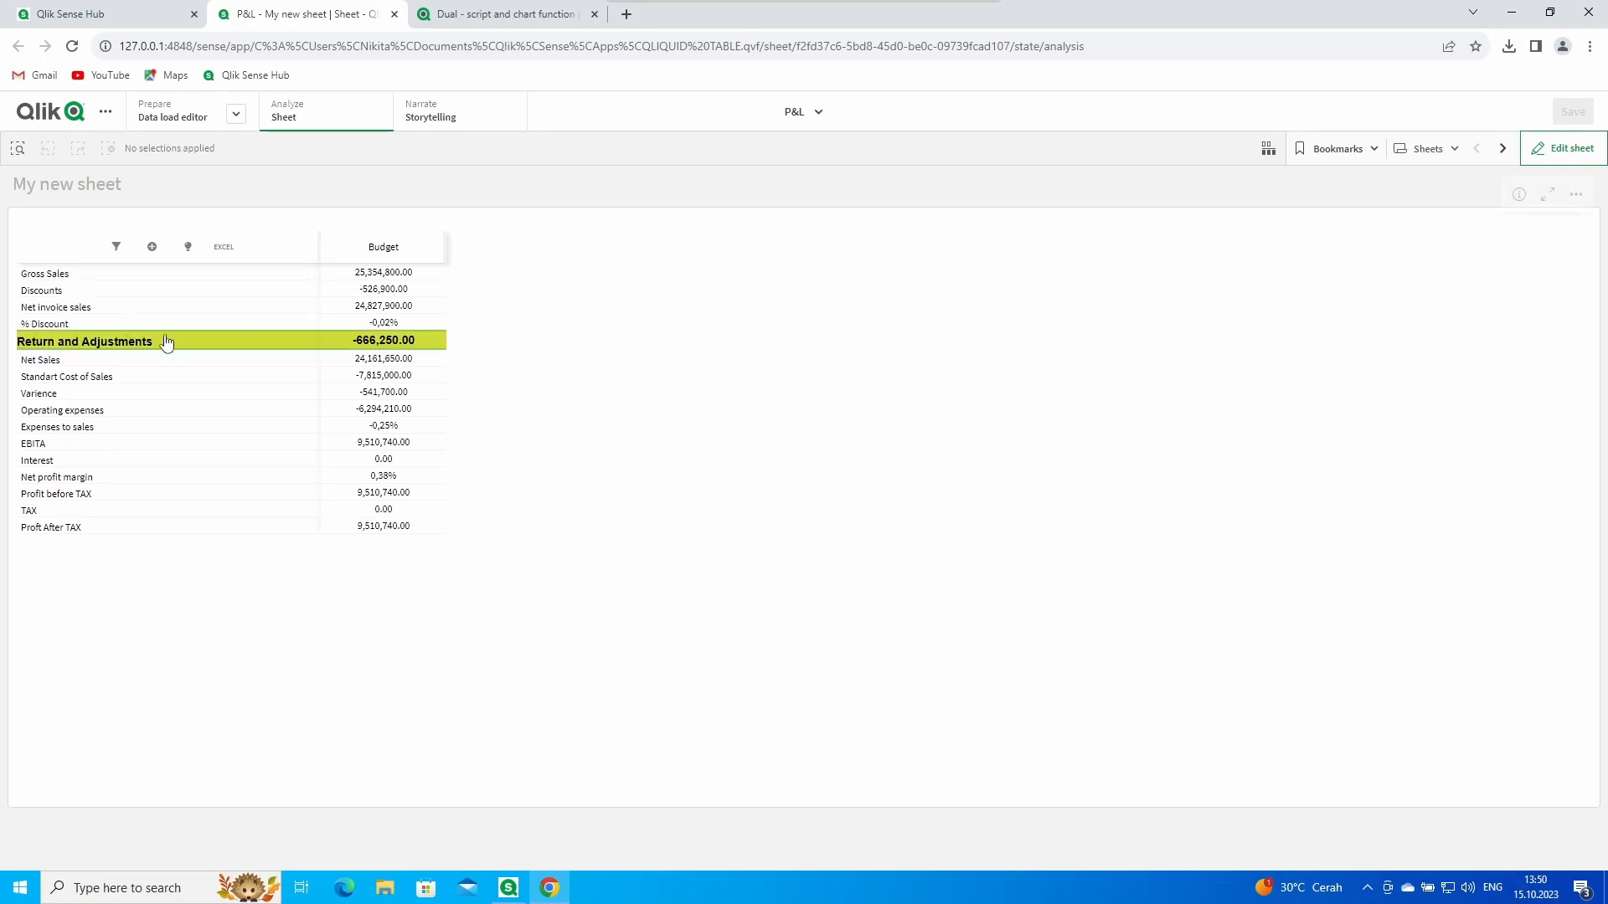
Set the row style of the Expenses to sales row to Percent
right_click(71, 431)
left_click(157, 398)
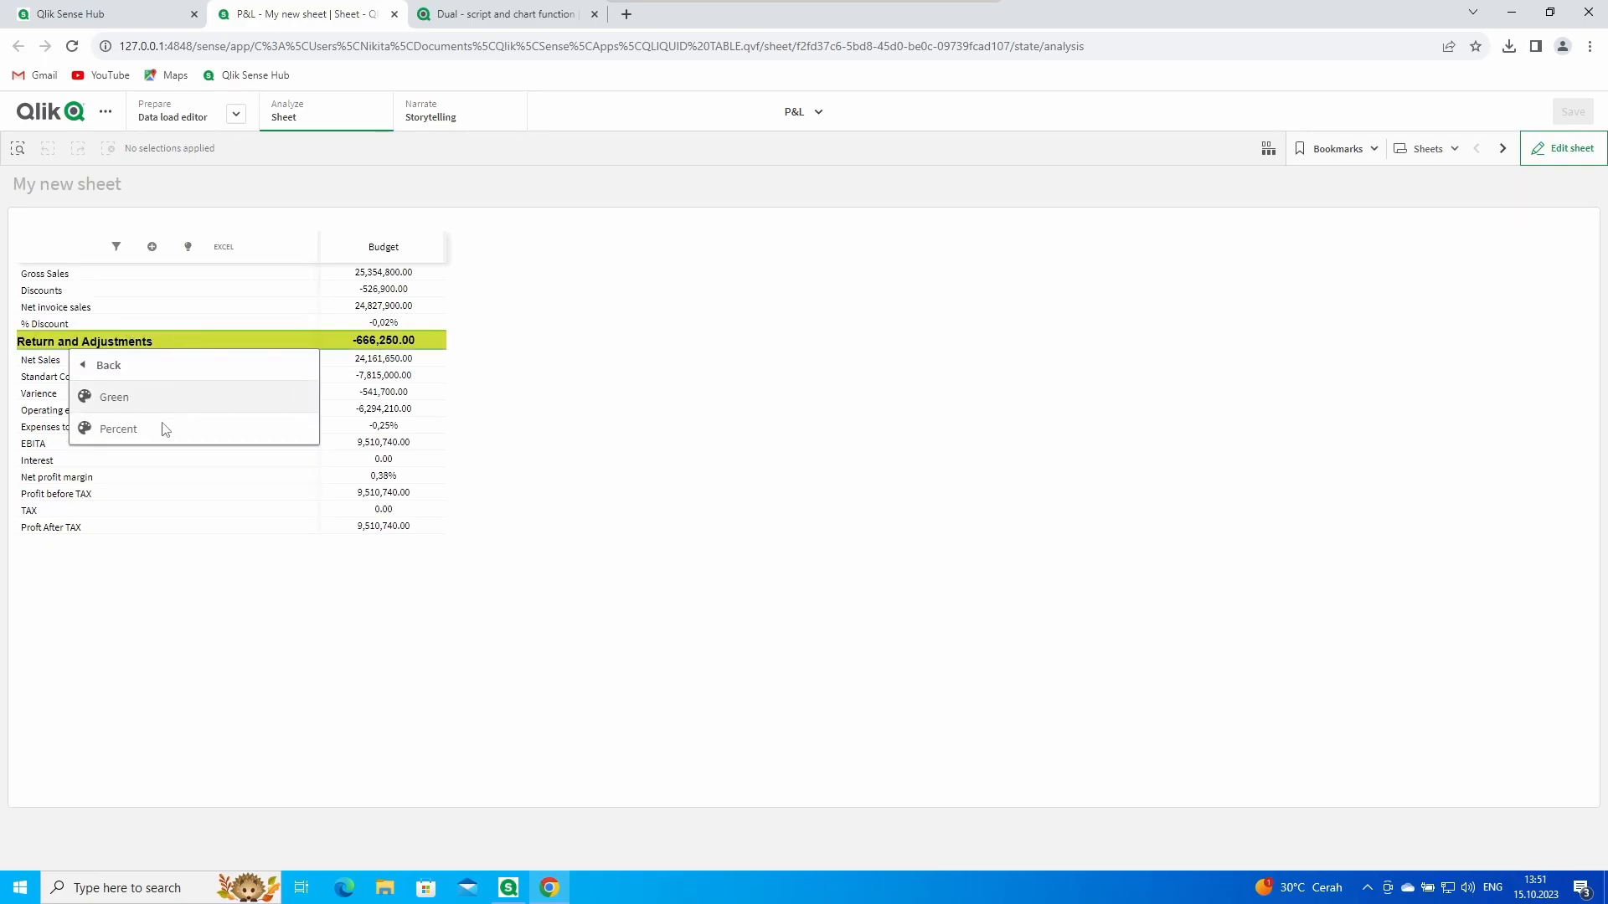
left_click(168, 428)
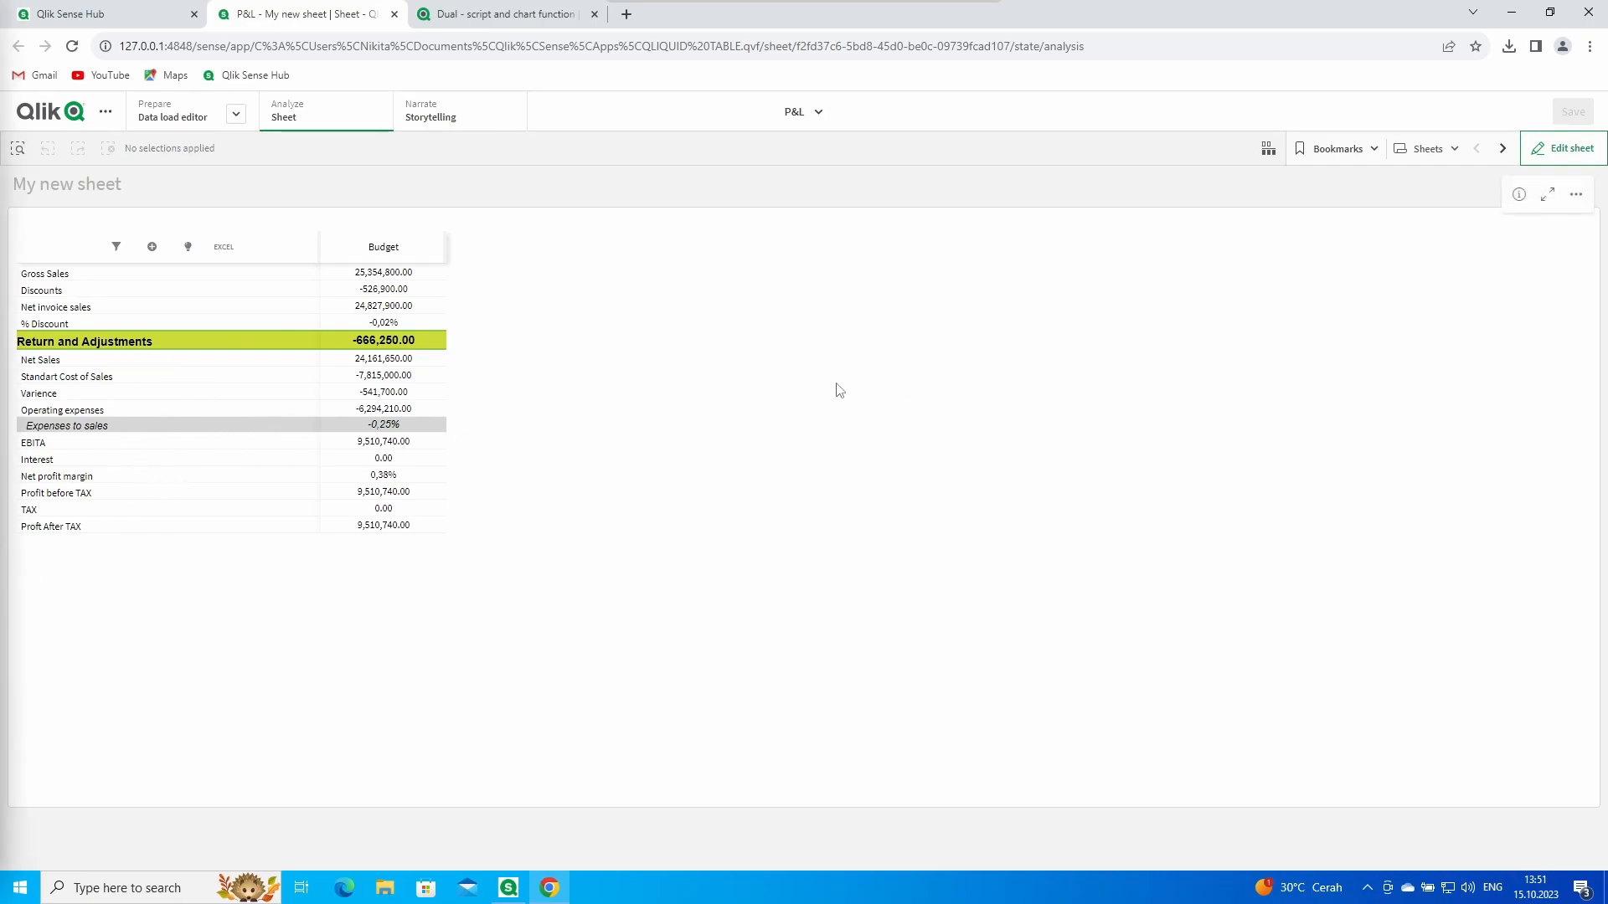
Reopen the sheet for editing and permanently apply the unsaved row style changes to the pivot table
left_click(1563, 148)
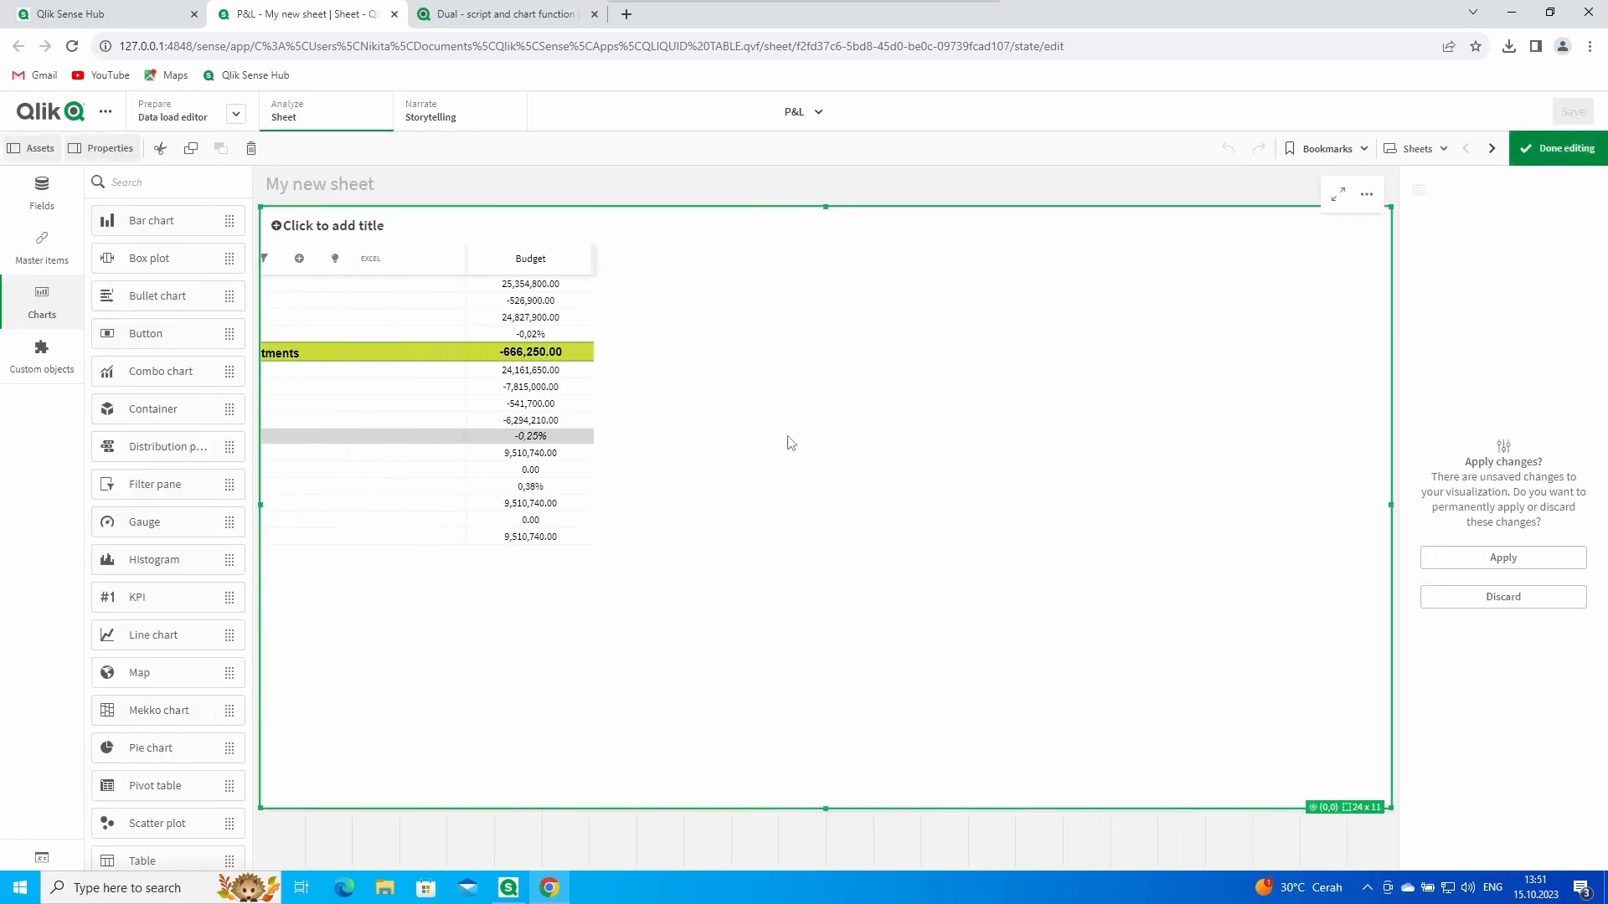
left_click(1499, 558)
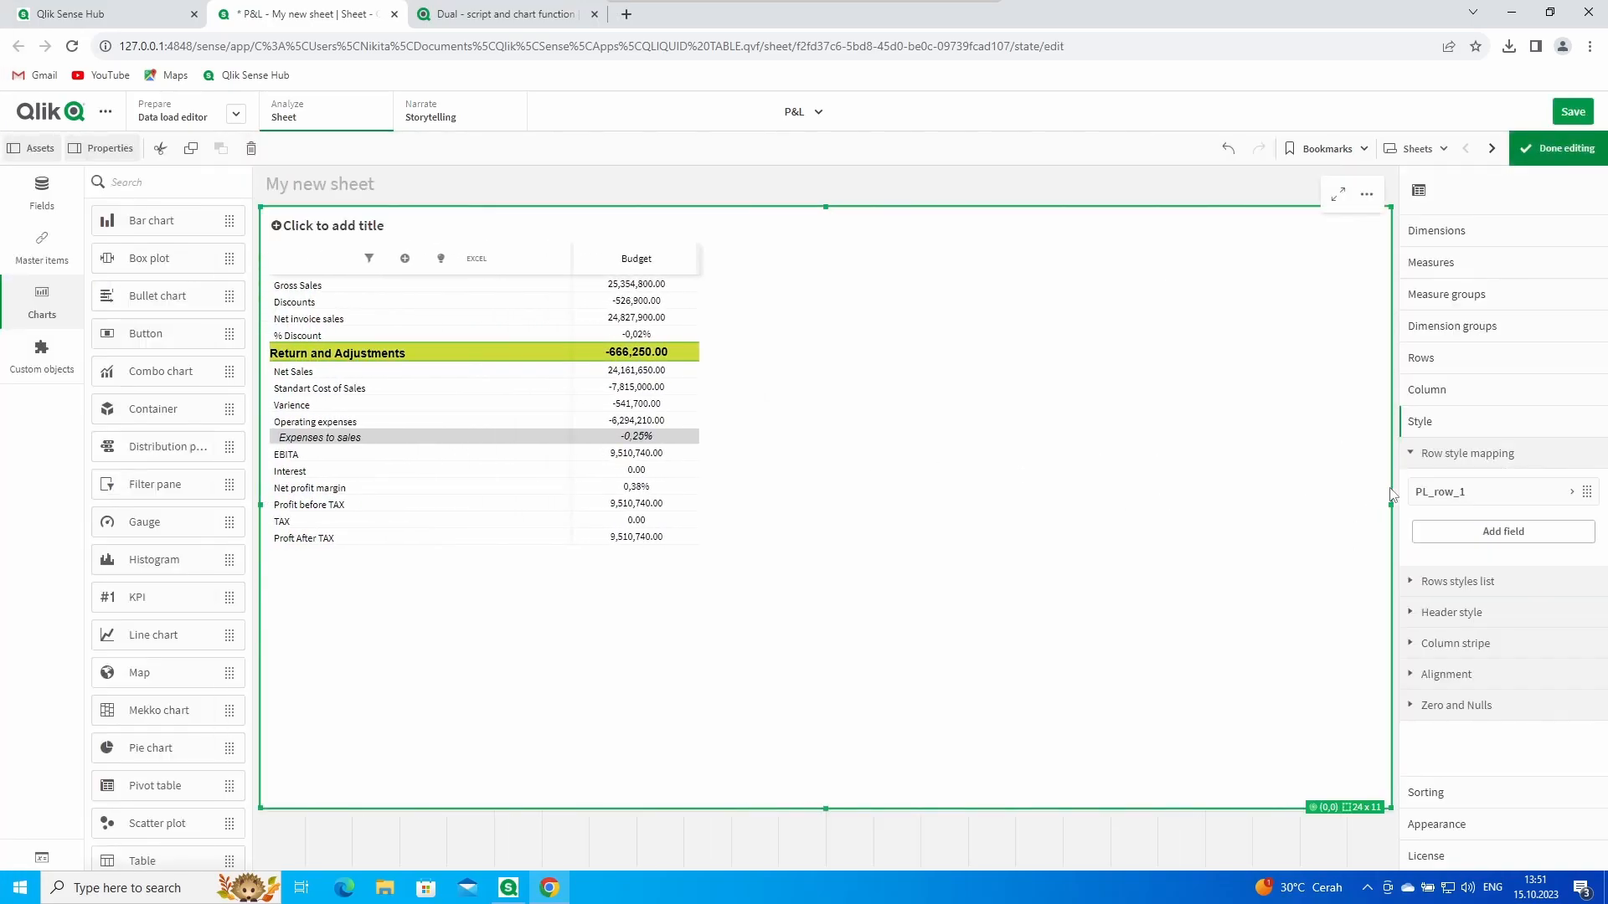
Open the by-value mapping of the PL_row_1 field and review the style assigned to each row
left_click(1463, 494)
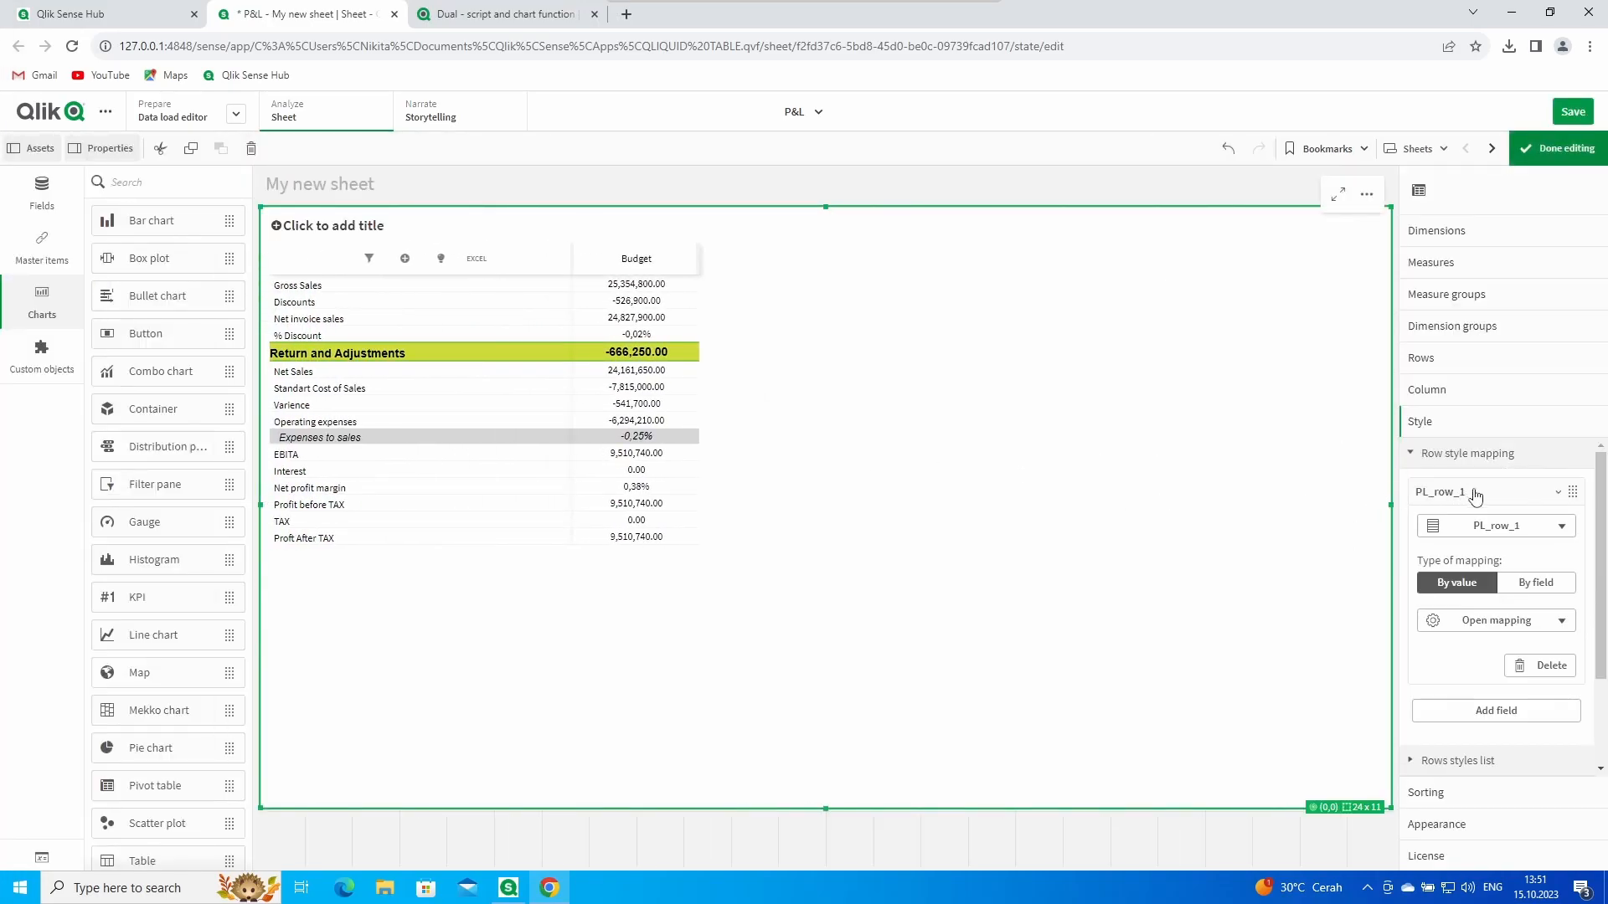
left_click(1510, 628)
scroll(838, 578, "down", 2)
scroll(806, 612, "up", 2)
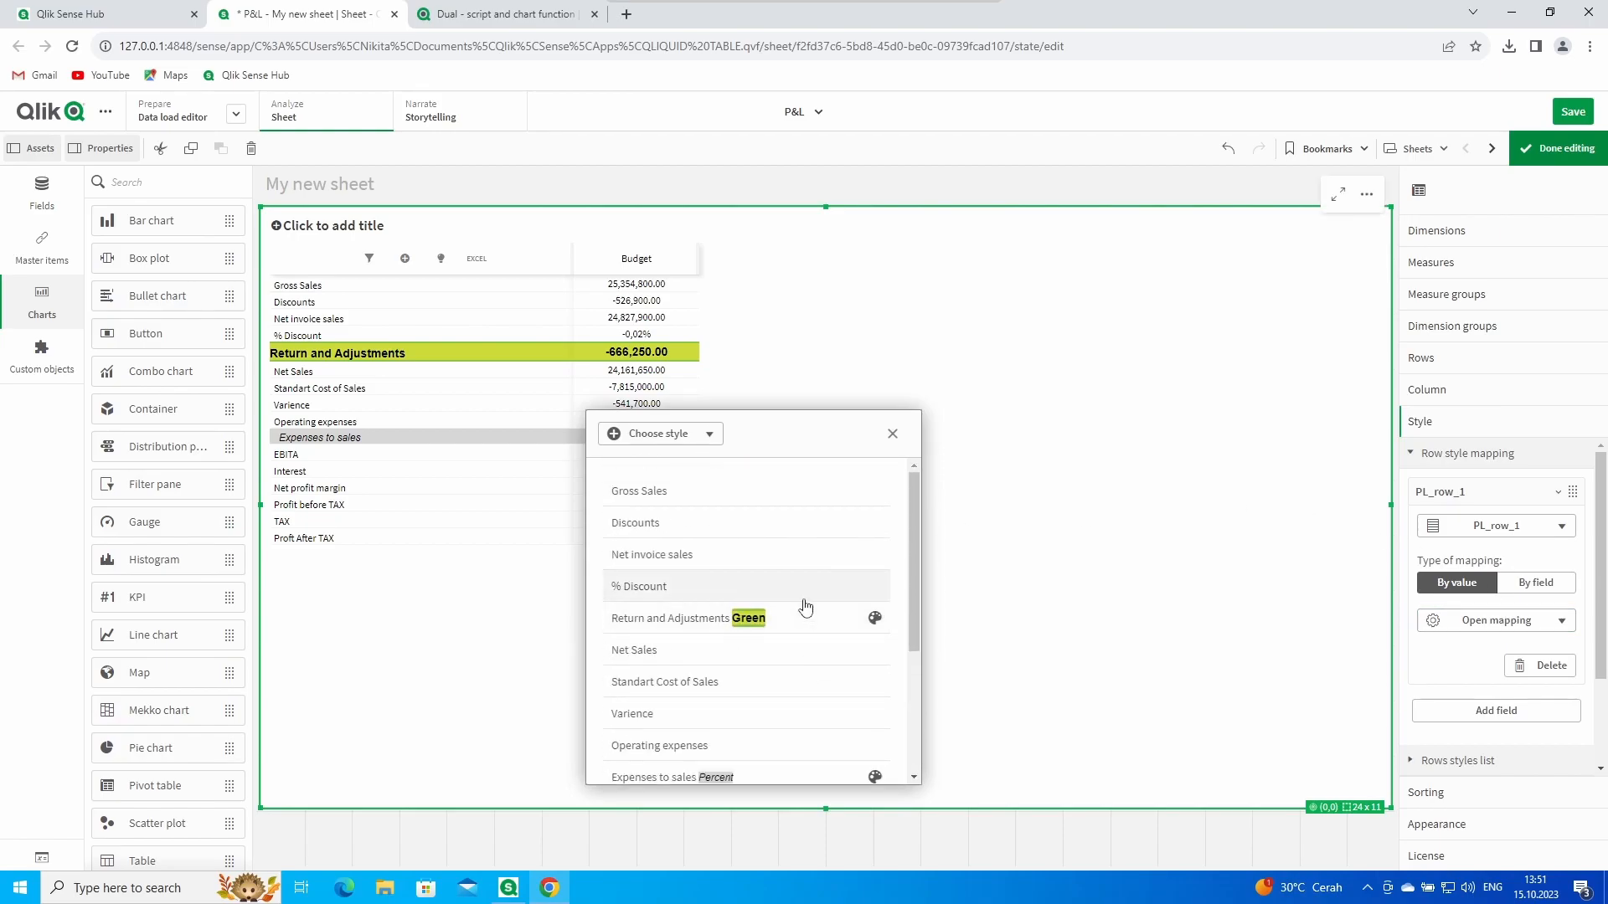
scroll(805, 606, "down", 2)
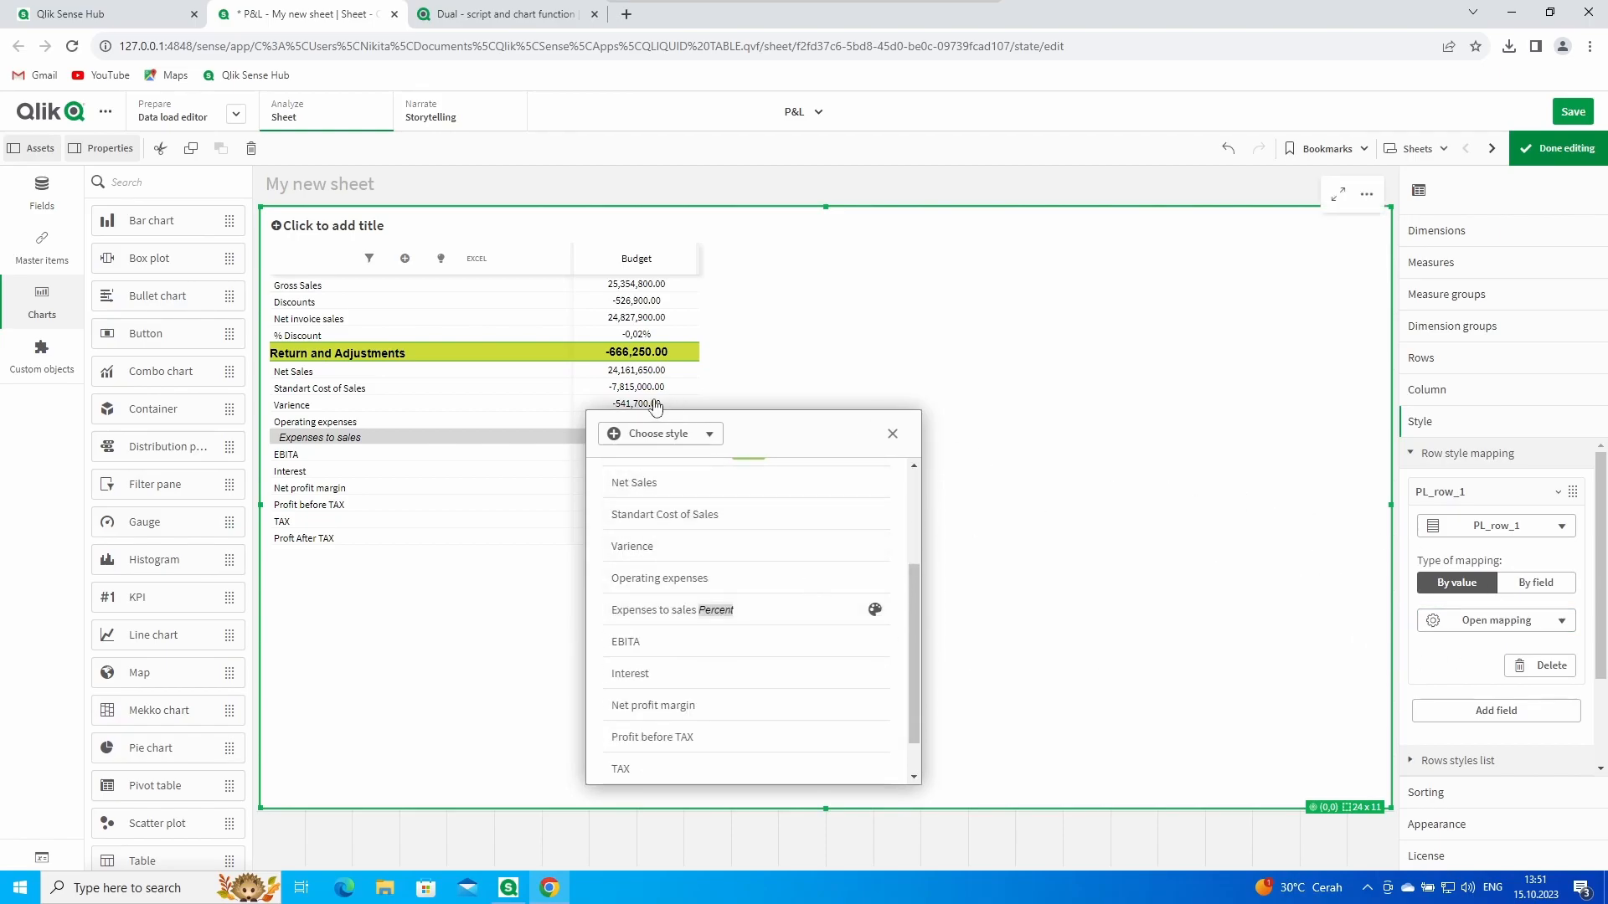